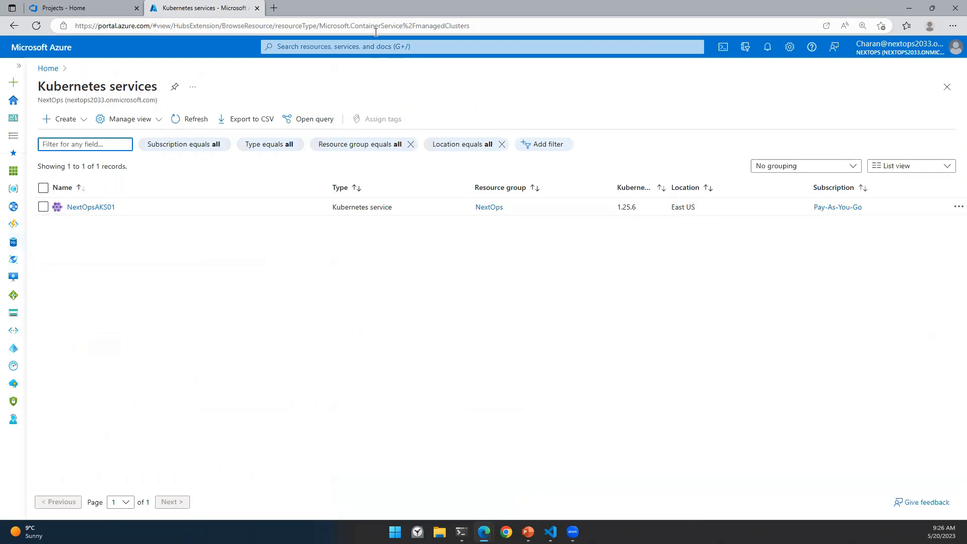
Step: Browse the portal's container registries and SQL databases, then return to the Azure DevOps Projects page
left_click(402, 214)
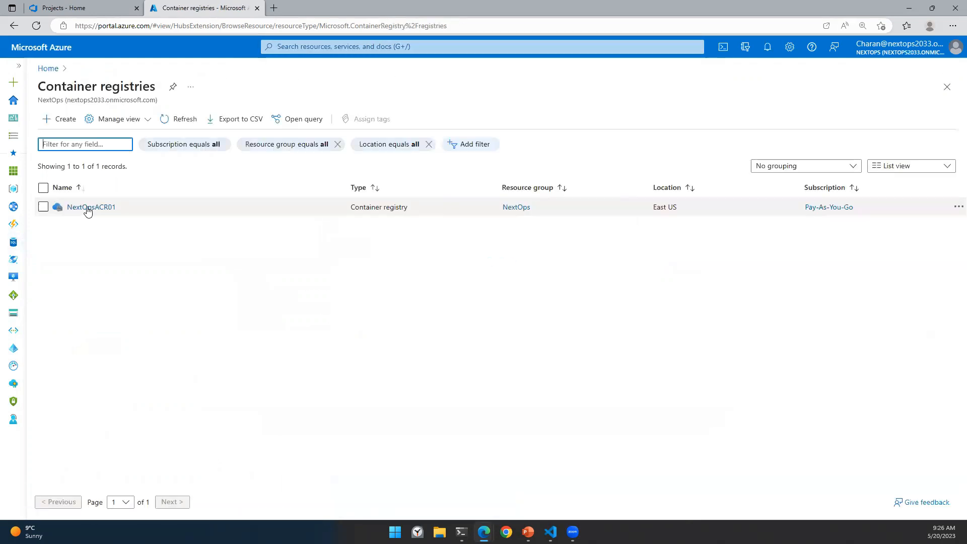
left_click(322, 47)
left_click(493, 229)
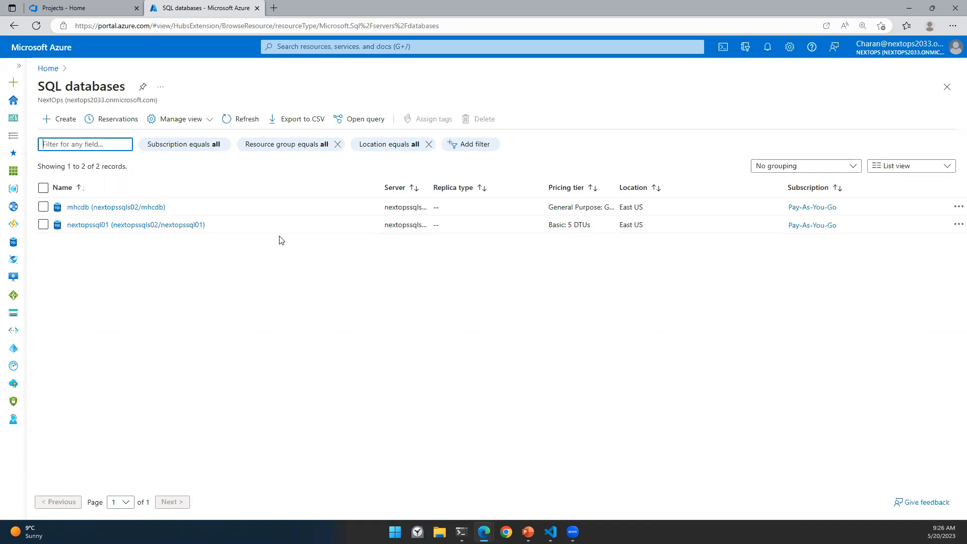
left_click(103, 9)
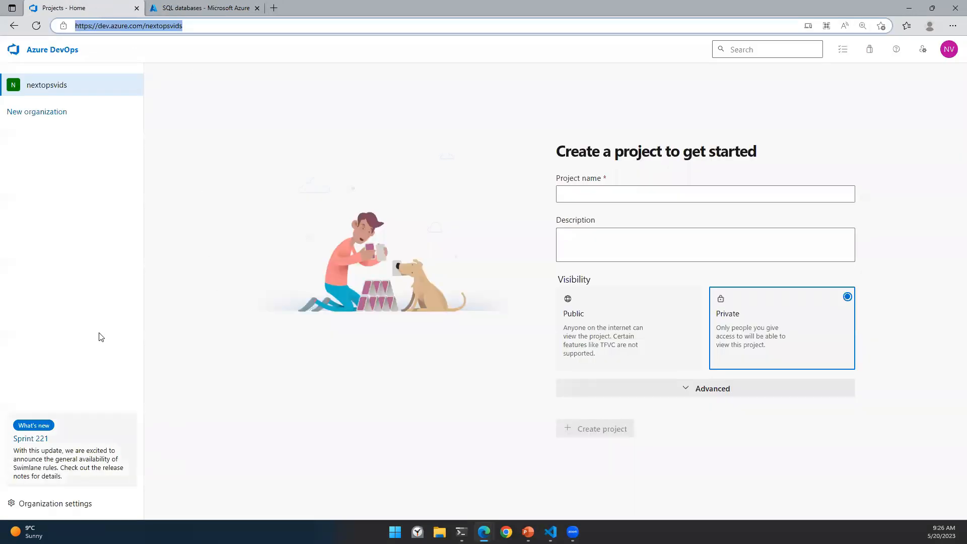
left_click(34, 510)
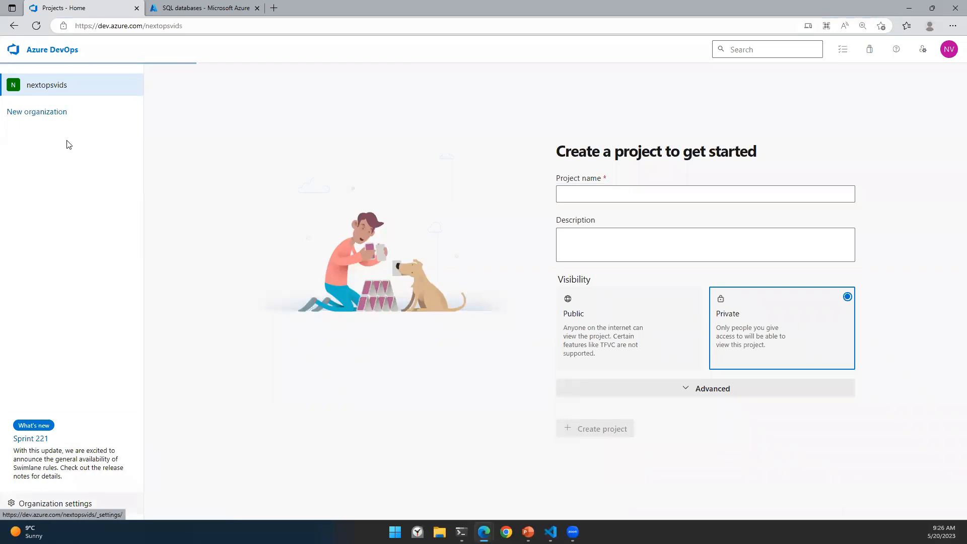
left_click(52, 276)
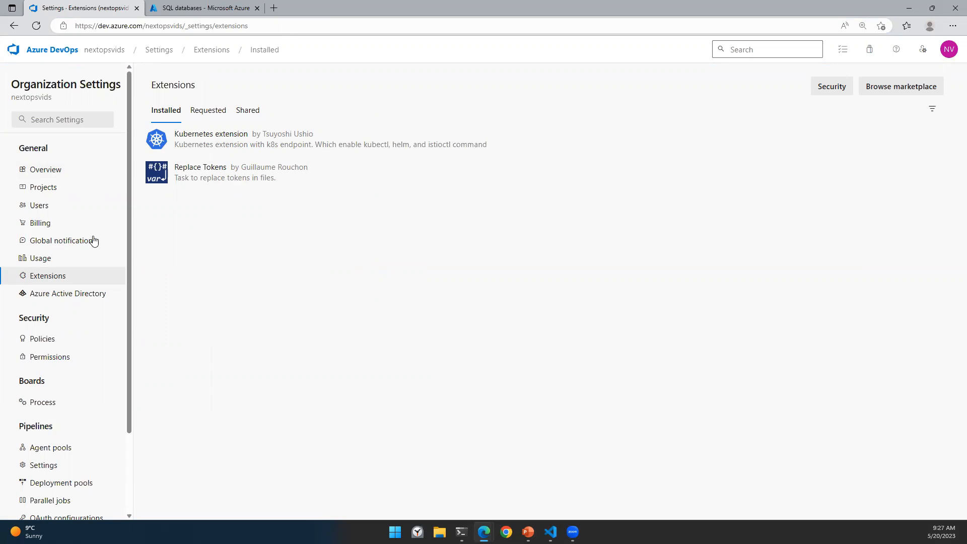
scroll(90, 302, "down", 2)
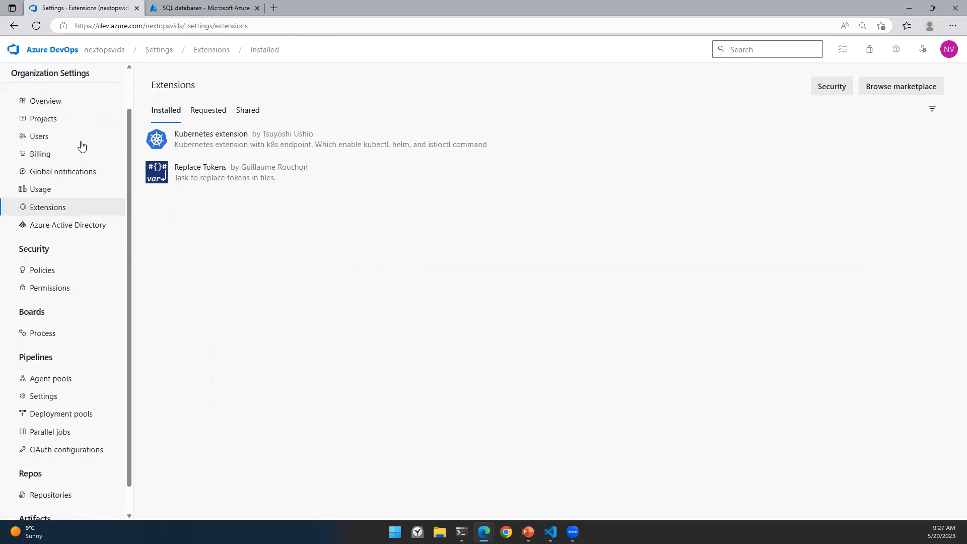
scroll(78, 141, "up", 2)
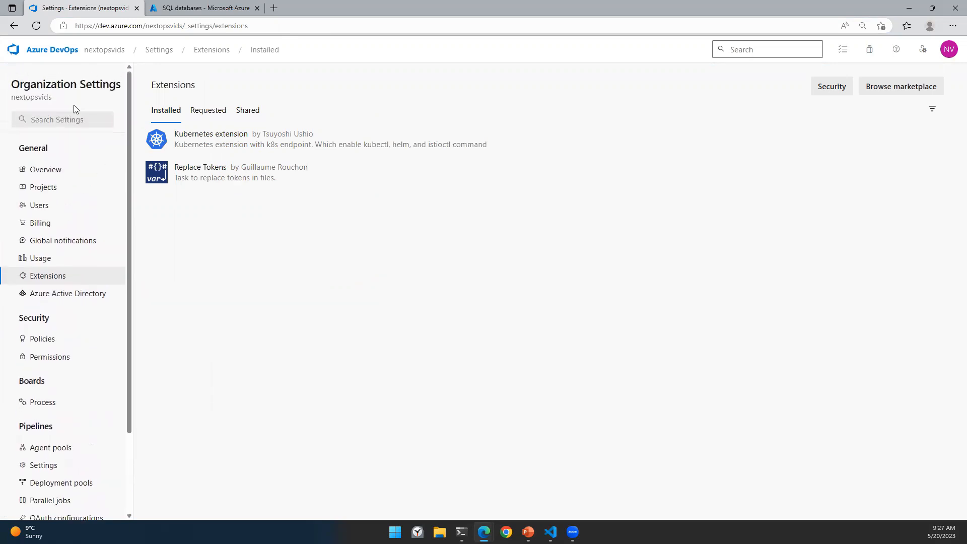
left_click(101, 51)
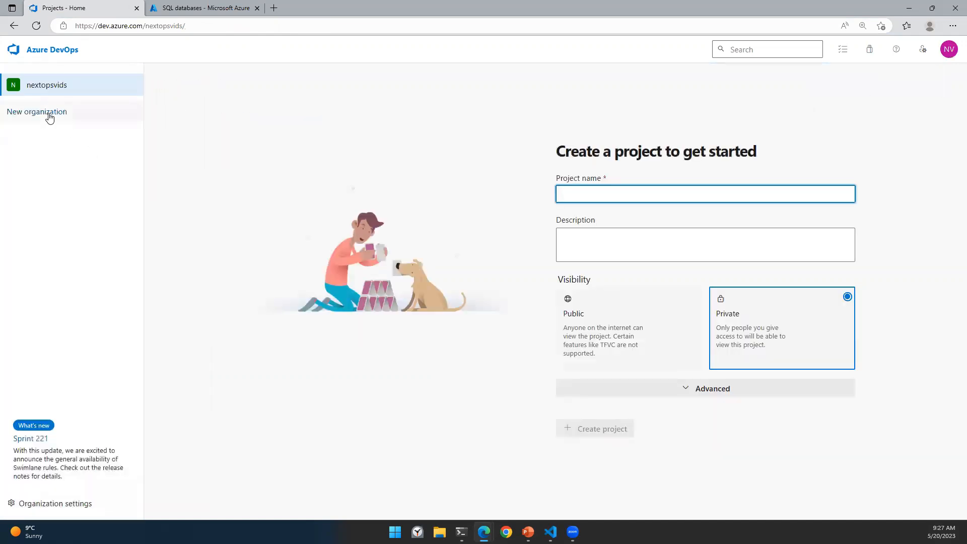
Step: Create a new Private project named 'AKS_YAML'
left_click(55, 94)
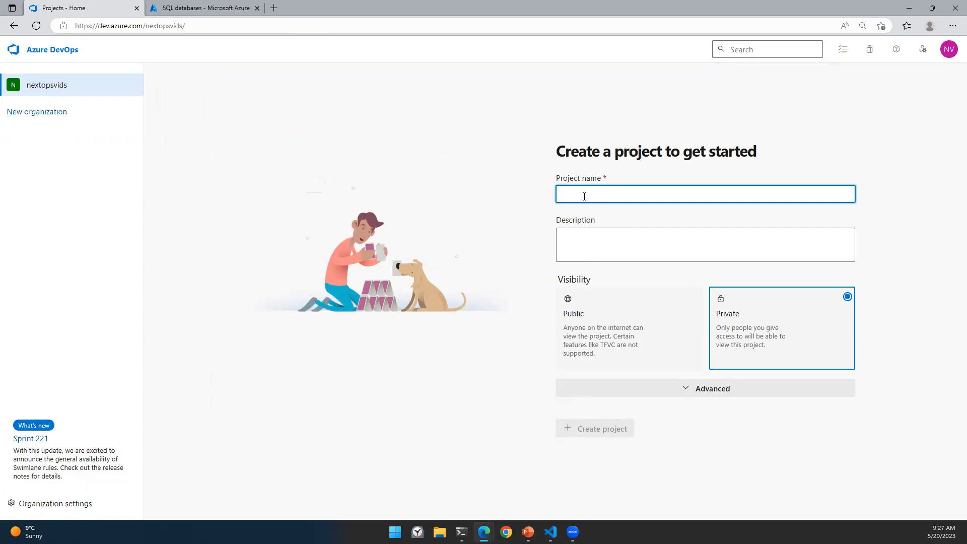
type("AKS_YAML")
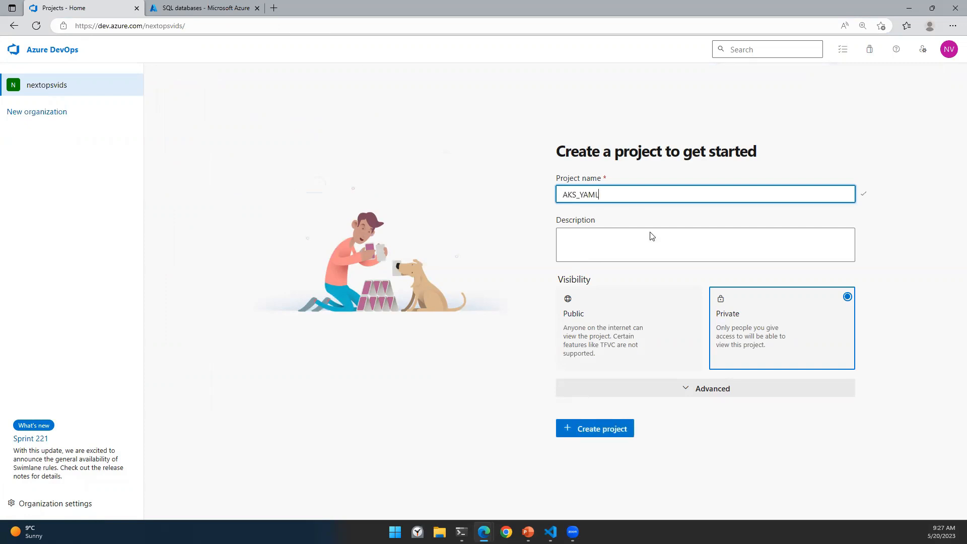
left_click(599, 431)
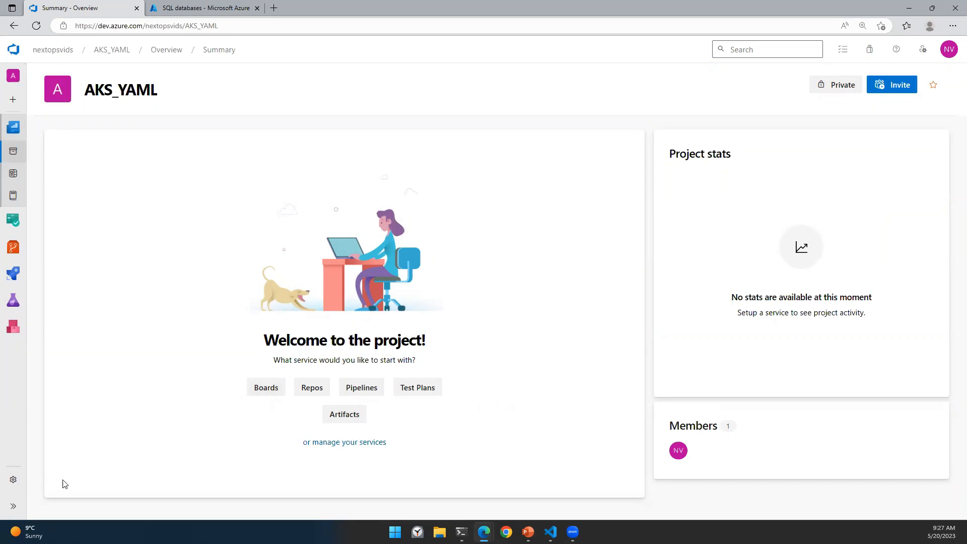
Step: Start a new service connection from the AKS_YAML project's settings
left_click(13, 481)
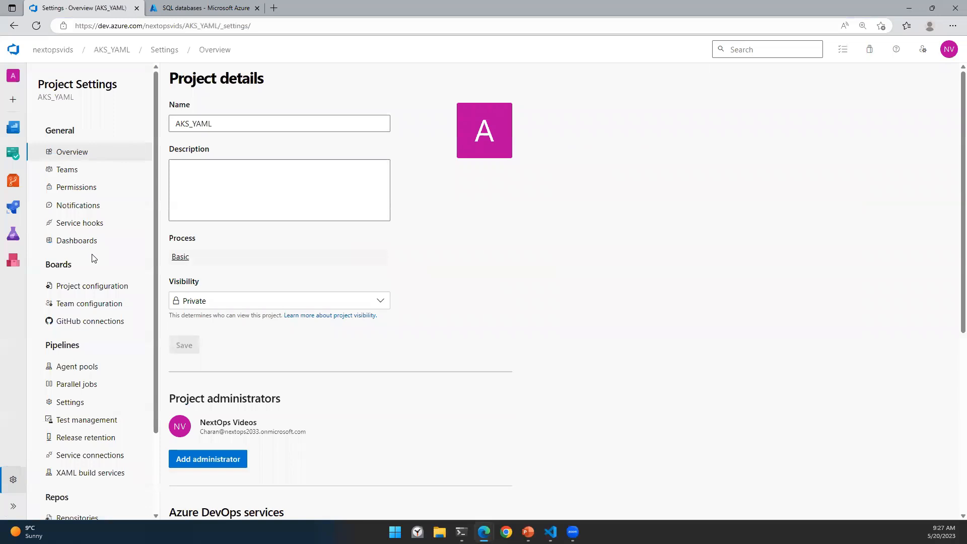
scroll(94, 385, "down", 2)
left_click(91, 361)
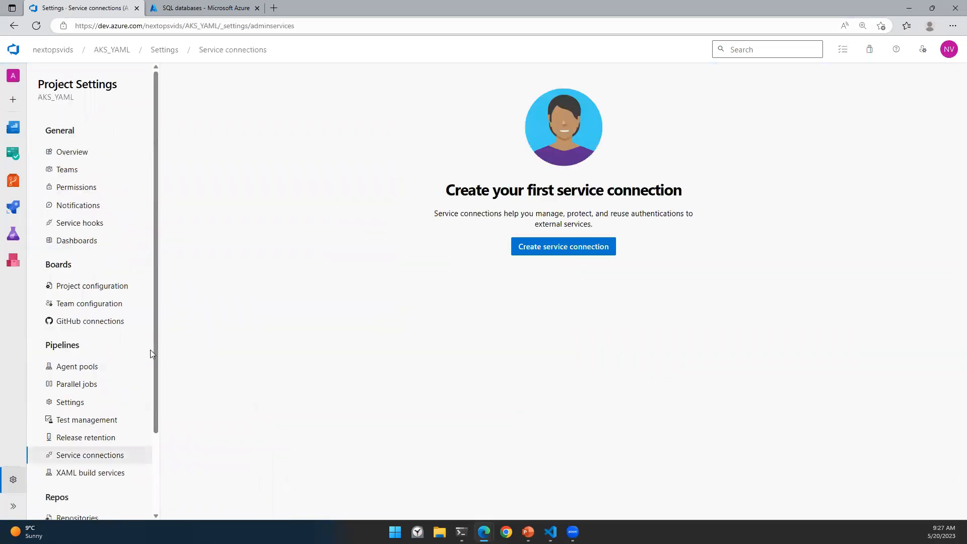
left_click(558, 247)
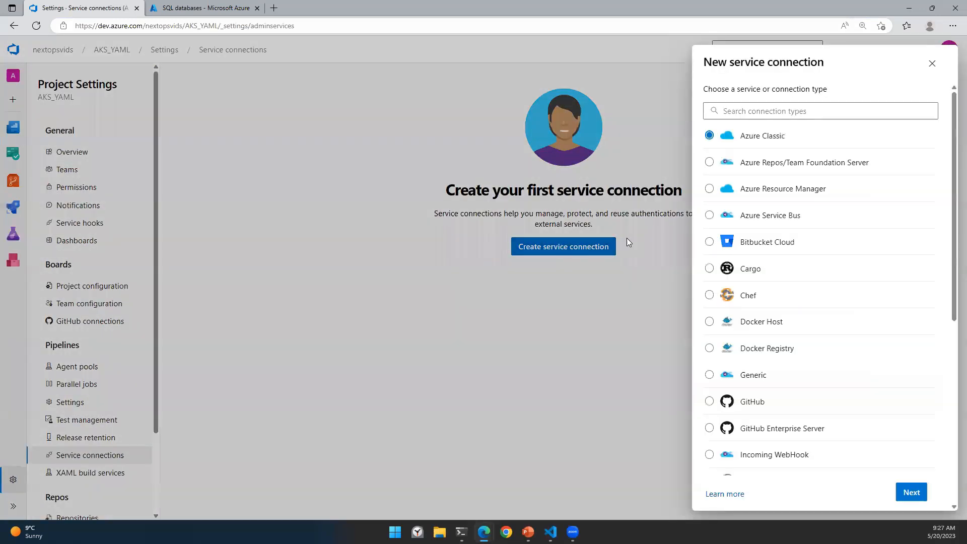
Step: Bring up the NextOps Azure Active Directory overview in the Azure portal
left_click(211, 8)
left_click(336, 46)
left_click(509, 232)
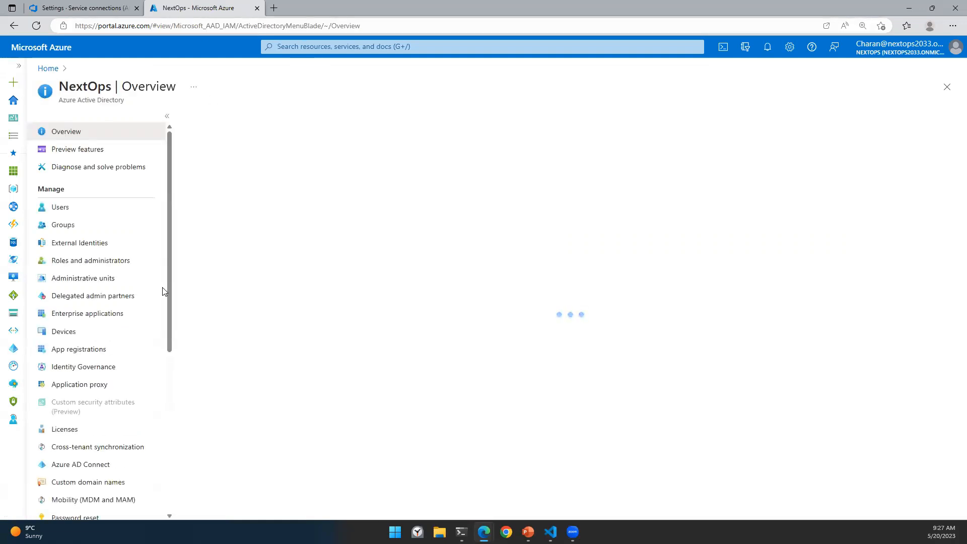
Step: Delete the nextopsvids-AKS01 app registration, found under All applications
left_click(79, 349)
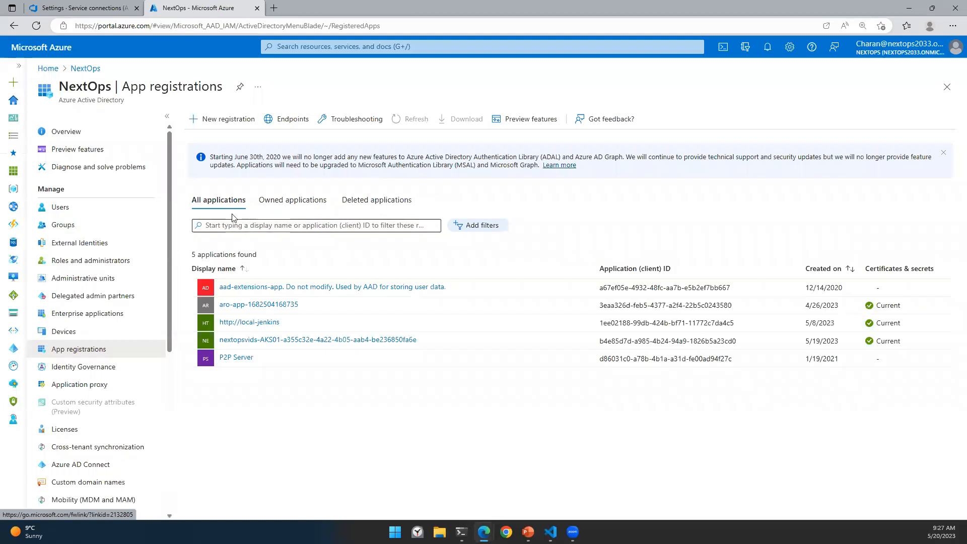
left_click(295, 201)
left_click(225, 204)
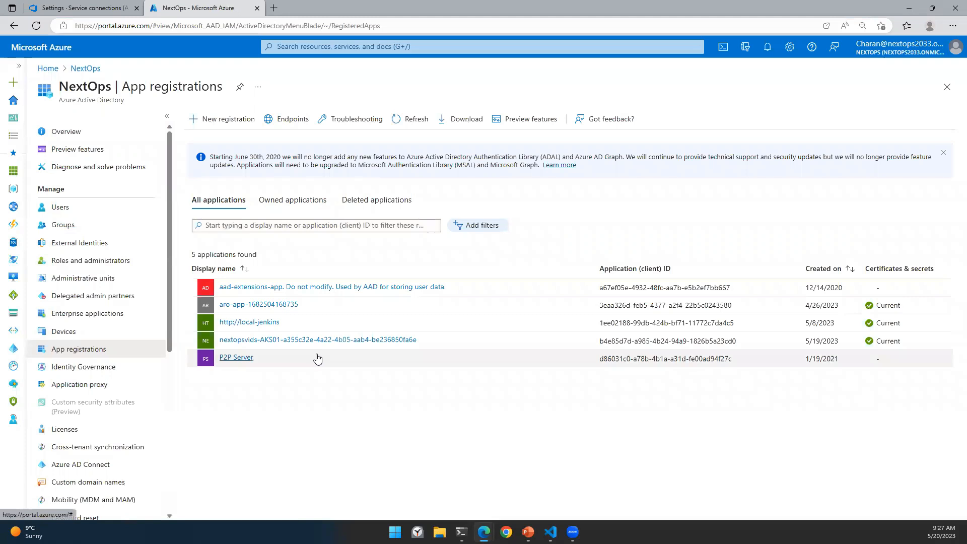
left_click(250, 341)
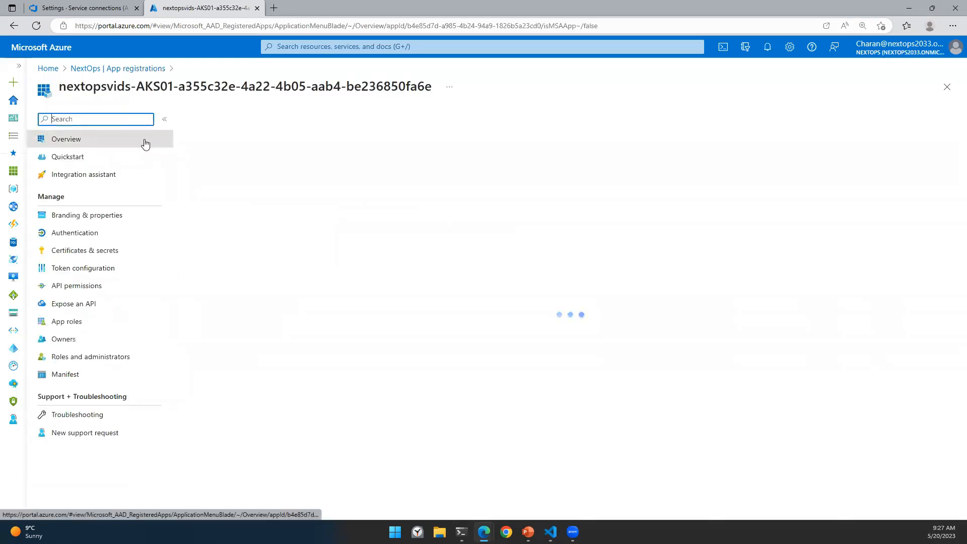
left_click(201, 125)
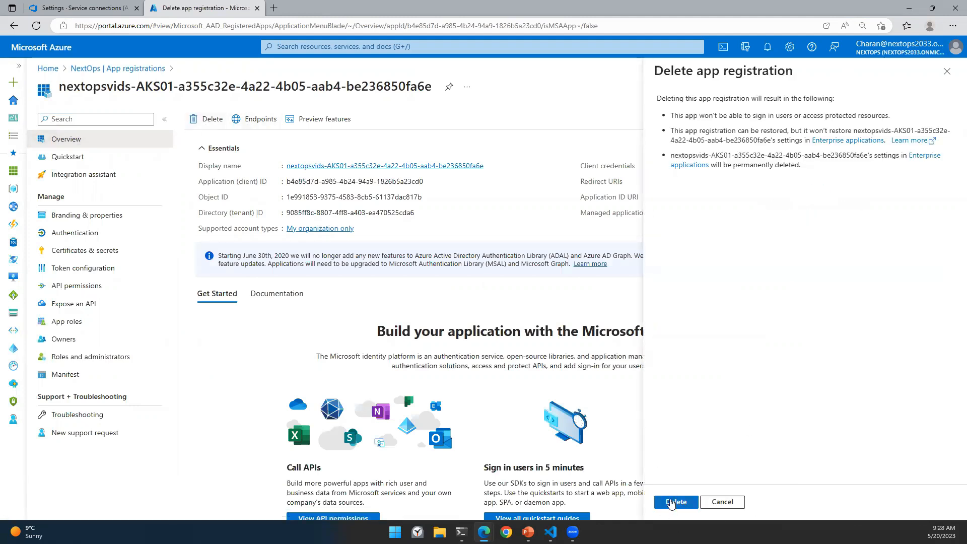
left_click(671, 502)
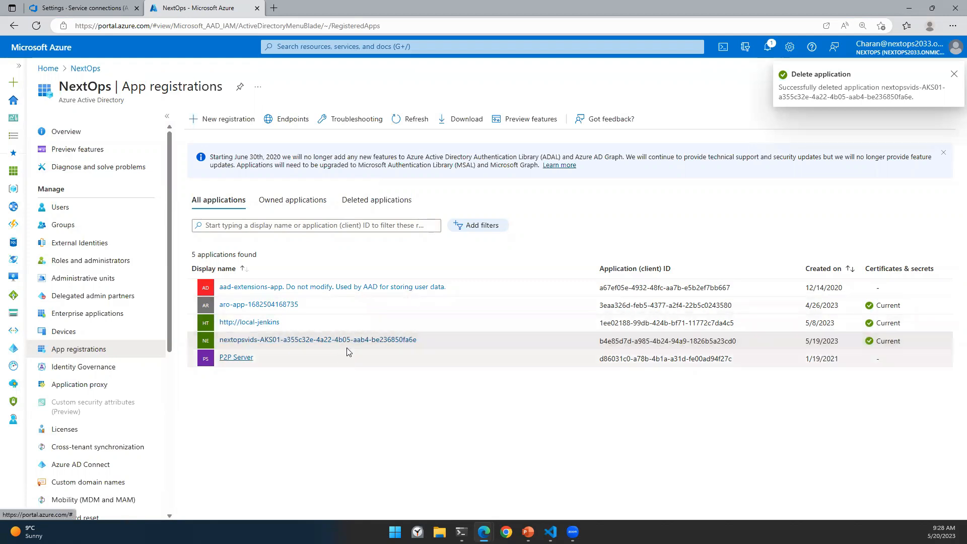
Step: Go back to the Azure Active Directory overview, then to the pending DevOps service connection
left_click(336, 47)
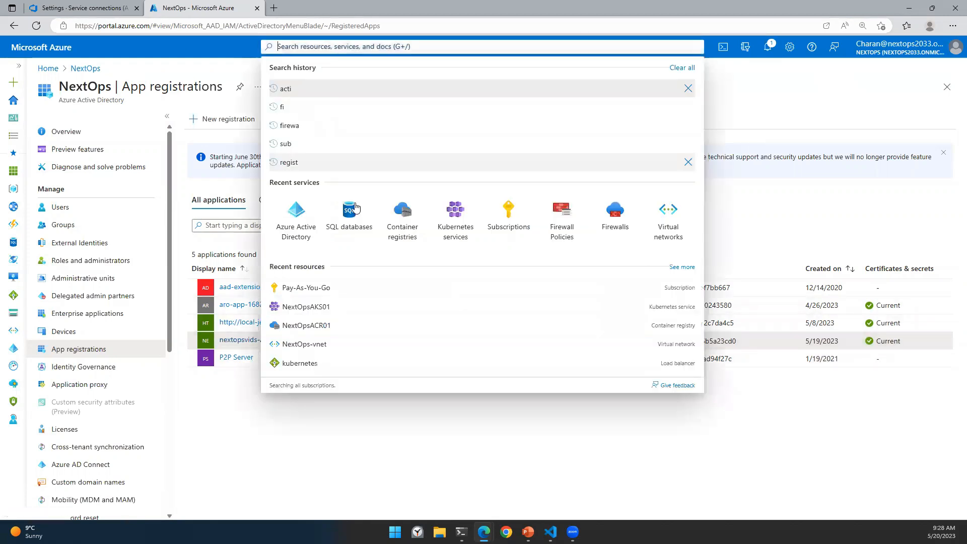
left_click(302, 221)
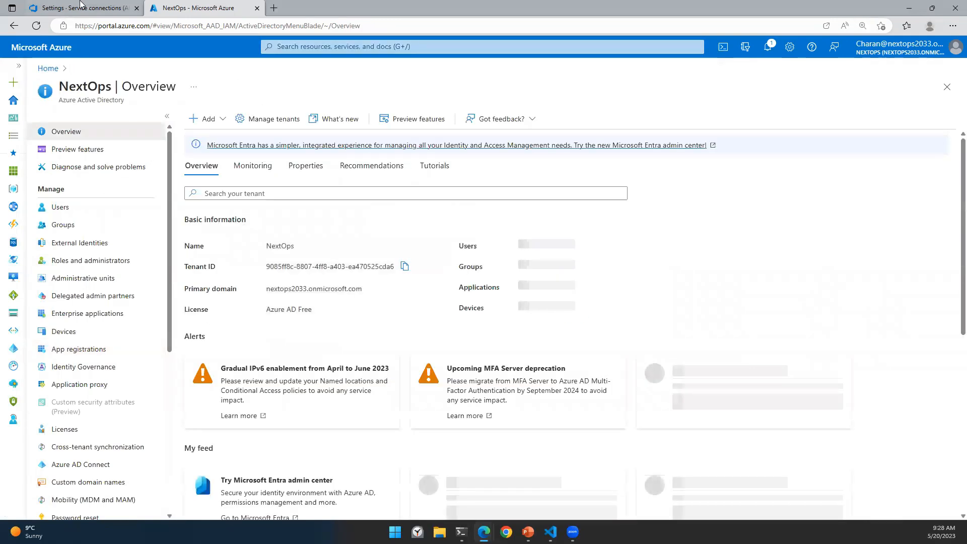
left_click(80, 8)
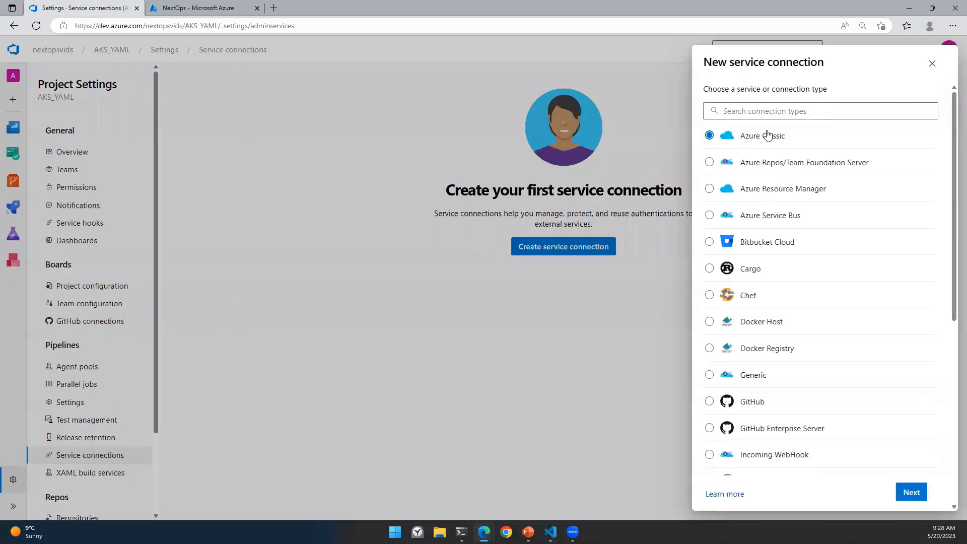
Step: Choose Azure Resource Manager with automatic service principal, scoped to the NextOps resource group
left_click(768, 189)
left_click(202, 8)
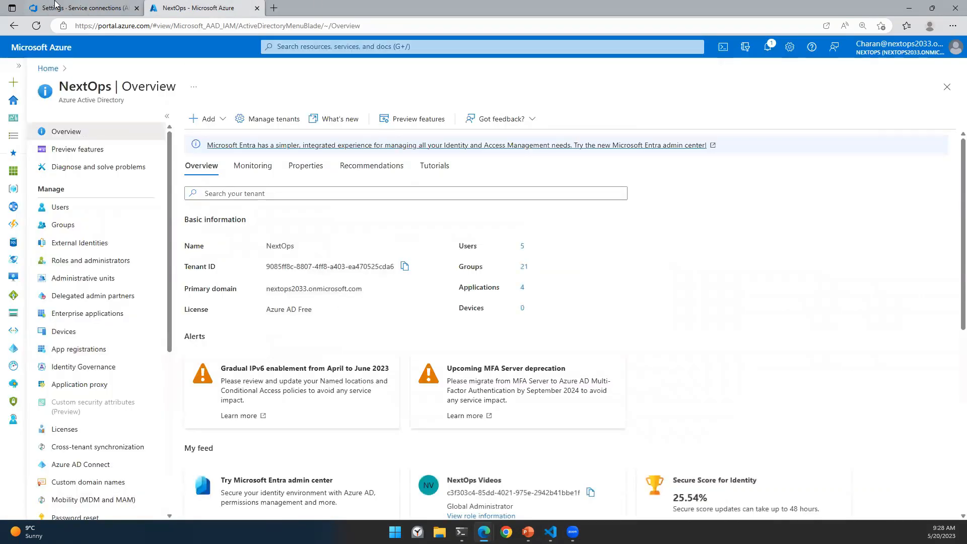
left_click(56, 6)
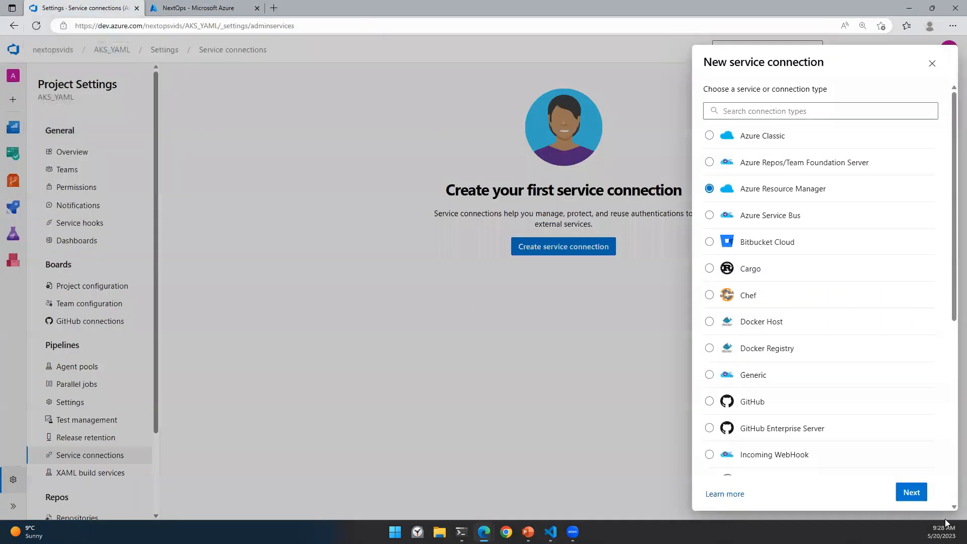
left_click(909, 496)
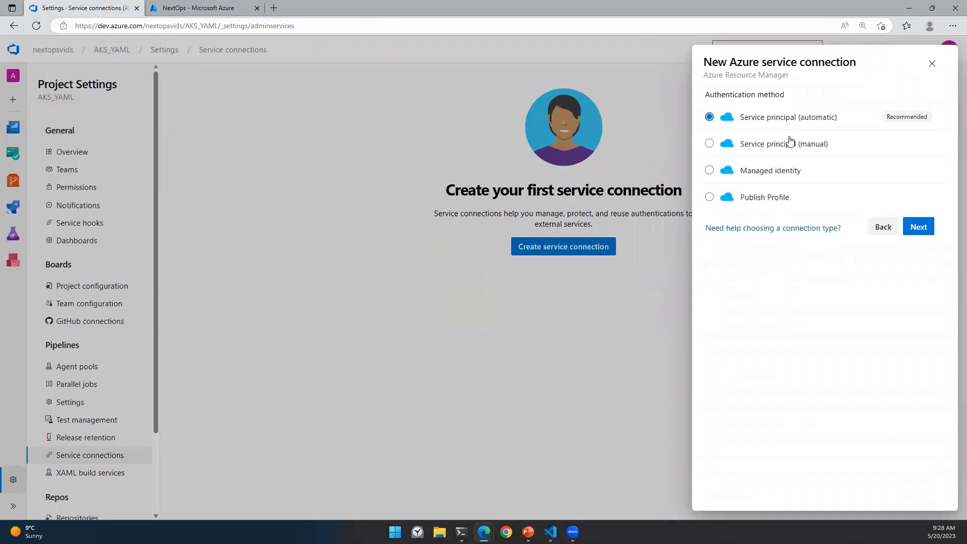
left_click(924, 227)
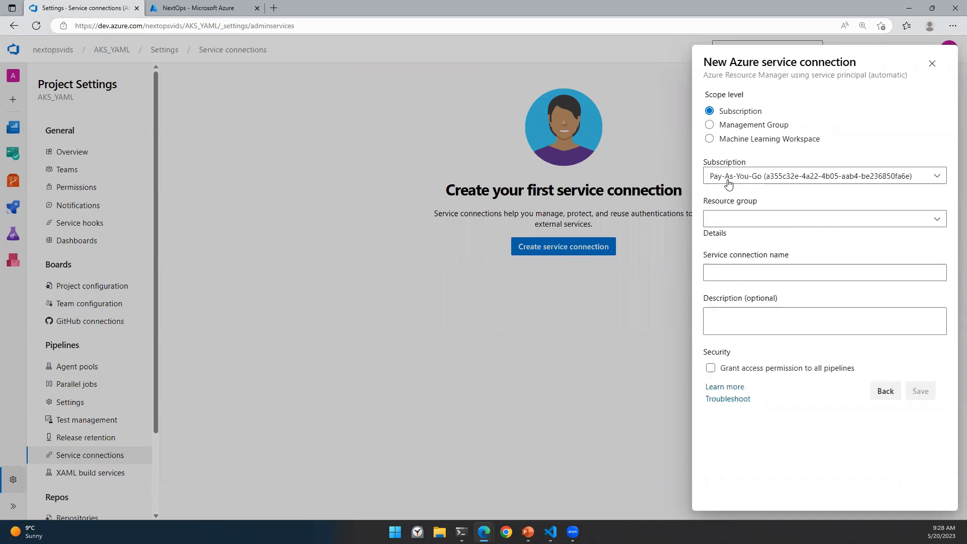
left_click(740, 216)
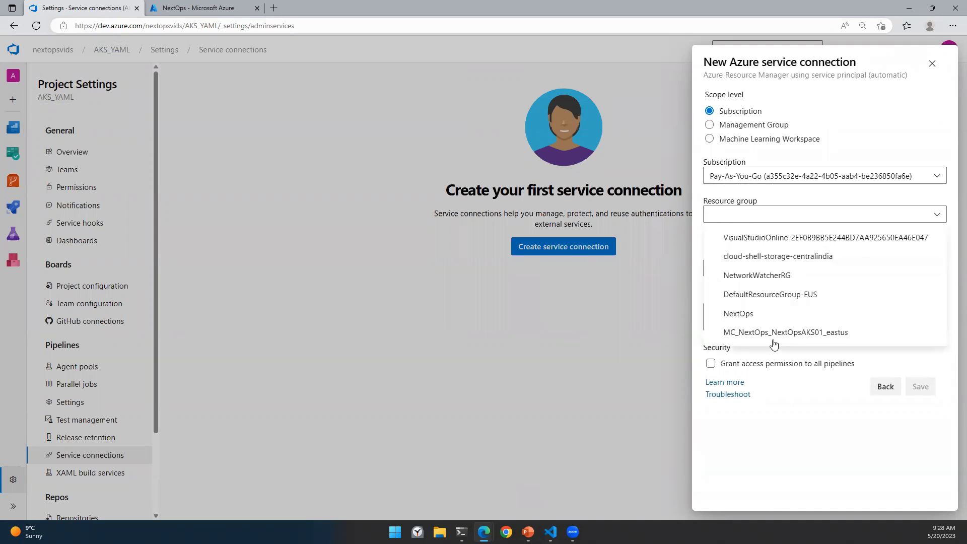
left_click(765, 321)
Step: Name the connection serviceconnection01, grant access to all pipelines, and save it
left_click(725, 267)
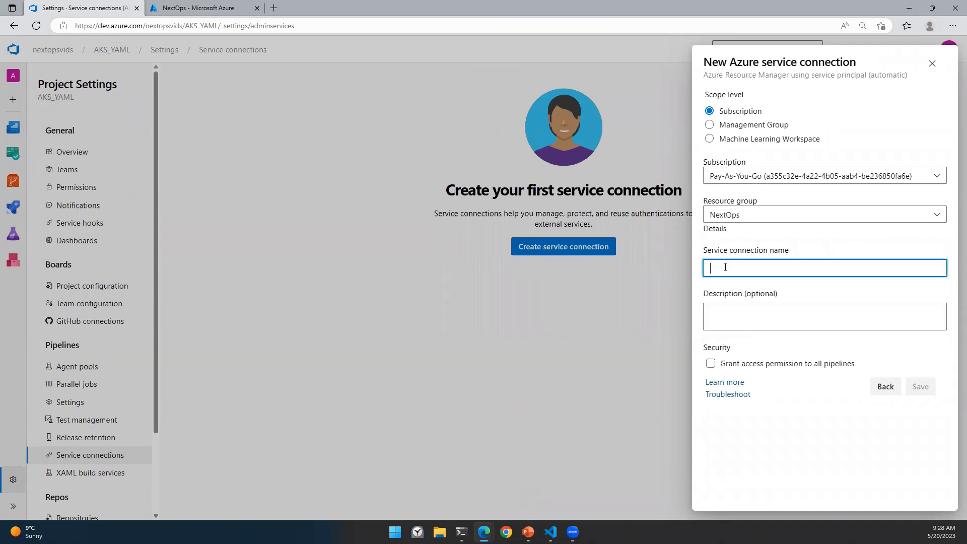
type("serviceconnectoi")
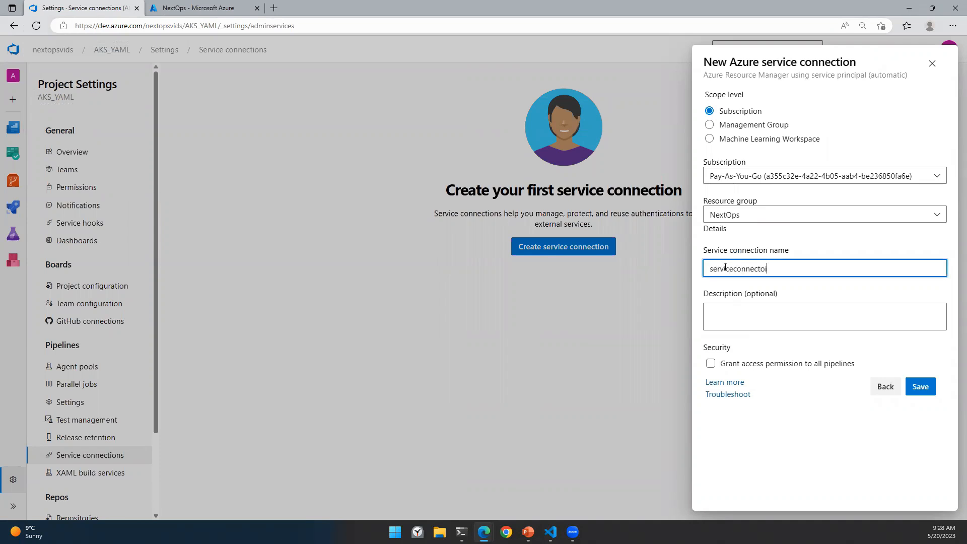
key("BackSpace")
key("BackSpace")
type("ion01")
left_click(718, 363)
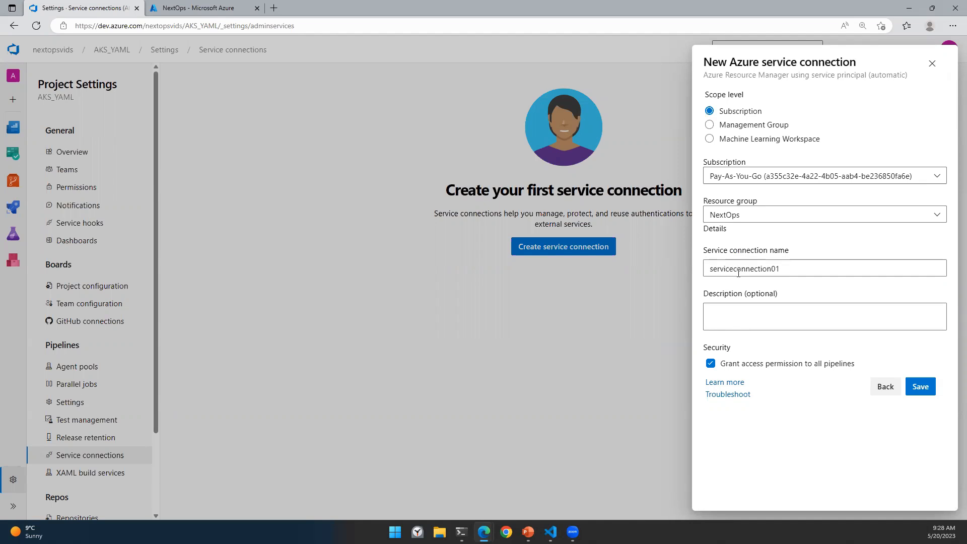
left_click(925, 386)
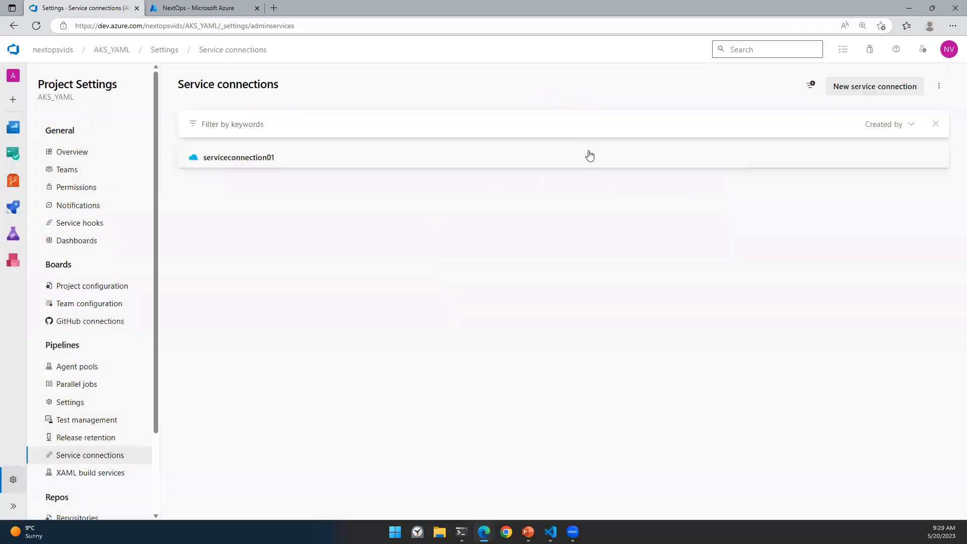
Step: Open serviceconnection01's details and locate the nextopsvids-AKS_YAML app registration among all applications
left_click(283, 163)
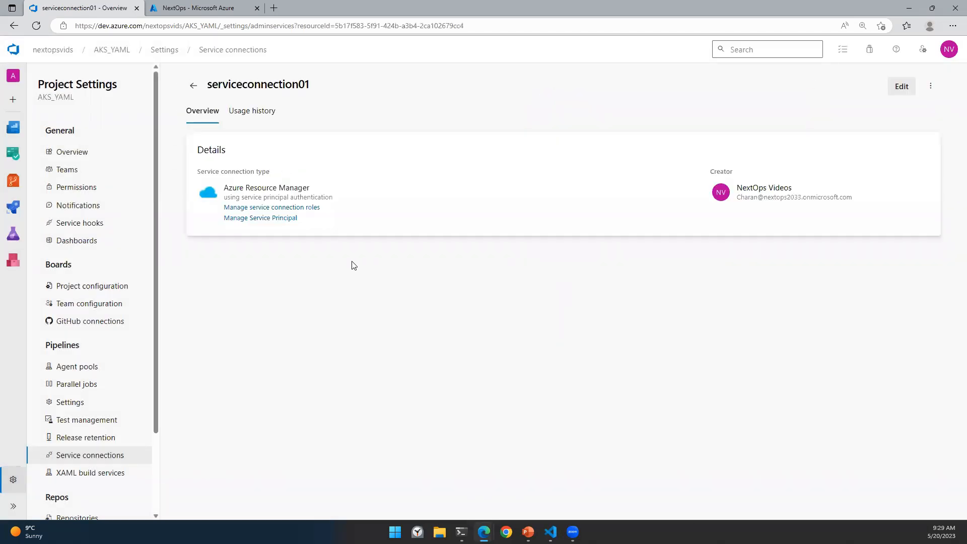
left_click(202, 8)
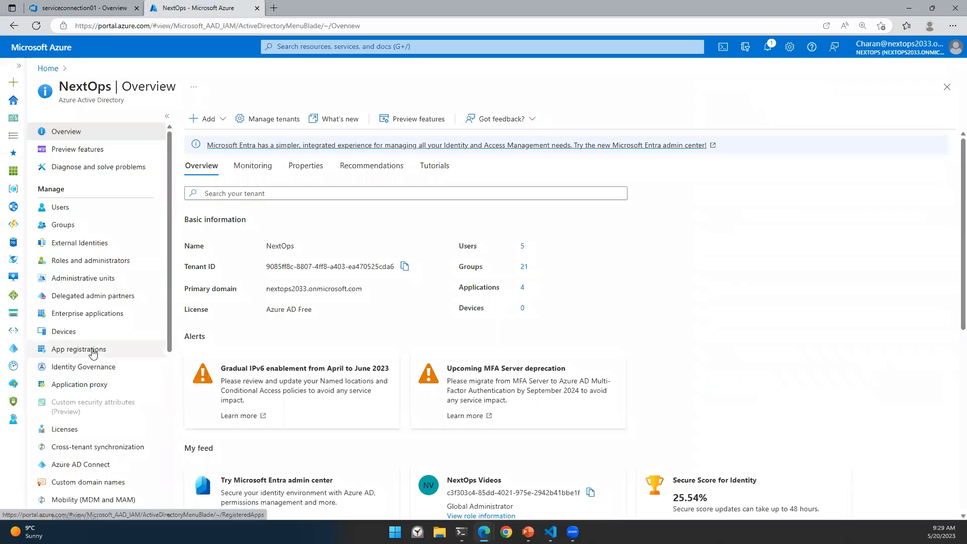
left_click(92, 348)
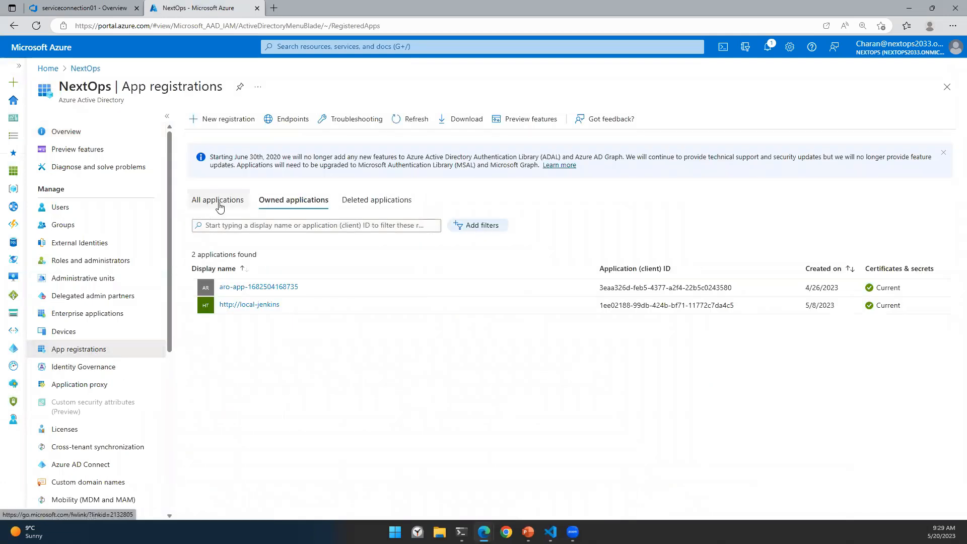
left_click(216, 201)
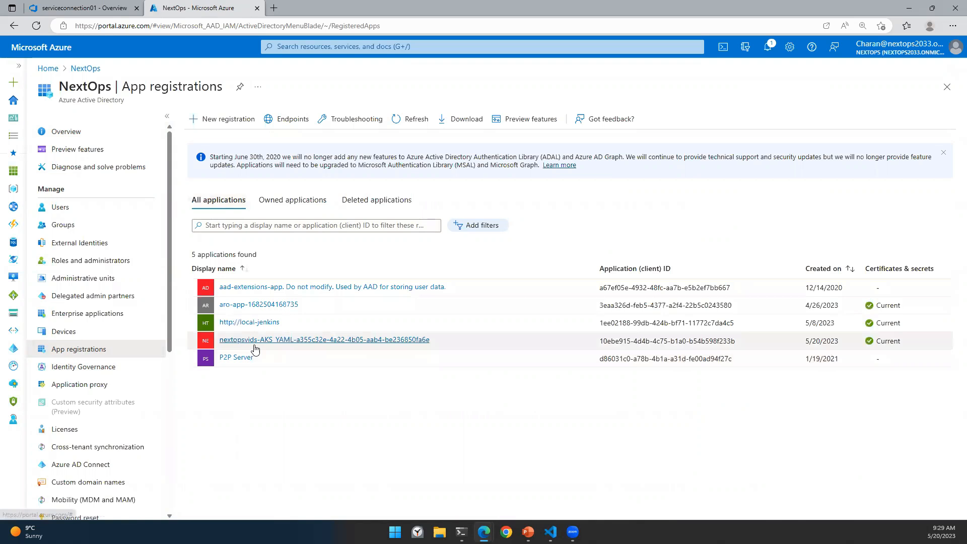
left_click(255, 341)
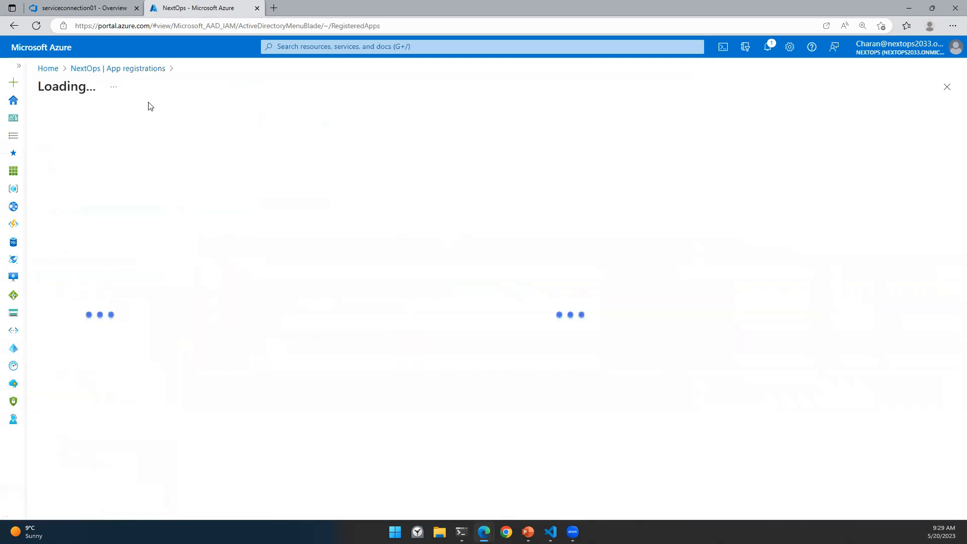
left_click_drag(59, 86, 134, 93)
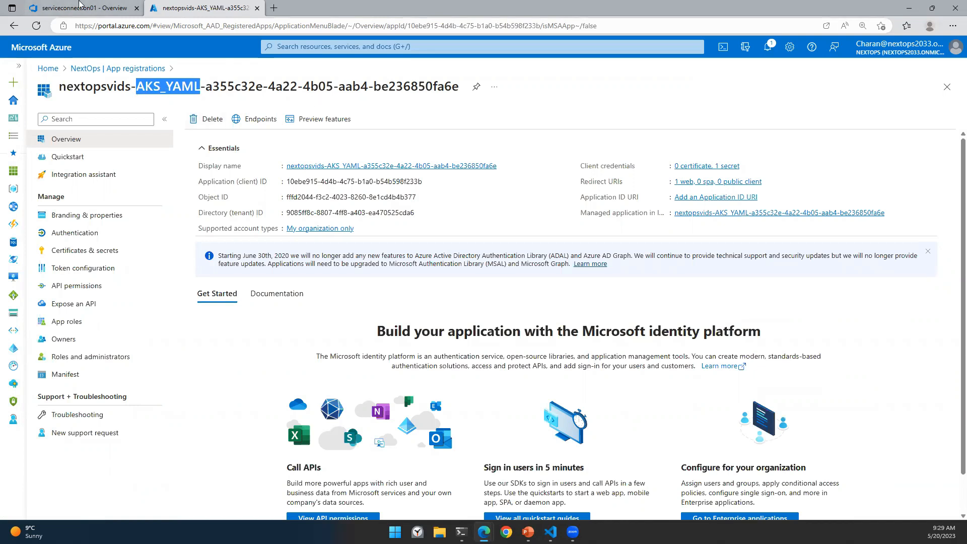
Step: Compare the service connection details against the AKS_YAML app registration, ending in the Azure portal
left_click(72, 4)
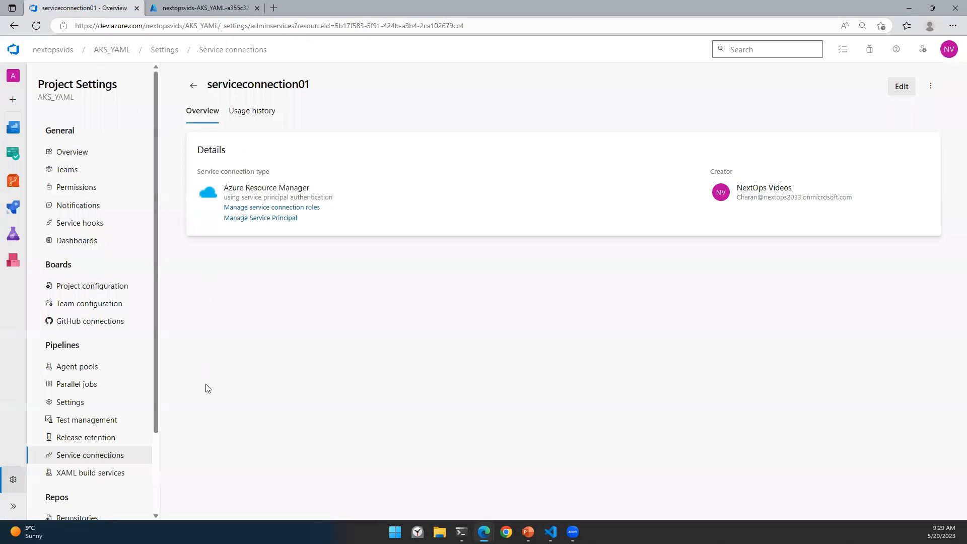
left_click(210, 6)
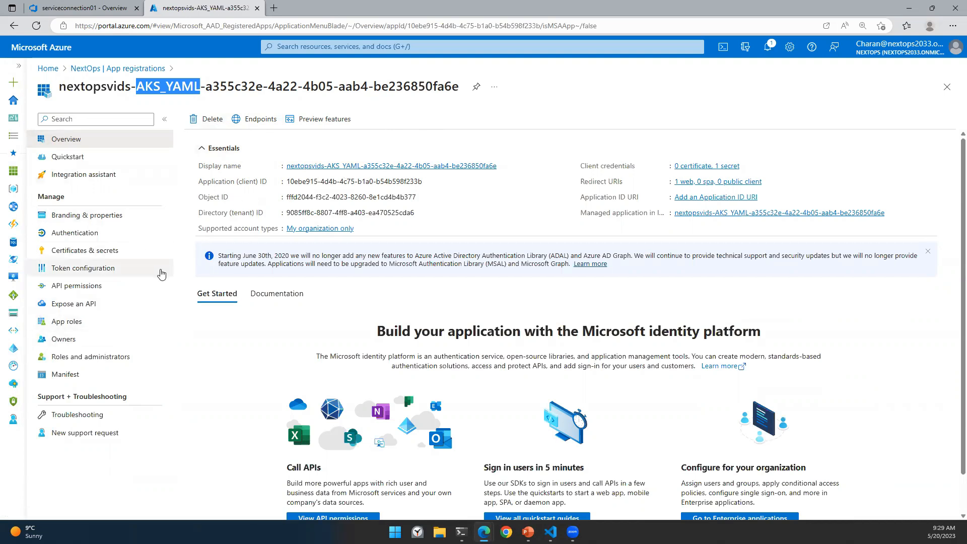
left_click(87, 5)
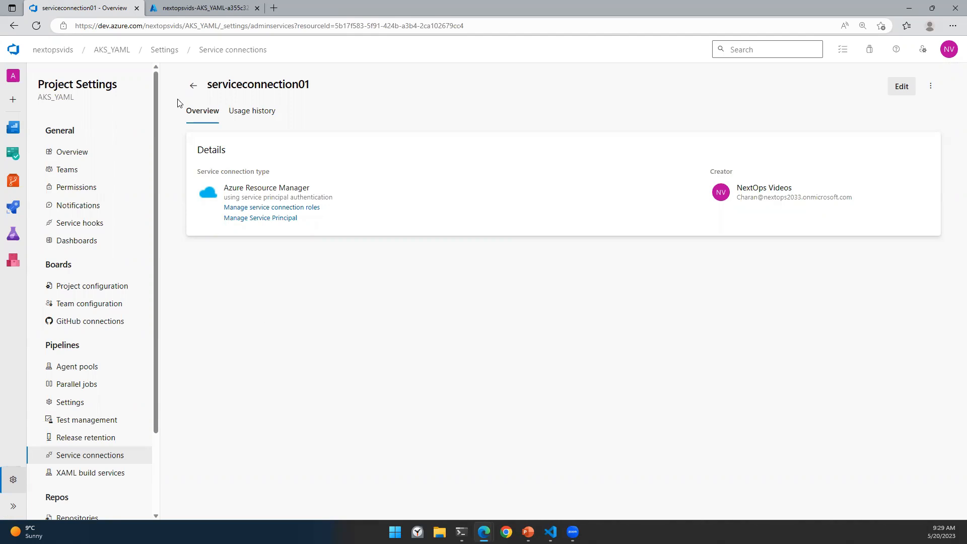
left_click(160, 7)
Step: View the Kubernetes services list with NextOpsAKS01, then return to serviceconnection01 in Azure DevOps
left_click(309, 46)
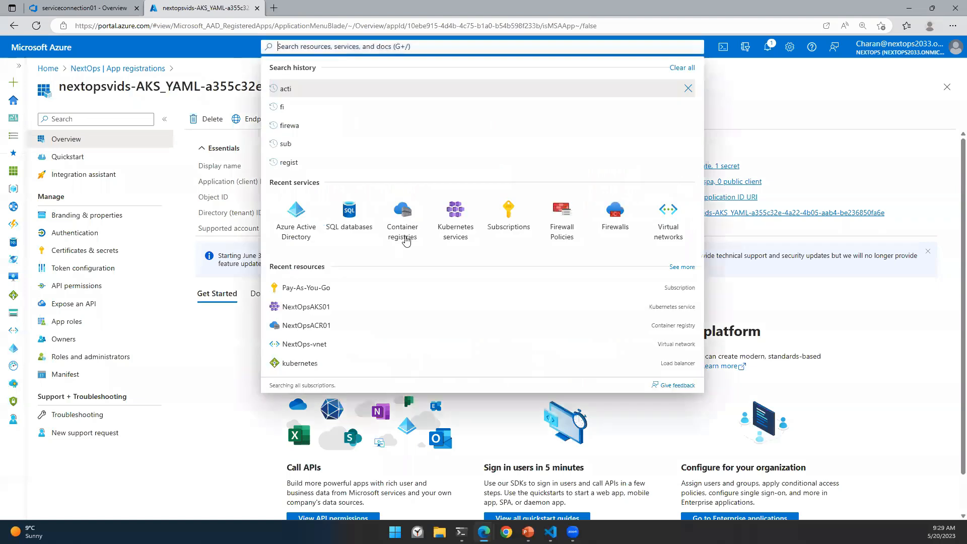
left_click(454, 222)
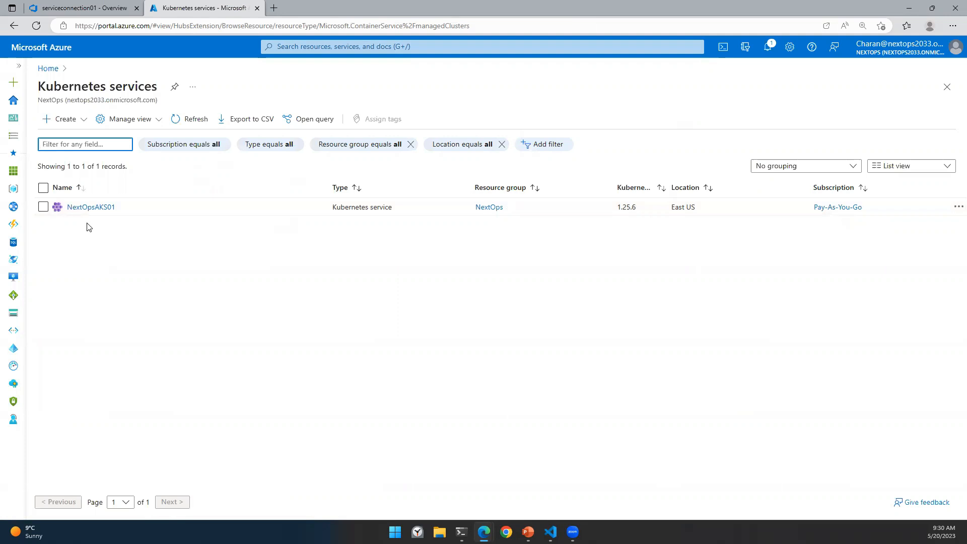
left_click(112, 15)
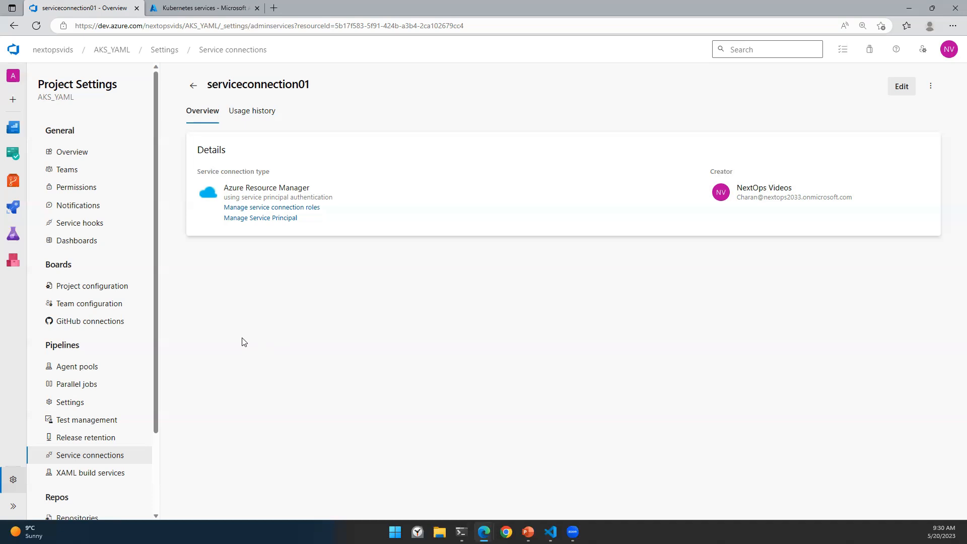
Step: In a new tab, open github.com/nextopsvideos and browse its repositories list
left_click(274, 10)
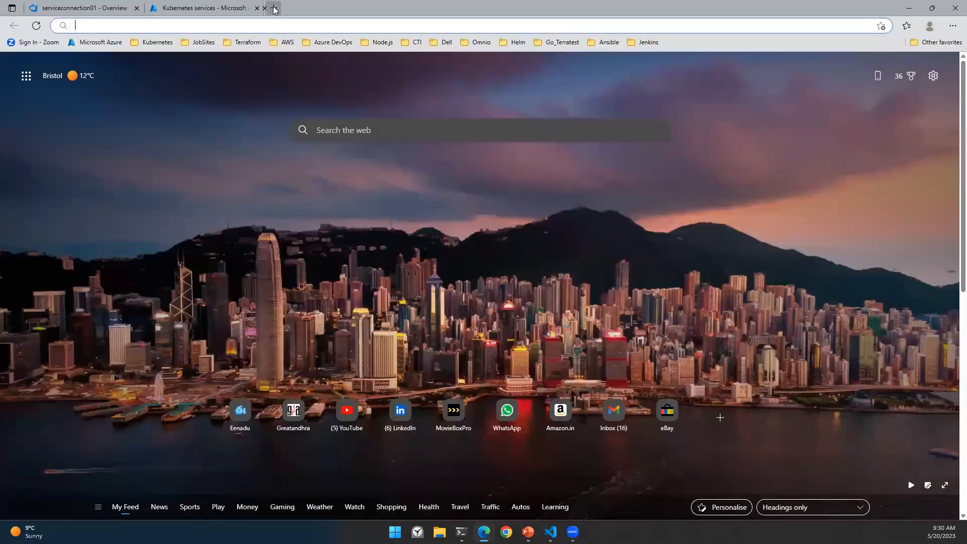
type("github")
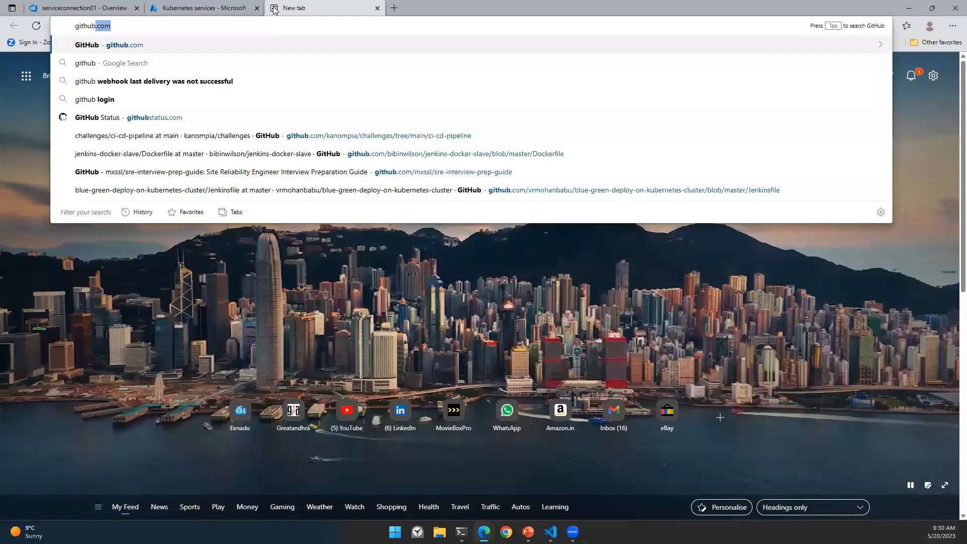
type(".com/nex")
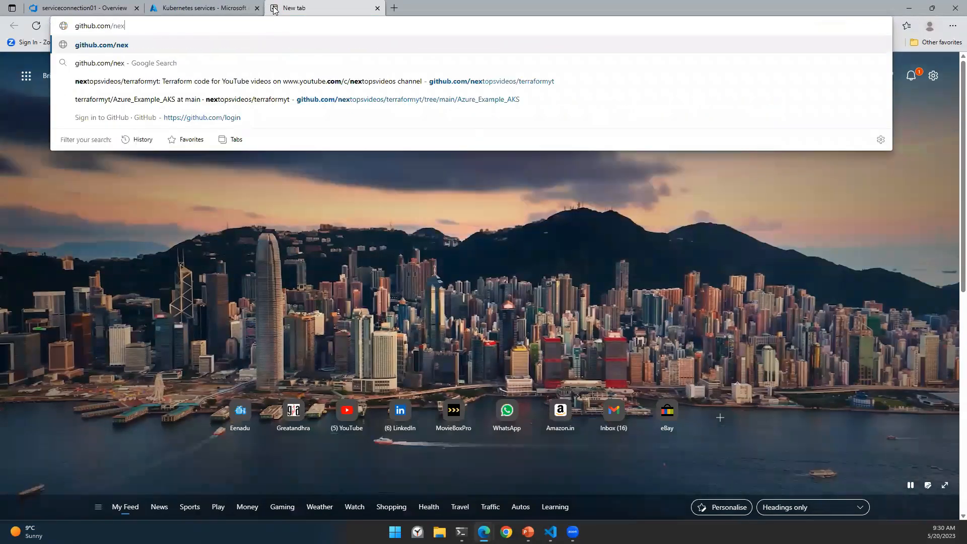
type("topsvideos")
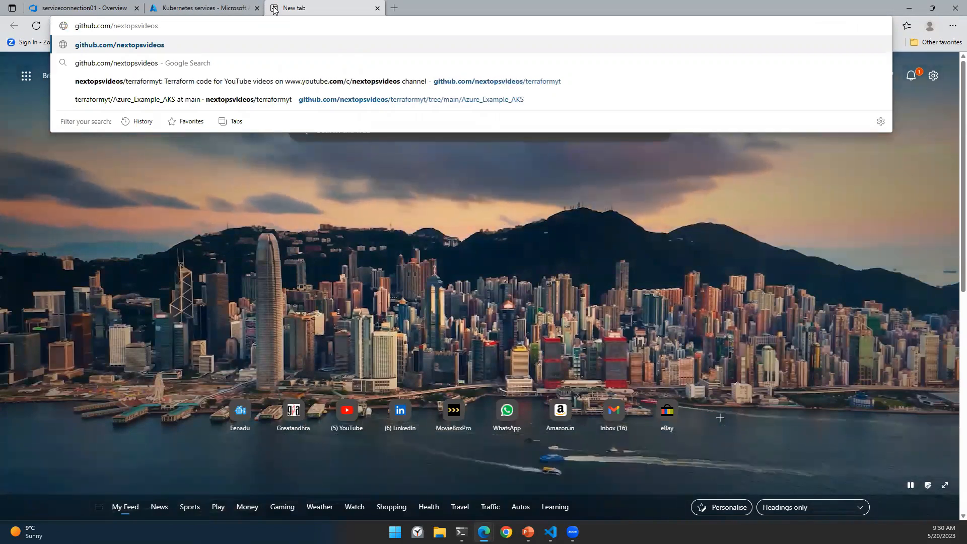
key("Return")
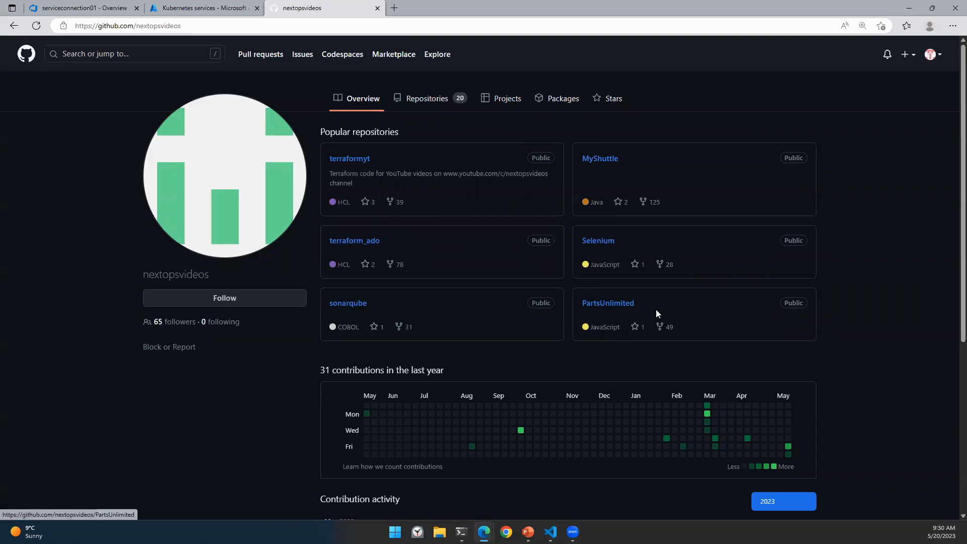
left_click(425, 99)
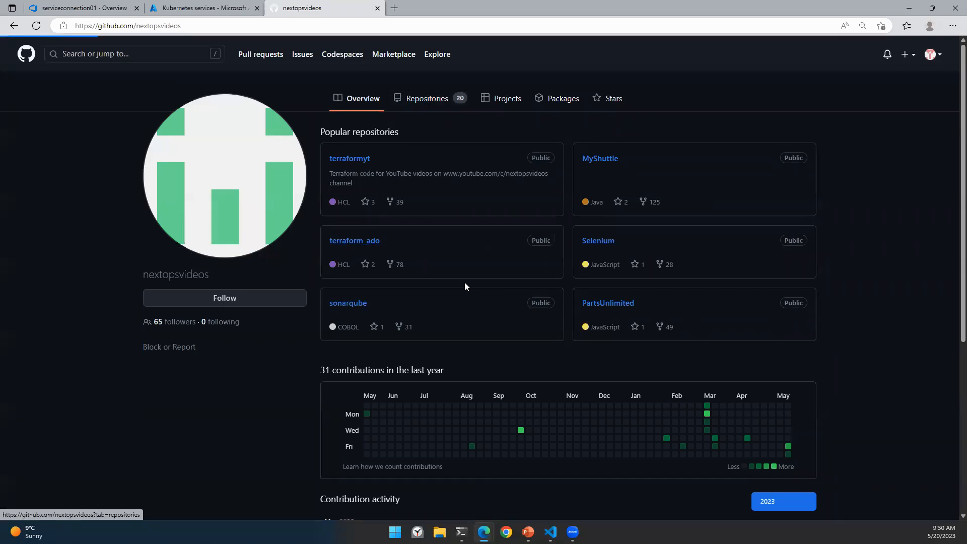
scroll(465, 280, "down", 6)
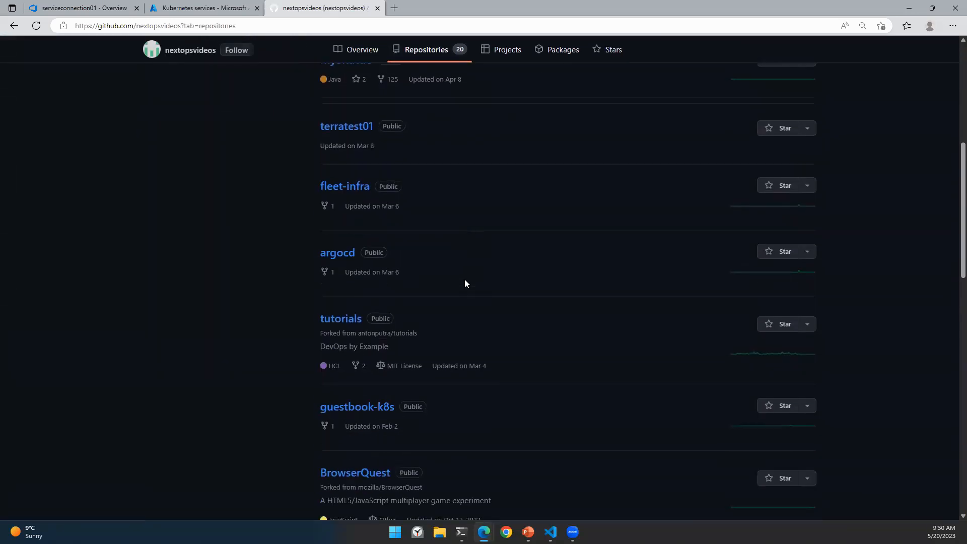
scroll(387, 290, "down", 11)
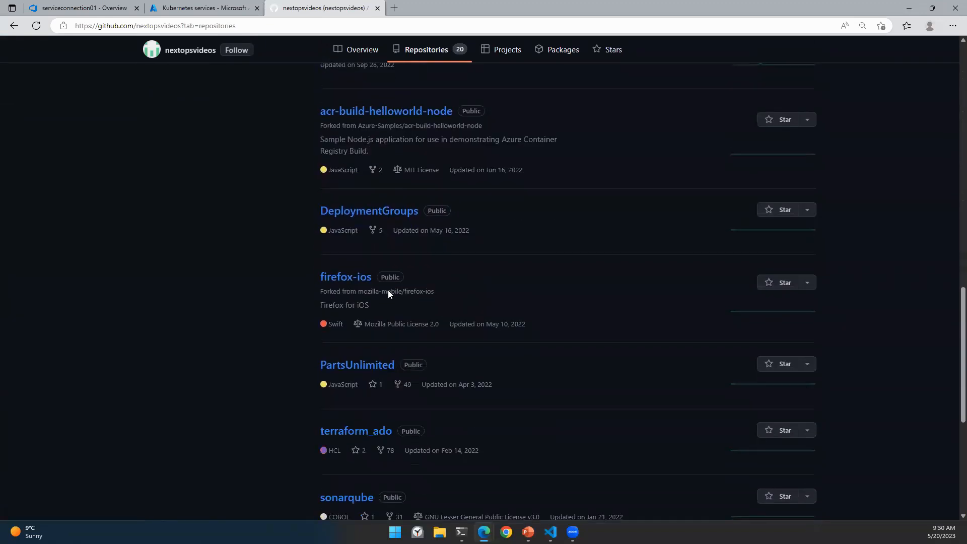
scroll(388, 295, "down", 3)
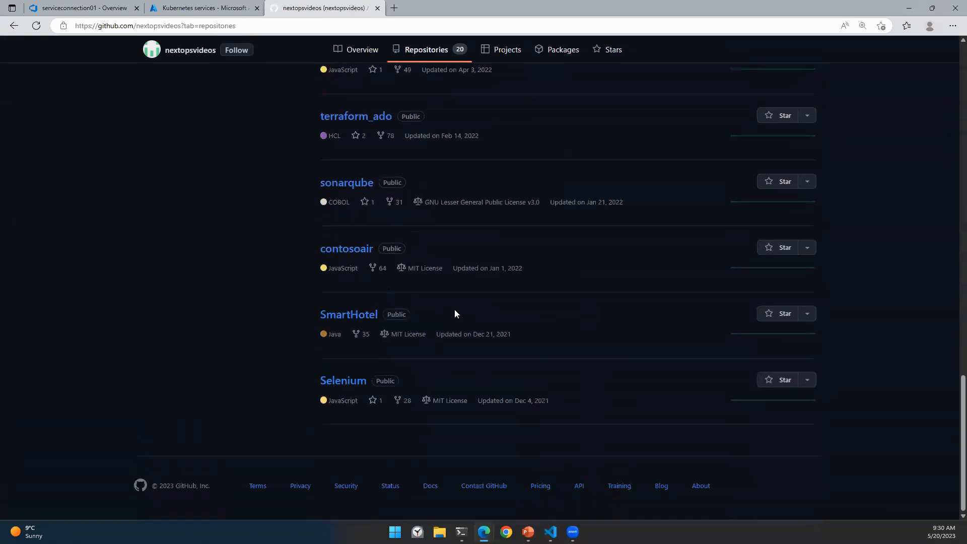
scroll(468, 307, "up", 14)
scroll(485, 303, "up", 5)
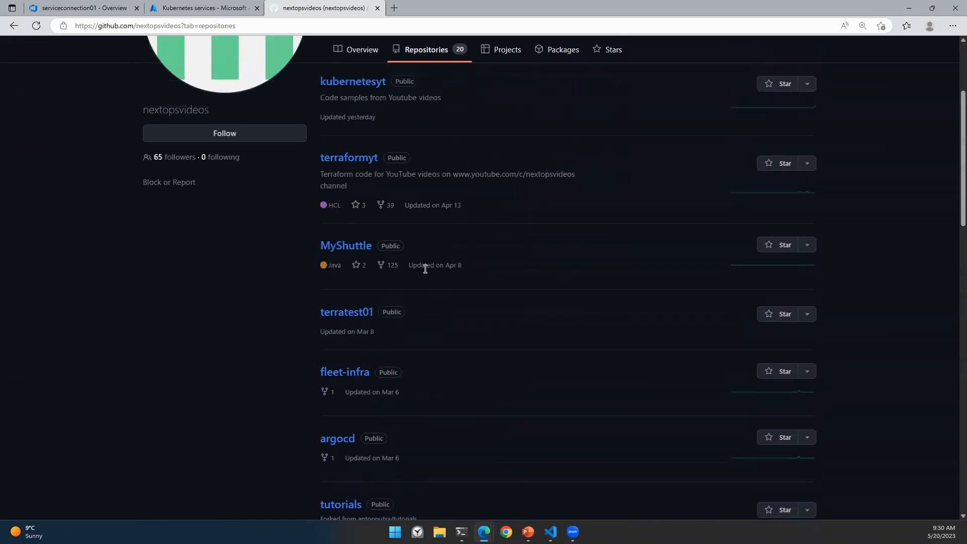
scroll(411, 163, "up", 3)
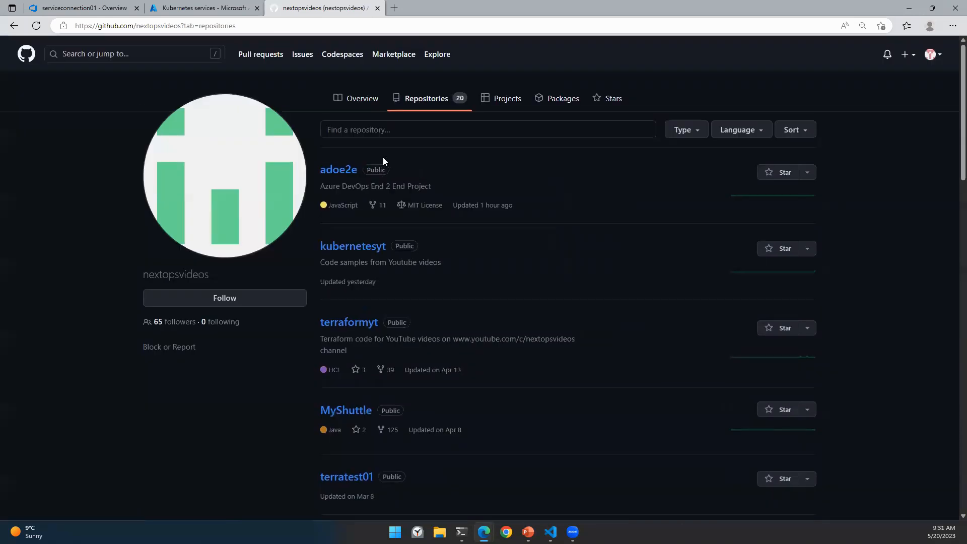
Step: Copy the adoe2e repository's HTTPS clone URL and go back to Azure DevOps
left_click(341, 173)
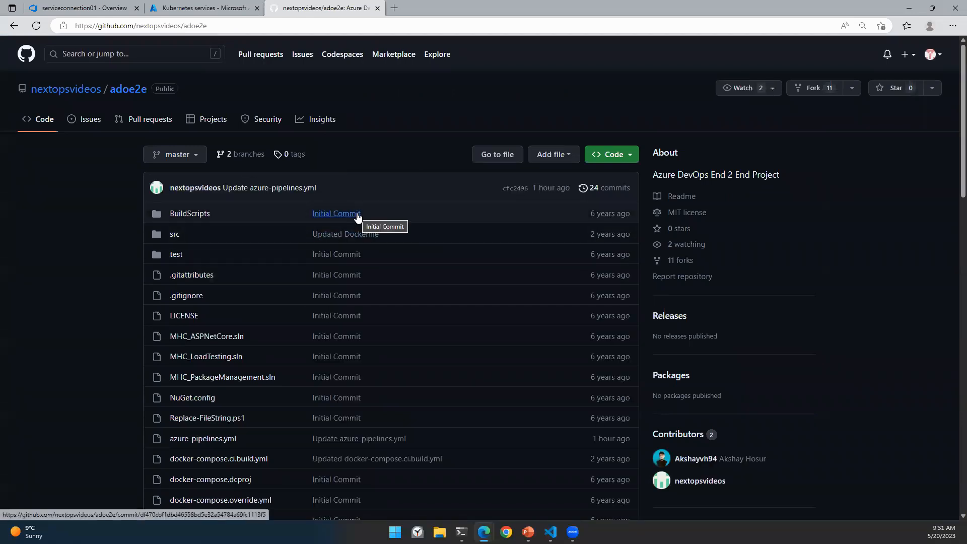
left_click(617, 155)
left_click(616, 260)
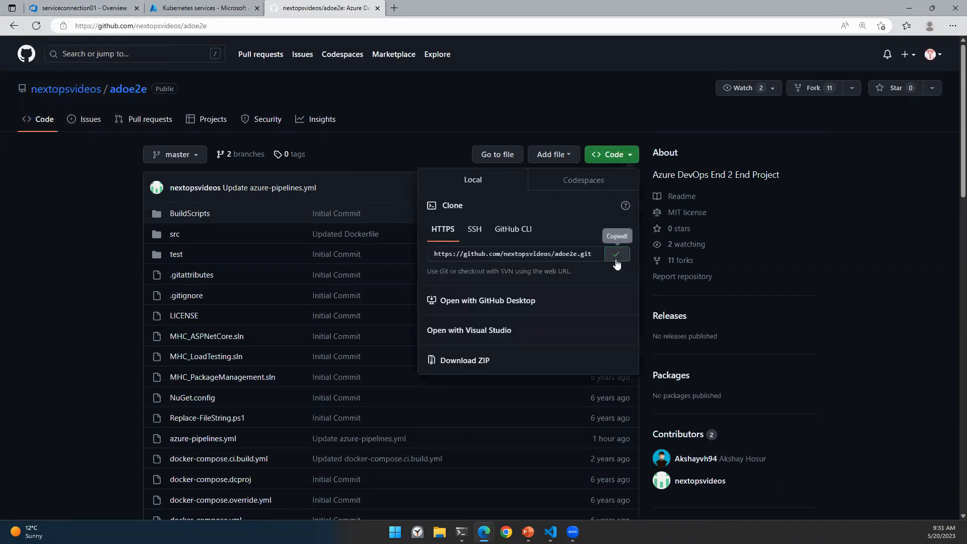
left_click(81, 8)
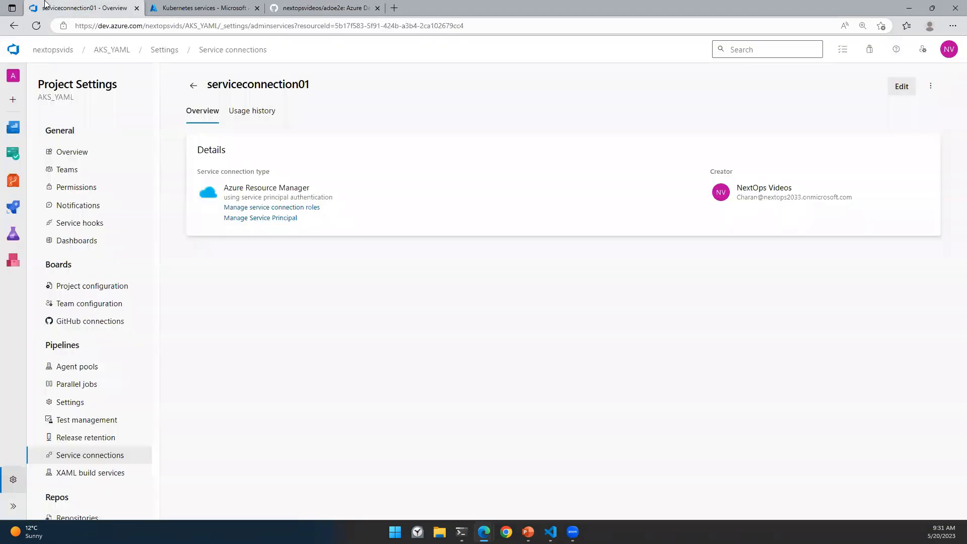
Step: Import the adoe2e clone URL into the empty AKS_YAML repo and open its code view
left_click(113, 50)
left_click(13, 247)
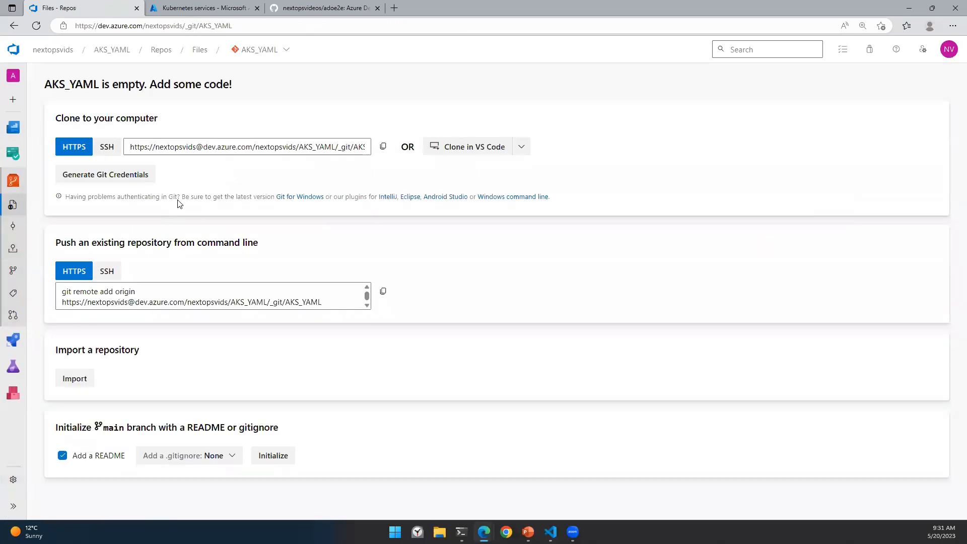
left_click(76, 379)
right_click(734, 147)
left_click(781, 246)
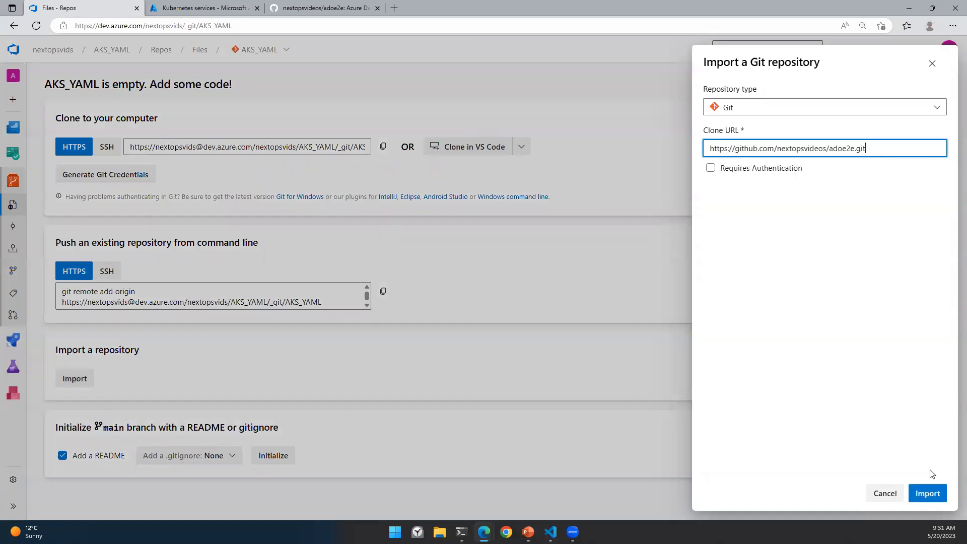
left_click(928, 494)
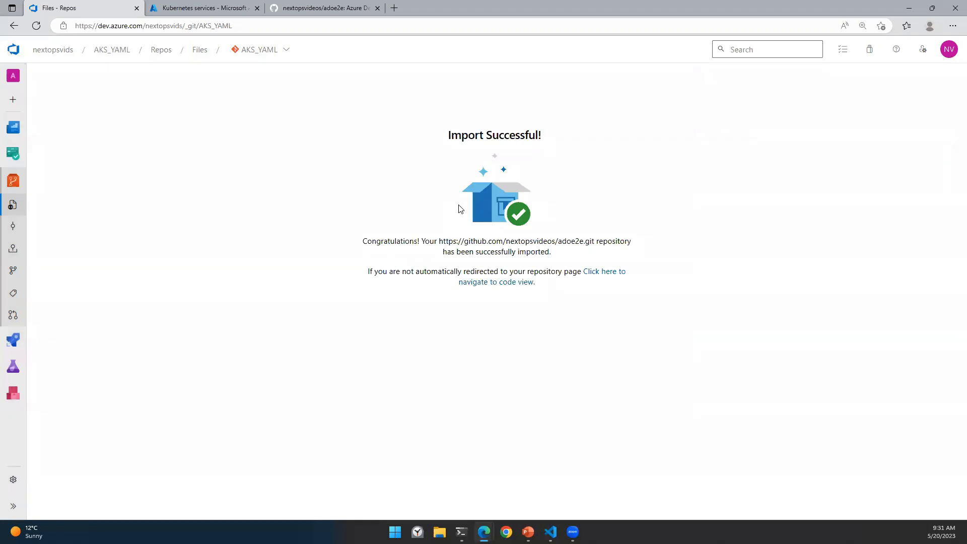
left_click(599, 276)
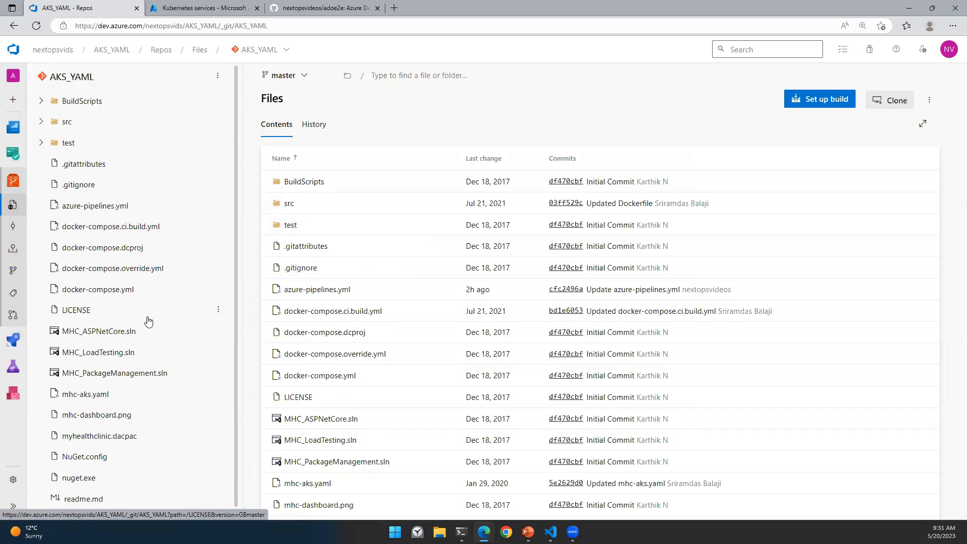
Step: View mhc-aks.yaml, then read through azure-pipelines.yml's variables, Build stage and replacetokens tasks
left_click(89, 401)
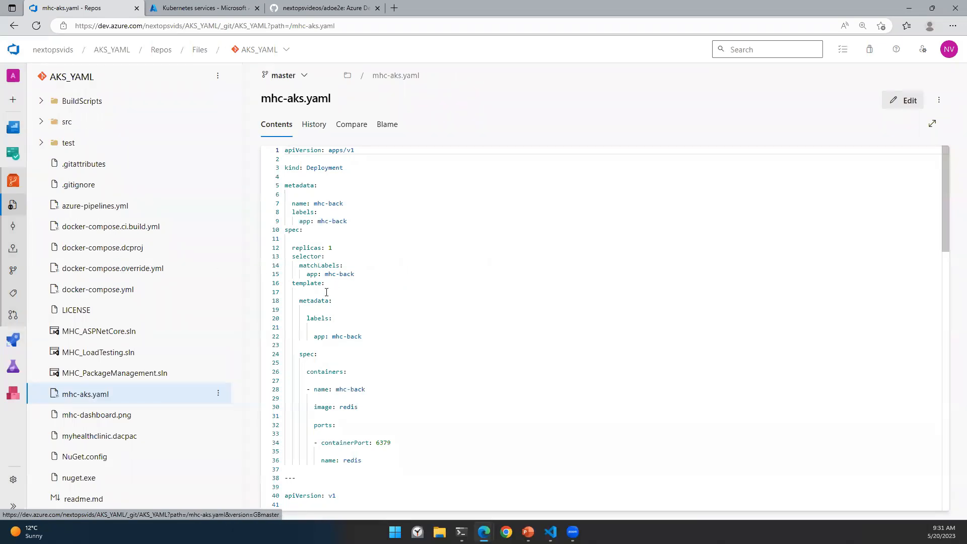
left_click(139, 212)
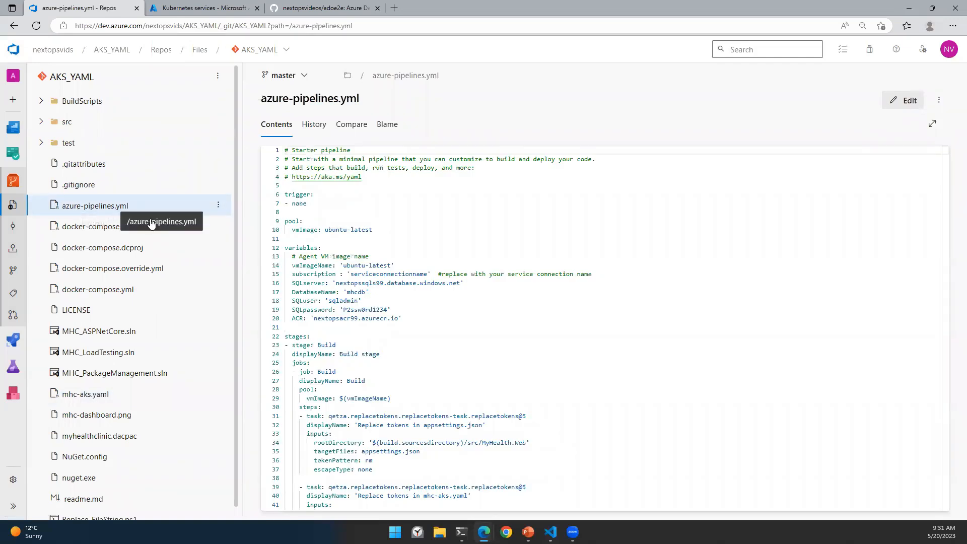
scroll(437, 304, "down", 18)
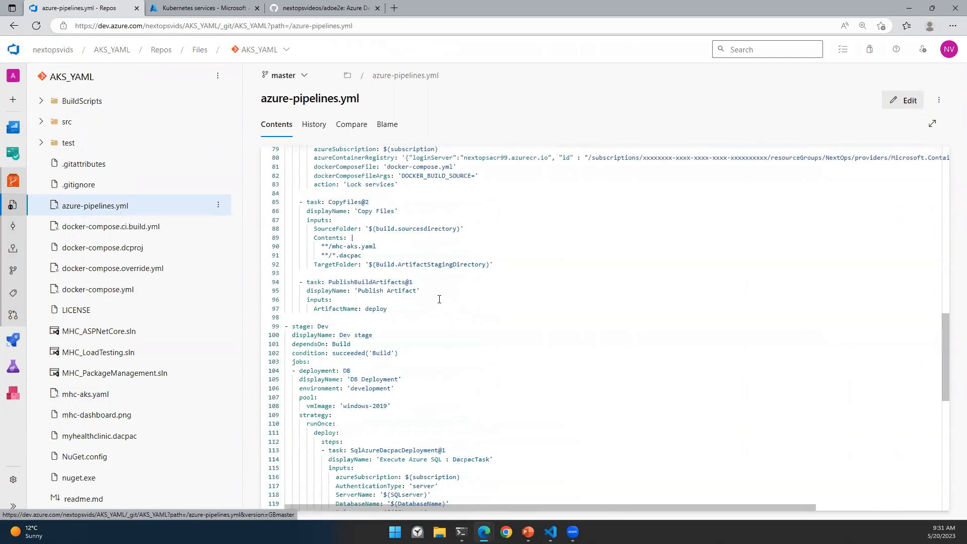
scroll(440, 299, "down", 4)
scroll(452, 297, "up", 18)
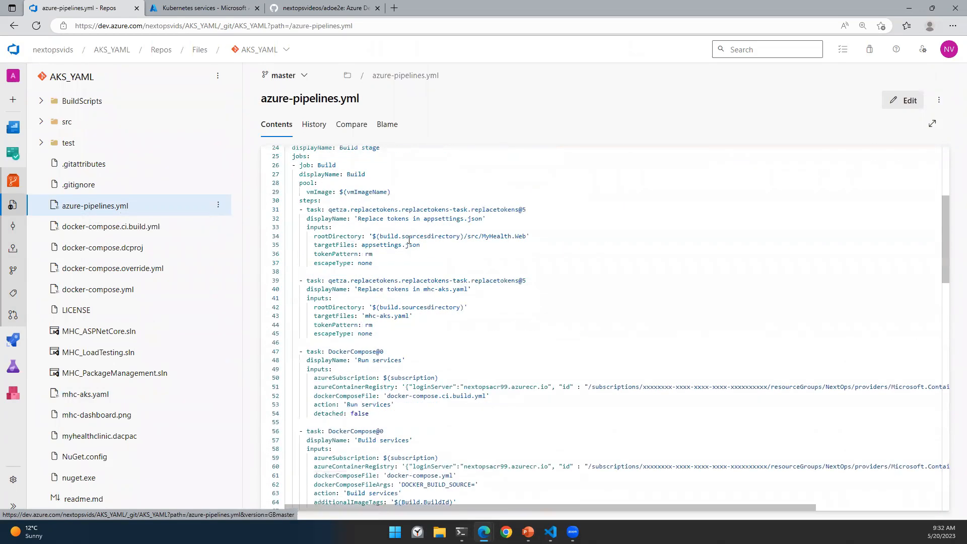
scroll(358, 204, "up", 4)
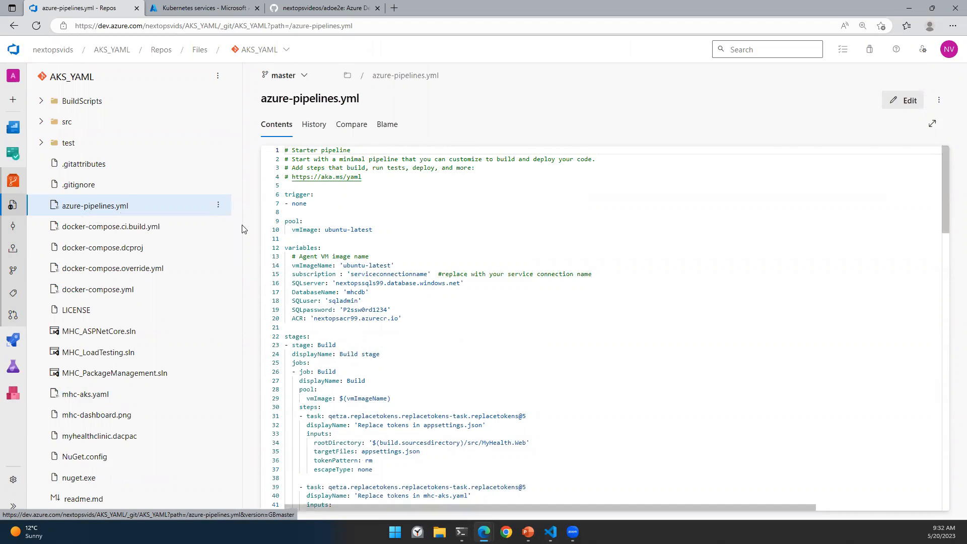
Step: Delete azure-pipelines.yml from the AKS_YAML repo with a commit and go to Pipelines
left_click(217, 208)
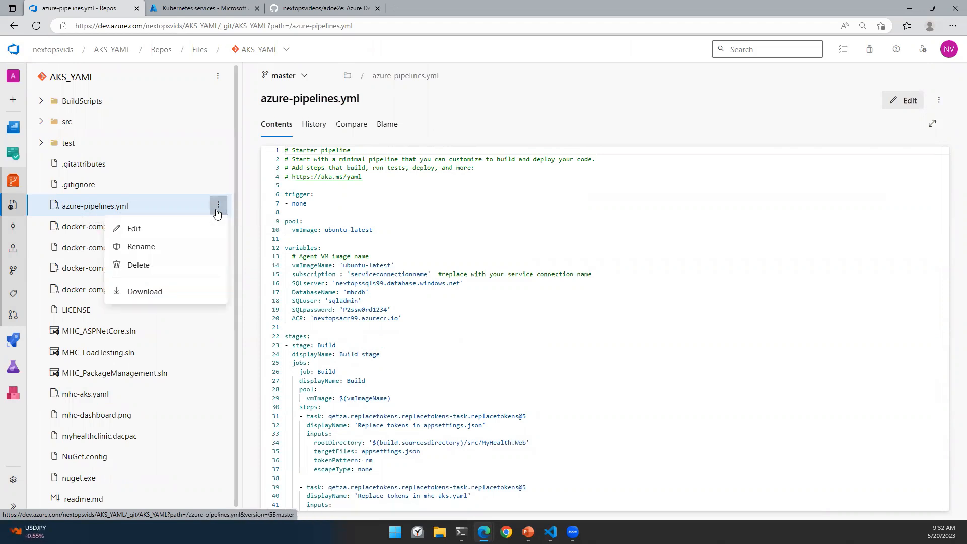
left_click(167, 273)
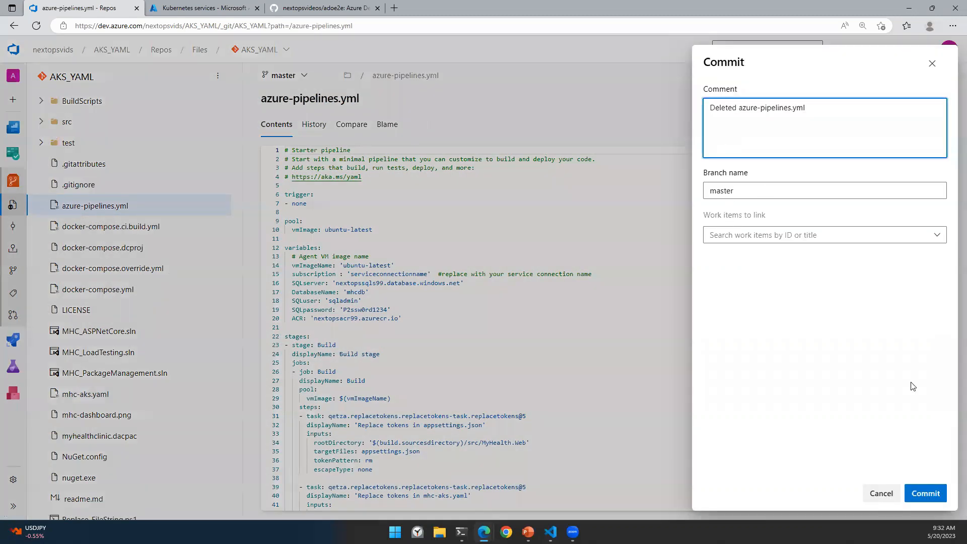
left_click(925, 493)
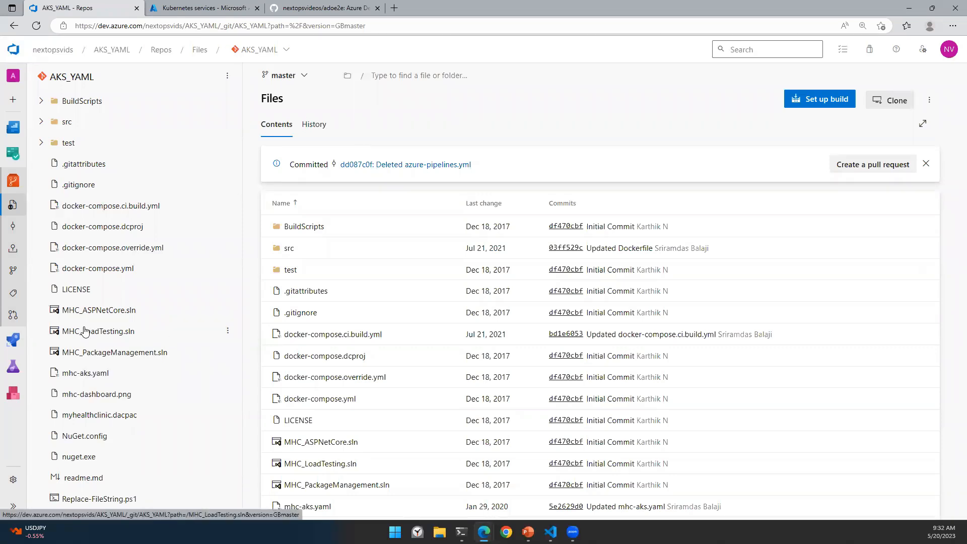
mouse_move(13, 341)
left_click(69, 361)
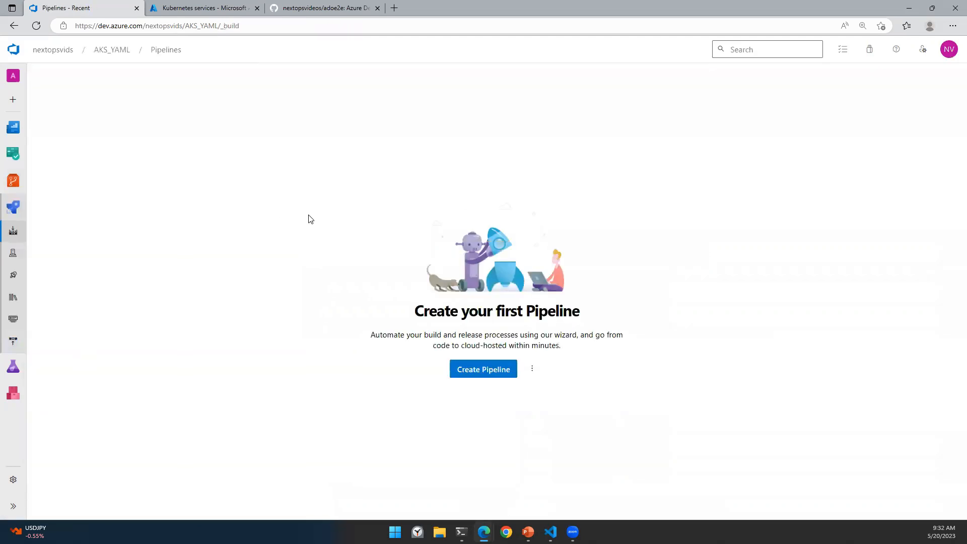
Step: Create a pipeline from Azure Repos Git for the AKS_YAML repo using the Starter pipeline template
left_click(474, 370)
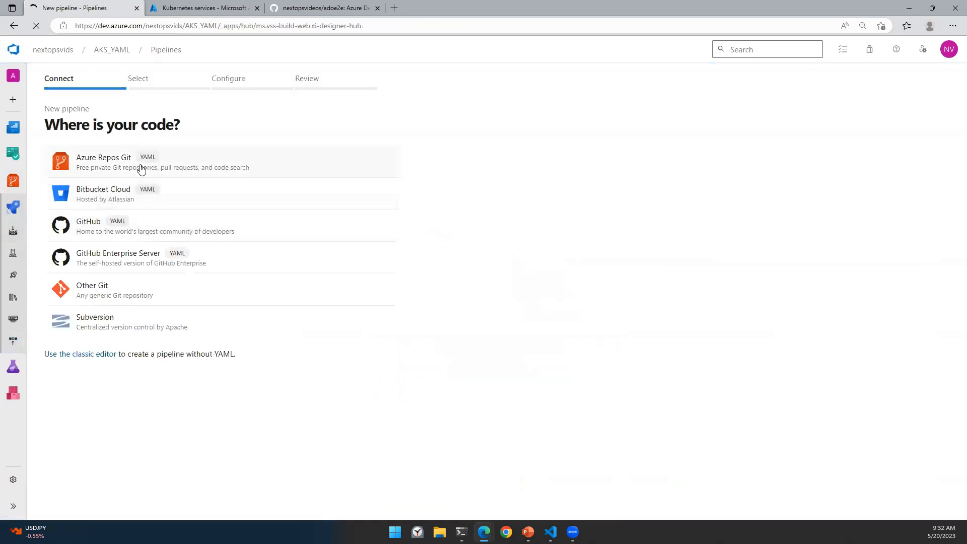
left_click(100, 162)
left_click(103, 203)
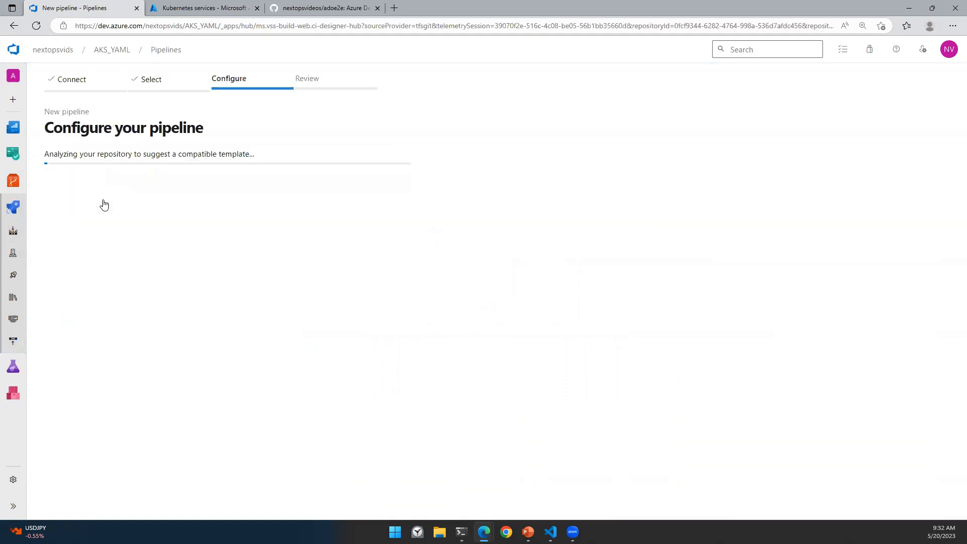
scroll(218, 258, "down", 4)
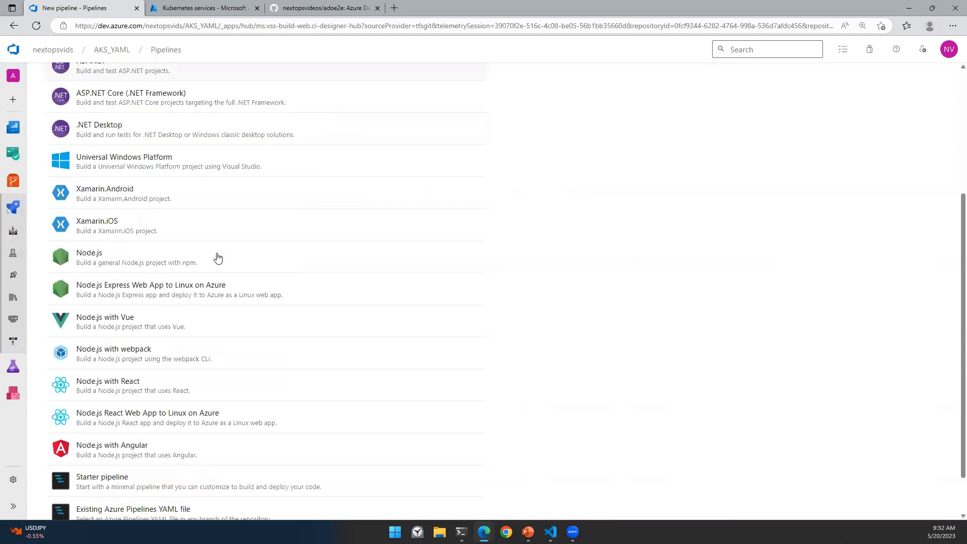
scroll(218, 258, "down", 2)
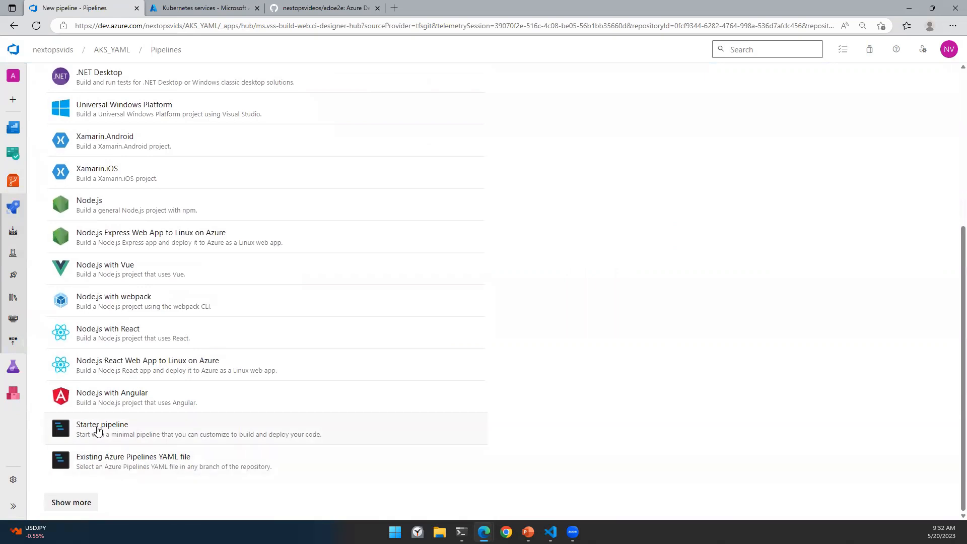
scroll(171, 252, "up", 5)
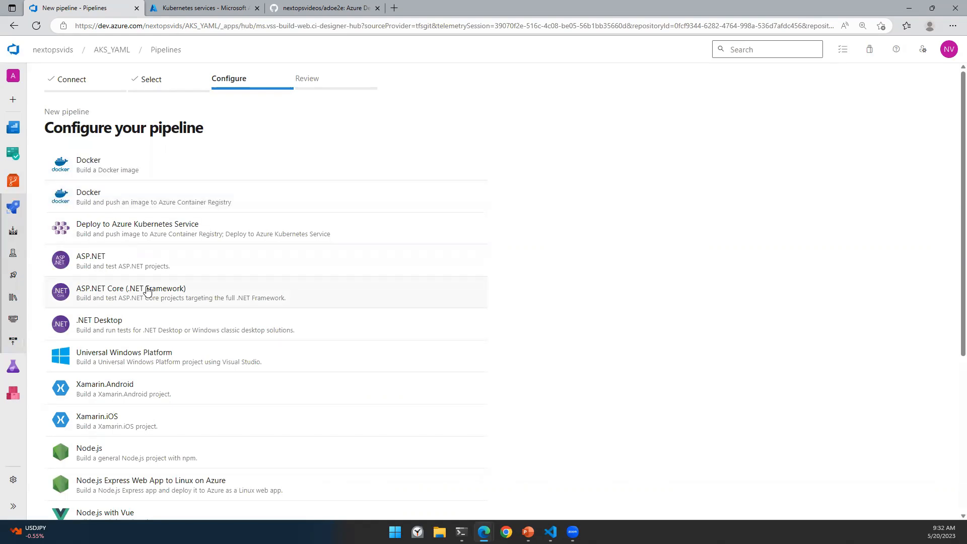
scroll(147, 292, "down", 5)
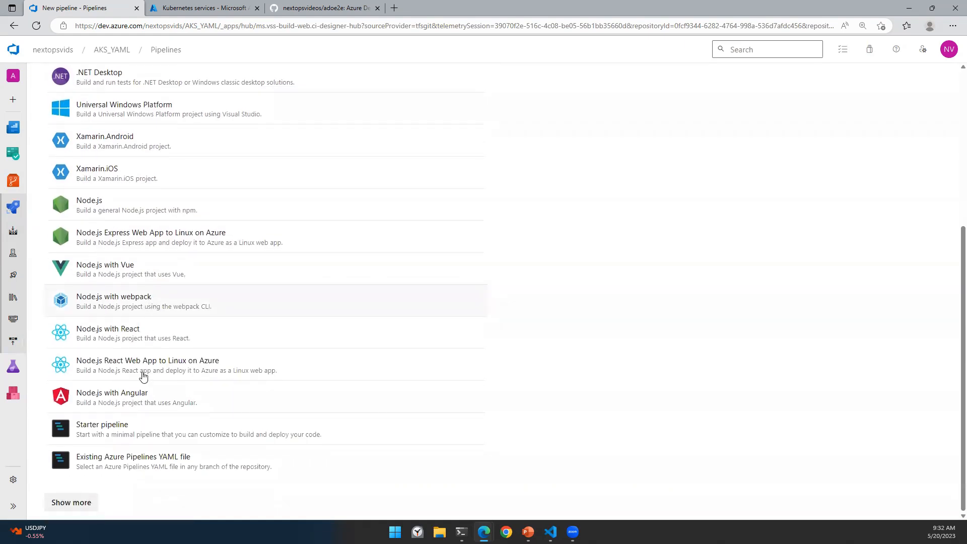
left_click(128, 435)
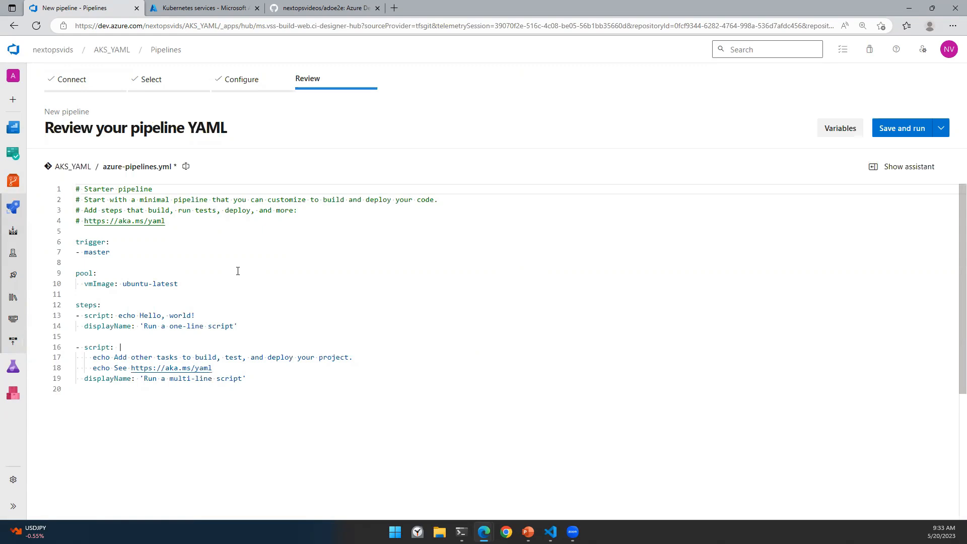
Step: Delete the starter YAML's steps block on lines 12–19
left_click(150, 252)
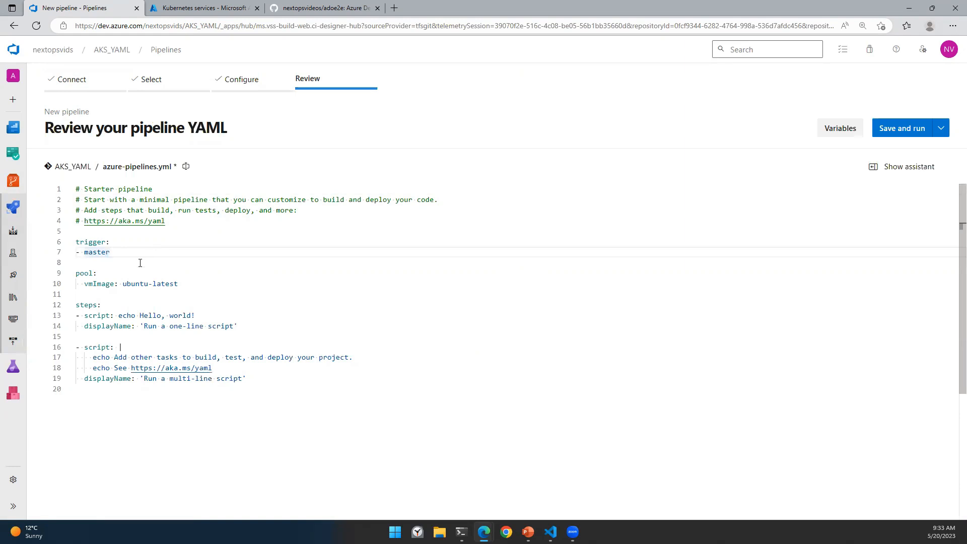
double_click(76, 274)
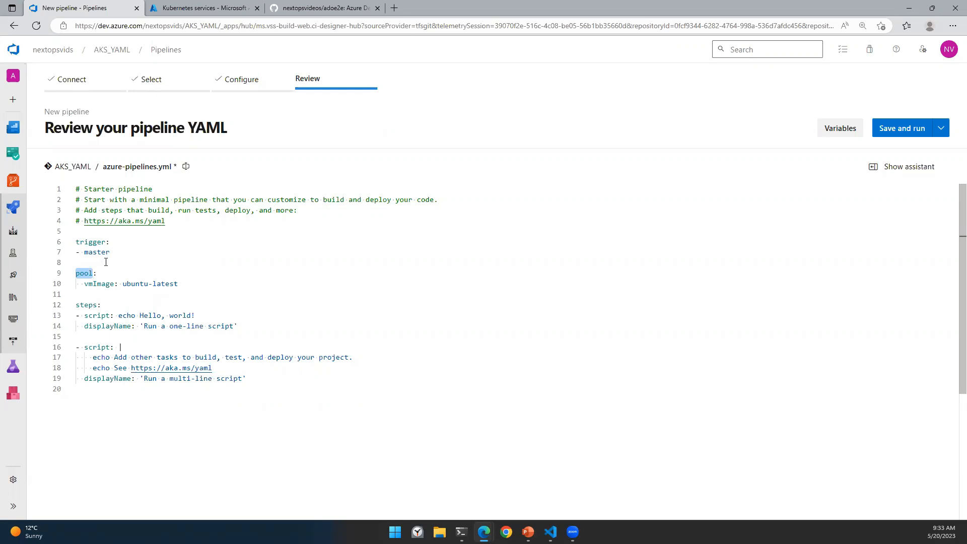
double_click(86, 306)
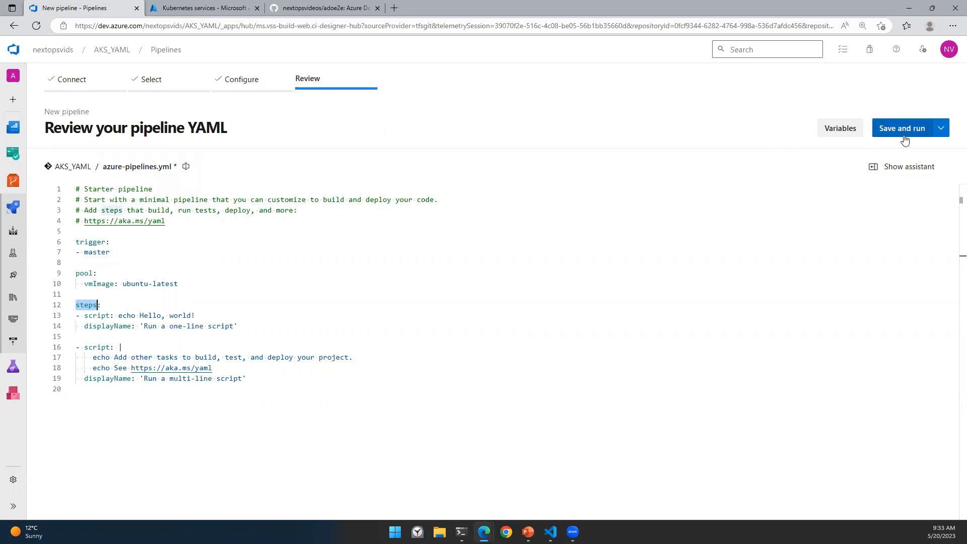
double_click(97, 251)
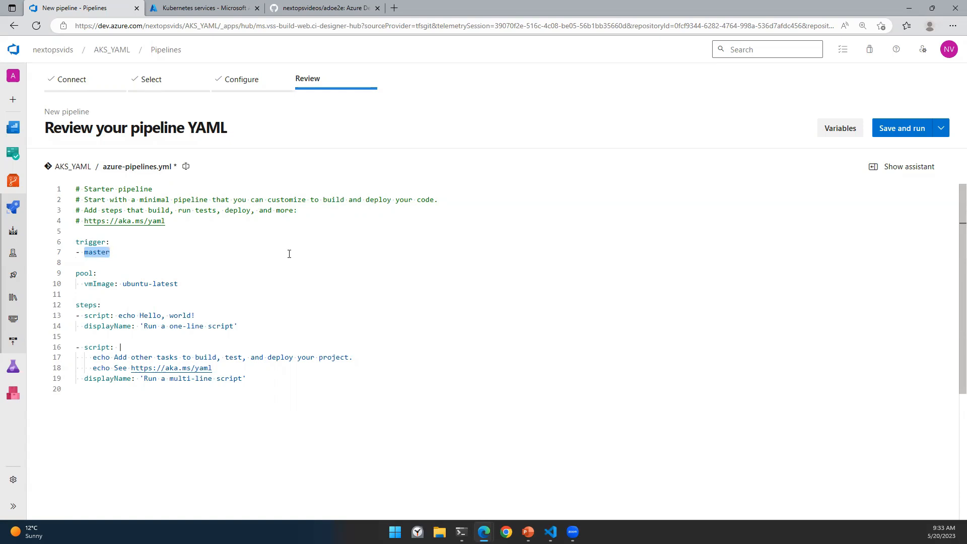
left_click_drag(272, 391, 76, 262)
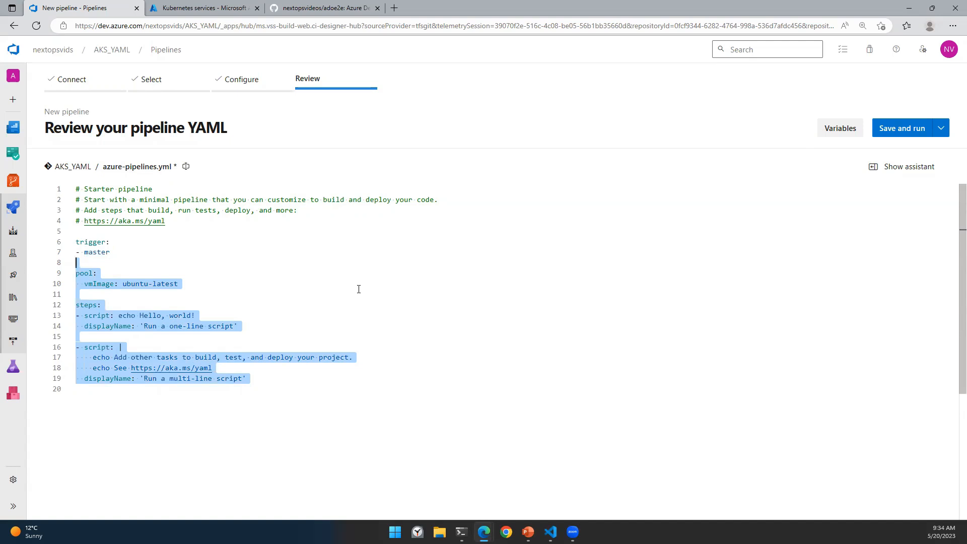
left_click_drag(256, 383, 75, 304)
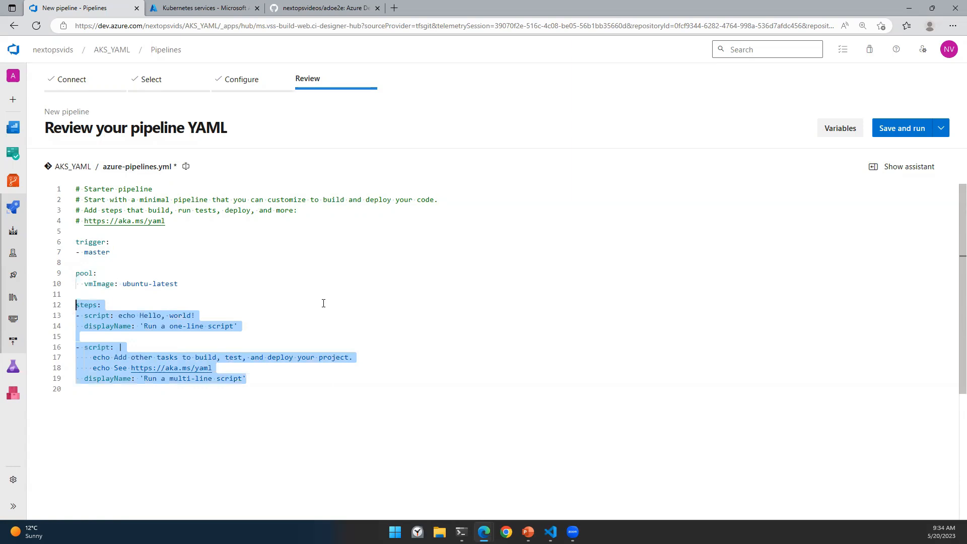
key("Delete")
Step: Change the trigger from master to none and remove the pool block and leftover blank line
double_click(94, 254)
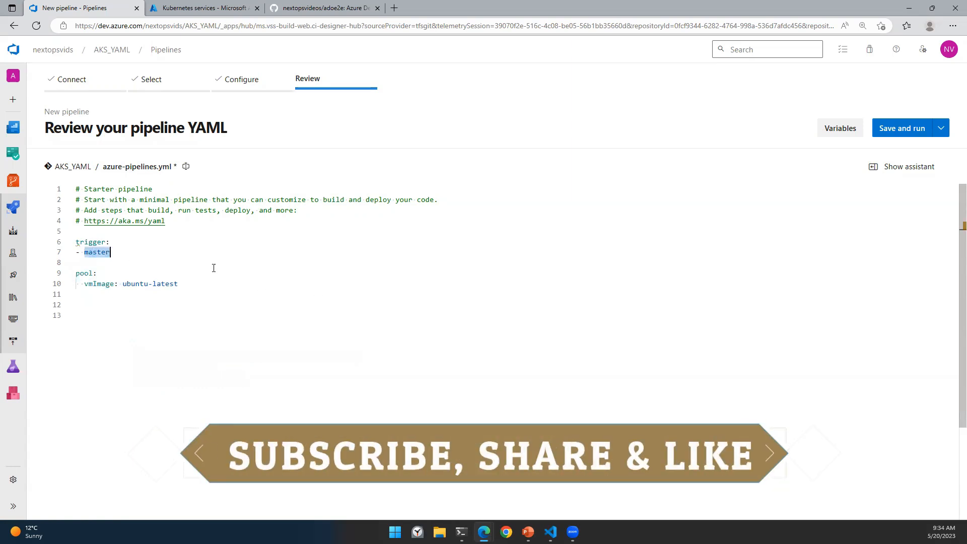
type("none")
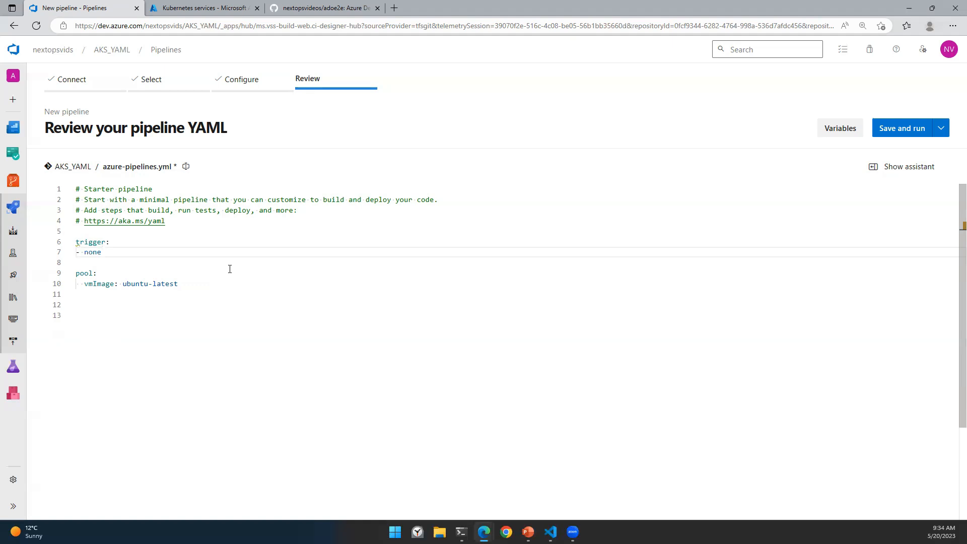
left_click_drag(201, 284, 82, 279)
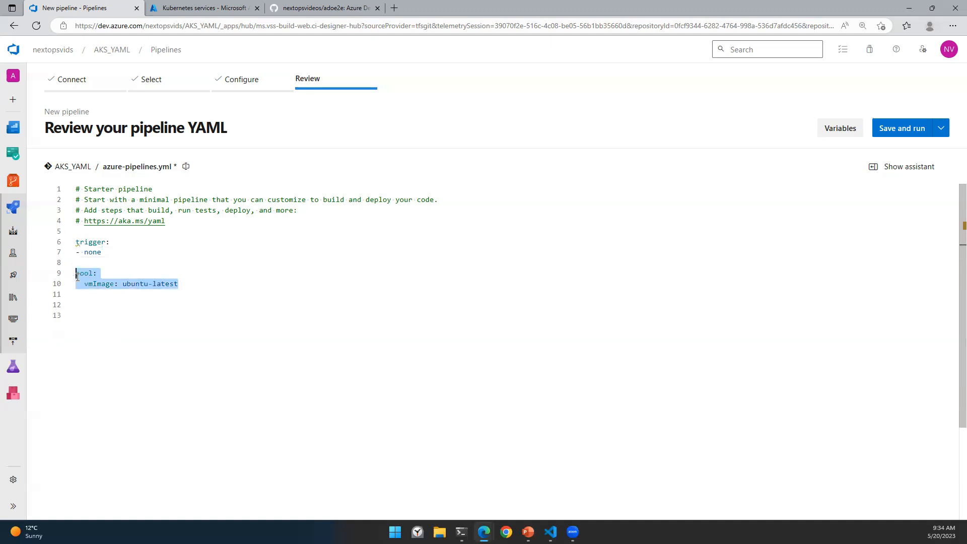
key("BackSpace")
key("BackSpace")
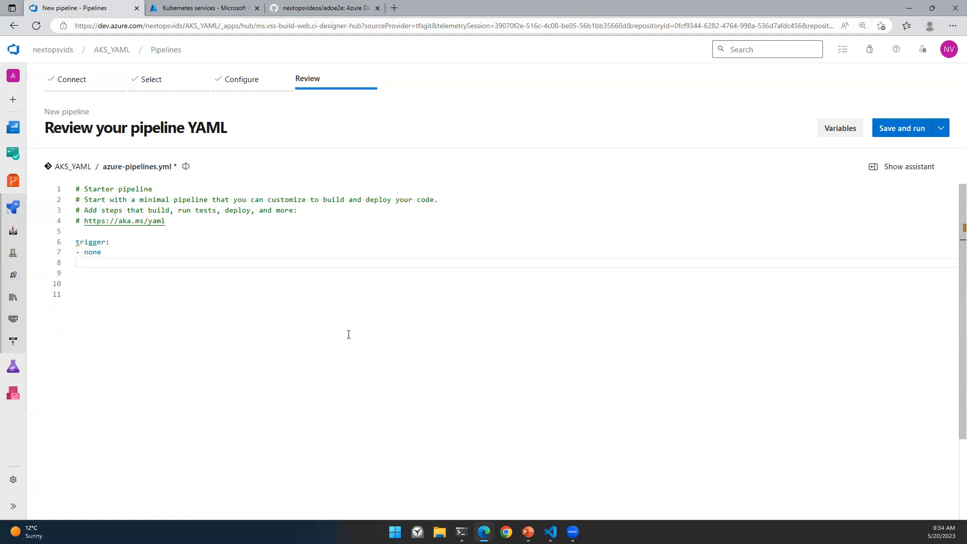
key("BackSpace")
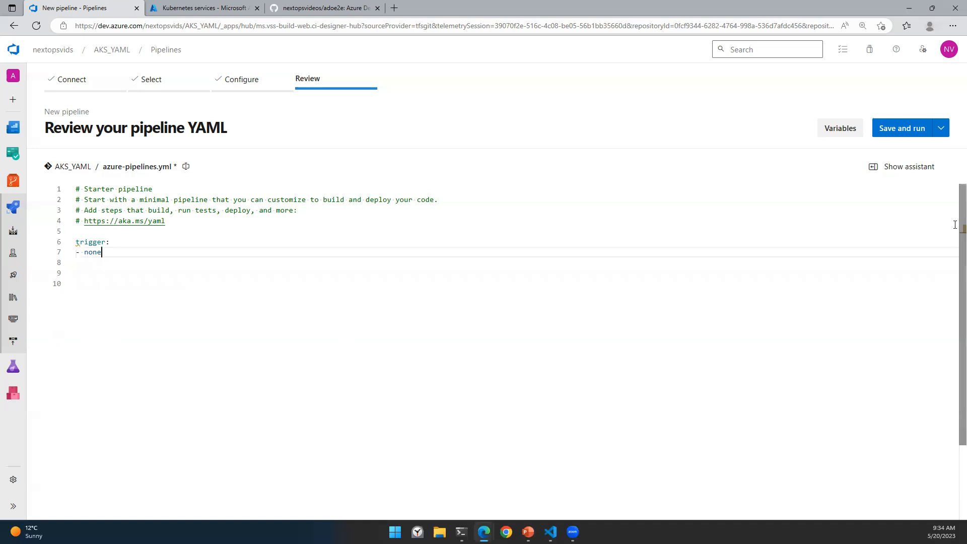
left_click(940, 128)
Step: Save azure-pipelines.yml to master without running it and open it under Repos > Files
left_click(855, 152)
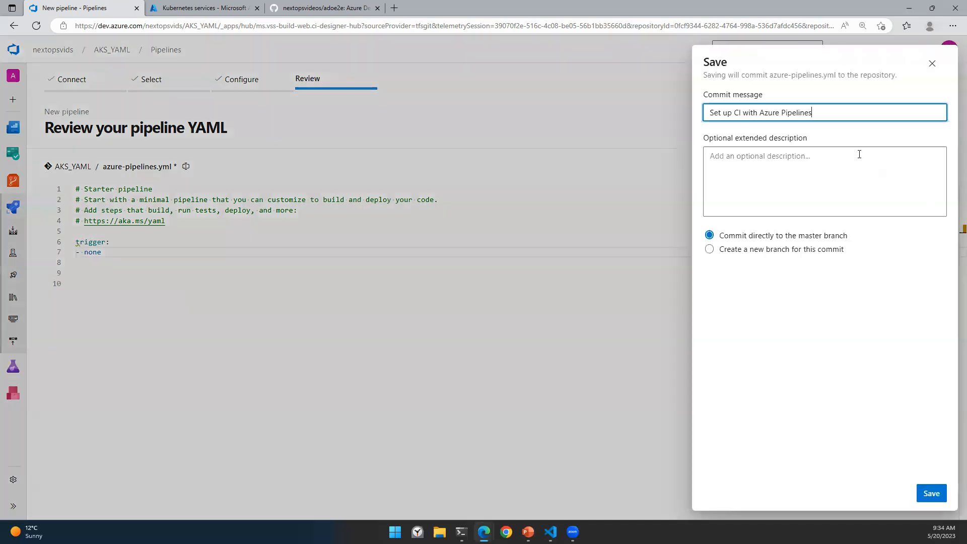
left_click(934, 493)
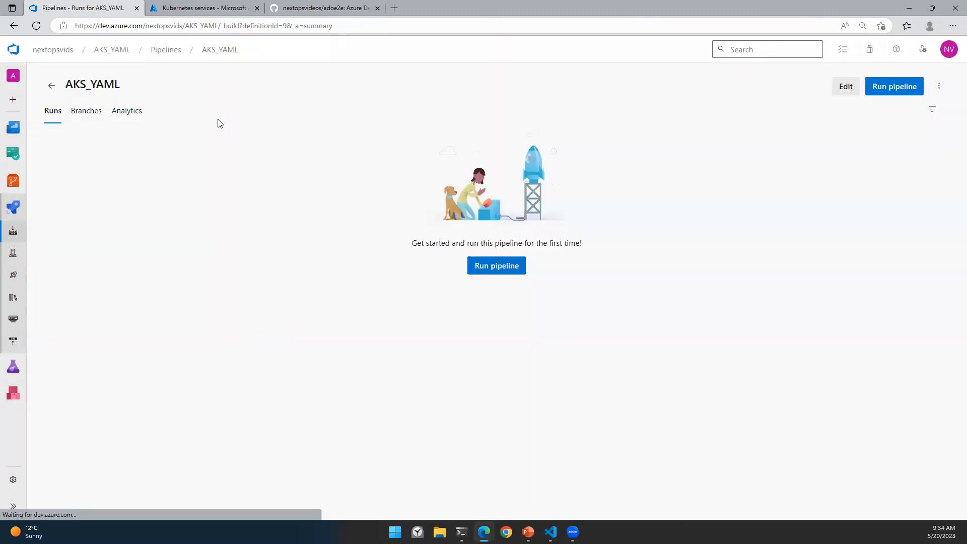
left_click(13, 180)
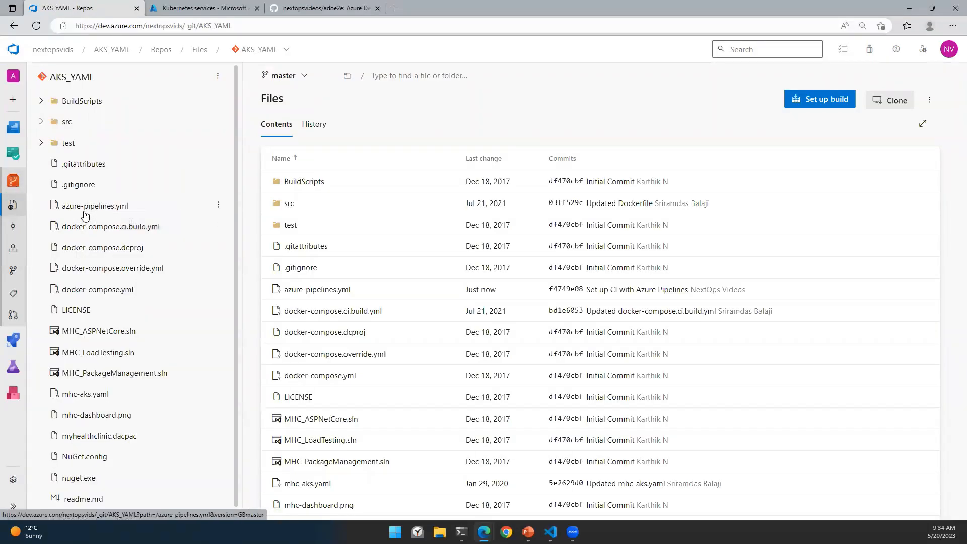
left_click(85, 209)
Step: Open the AKS_YAML pipeline from the Pipelines list
left_click(307, 207)
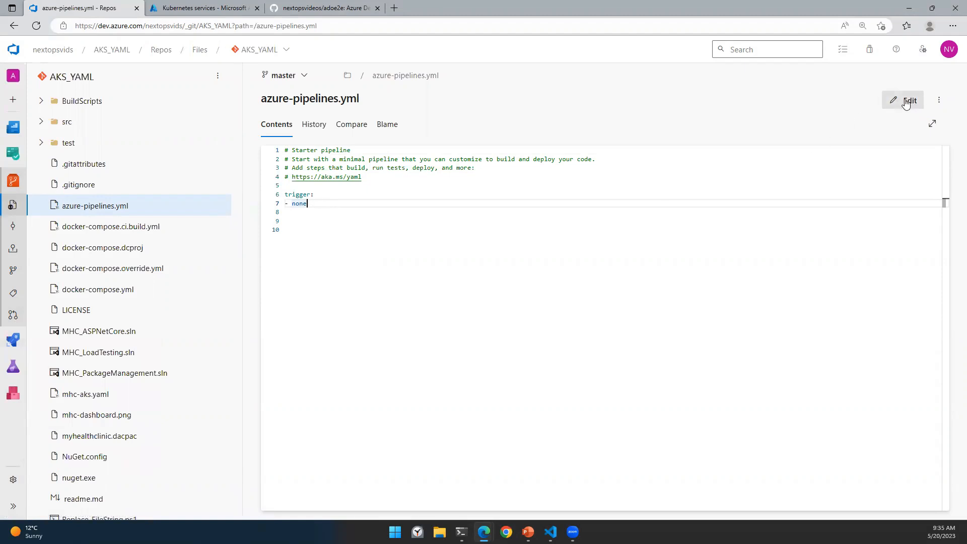
left_click(19, 341)
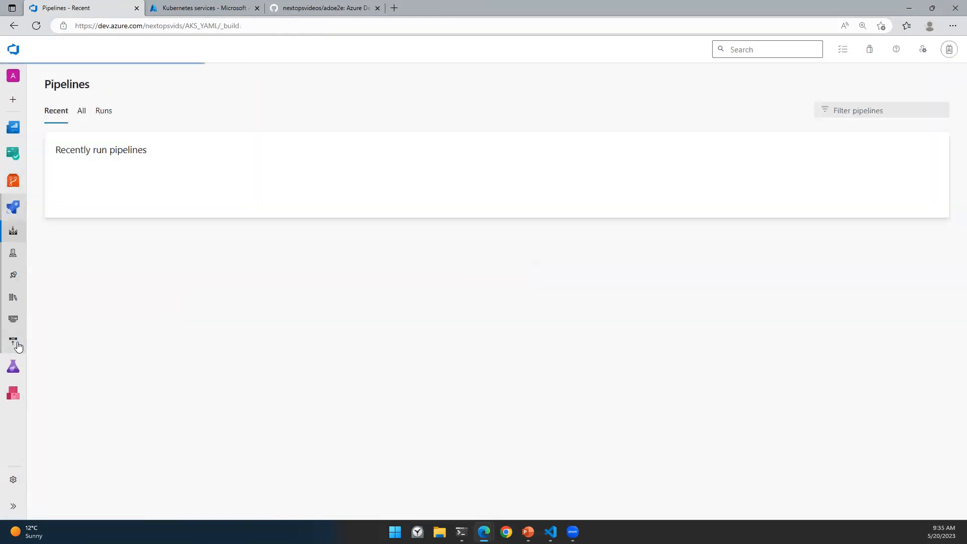
left_click(122, 199)
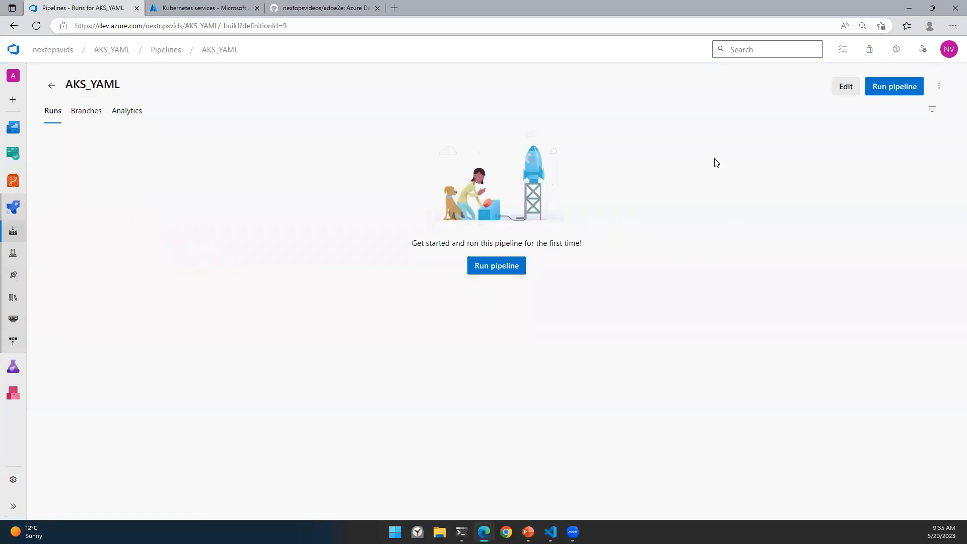
Step: Edit the pipeline YAML to add variables vmImageName 'ubuntu-latest', subscription 'serviceconnection01' and SQLServer
left_click(845, 86)
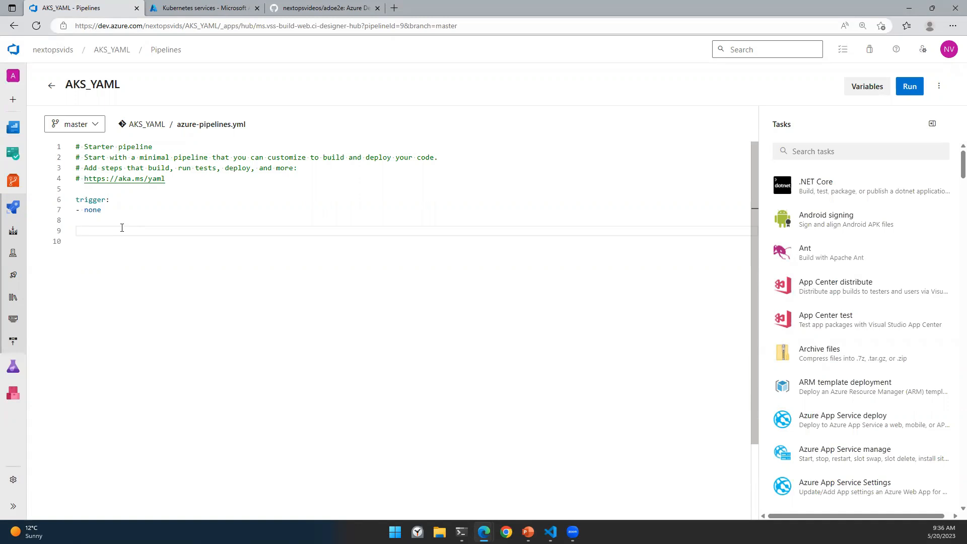
type("variables:")
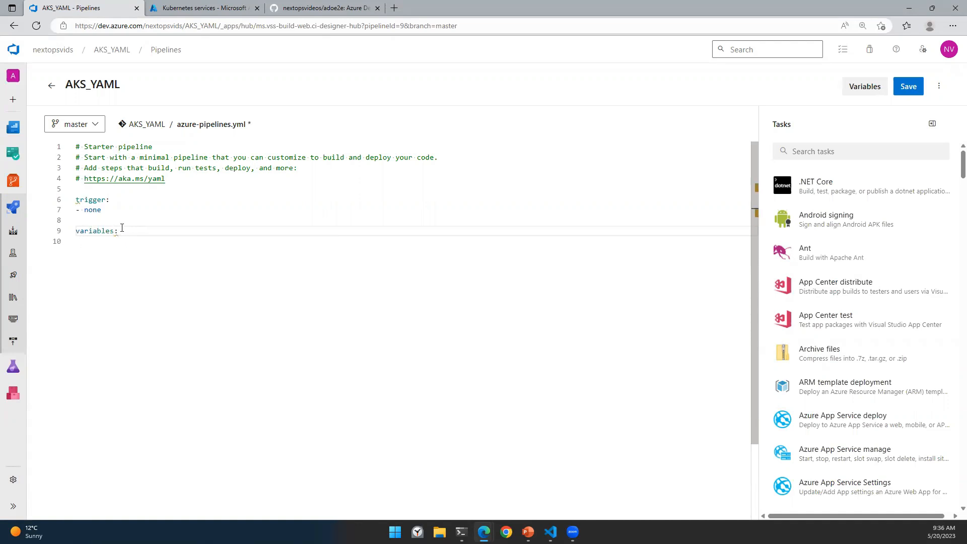
key("Return")
key("Escape")
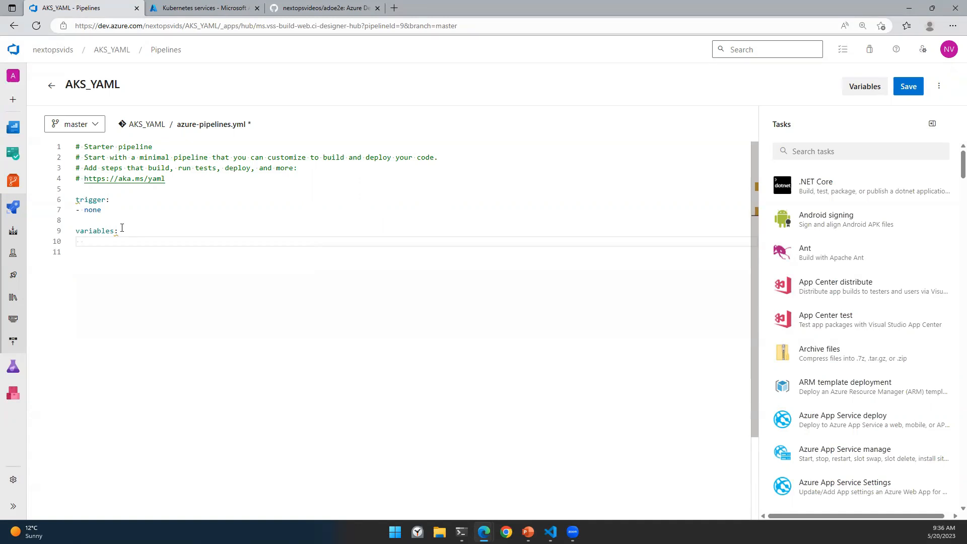
type("vmImageName: 'ubuntu-latest")
key("Return")
type("subscription:")
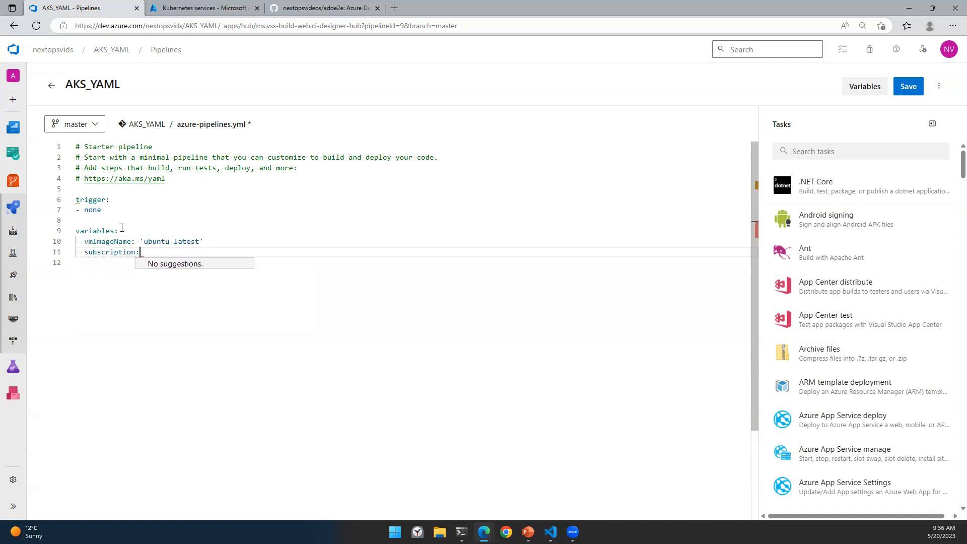
type(" 'serviceconne")
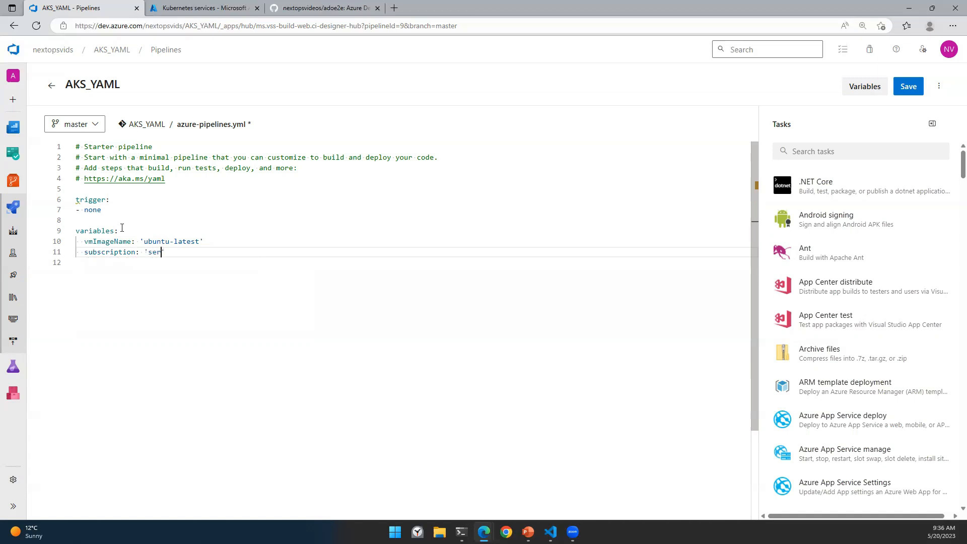
type("ction01")
key("Return")
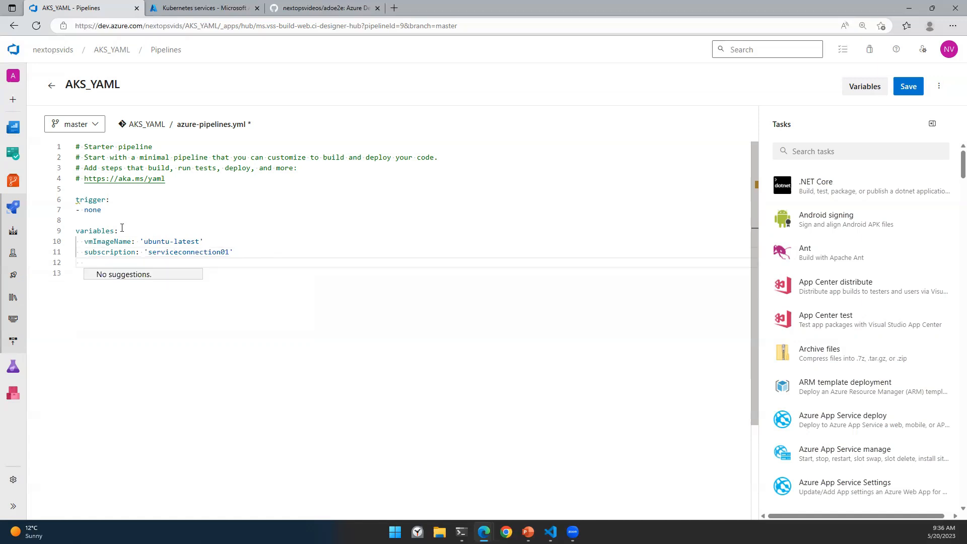
type("SQLServer:")
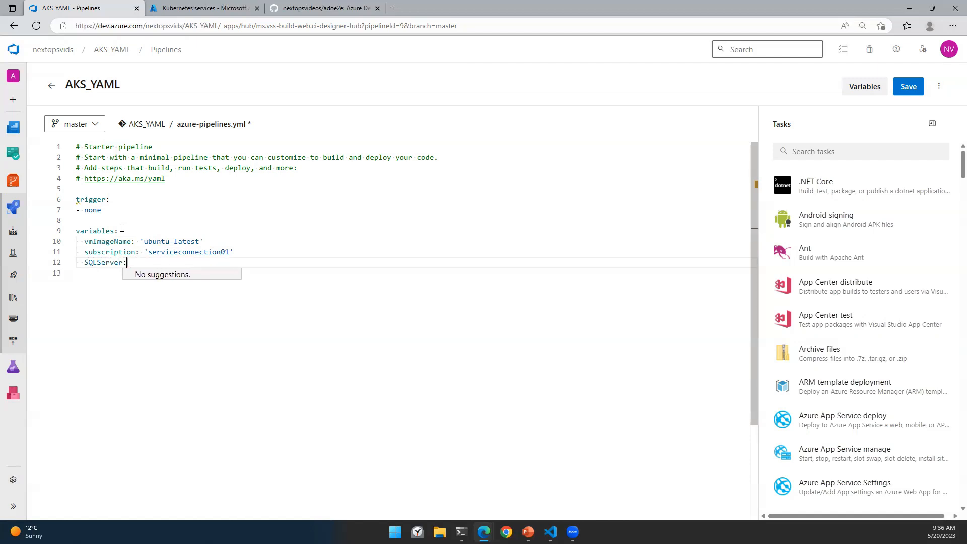
type(" '")
key("ctrl+Tab")
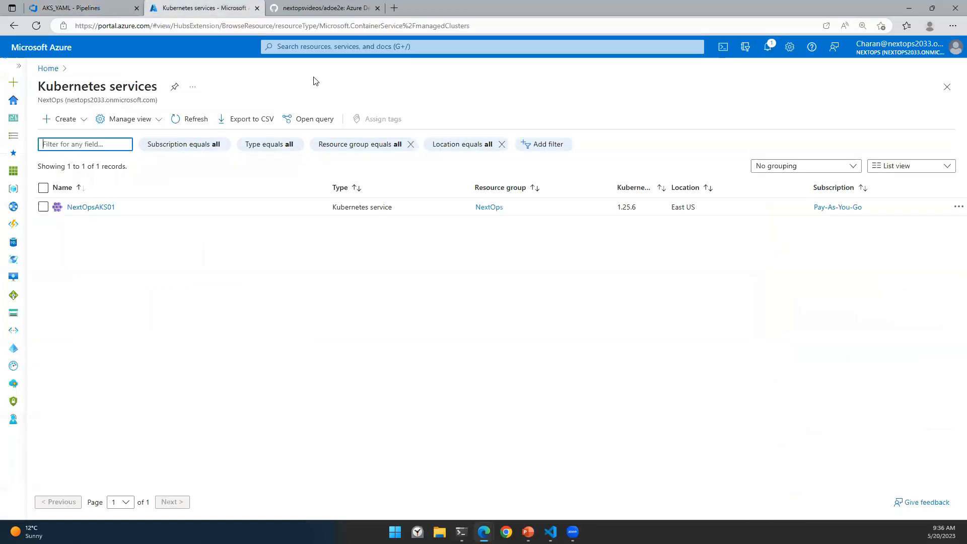
Step: Copy server name nextopssqls02.database.windows.net from the nextopssql01 database's overview in the Azure Portal
left_click(335, 45)
left_click(388, 226)
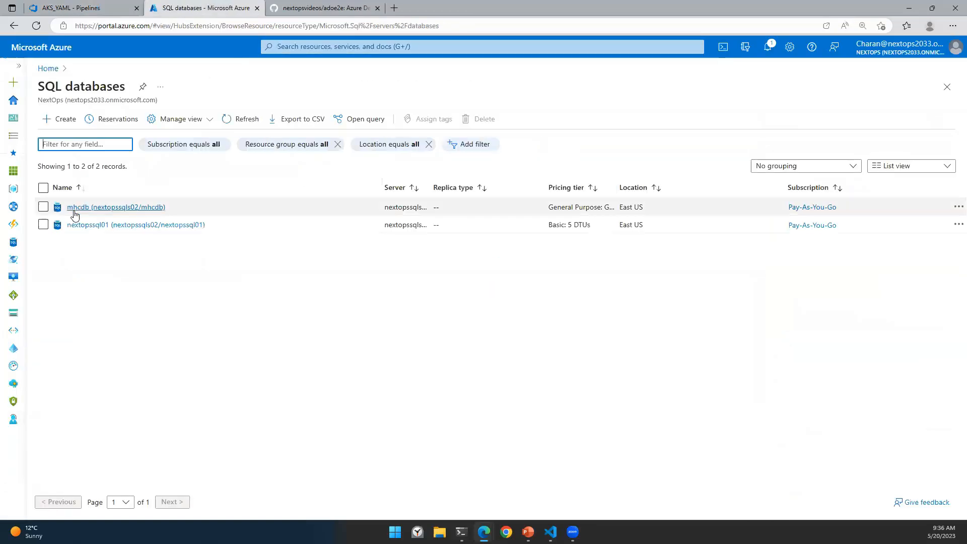
left_click(82, 224)
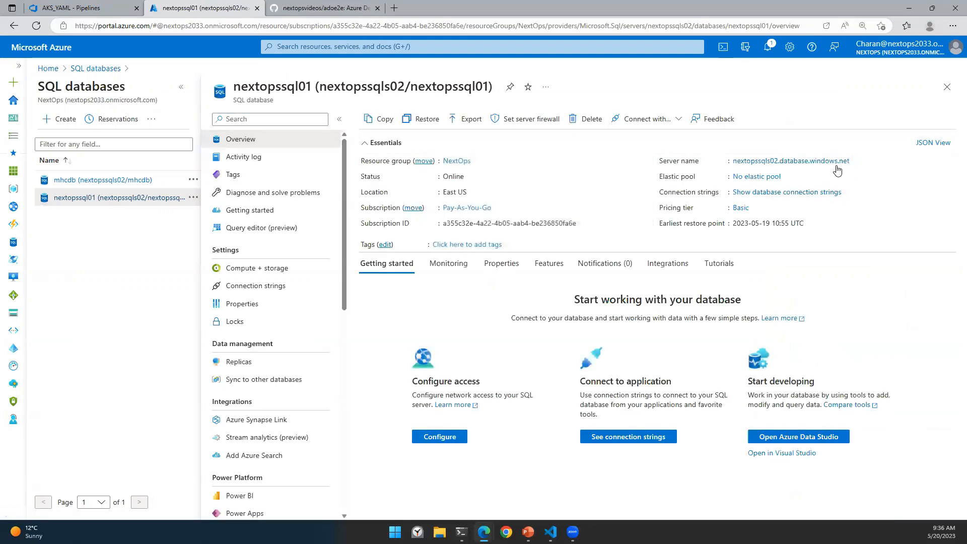
left_click(856, 161)
left_click(70, 8)
Step: Paste the server name as SQLServer and add DatabaseName 'mhcdb', SQL login, SQL password and ACR variables
key("ctrl+v")
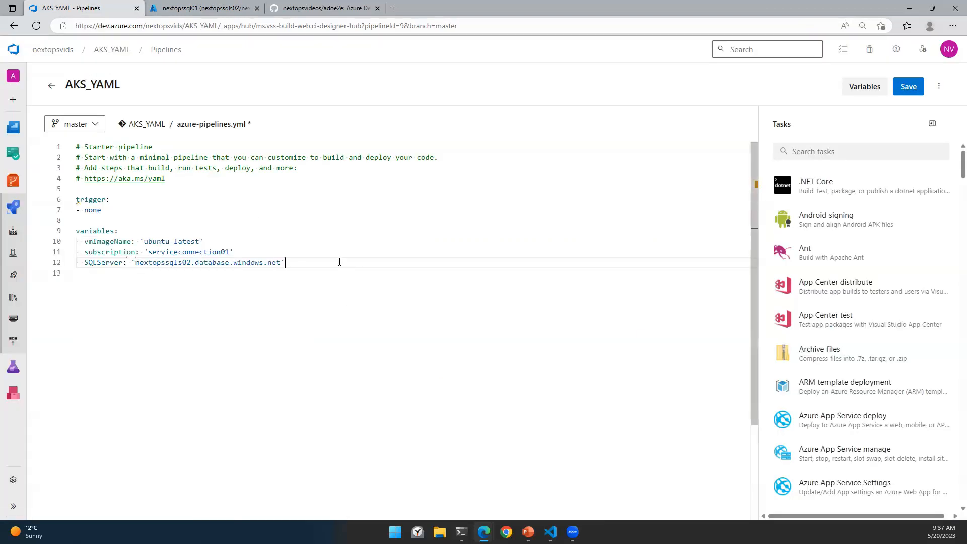
key("Return")
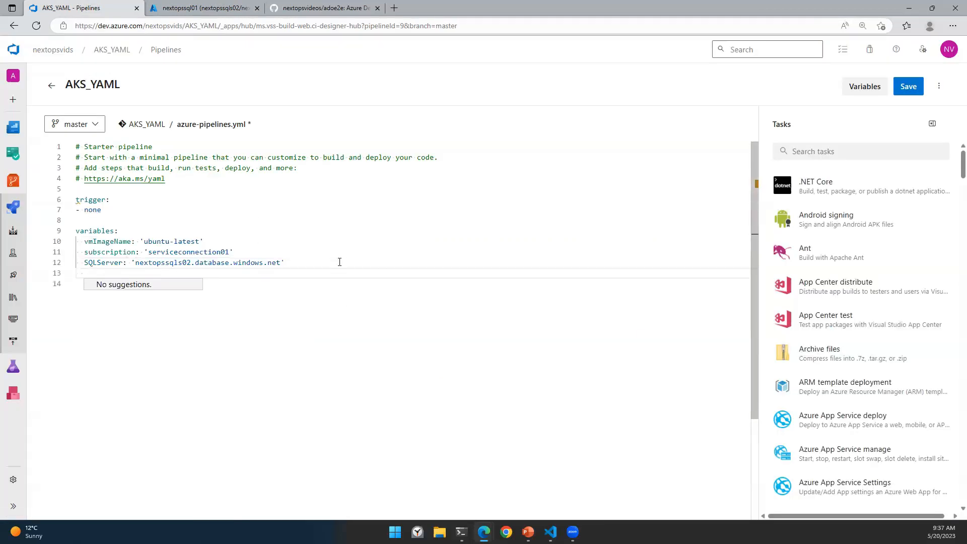
type("DatabaseName:")
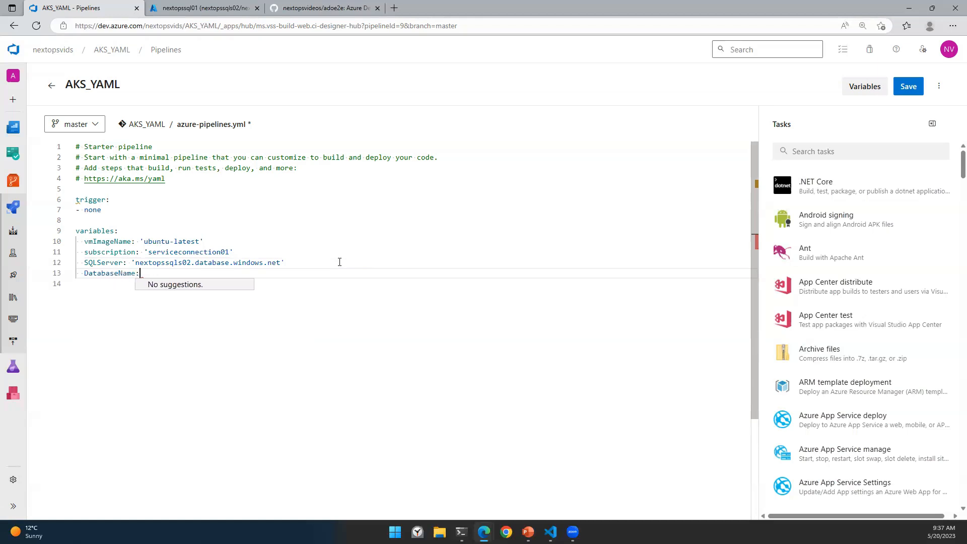
type(" 'mh")
type("cdb'")
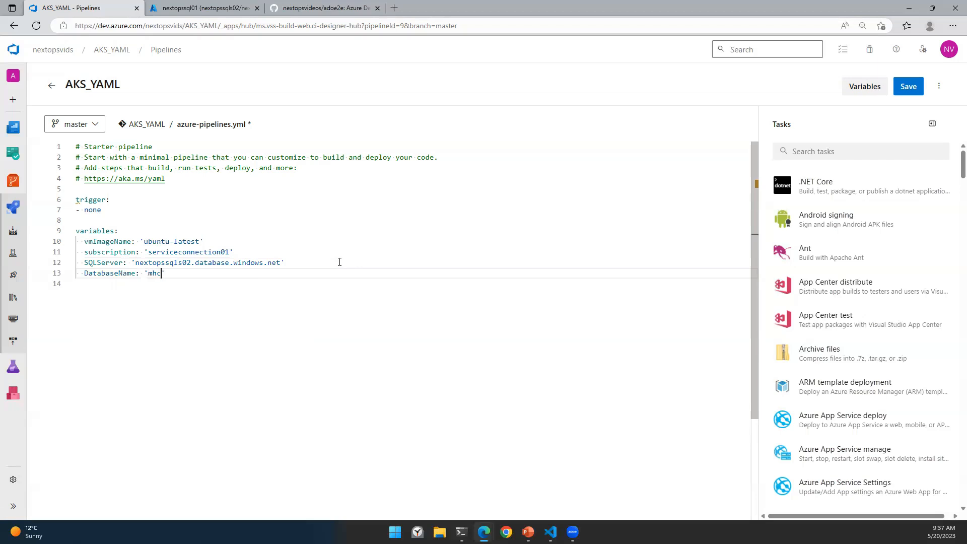
key("Return")
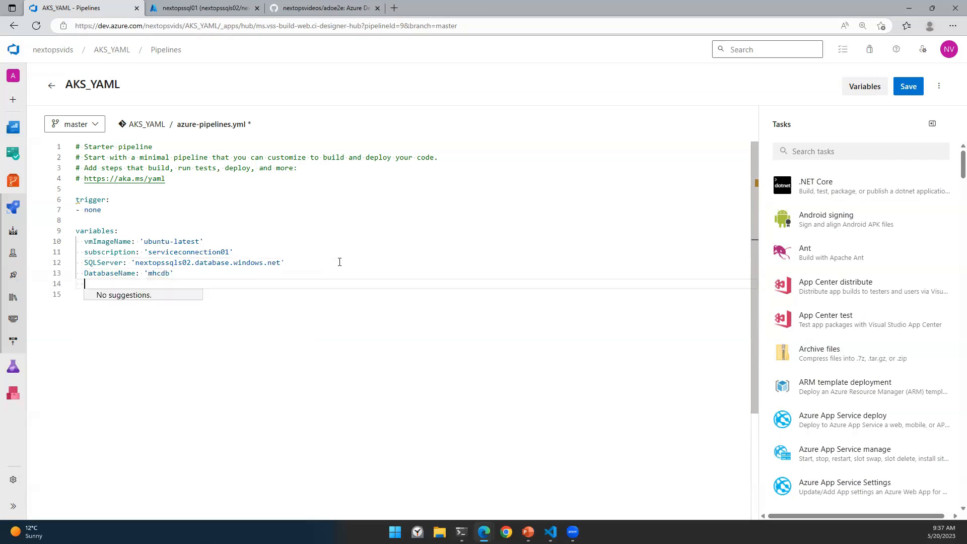
type("SQL")
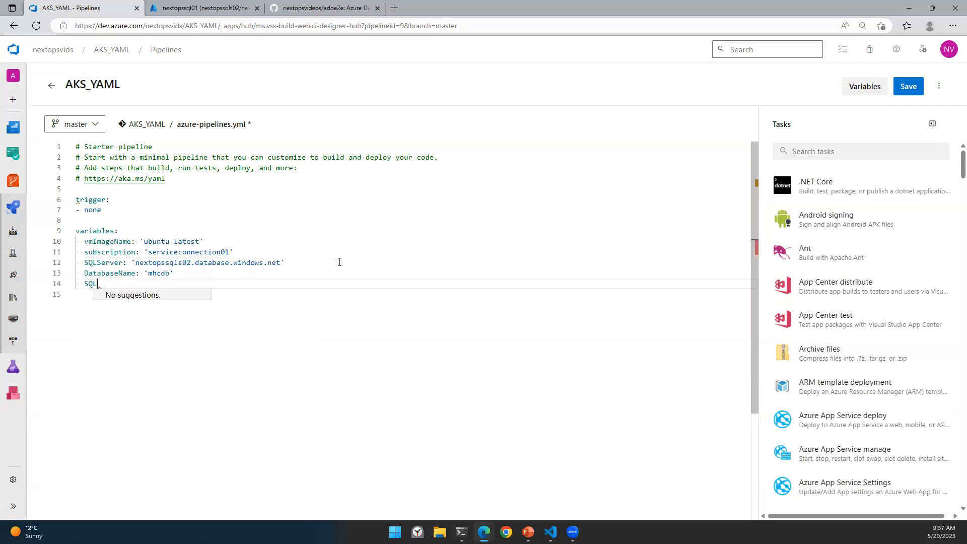
type("user:")
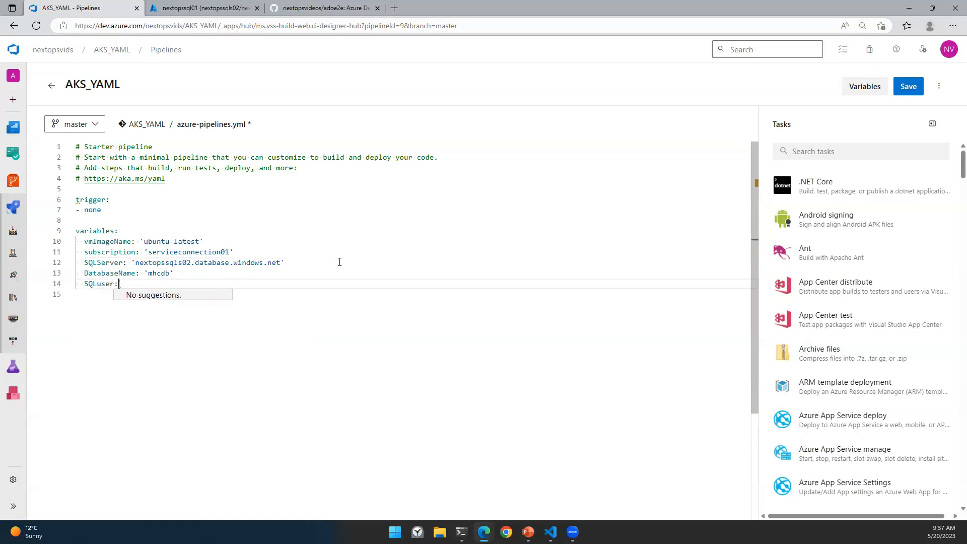
type(" 'sqladm")
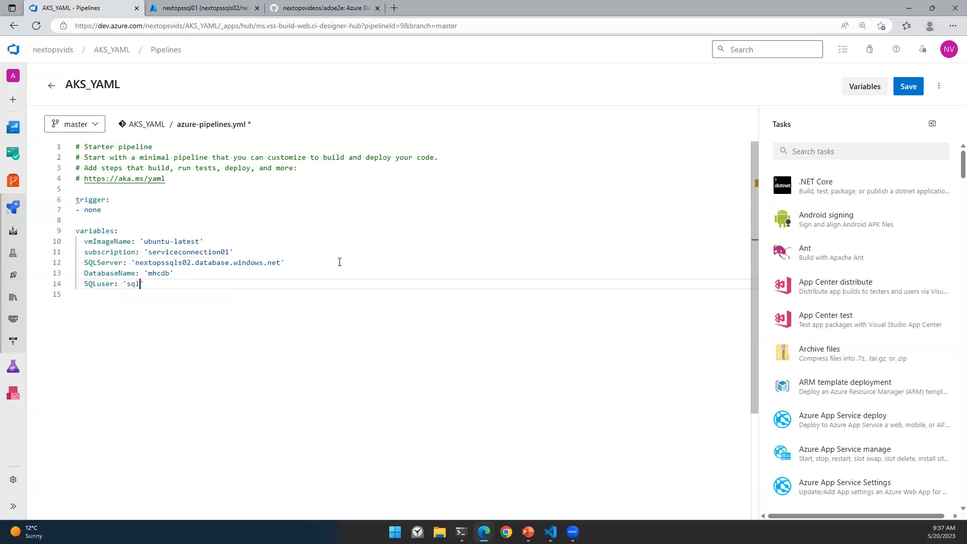
type("in'")
key("Return")
type("SQLpassword: 'P2ssw0rd1234'")
key("Return")
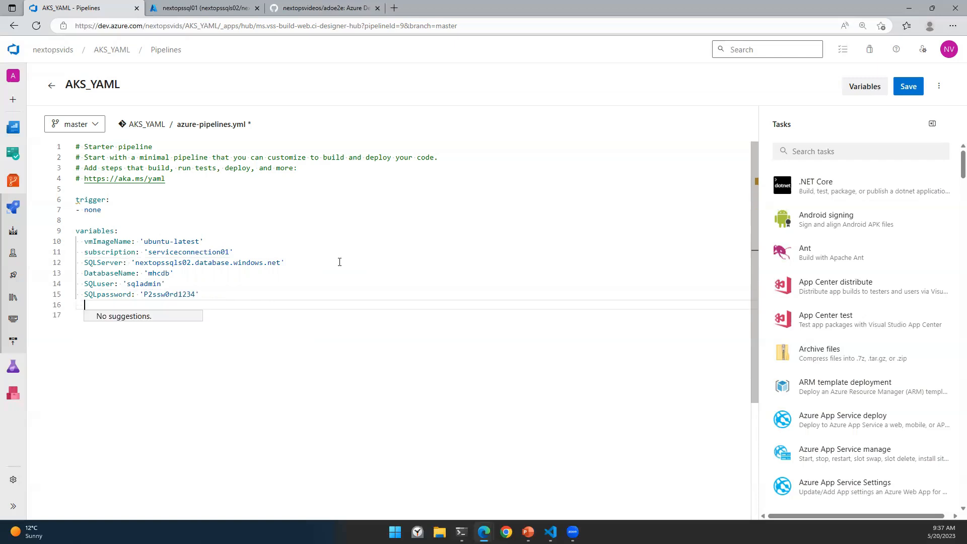
type("ACR:")
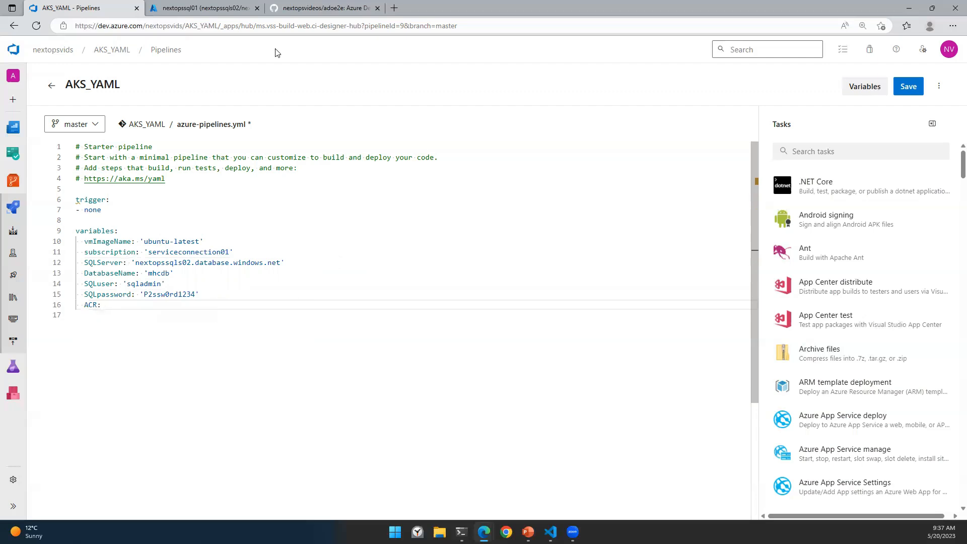
left_click(227, 7)
Step: Copy login server nextopsacr01.azurecr.io from the NextOpsACR01 container registry in the Azure Portal
left_click(296, 48)
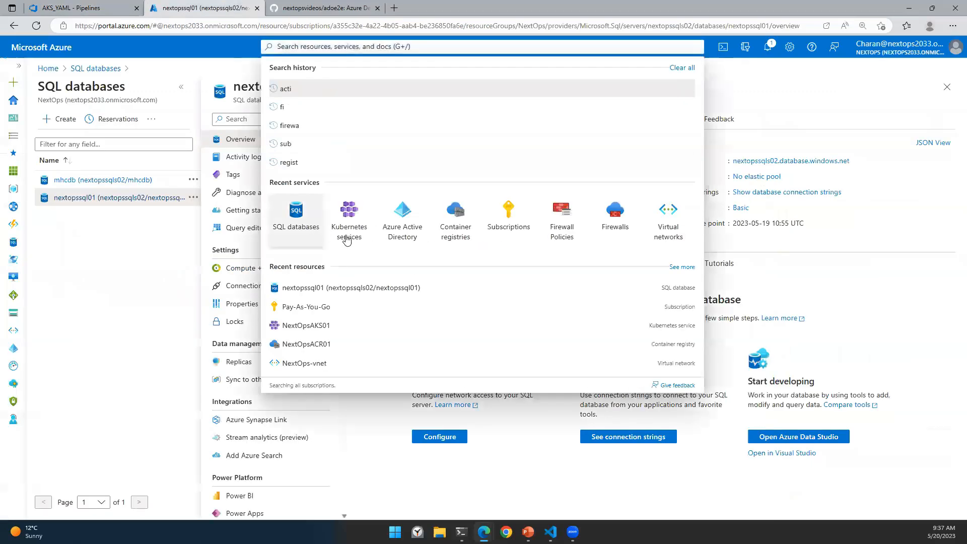
left_click(454, 221)
left_click(81, 207)
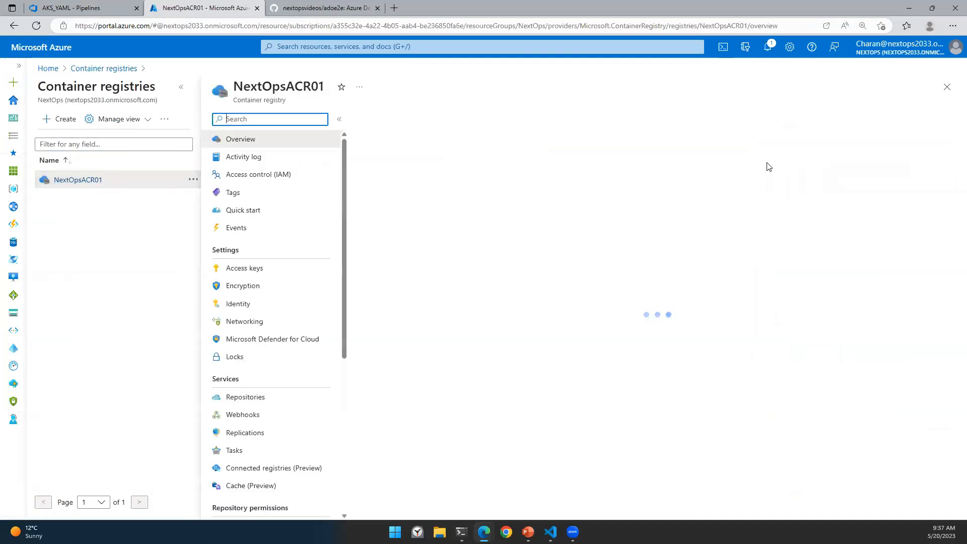
left_click(825, 156)
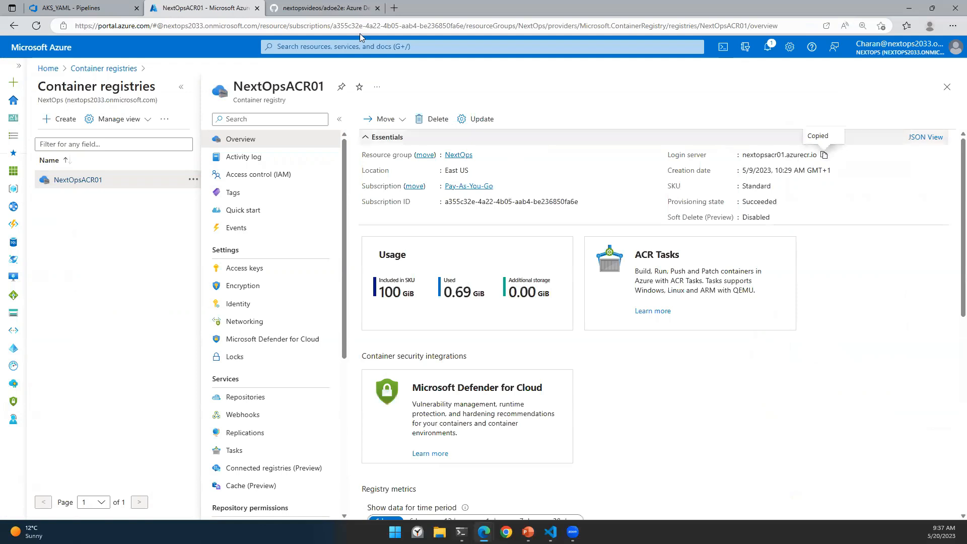
left_click(80, 8)
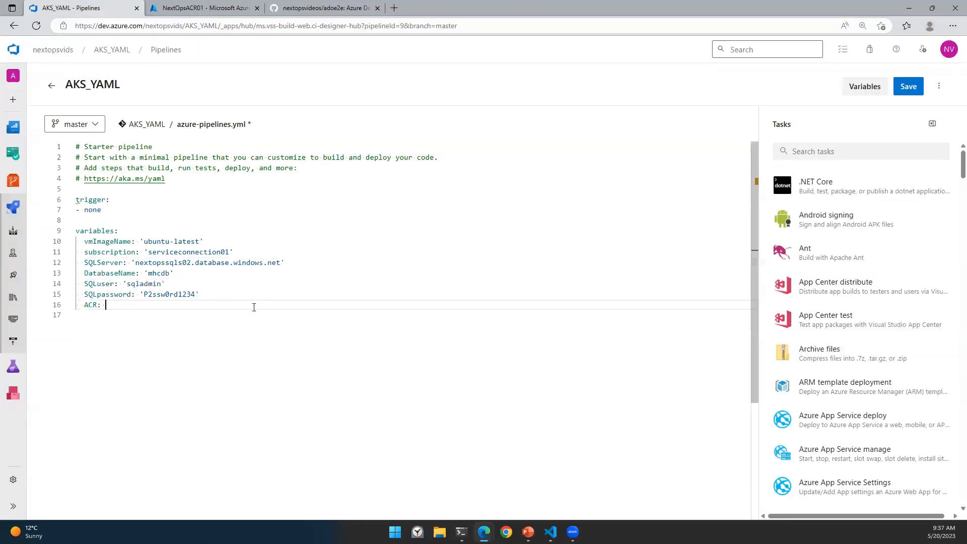
Step: Set ACR to 'nextopsacr01.azurecr.io', validate the YAML, dismiss the error, and duplicate the browser tab
key("ctrl+v")
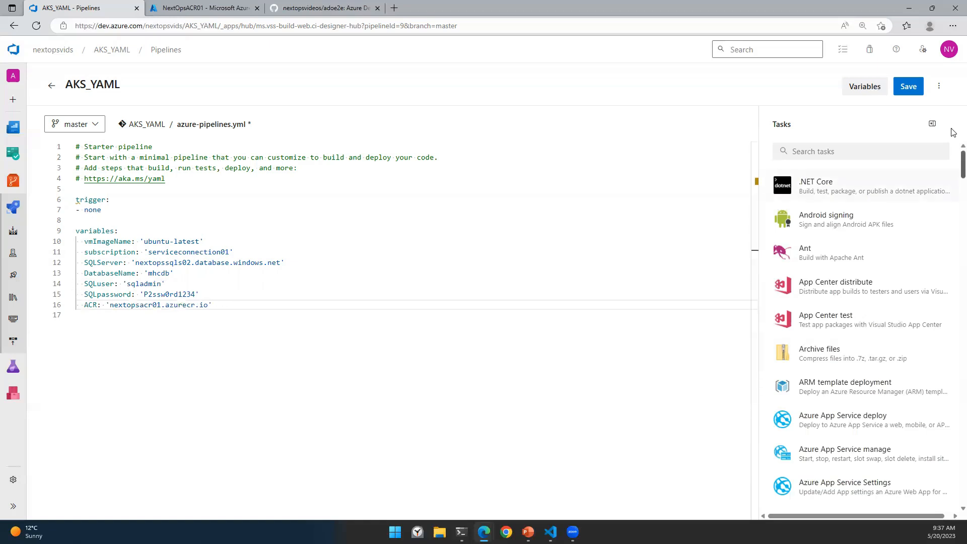
left_click(939, 86)
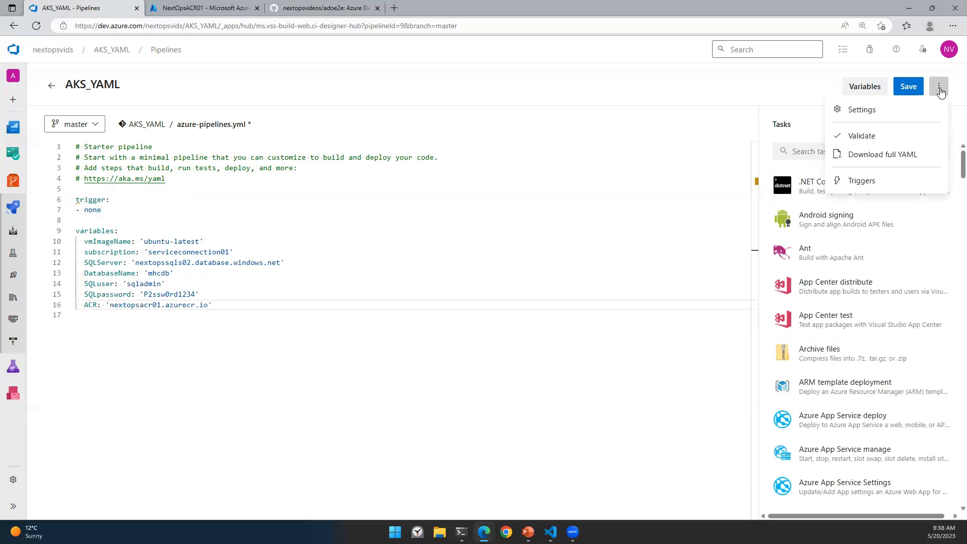
left_click(885, 136)
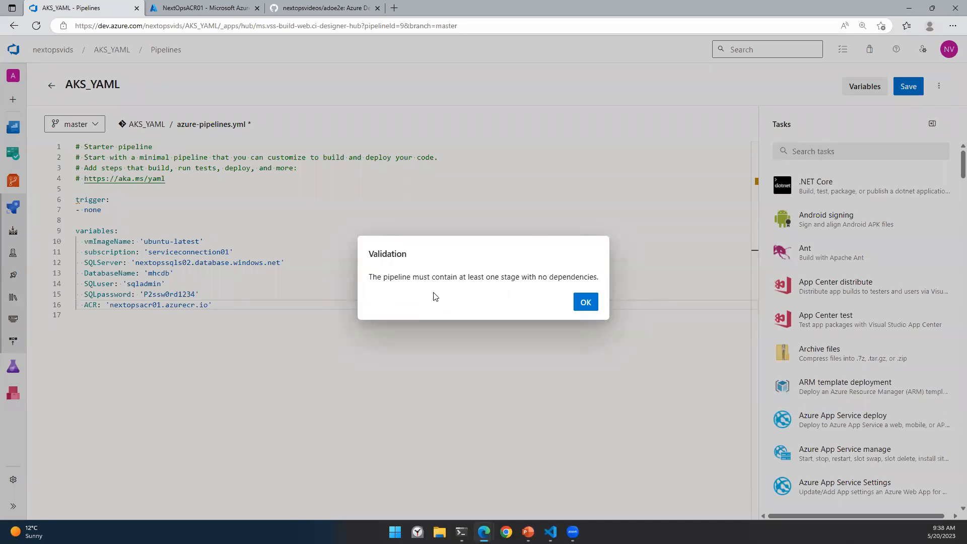
left_click(584, 304)
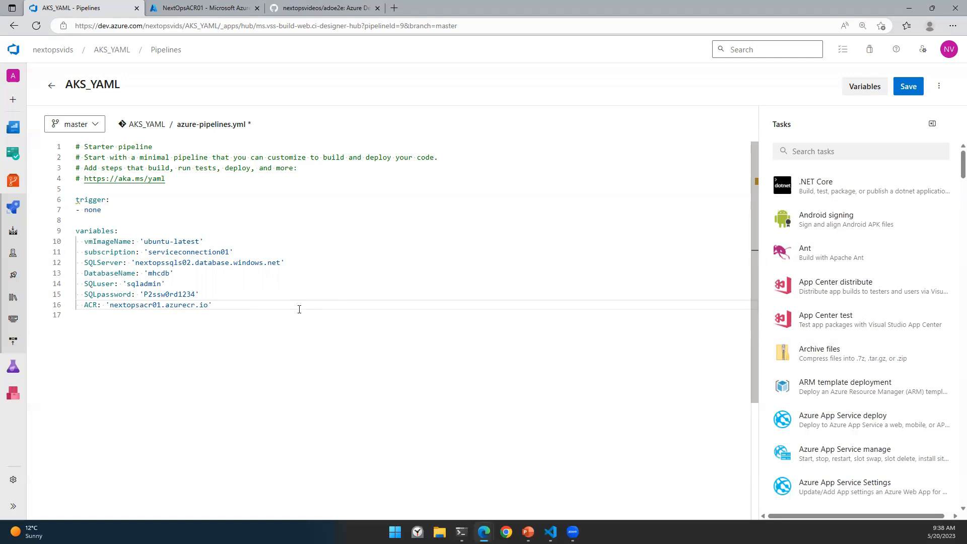
right_click(90, 13)
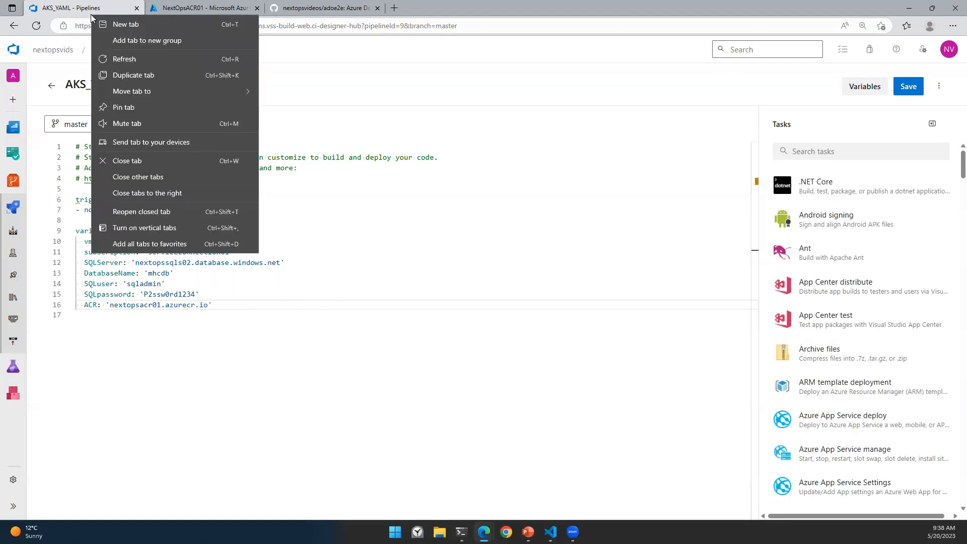
left_click(146, 80)
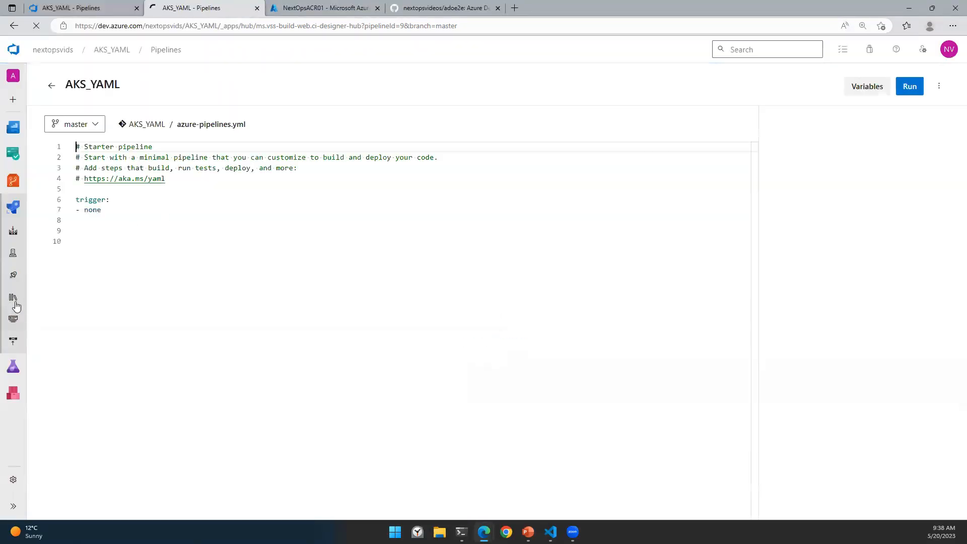
Step: In the duplicated tab, start a new empty release pipeline from the Releases page
left_click(14, 229)
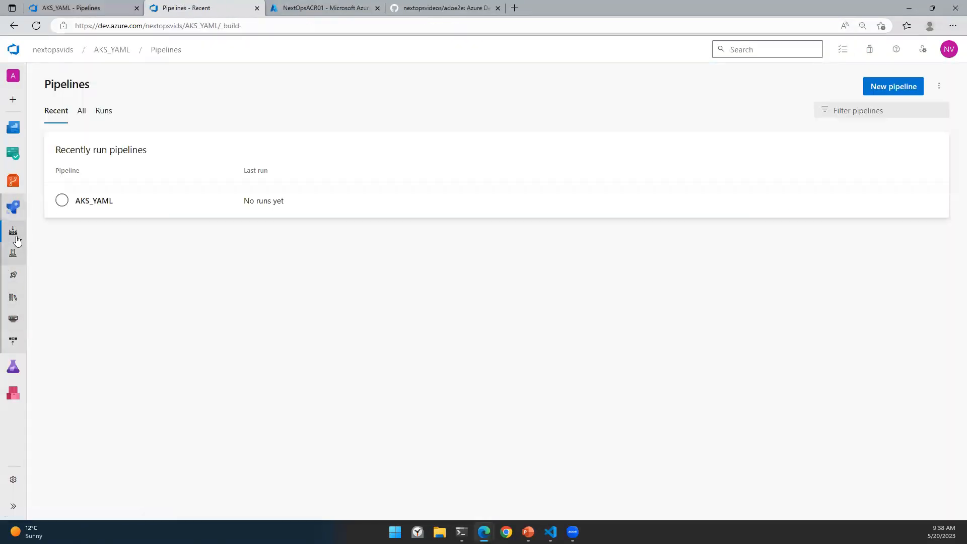
left_click(18, 235)
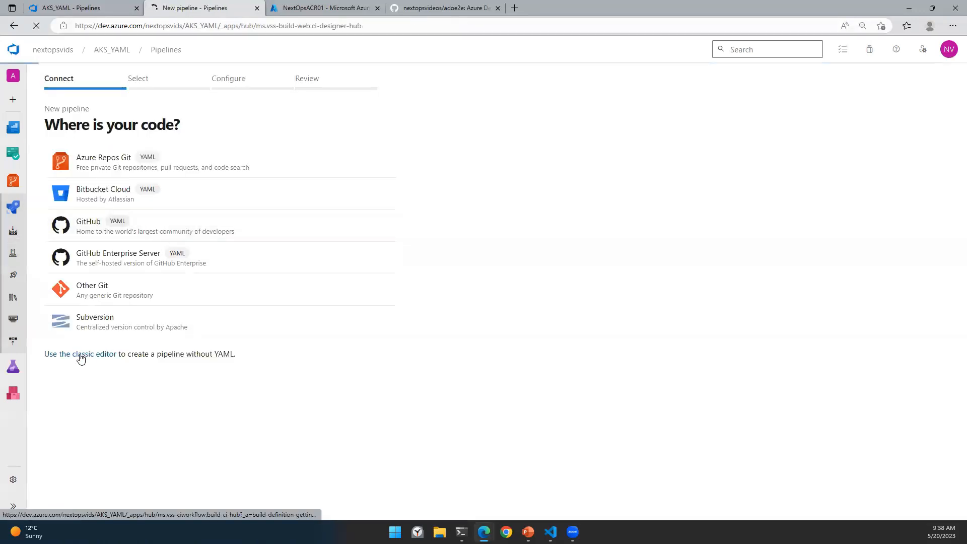
left_click(80, 354)
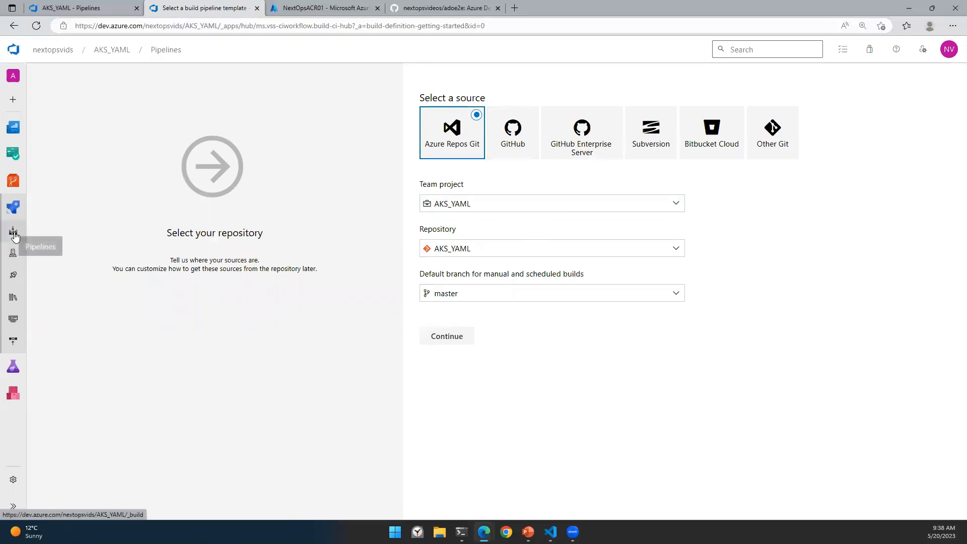
left_click(19, 276)
left_click(544, 309)
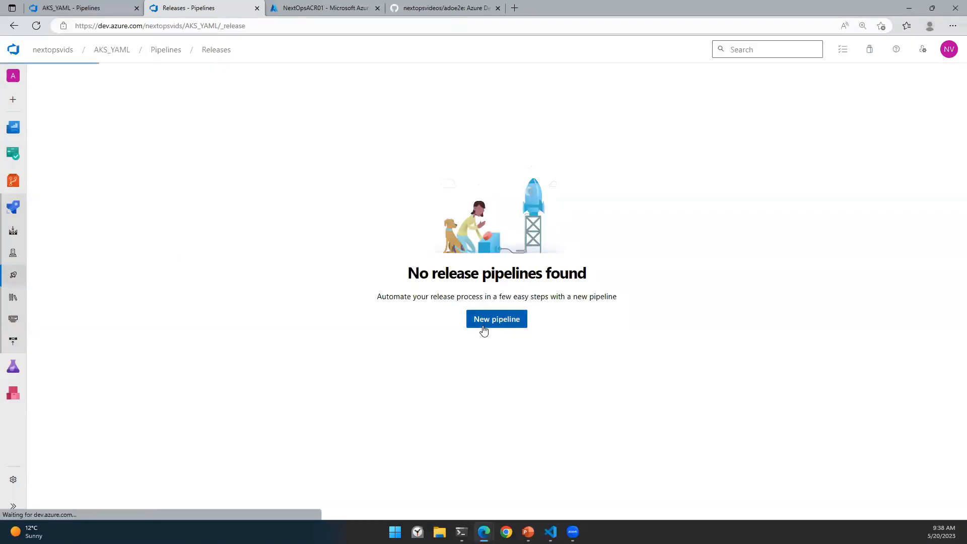
left_click(483, 327)
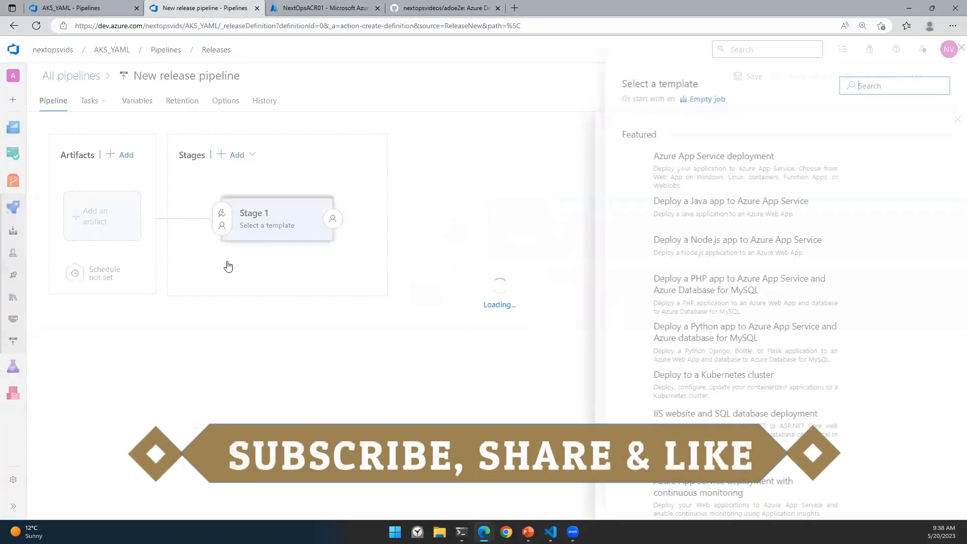
left_click(951, 48)
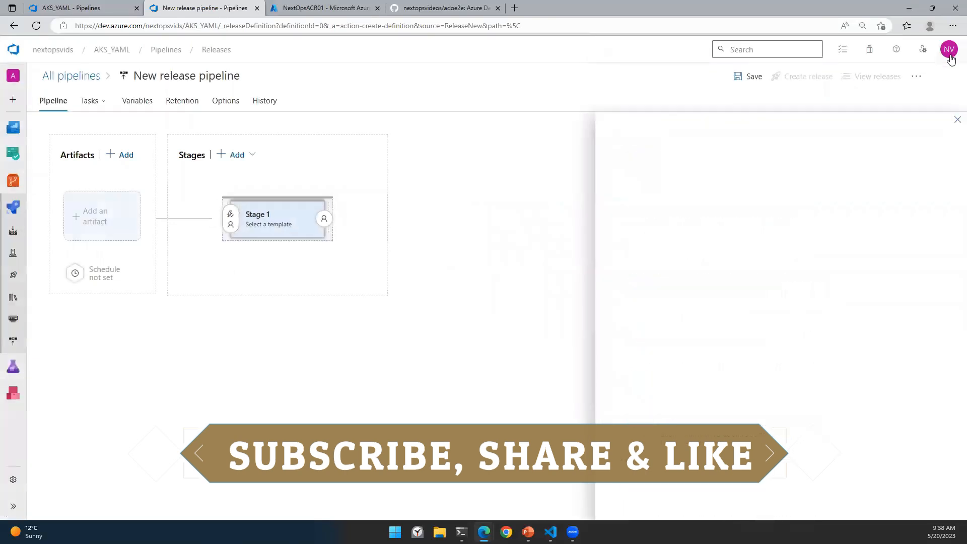
left_click(116, 8)
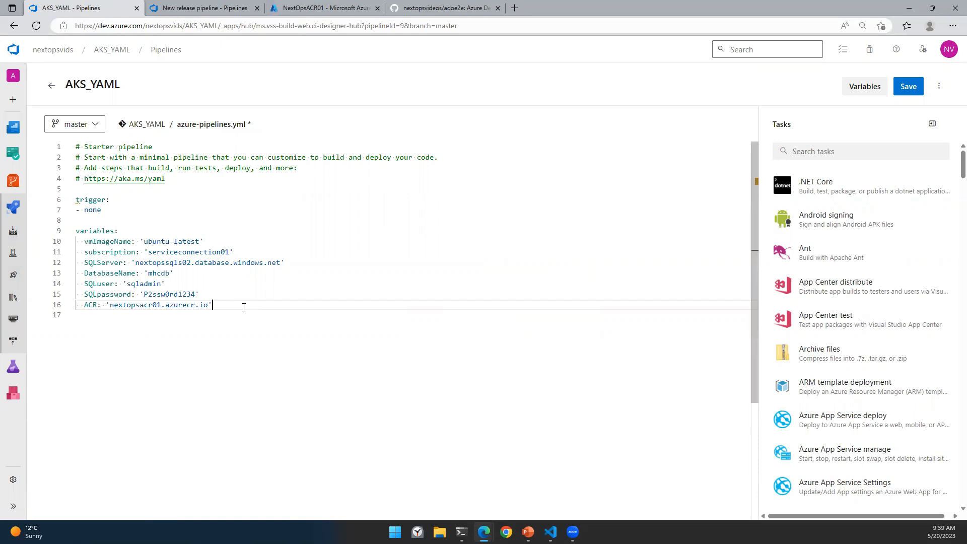
Step: Below the variables, add a stages: block listing '- stage: Build' and '- stage: Deploy'
key("Return")
key("Return")
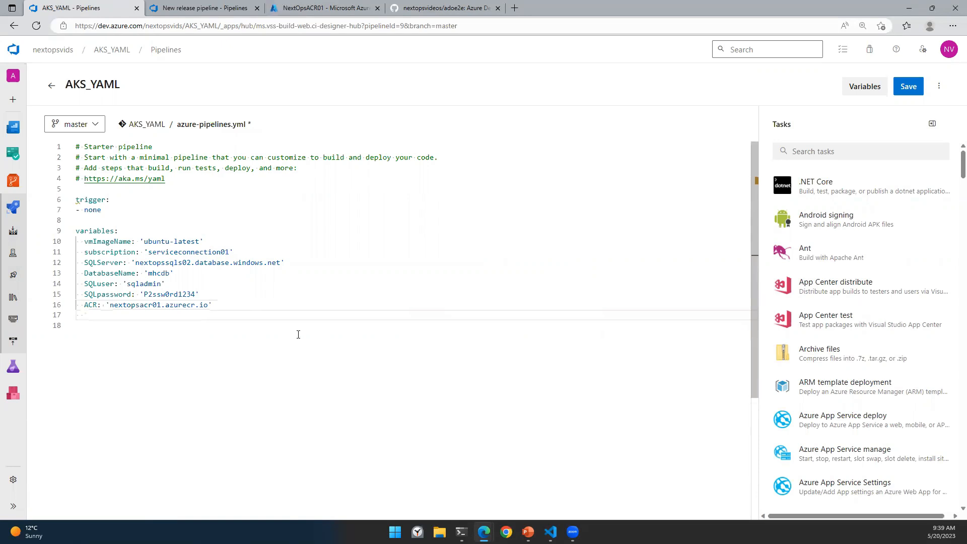
key("BackSpace")
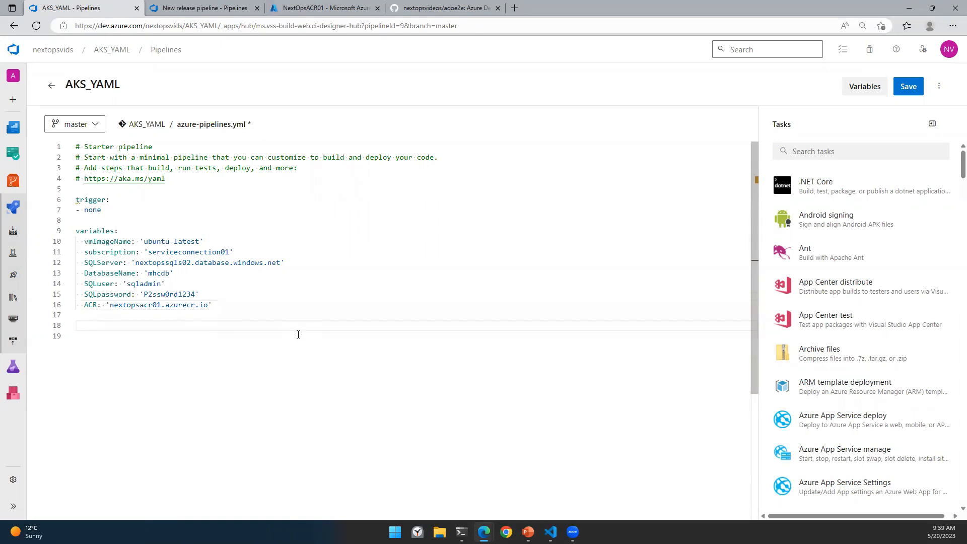
type("stage")
key("Return")
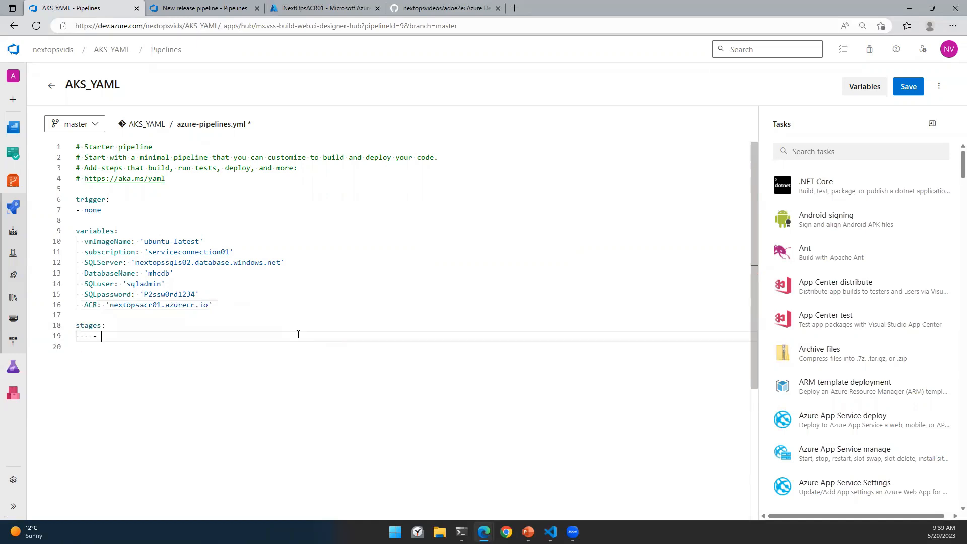
type("stage")
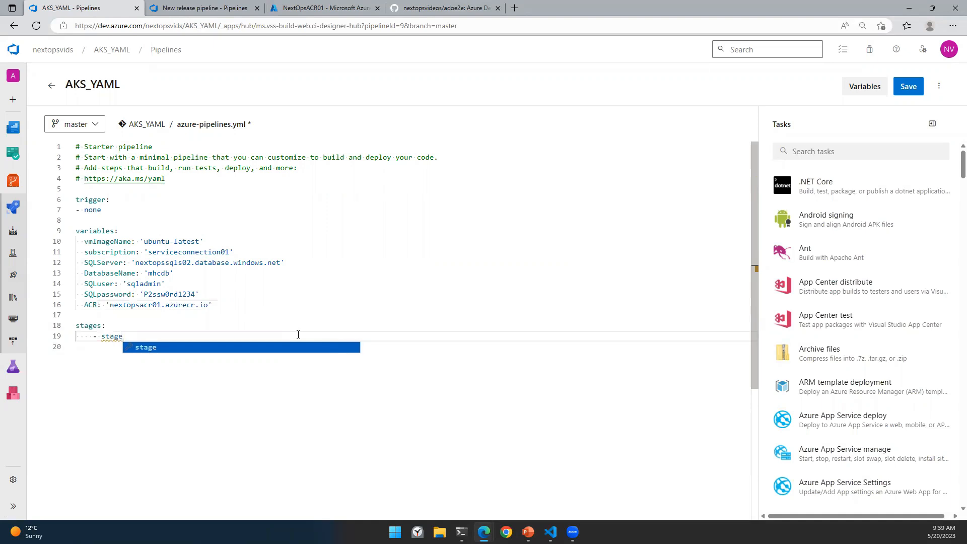
type(": Build")
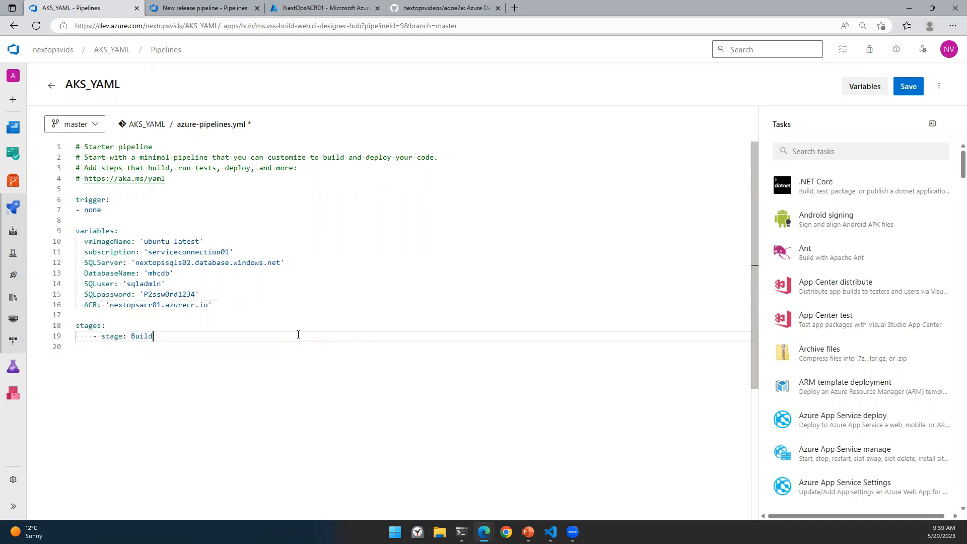
key("Return")
type("- stage:")
type("Deploy")
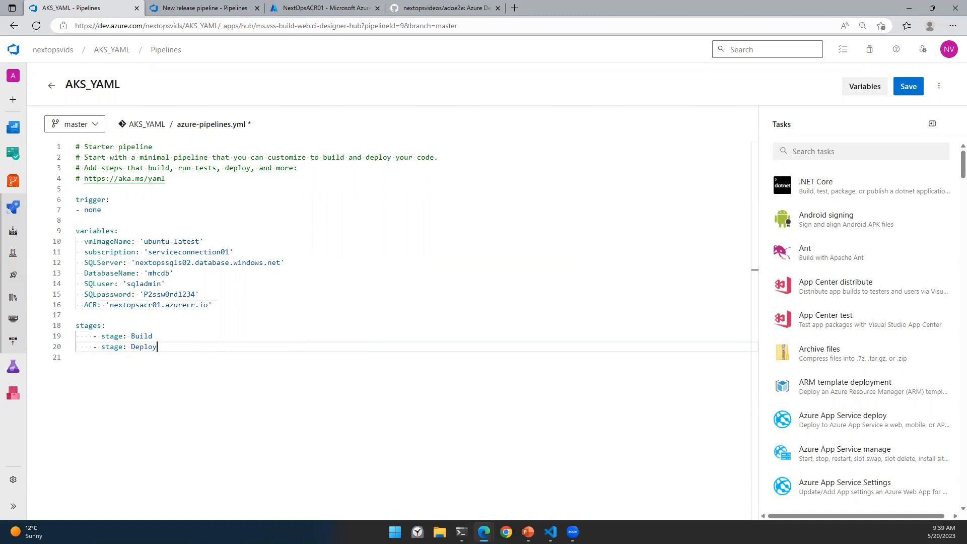
Step: Under the Build stage, add an indented jobs: list with a job entry
left_click(160, 338)
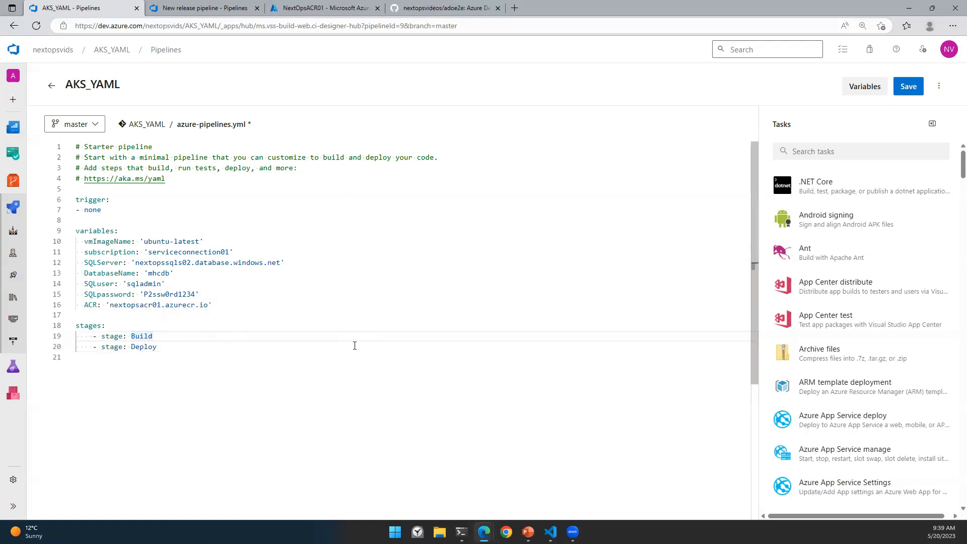
key("Return")
key("Tab")
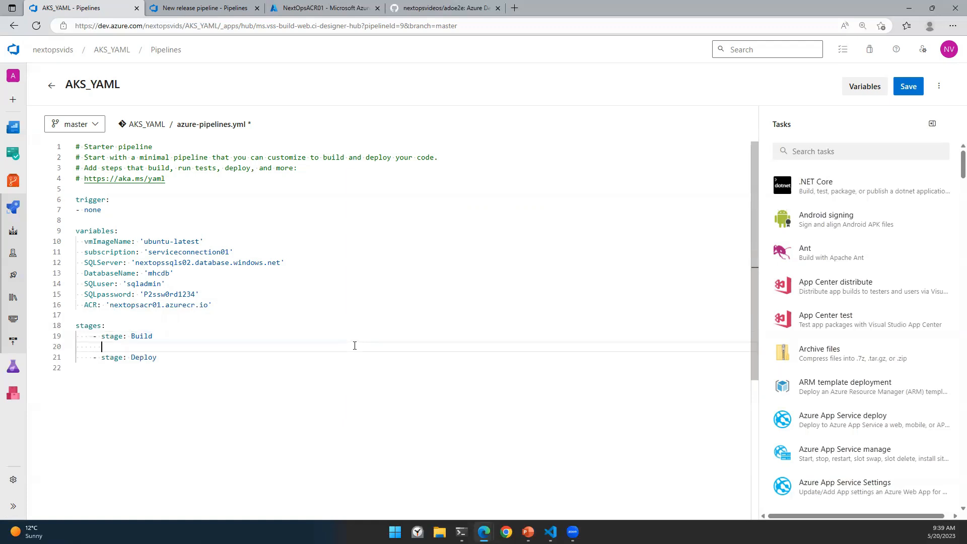
type("jobs:")
key("Return")
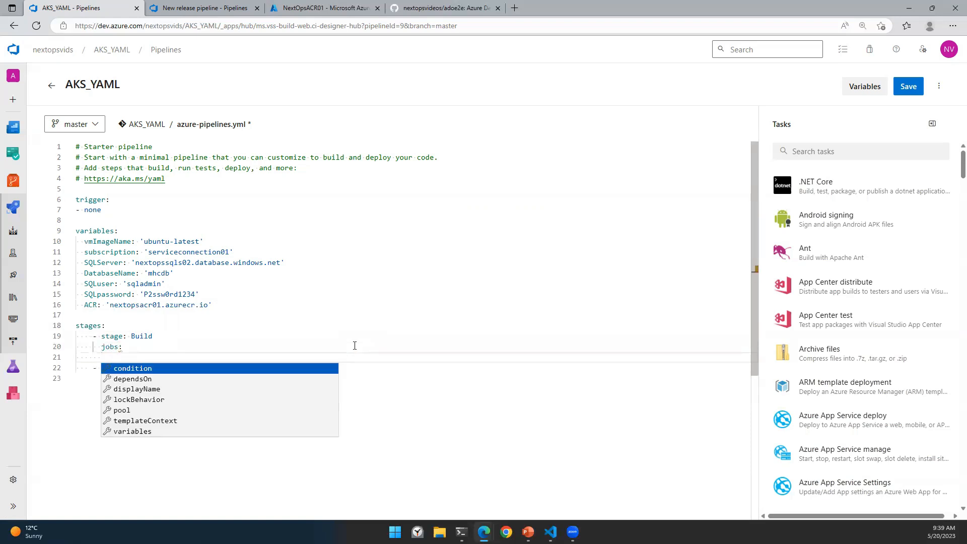
type("-")
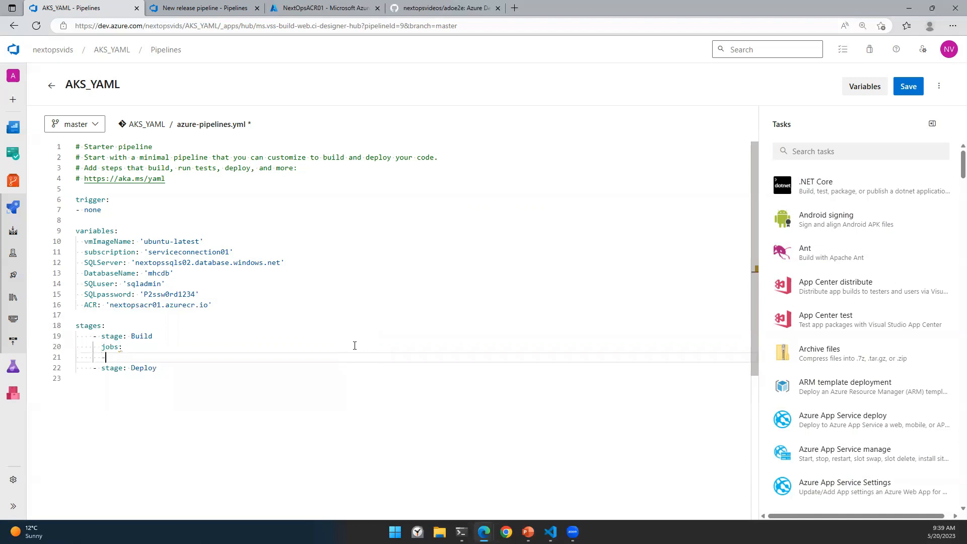
type(" joba:")
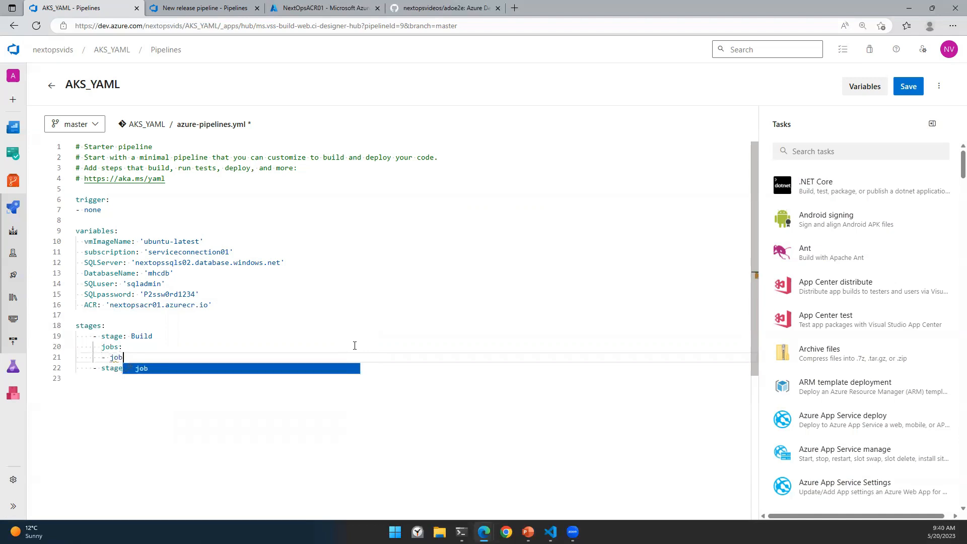
key("Left")
type("a")
key("BackSpace")
type("1")
key("Right")
key("Return")
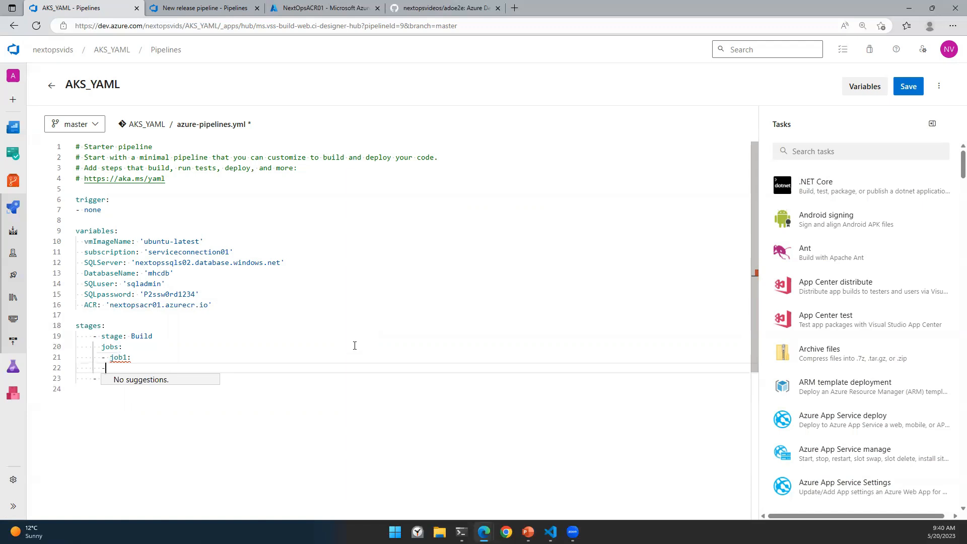
key("BackSpace")
key("BackSpace")
key("Left")
key("BackSpace")
key("Right")
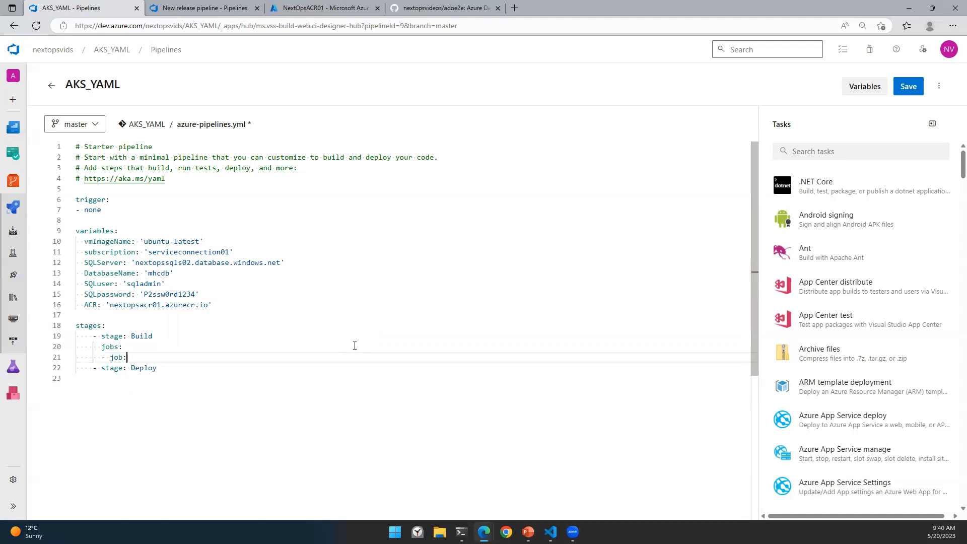
Step: Give the Build job a steps: list with placeholder entries task1 and task2
key("Return")
key("Escape")
type("steps:")
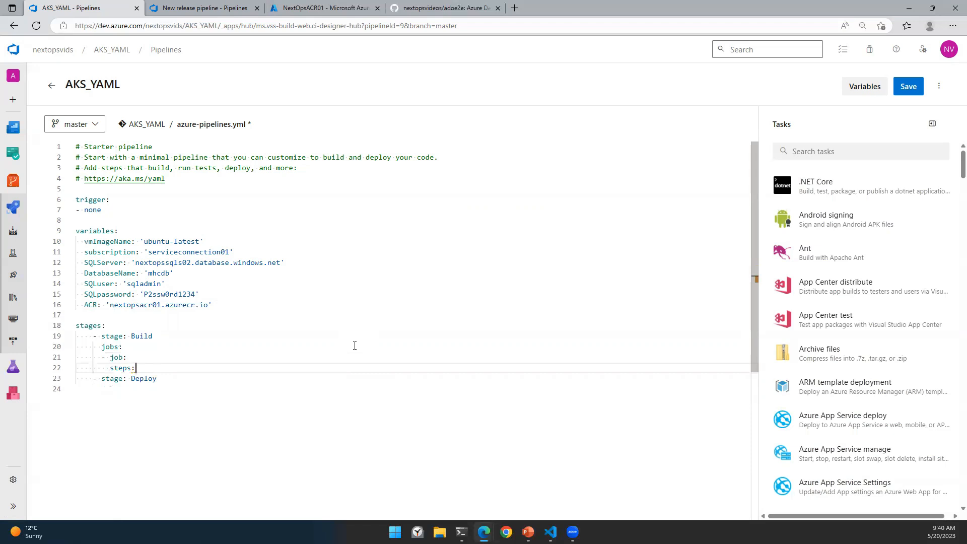
key("Return")
type("- st")
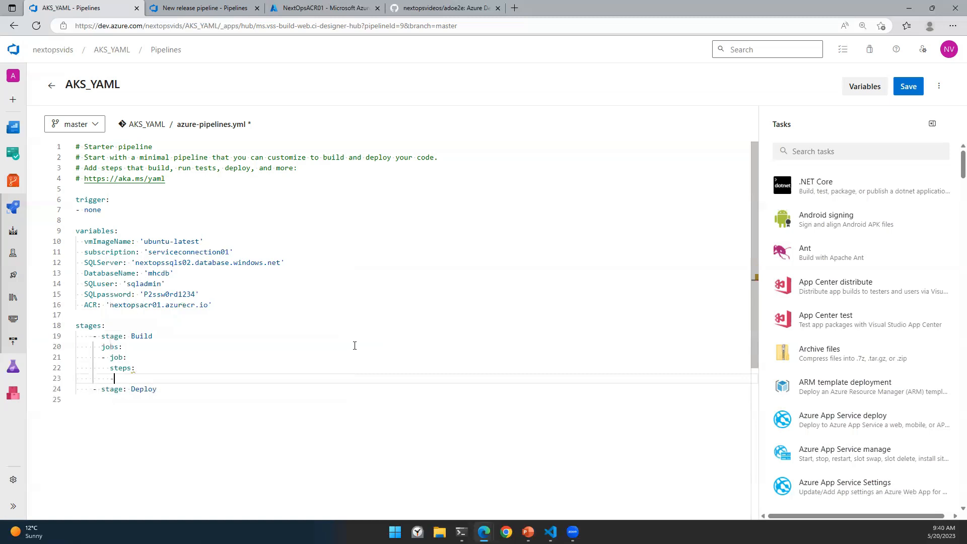
key("BackSpace")
key("BackSpace")
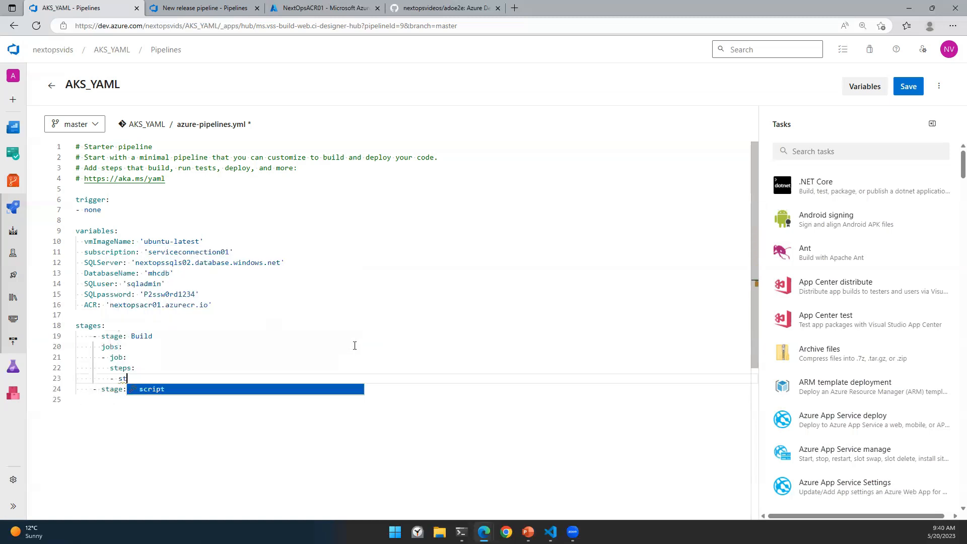
type("task")
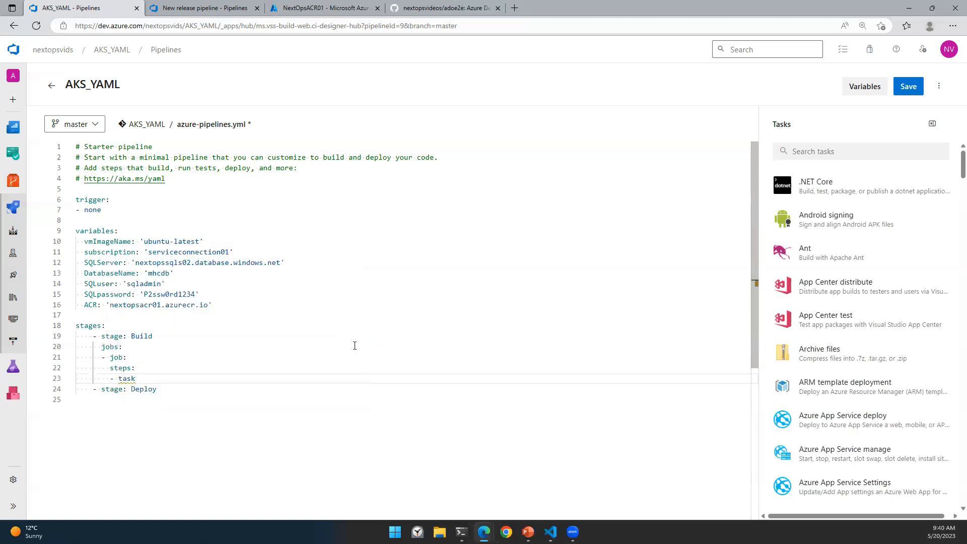
type("1:")
key("Return")
type("- task2:")
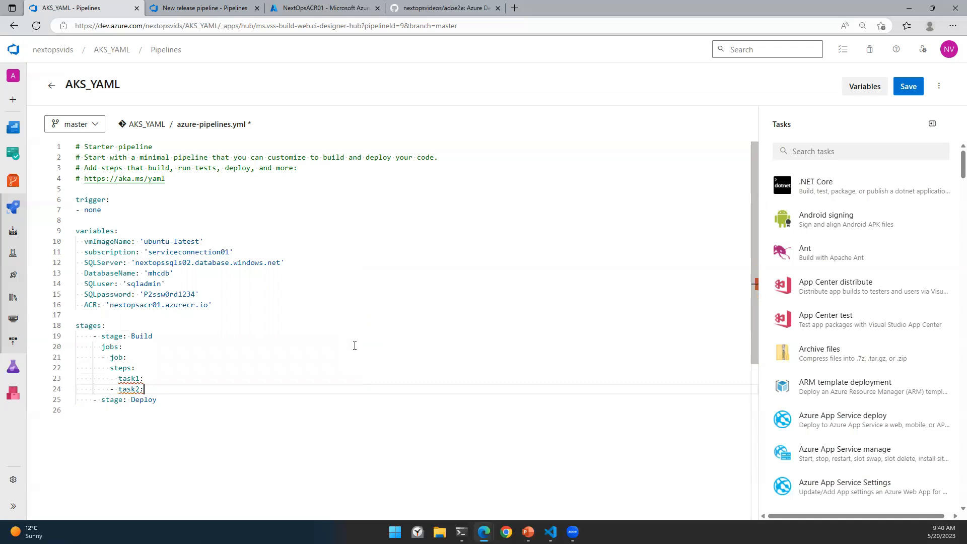
Step: Copy the Build stage's jobs block and paste it under the Deploy stage
key("shift+Up")
key("shift+Up")
key("shift+Up")
key("shift+Up")
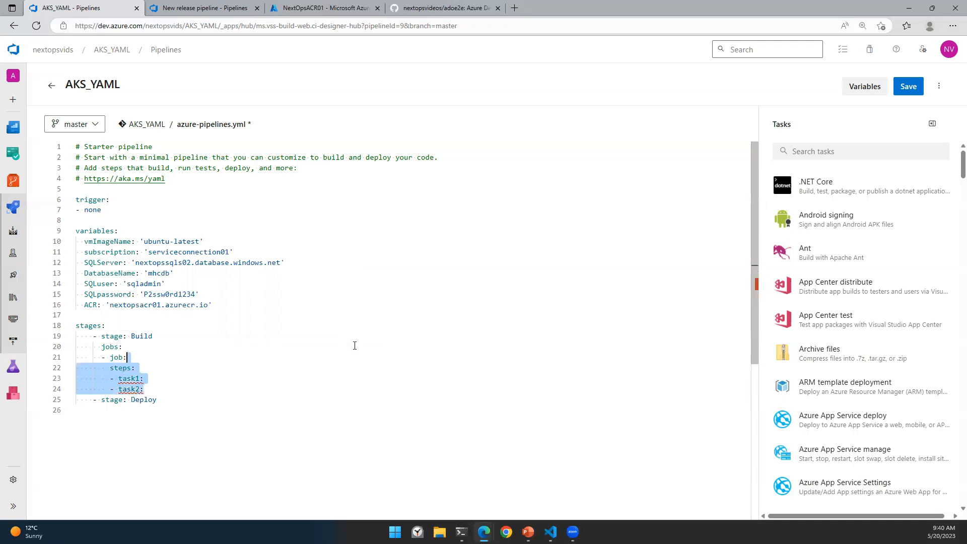
key("shift+Home")
key("ctrl+c")
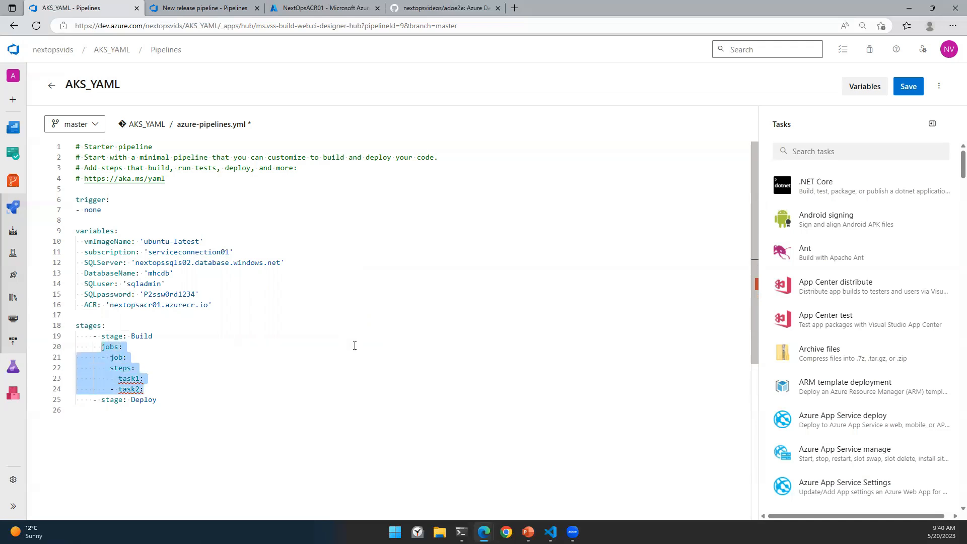
key("Down")
key("Down")
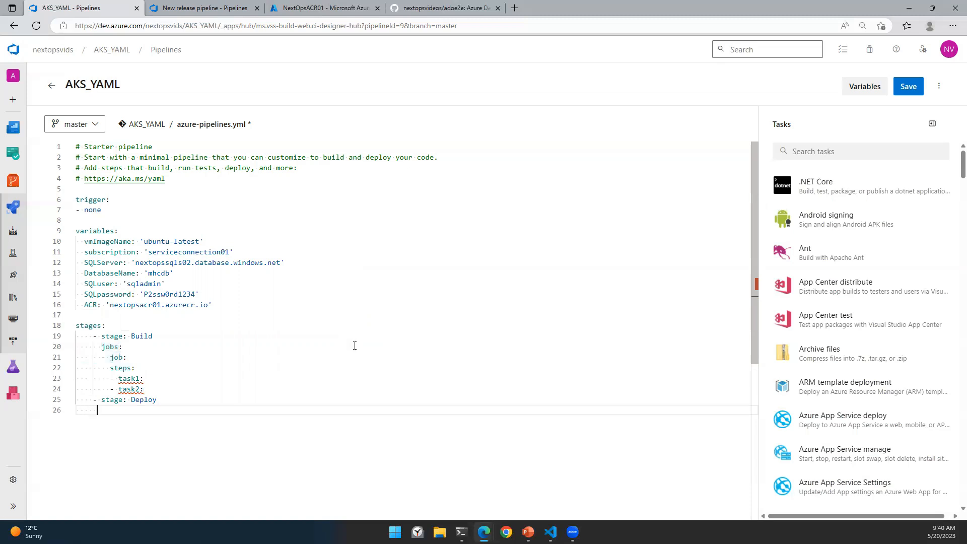
key("BackSpace")
key("ctrl+v")
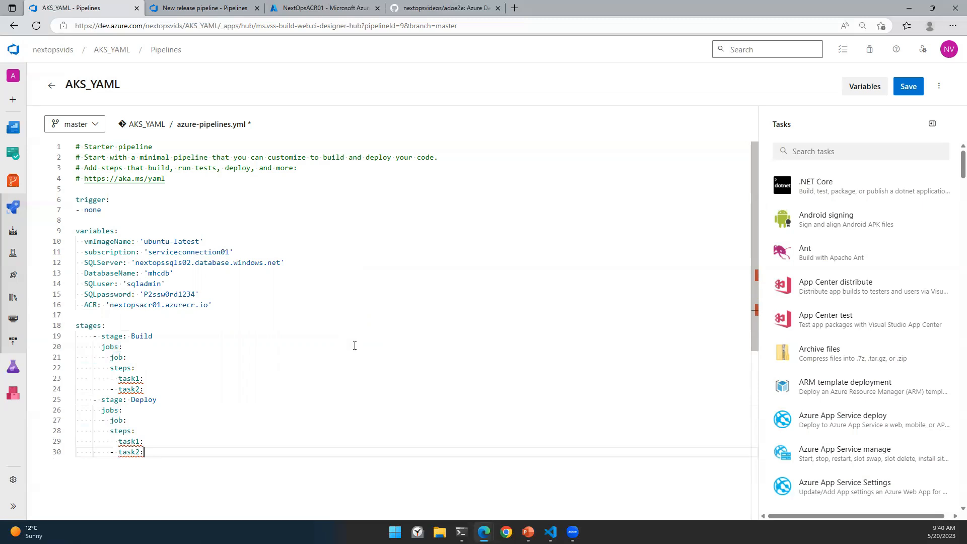
double_click(143, 336)
double_click(144, 399)
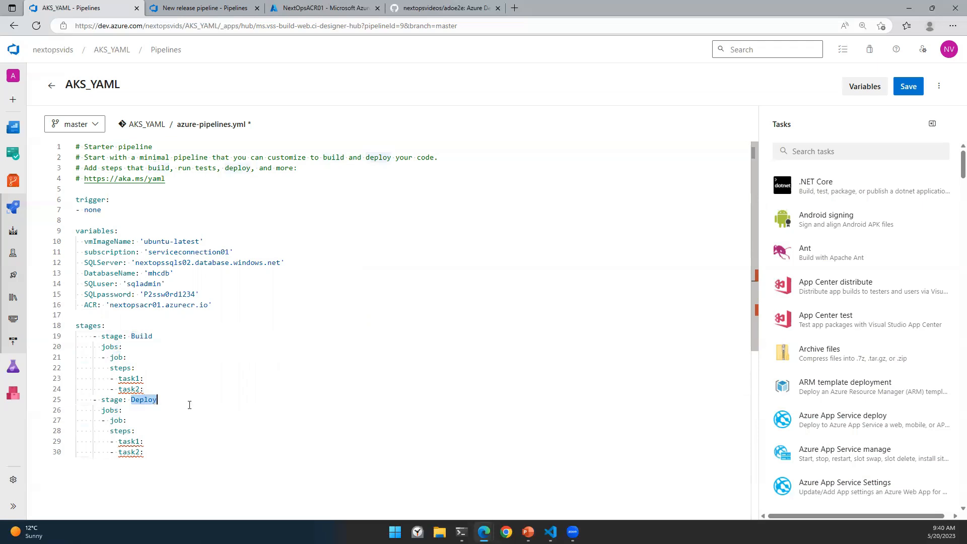
double_click(142, 336)
double_click(143, 399)
mouse_move(142, 453)
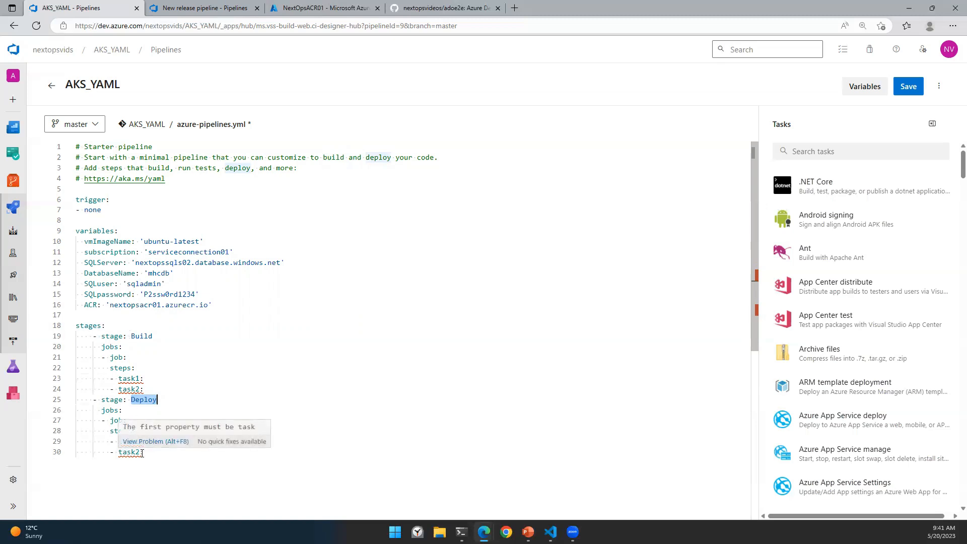
mouse_move(149, 405)
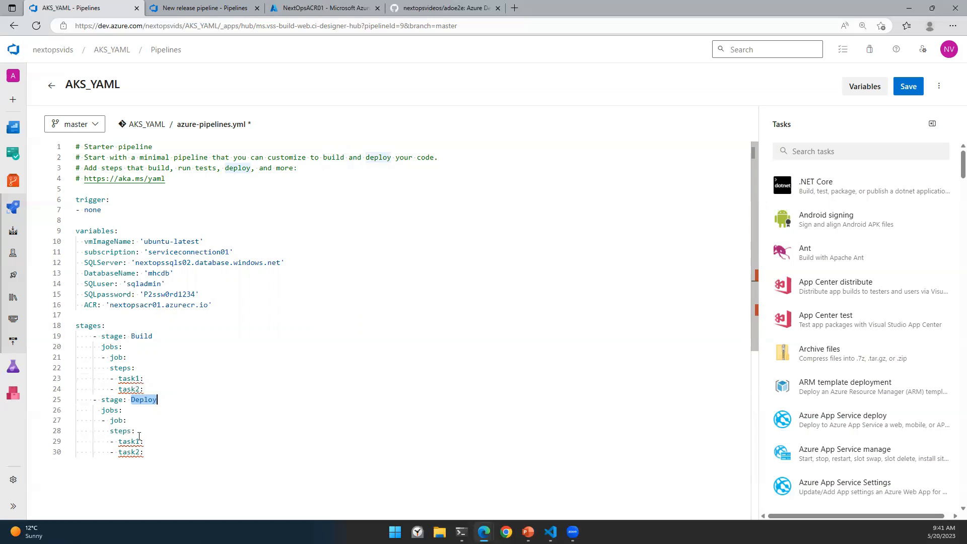
left_click(94, 337)
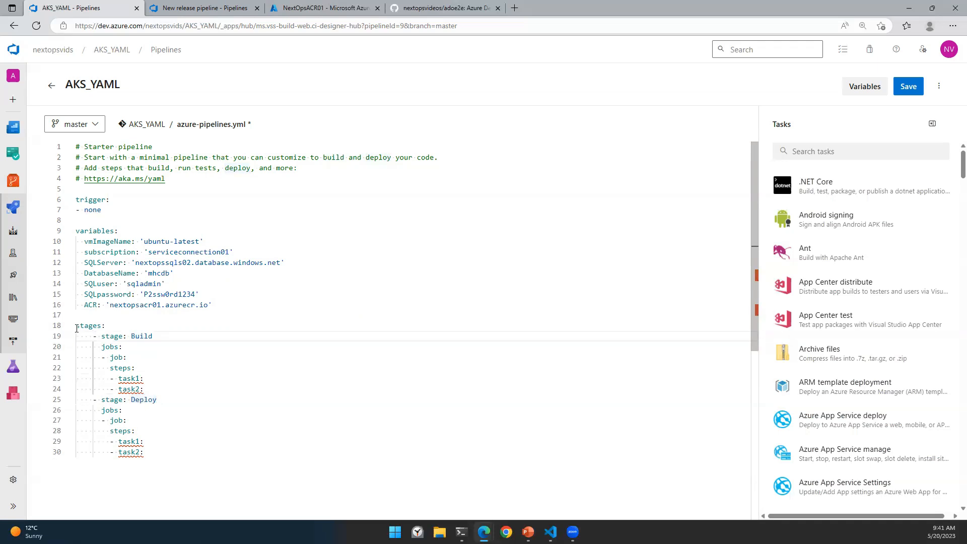
left_click_drag(76, 326, 173, 452)
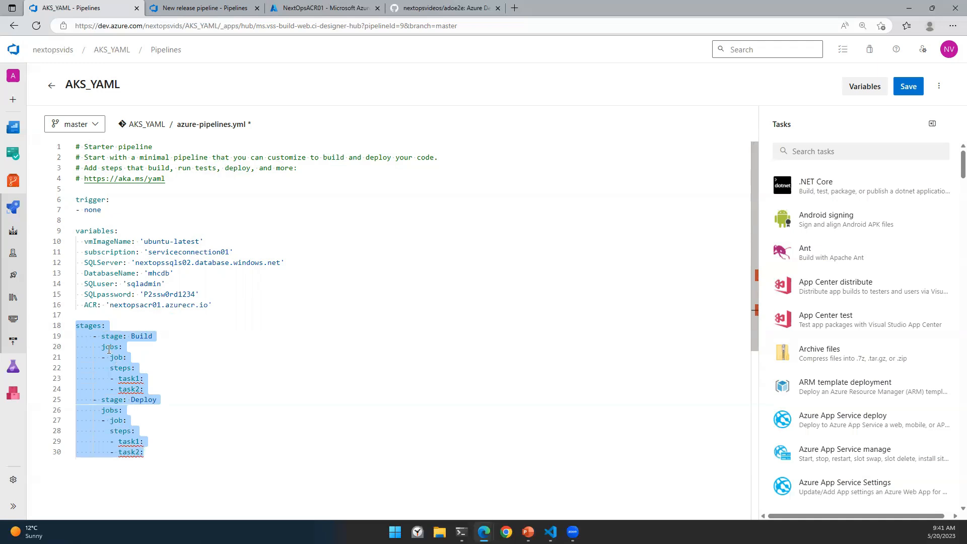
mouse_move(129, 373)
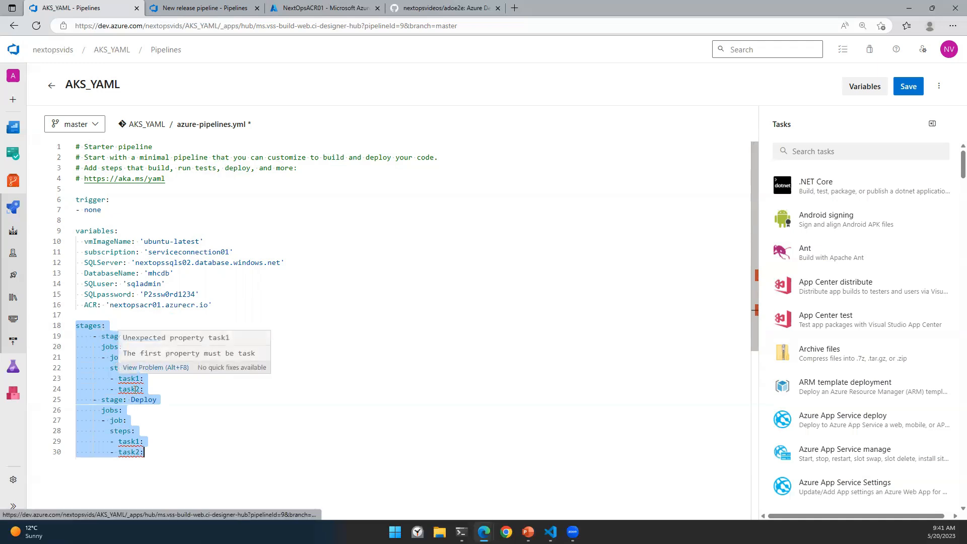
left_click(188, 432)
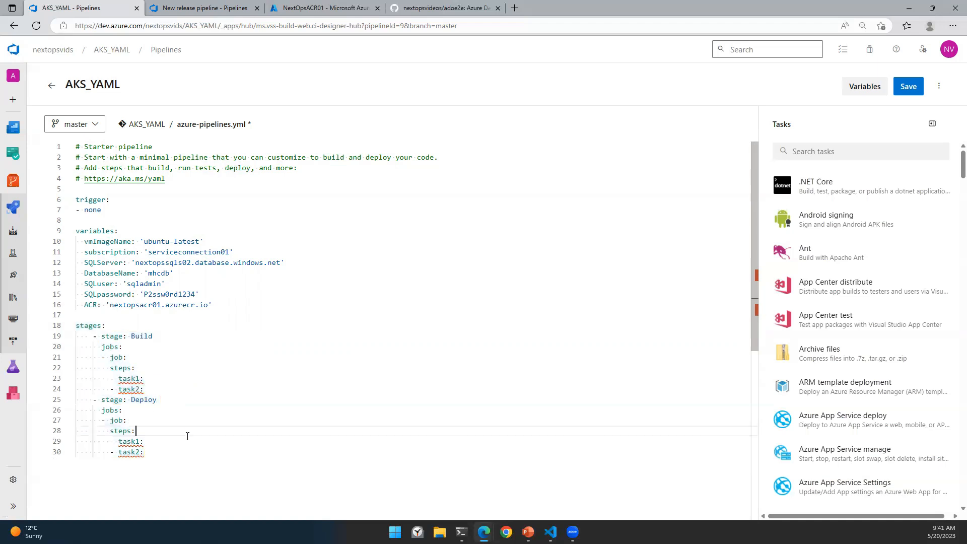
left_click(200, 451)
Step: Delete the placeholder jobs blocks from both the Build and Deploy stages
left_click_drag(101, 346, 158, 387)
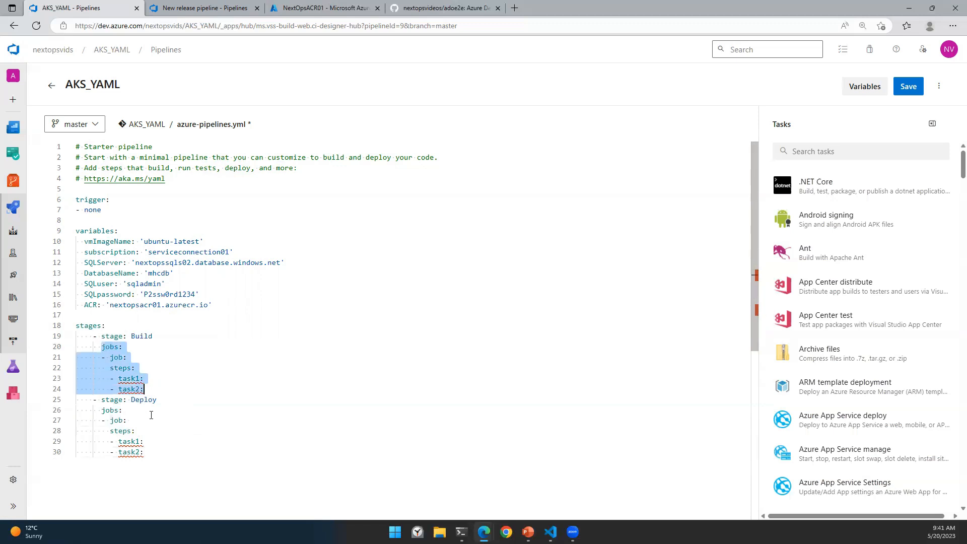
key("Delete")
left_click_drag(101, 368, 160, 434)
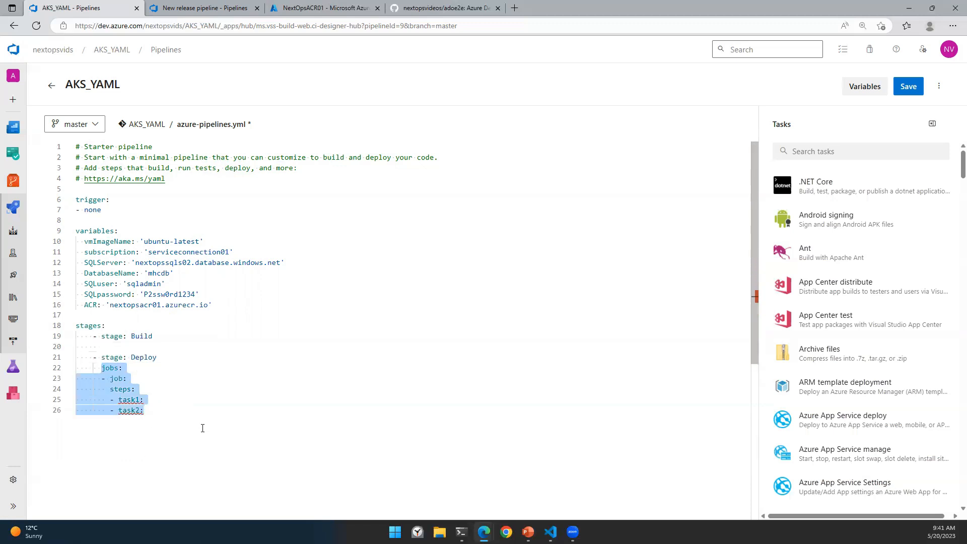
key("Delete")
Step: Give the Build stage the displayName 'Build Stage' and start a new property line
left_click(164, 335)
key("Return")
type("di")
key("Return")
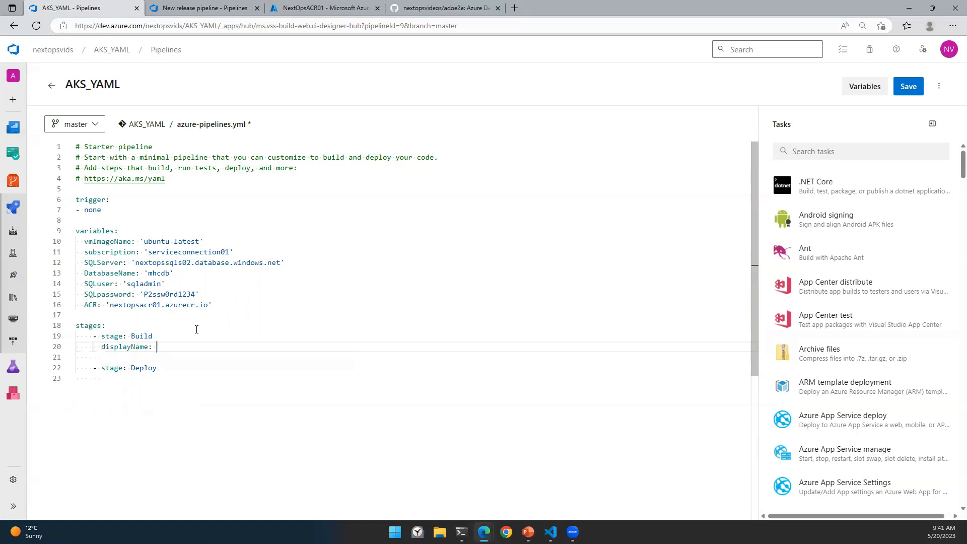
type("Build Stage")
key("Return")
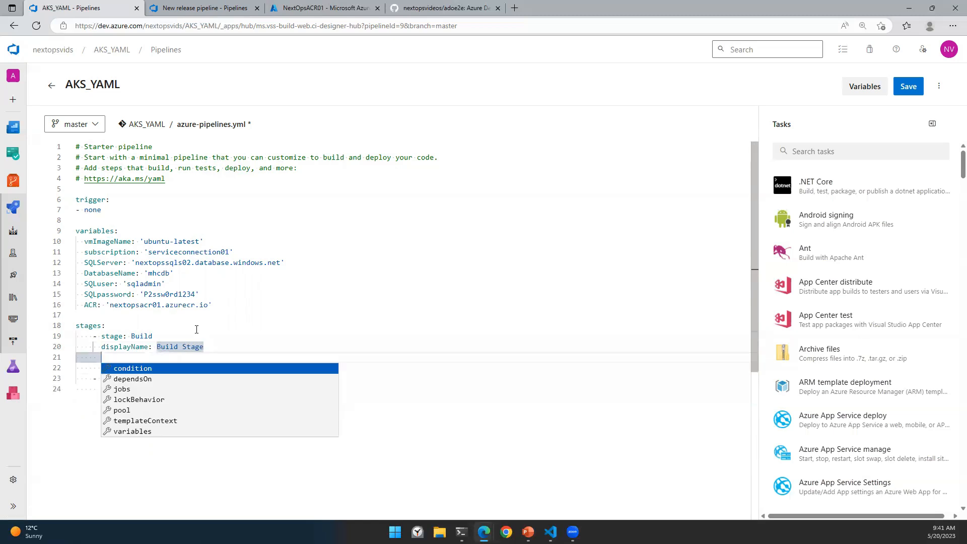
key("Down")
key("Down")
Step: Add jobs with '- job: Build', displayName Build, and a pool containing a vmImage: key
key("Return")
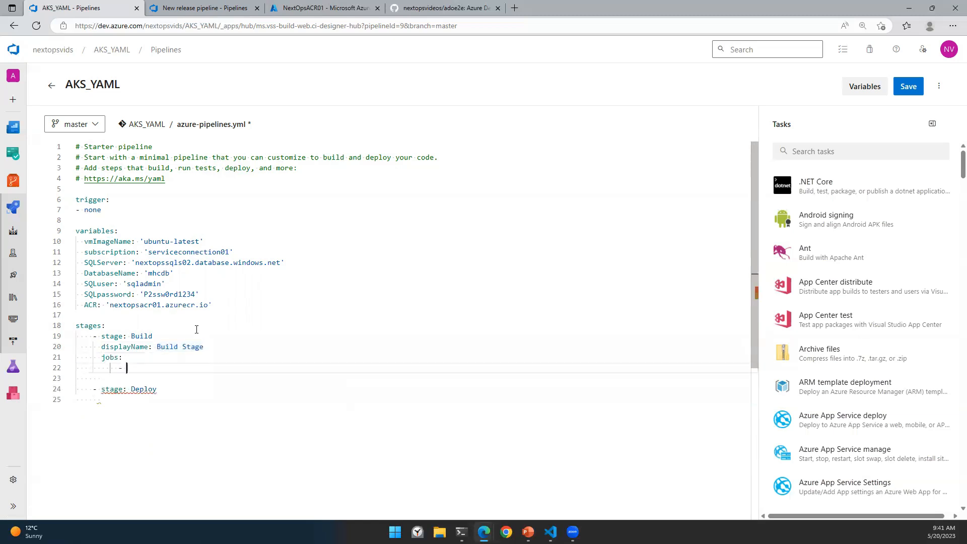
type("job: Build")
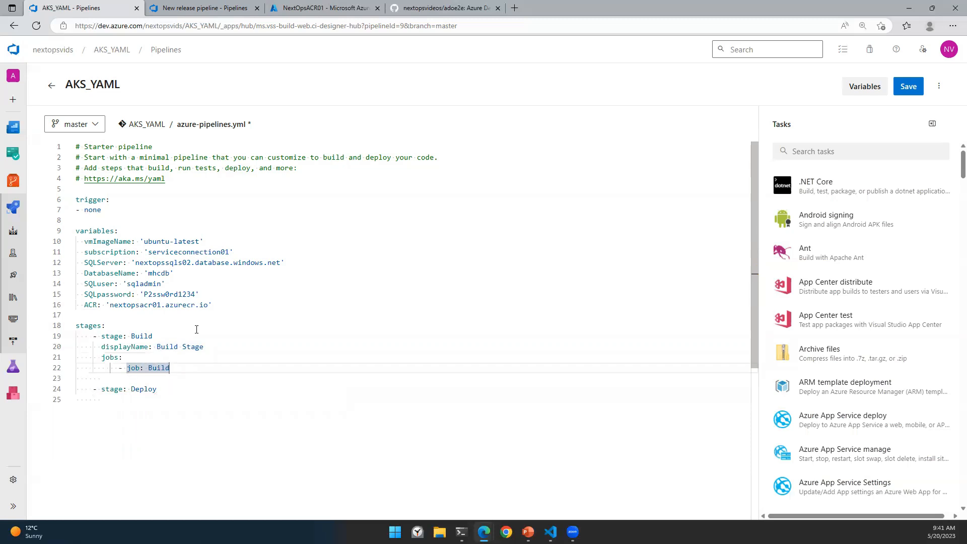
key("Return")
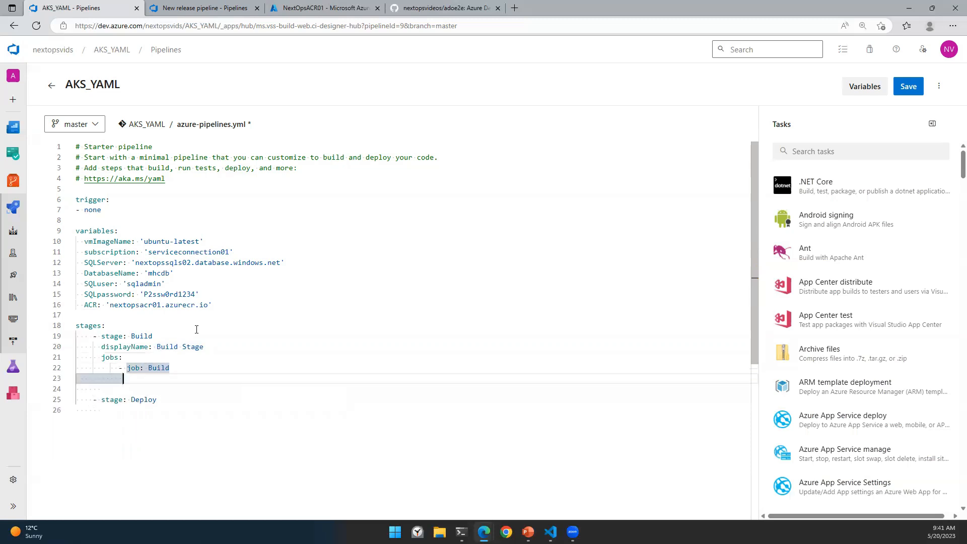
type("displa")
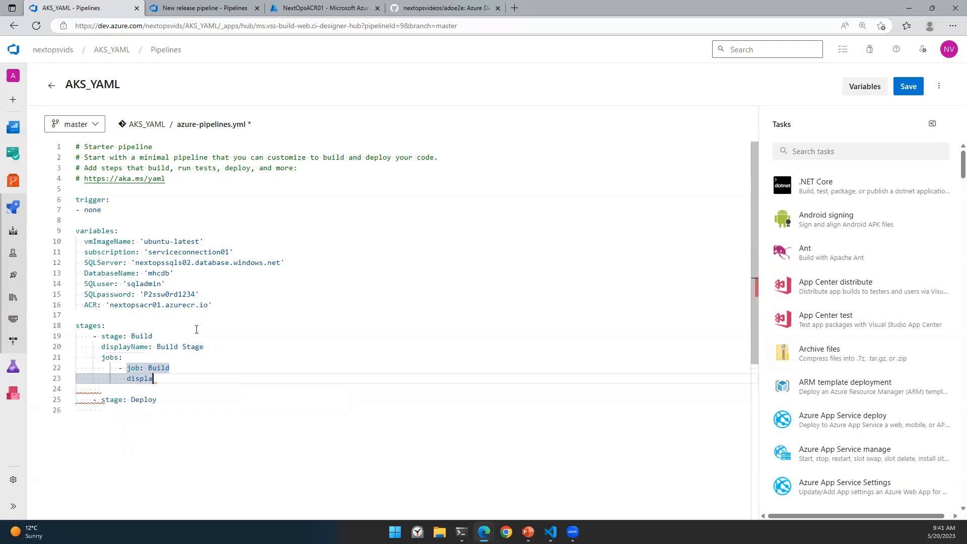
type("yName: ")
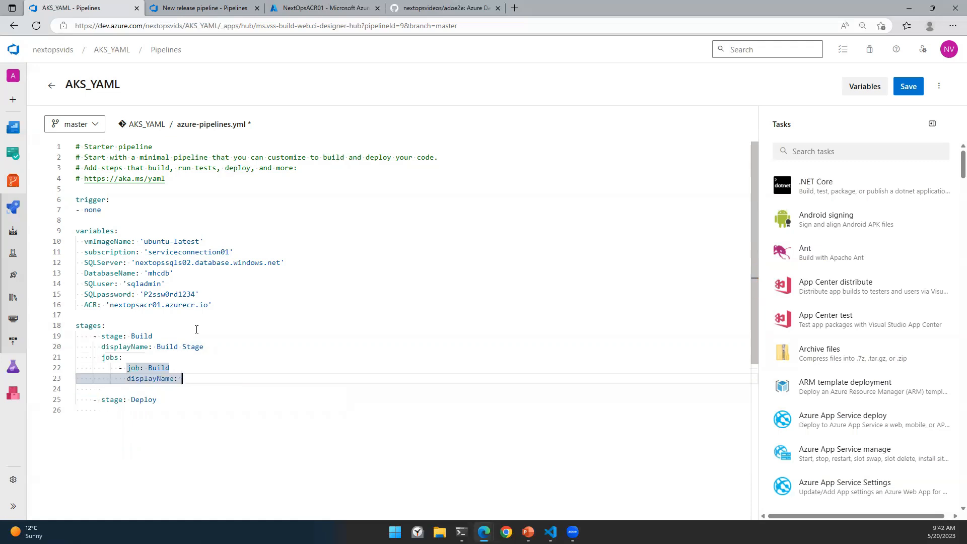
type("Build")
key("Return")
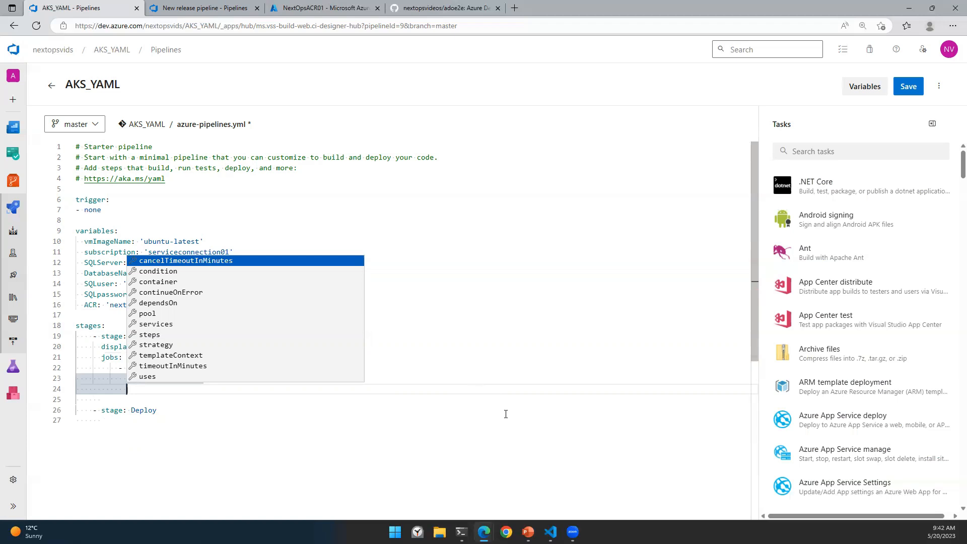
type("pool:")
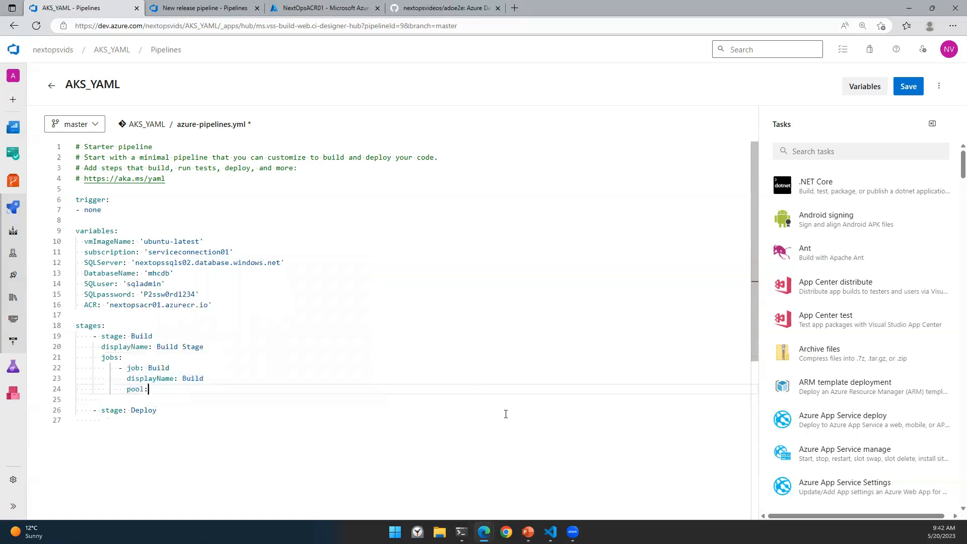
key("Return")
key("Tab")
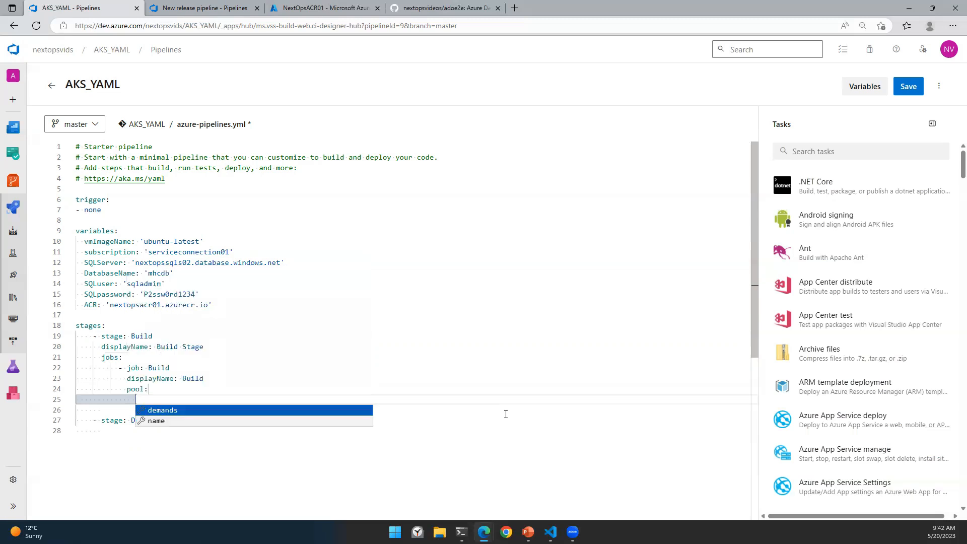
type("v")
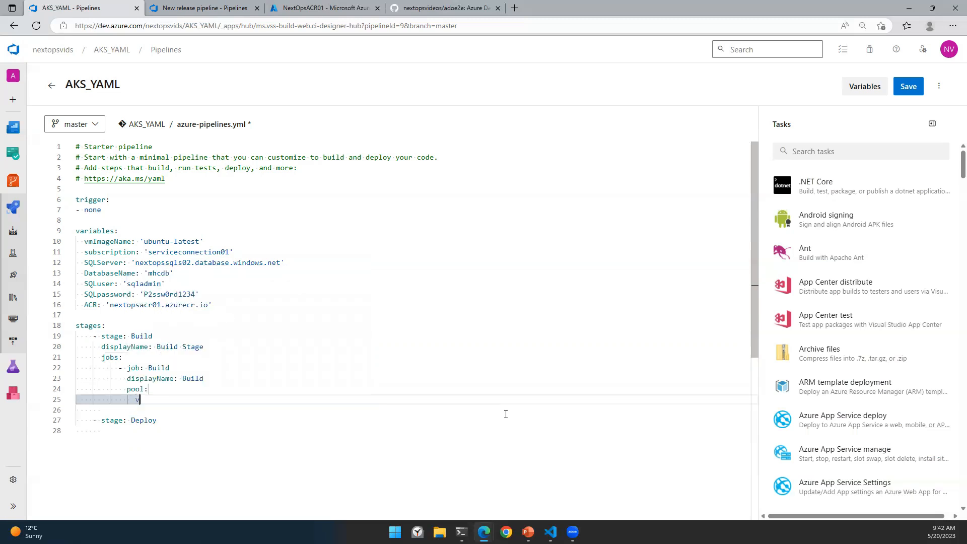
type("mImage:")
Step: Set the pool's vmImage to $(vmImageName) using the copied variable name
left_click_drag(83, 242, 132, 241)
key("ctrl+c")
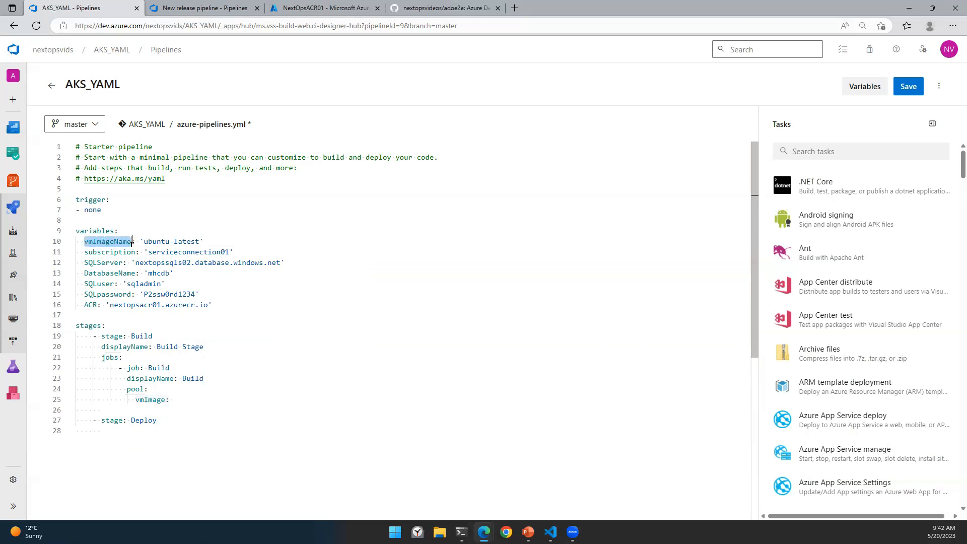
left_click(184, 401)
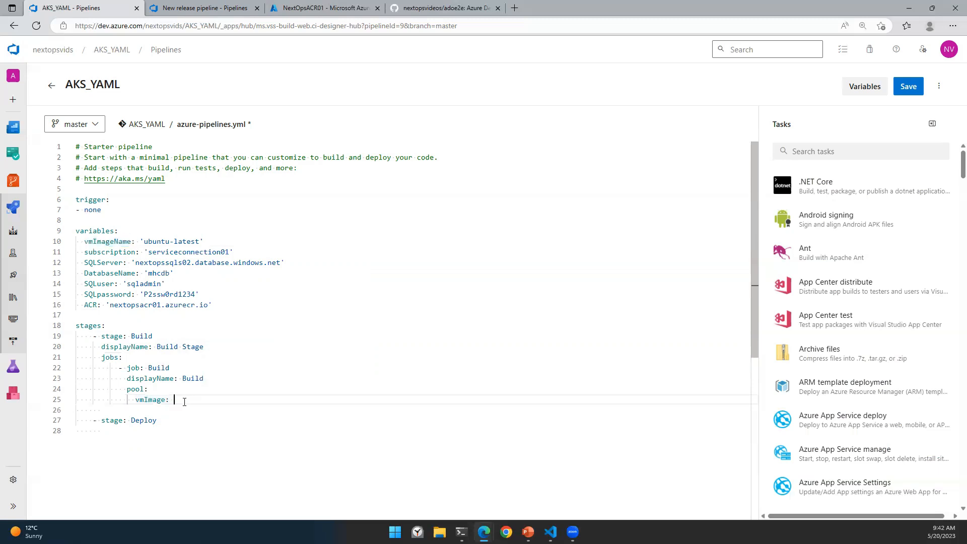
type("$(")
key("ctrl+v")
Step: Add a steps: list under the Build job with an empty '- task:' entry, and select it
key("Return")
type("ste")
key("Return")
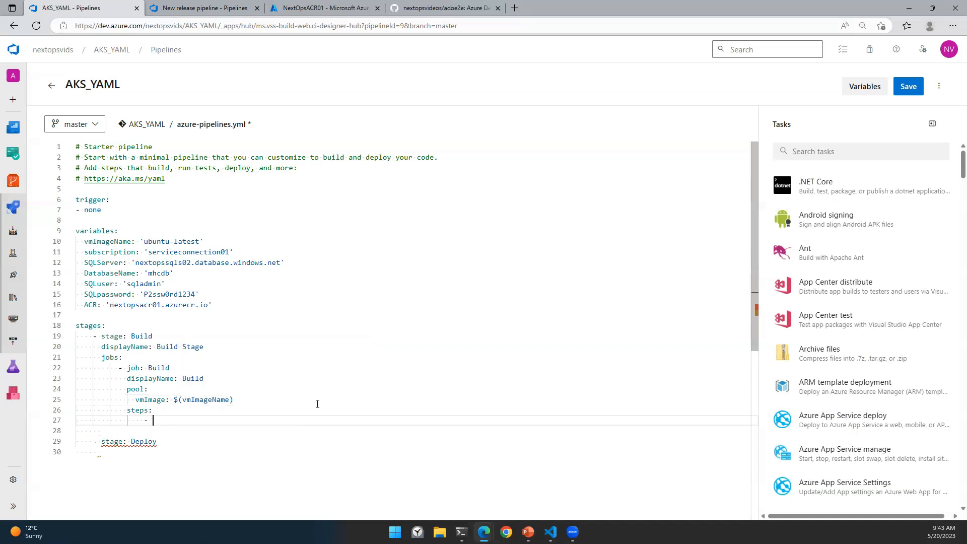
type("task")
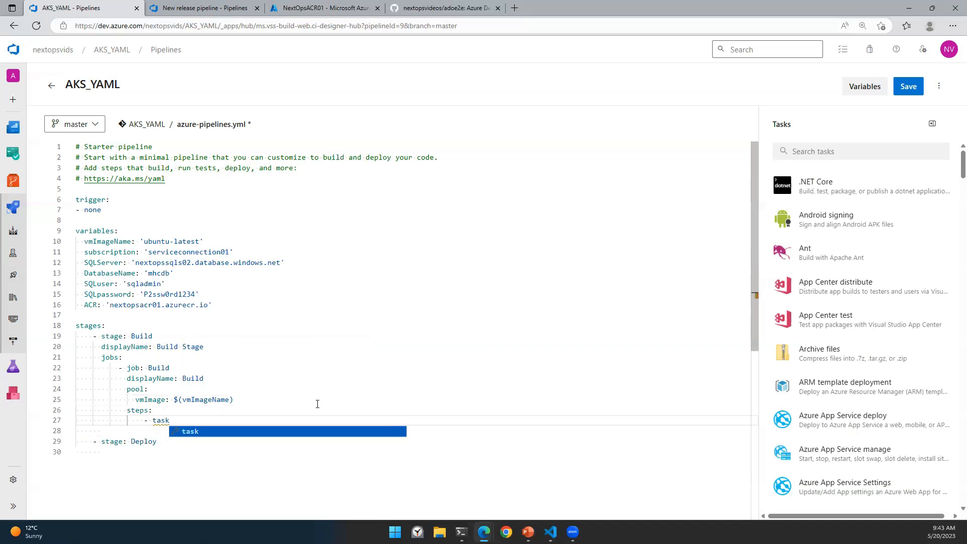
key("Return")
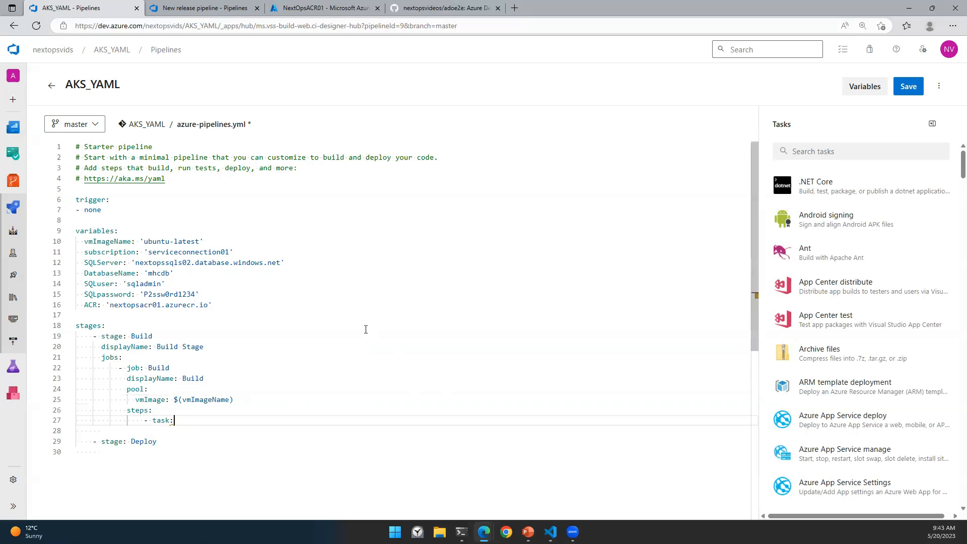
scroll(296, 315, "down", 2)
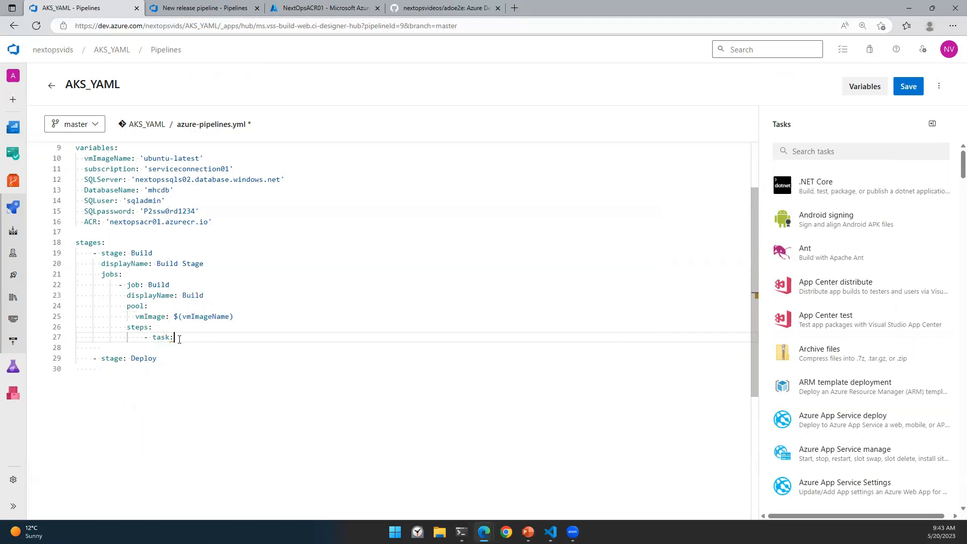
left_click_drag(174, 338, 144, 340)
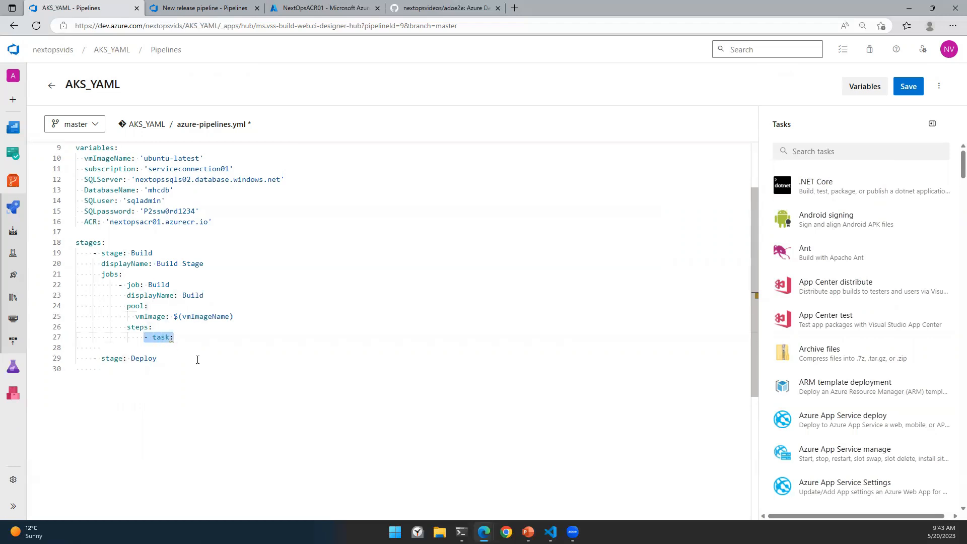
Step: Pick the Replace Tokens task, with token pattern __...__ and target files appsettings.json
left_click(822, 151)
type("replace")
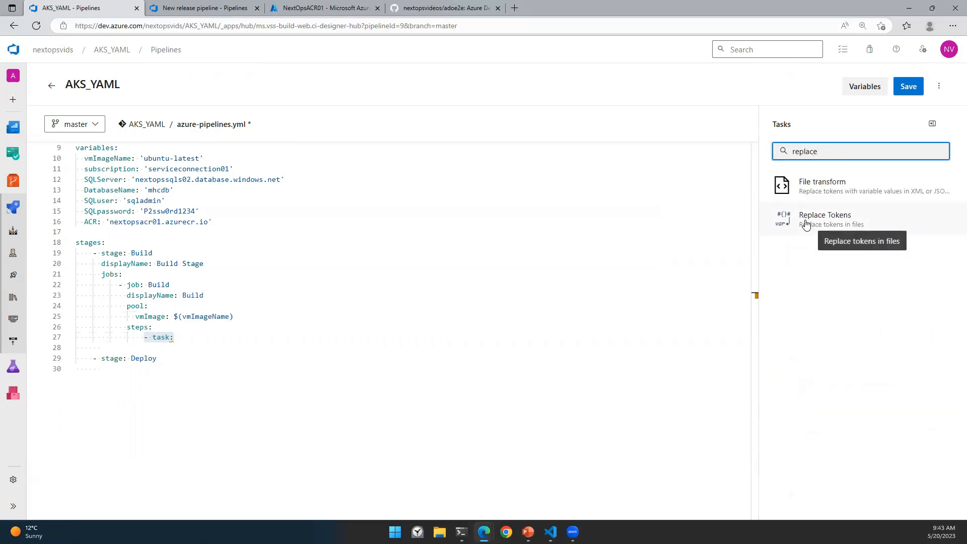
left_click(814, 230)
left_click(781, 171)
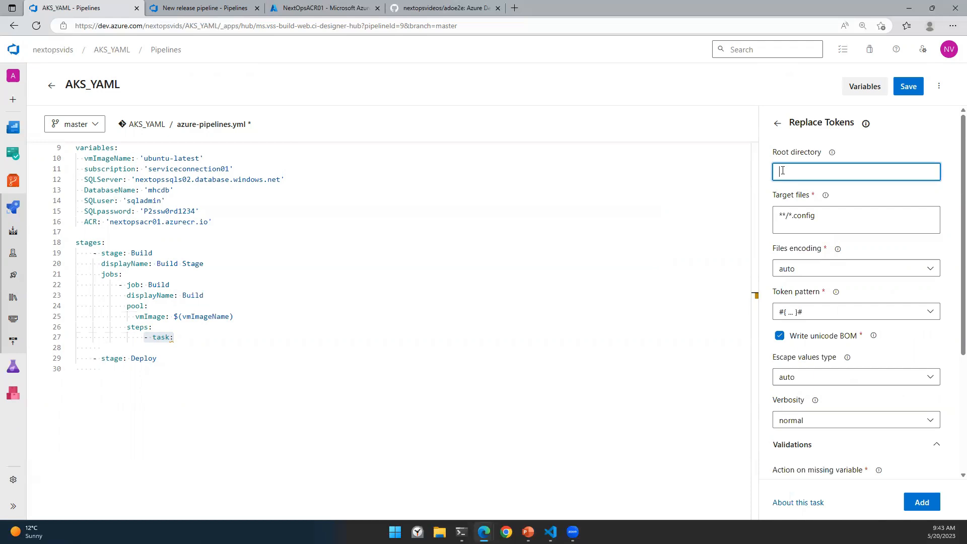
left_click(818, 315)
left_click(811, 362)
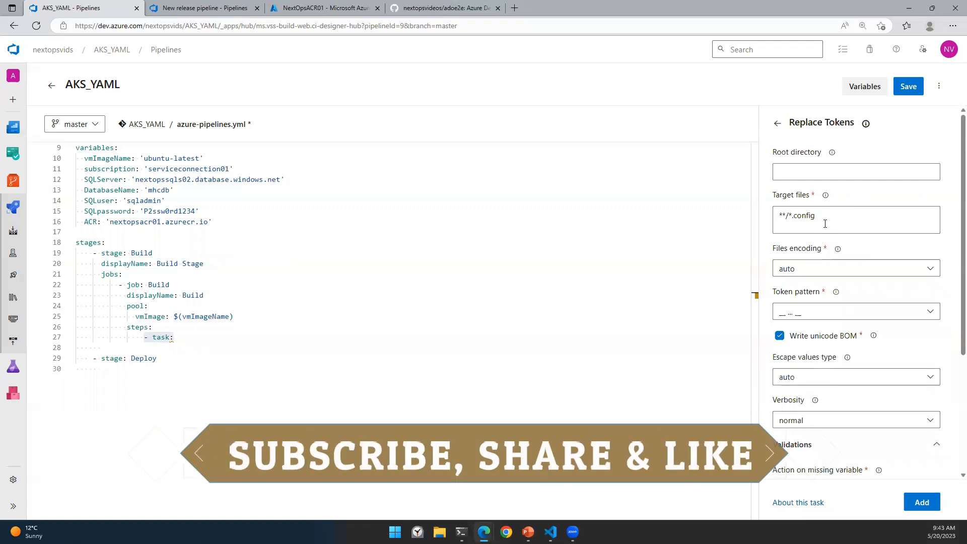
left_click_drag(794, 217, 767, 210)
type("ap")
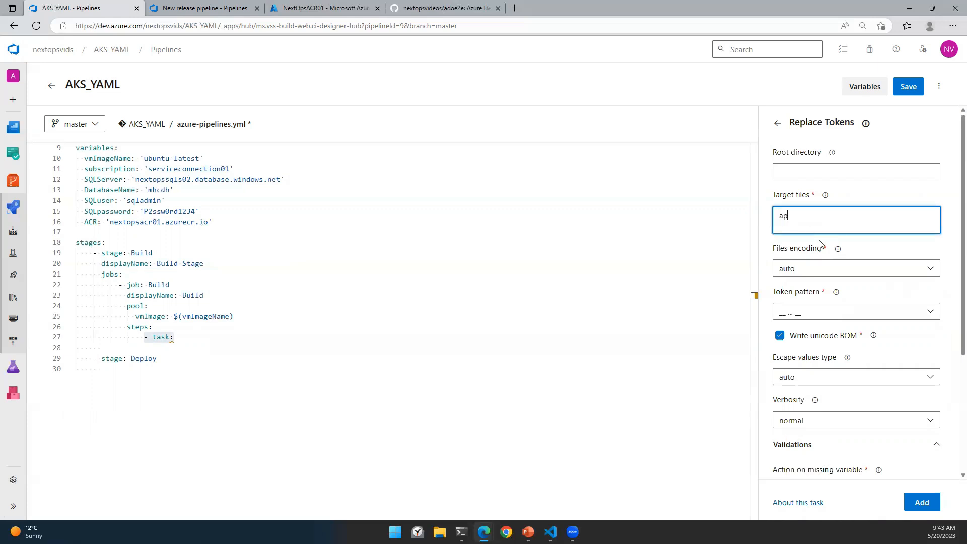
type("psettings.json")
Step: Paste $(build.sourcesdirectory)/src/MyHealth.Web as the Replace Tokens root directory
left_click(790, 173)
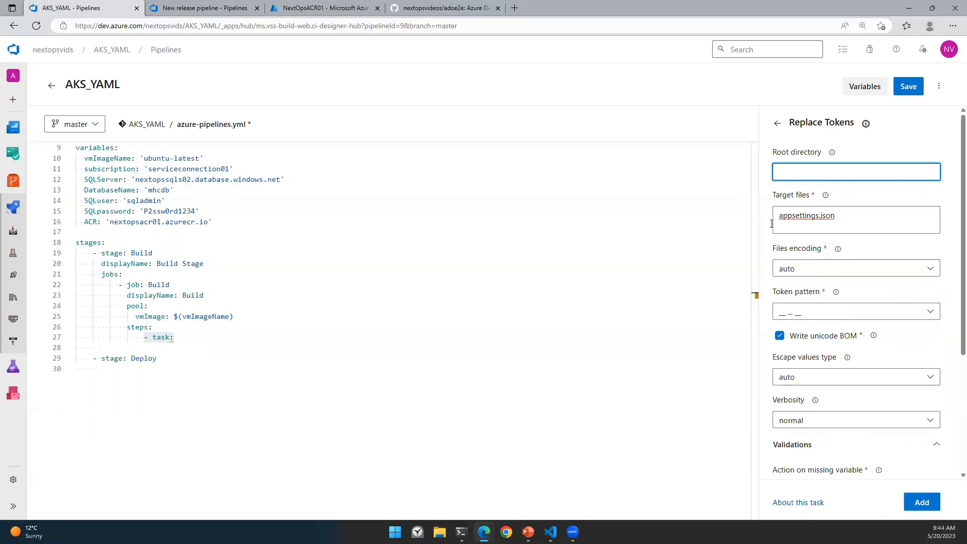
key("alt+Tab")
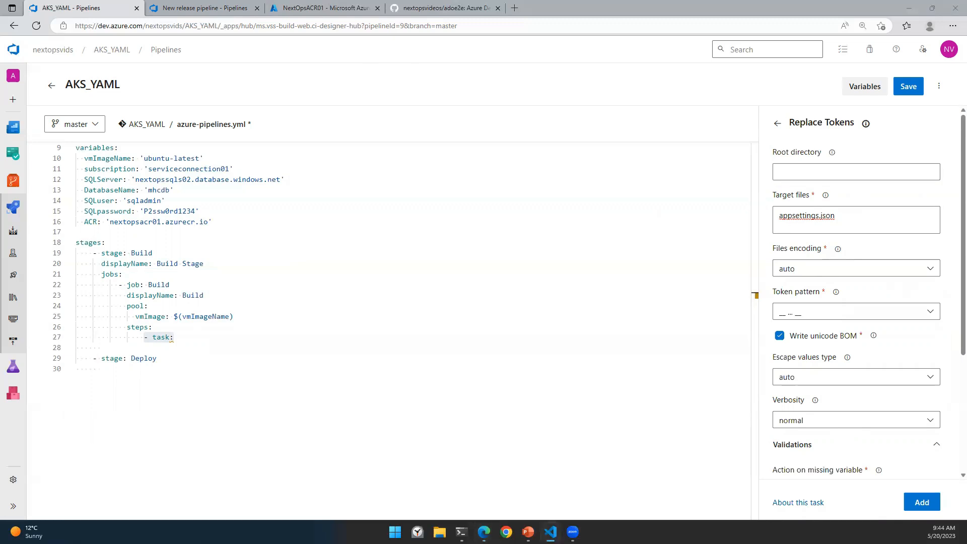
left_click(809, 179)
type("$(build.sourcesdirectory)/src/MyHealth.Web")
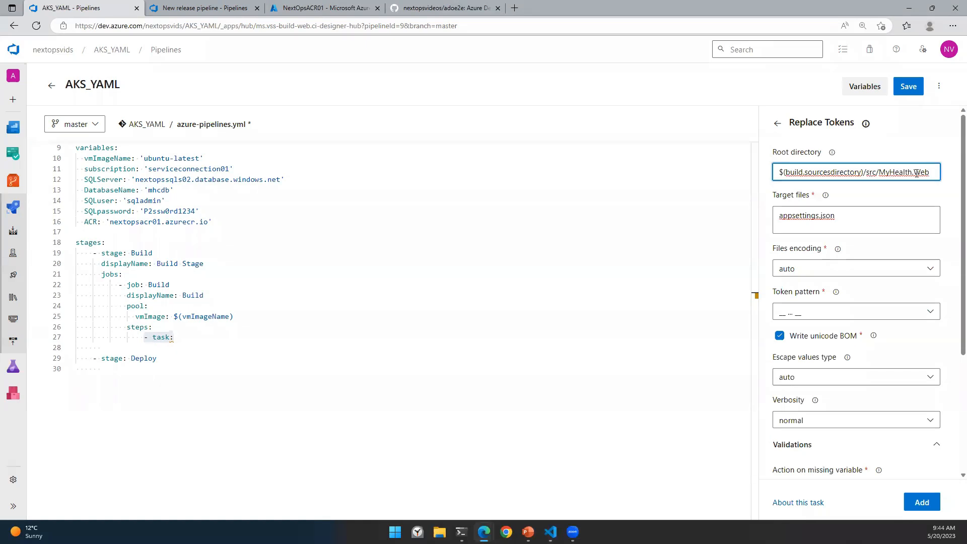
key("ctrl+a")
left_click(201, 8)
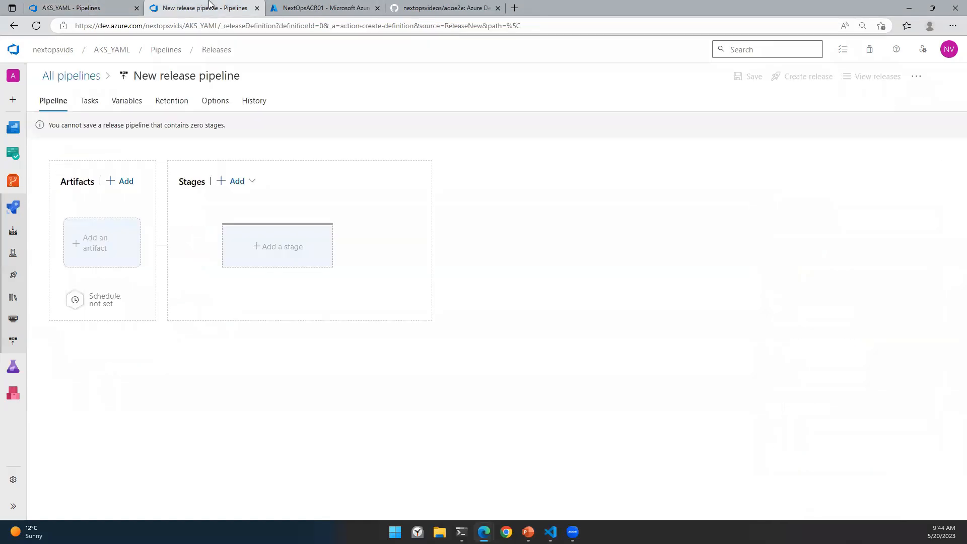
Step: Inspect the __SQLserver__ and __SQLuser__ tokens in src/MyHealth.Web/appsettings.json, then return to AKS_YAML
left_click(15, 183)
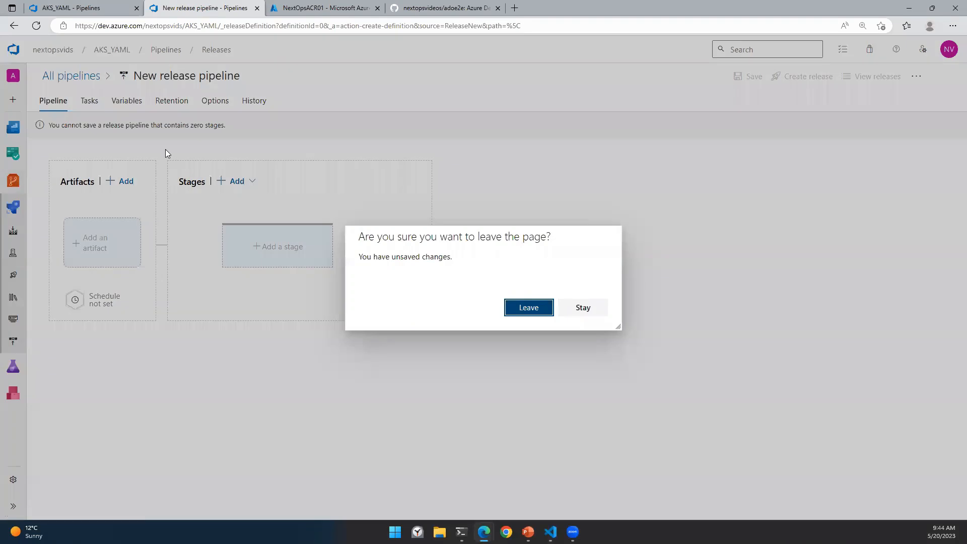
left_click(529, 308)
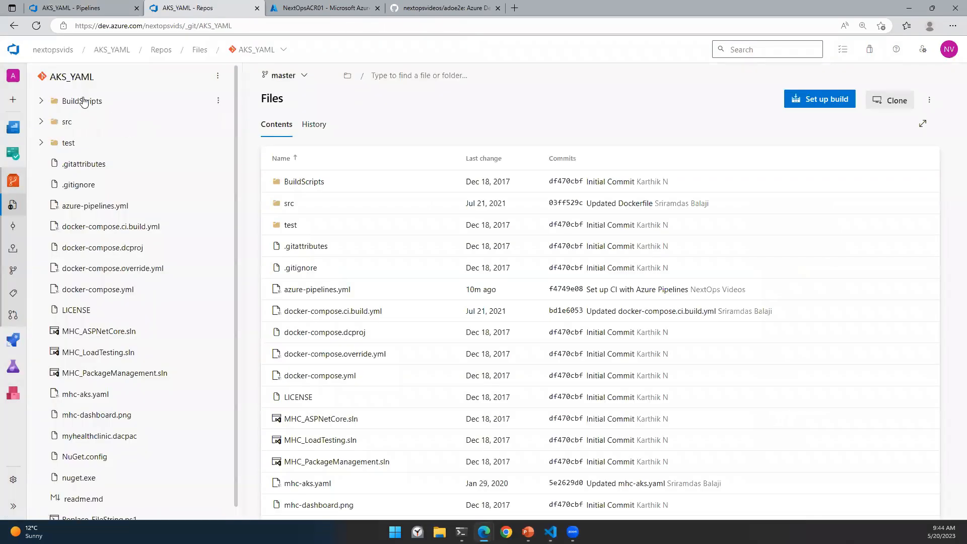
left_click(68, 123)
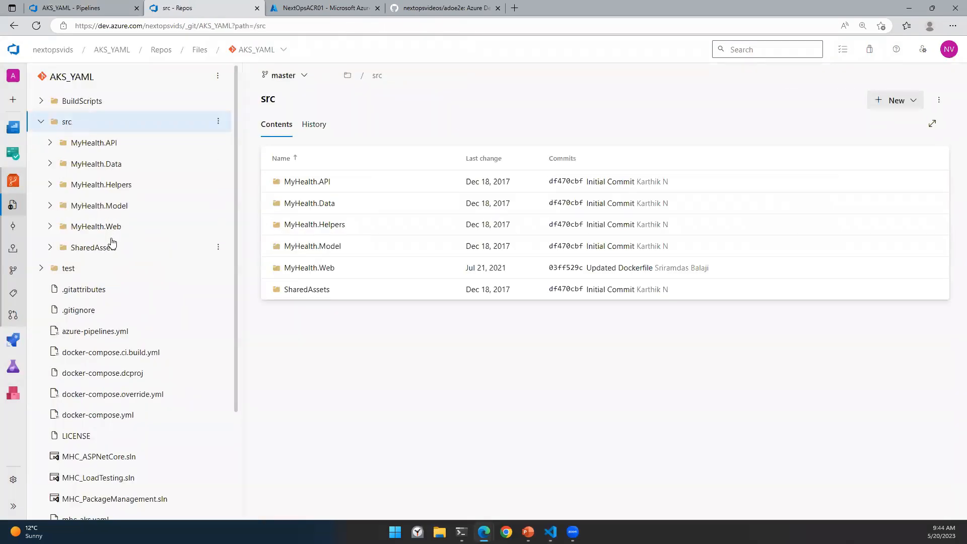
left_click(106, 227)
scroll(178, 397, "down", 9)
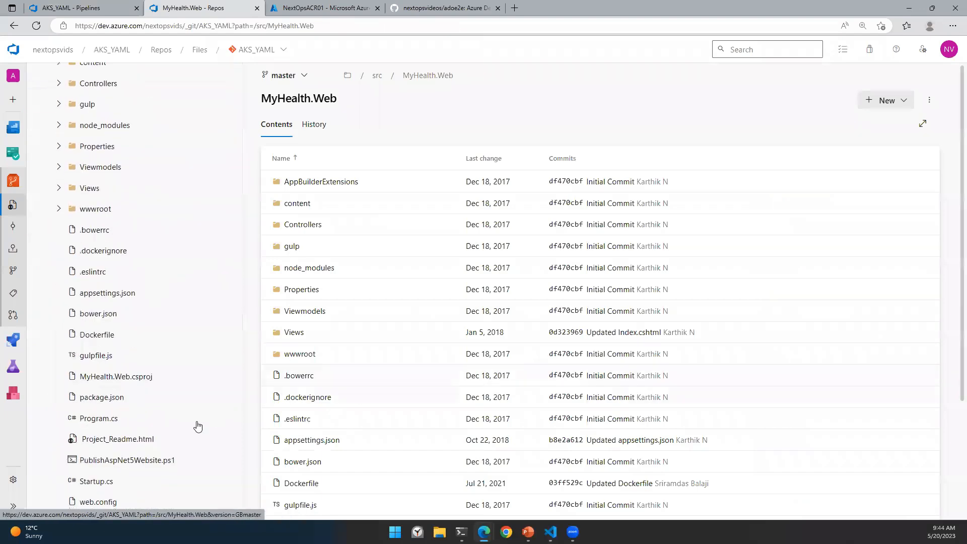
scroll(108, 217, "up", 2)
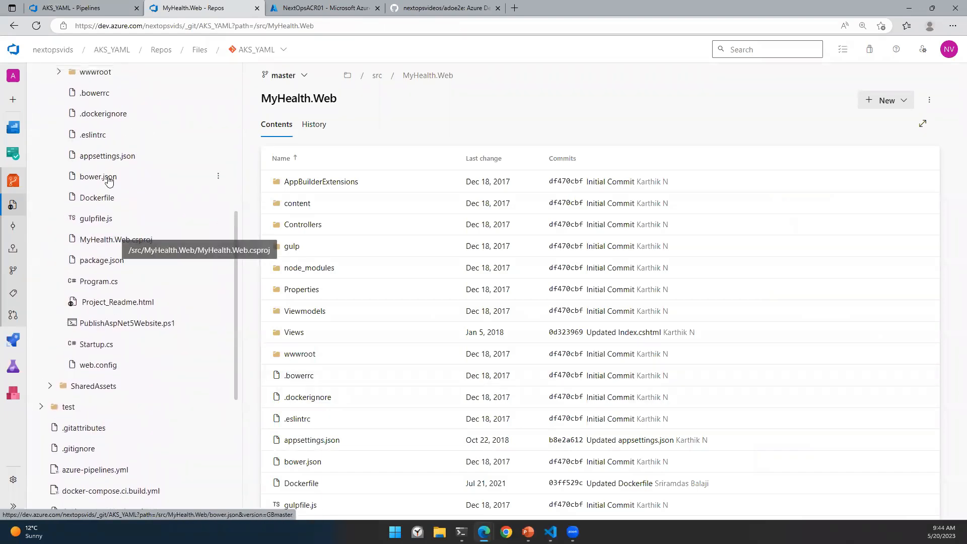
left_click(111, 157)
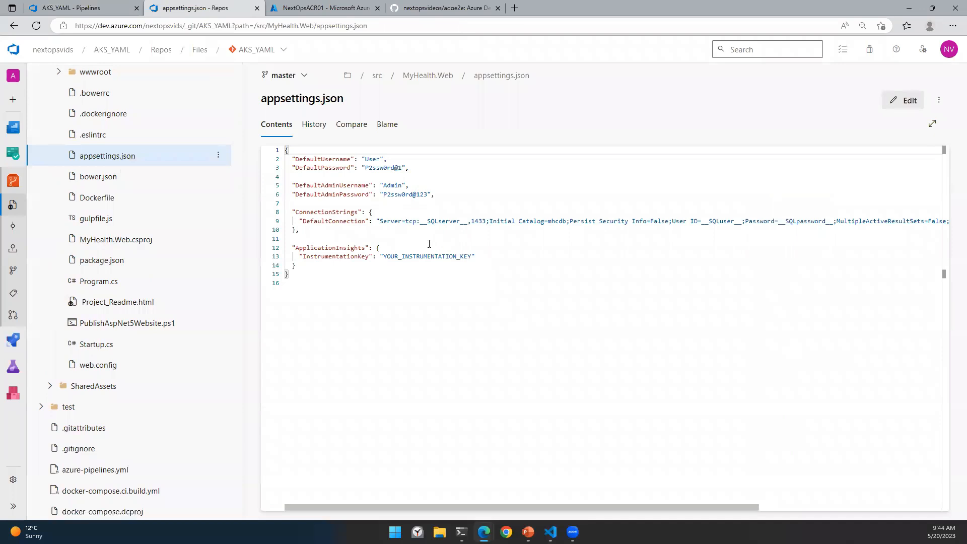
left_click_drag(419, 222, 468, 222)
left_click_drag(701, 222, 833, 222)
left_click(524, 304)
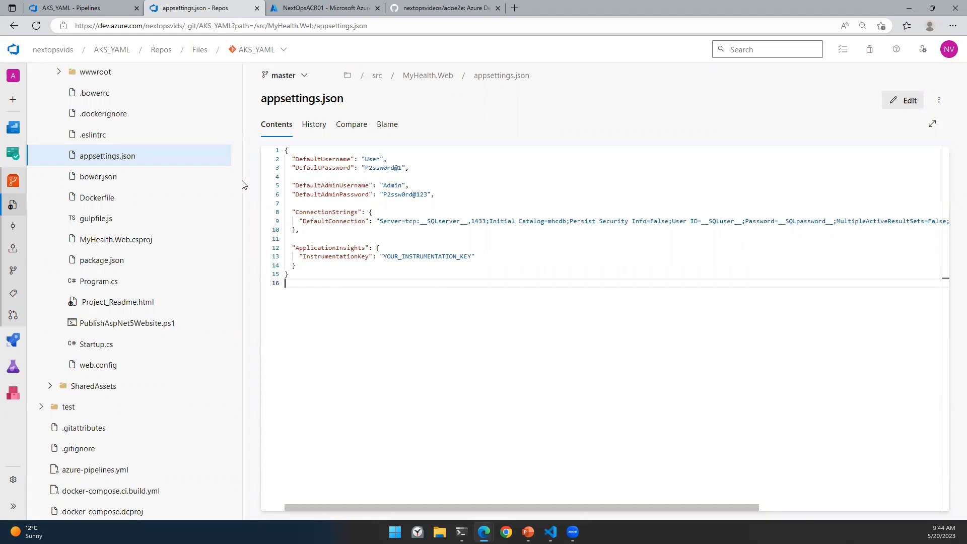
left_click(54, 7)
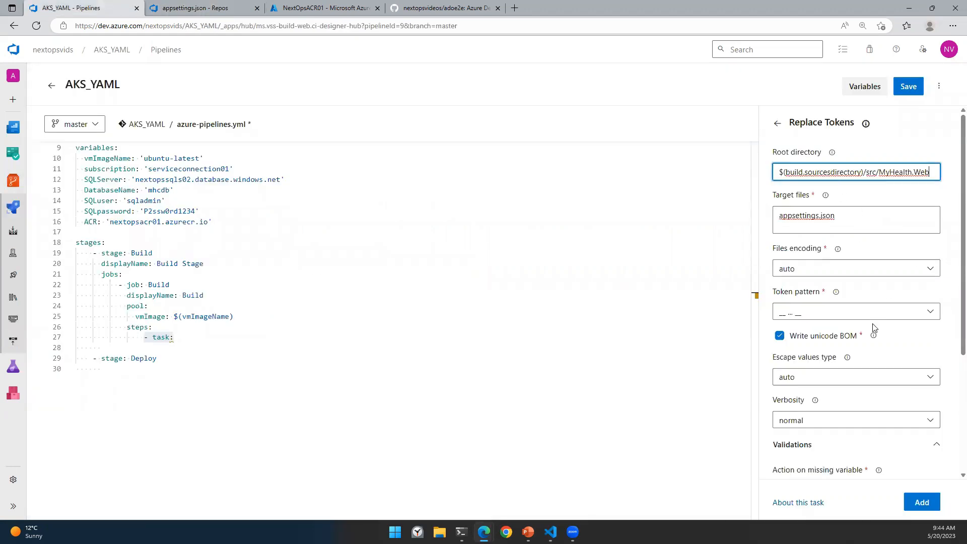
Step: Insert the configured Replace Tokens step into the Build job as a replacetokens@5 task
scroll(826, 335, "down", 3)
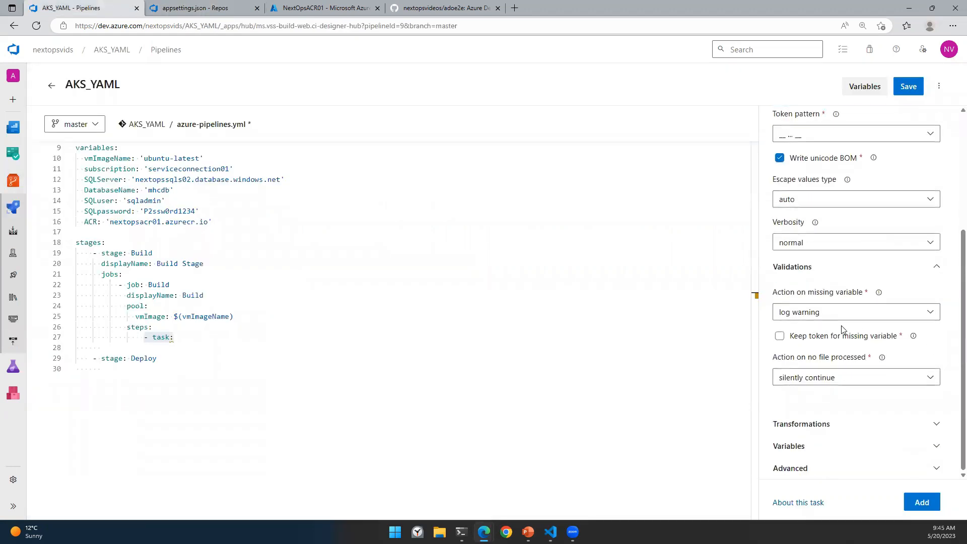
left_click(917, 509)
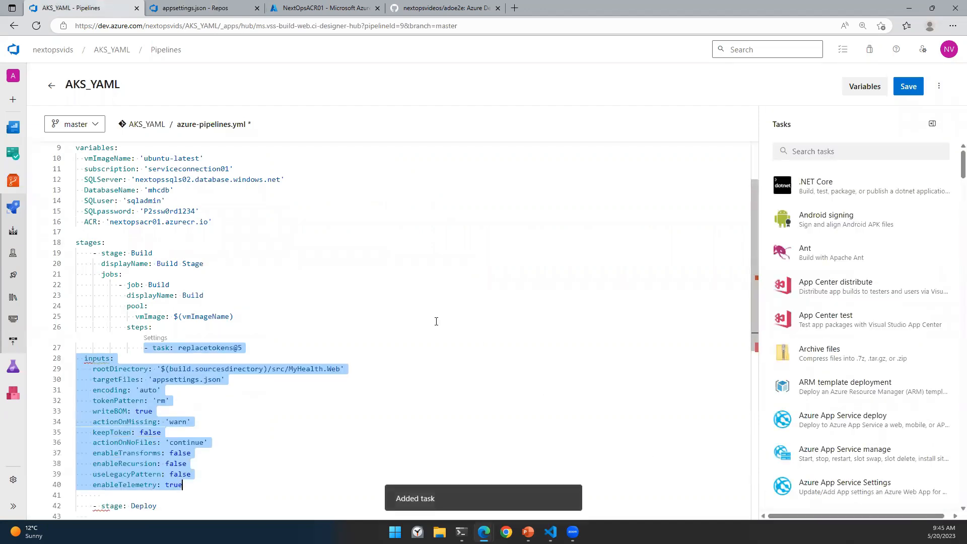
scroll(352, 303, "down", 2)
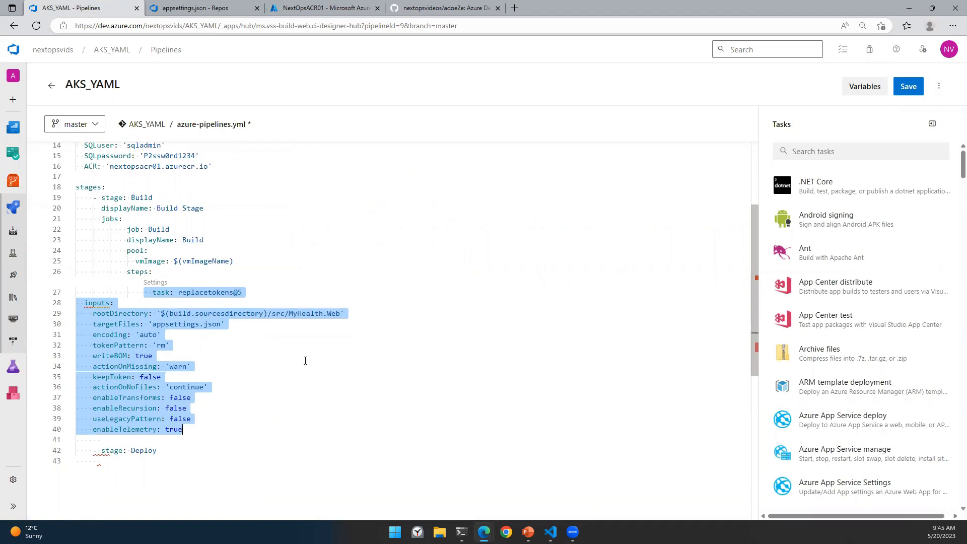
key("Tab")
key("shift+Tab")
Step: Re-indent the inputs block so it nests correctly under the replacetokens@5 task
left_click(155, 294)
left_click_drag(84, 302, 185, 431)
key("Tab")
key("Tab")
key("Tab")
key("Tab")
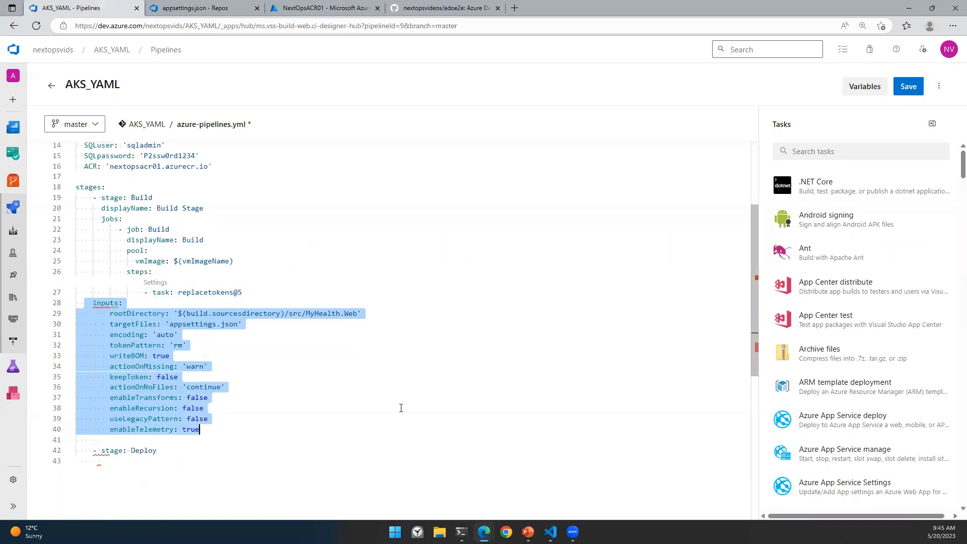
key("Tab")
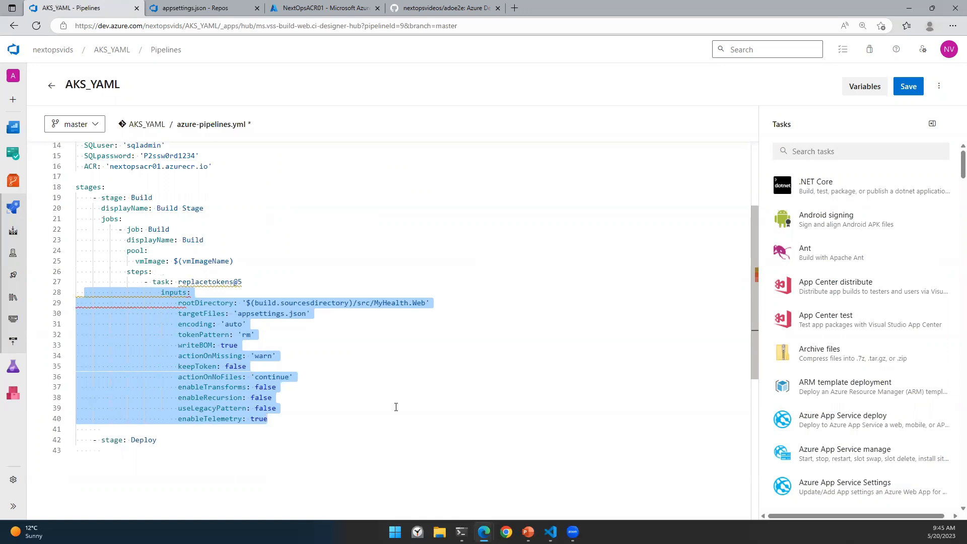
key("shift+Tab")
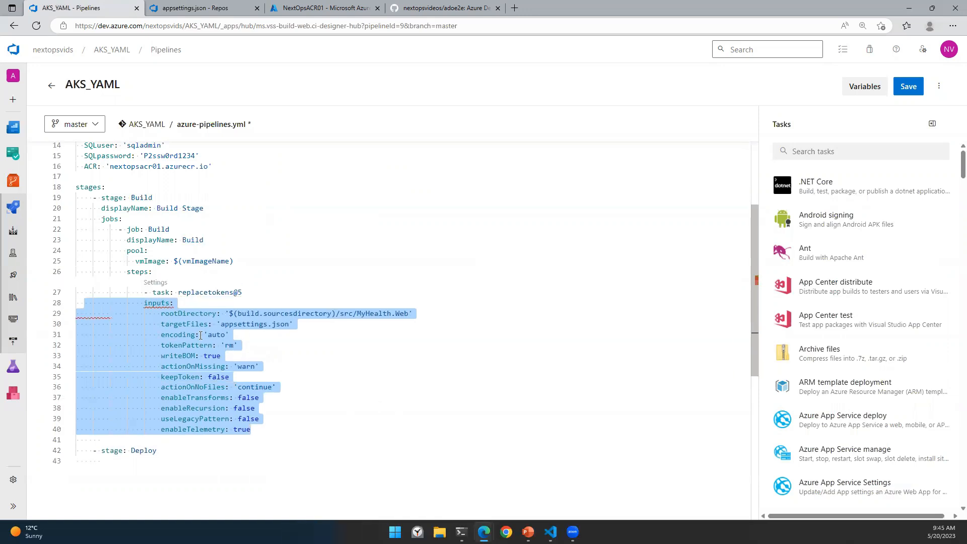
key("Left")
key("Tab")
left_click(381, 387)
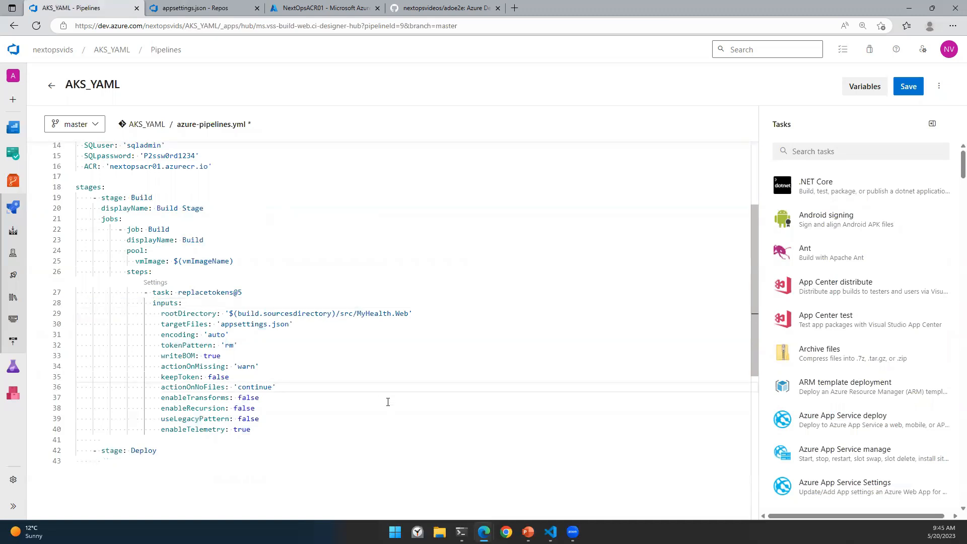
double_click(262, 324)
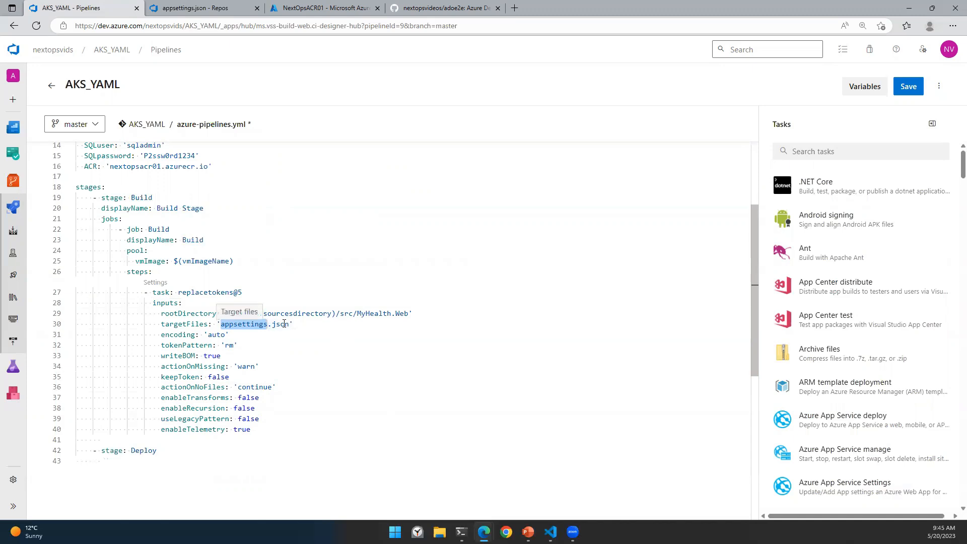
Step: Begin a new '- task:' line on line 41, below the replacetokens@5 inputs
double_click(229, 345)
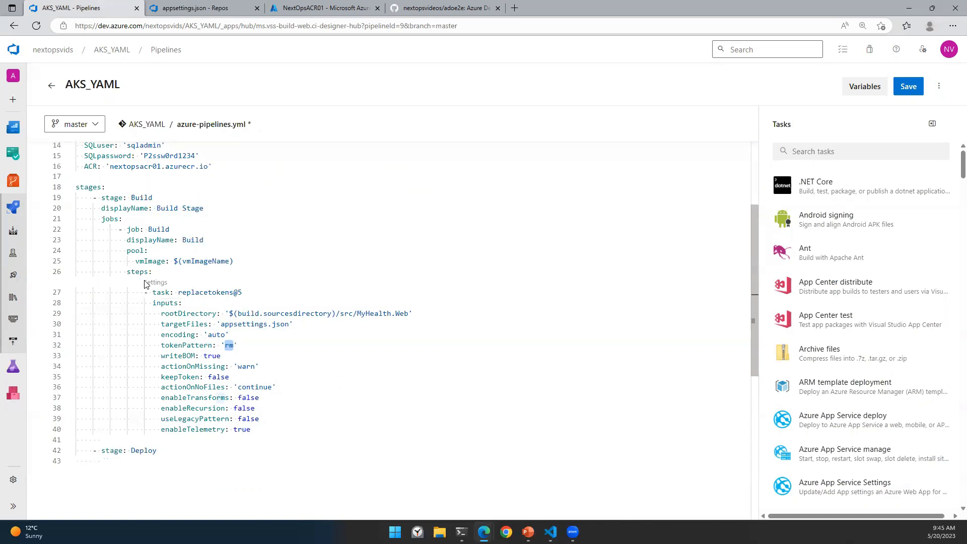
left_click(262, 431)
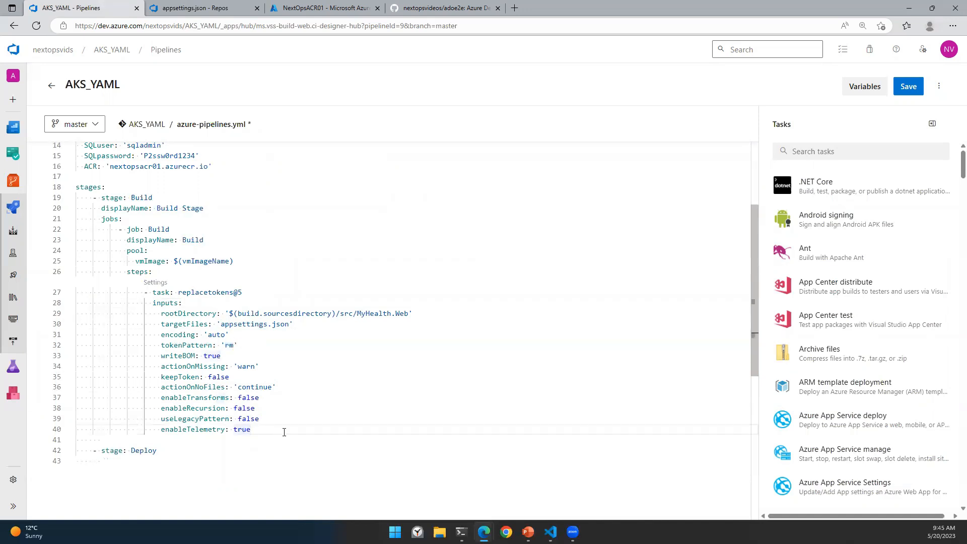
key("Return")
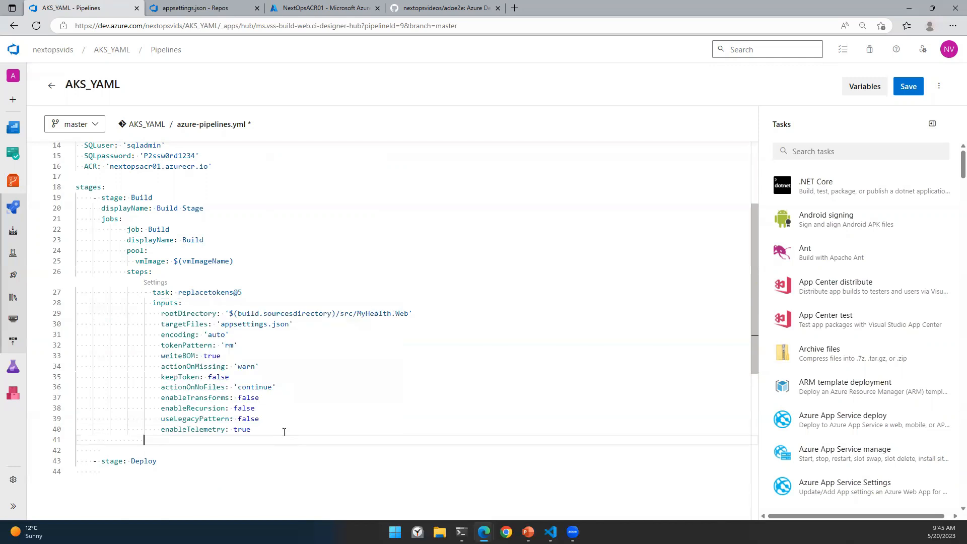
type("- task:")
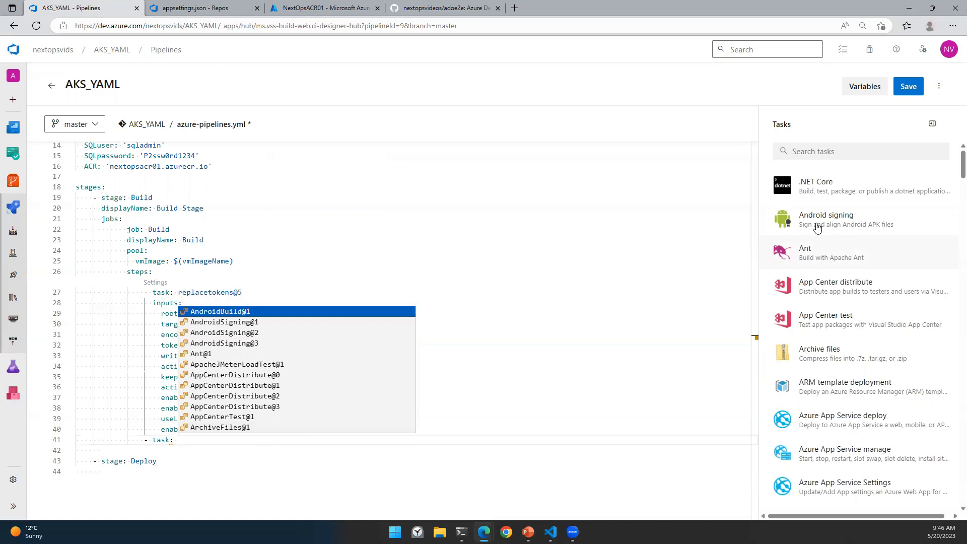
Step: Configure Replace Tokens with root directory $(build.sourcesdirectory) and target files mhs-aks.yaml
left_click(814, 151)
type("repl")
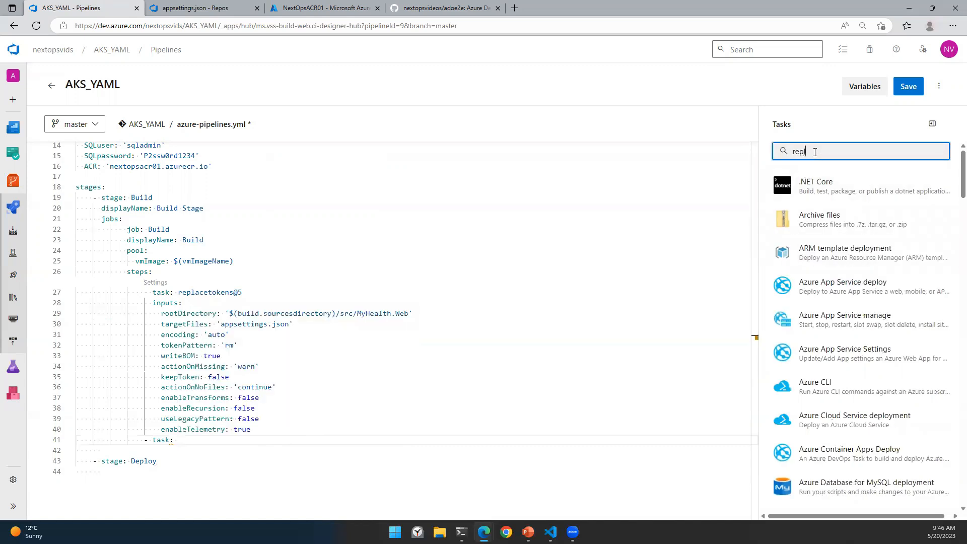
left_click(812, 226)
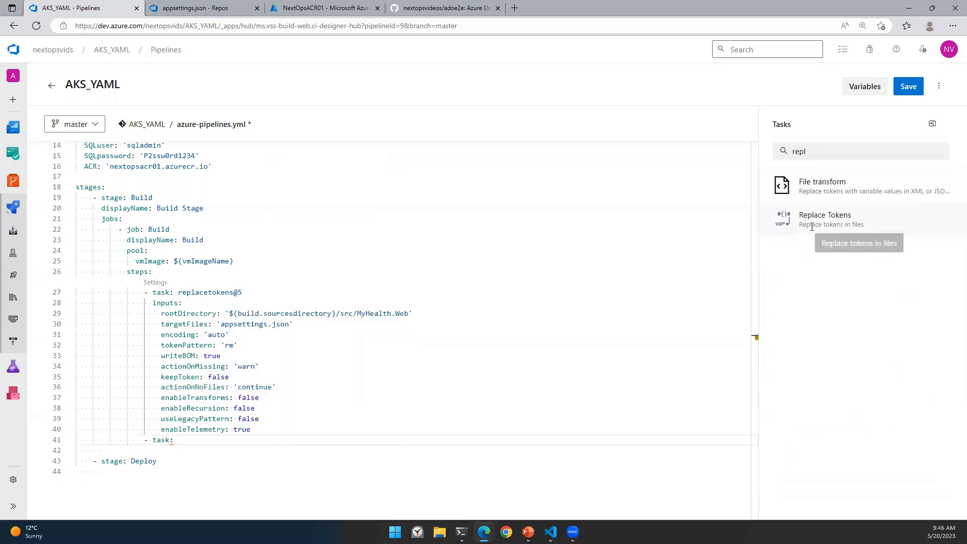
left_click(808, 164)
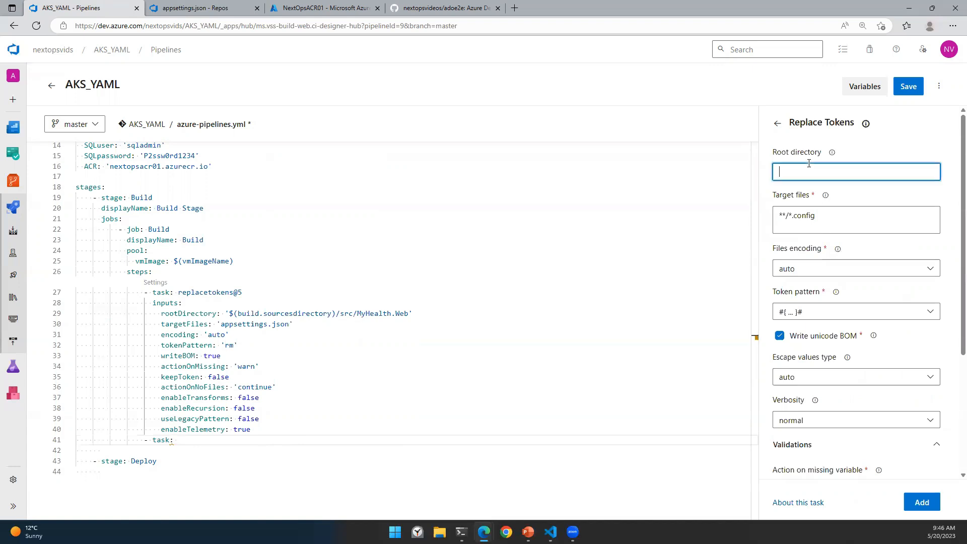
left_click_drag(229, 313, 337, 314)
key("ctrl+c")
left_click(785, 174)
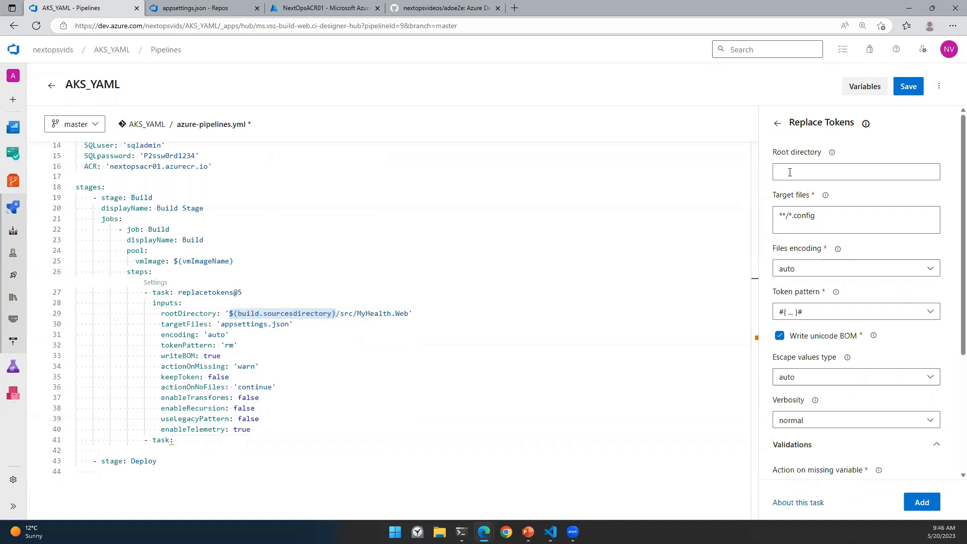
key("ctrl+v")
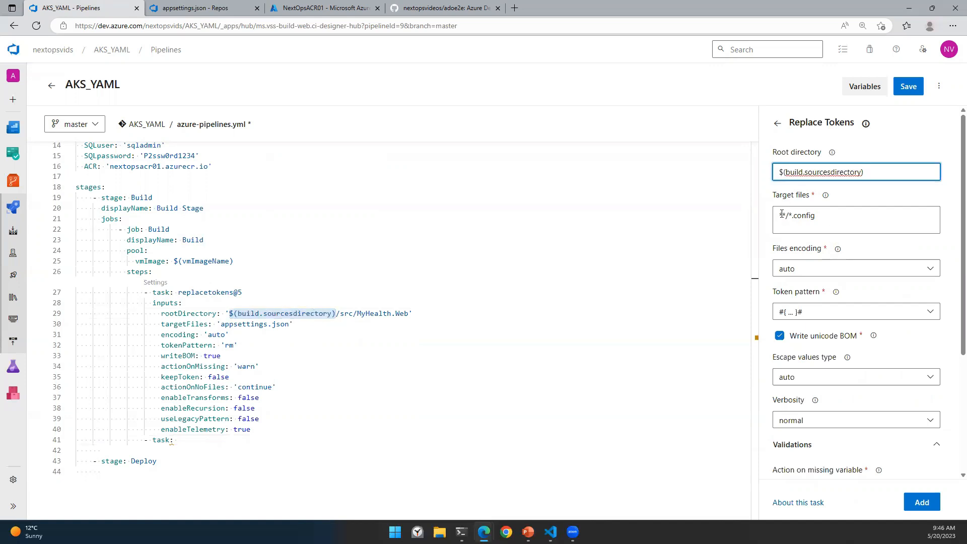
left_click_drag(777, 217, 841, 219)
type("m")
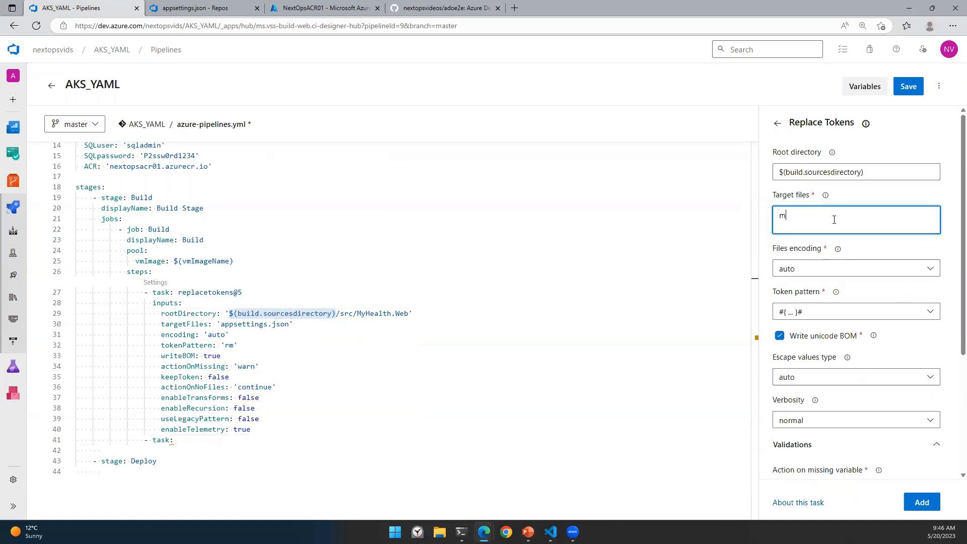
type("hs-aks.yaml")
left_click(199, 7)
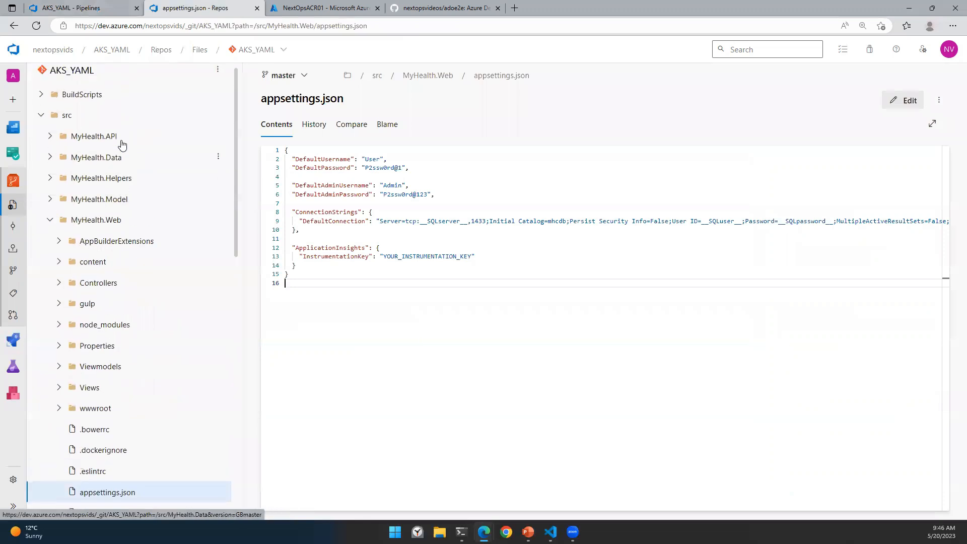
left_click(85, 78)
left_click(51, 126)
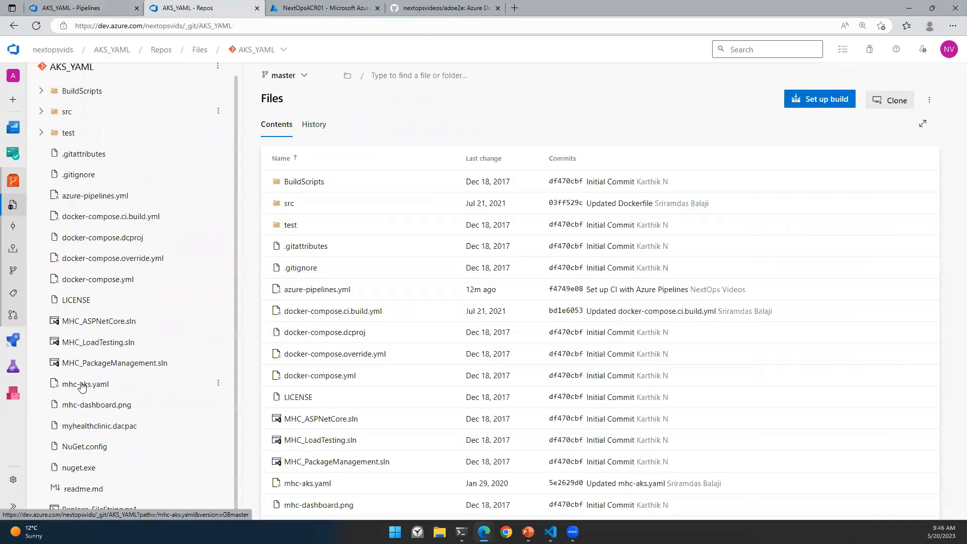
left_click(82, 386)
left_click_drag(259, 101, 351, 101)
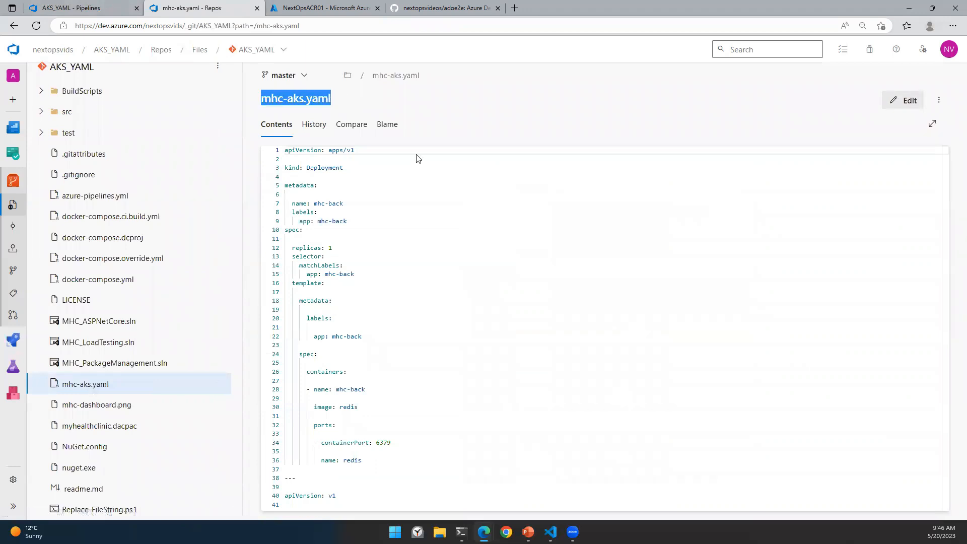
scroll(452, 378, "down", 5)
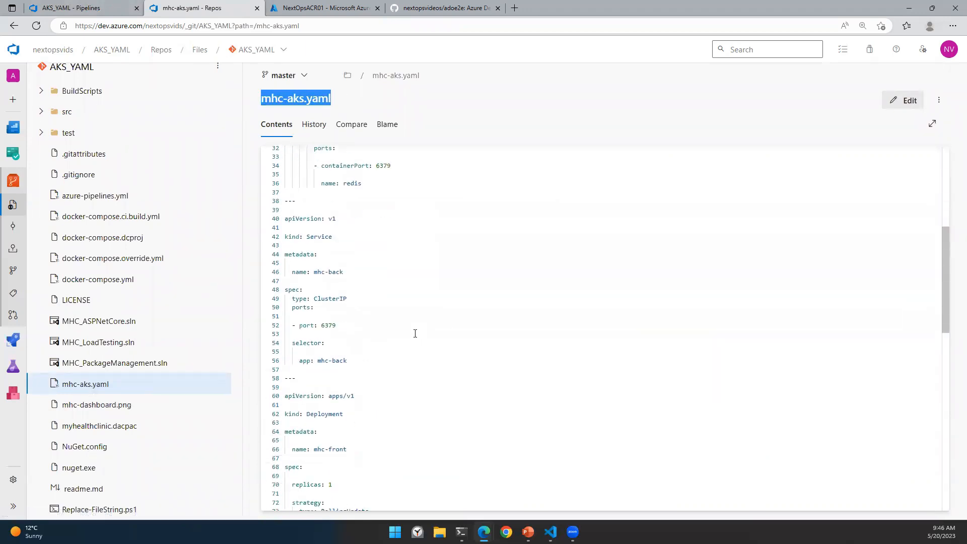
scroll(335, 337, "down", 7)
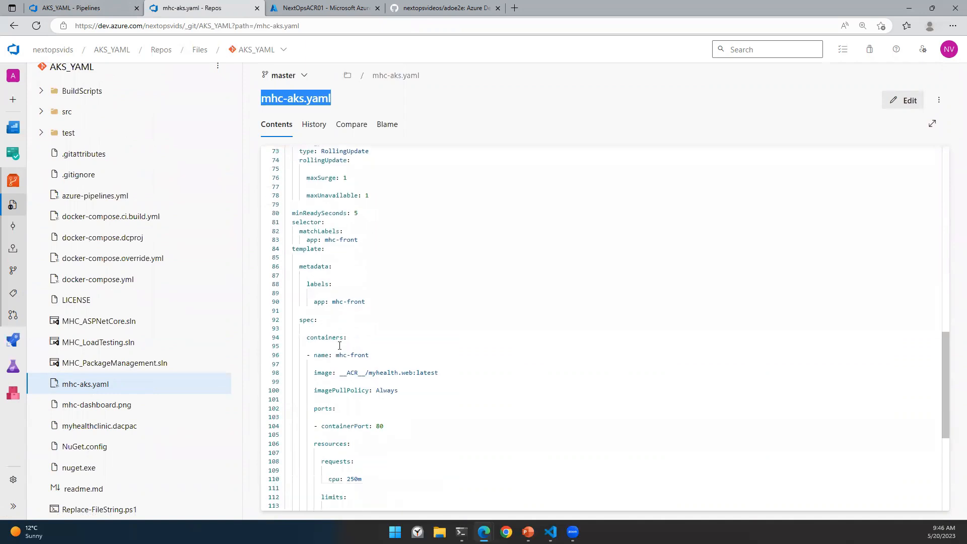
left_click_drag(339, 372, 366, 372)
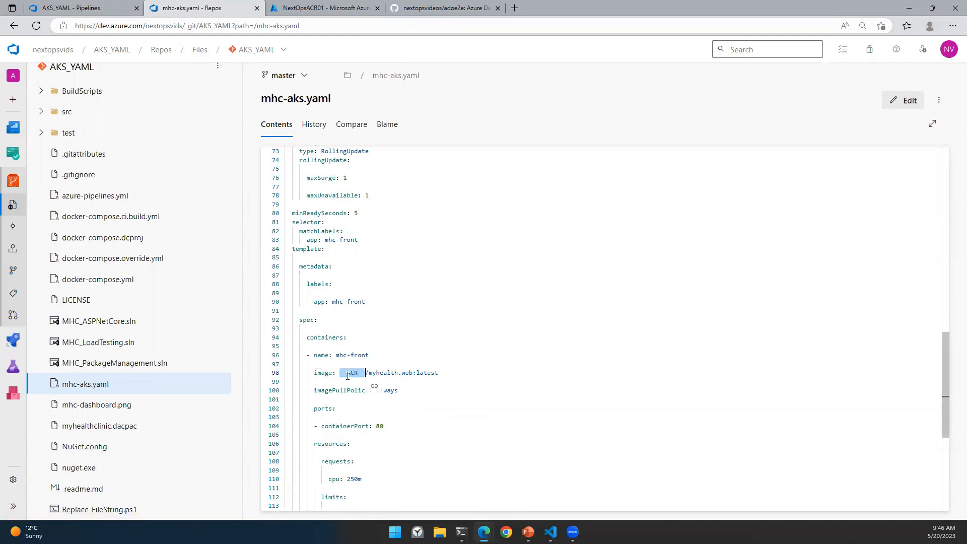
left_click(98, 7)
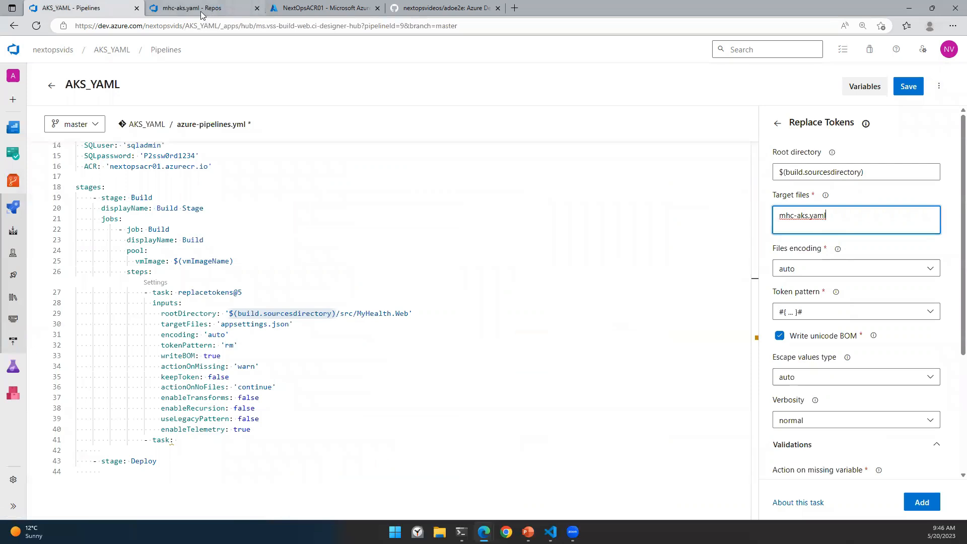
Step: Set the token pattern to __ ... __ and insert the second replacetokens@5 task at line 41
left_click(828, 312)
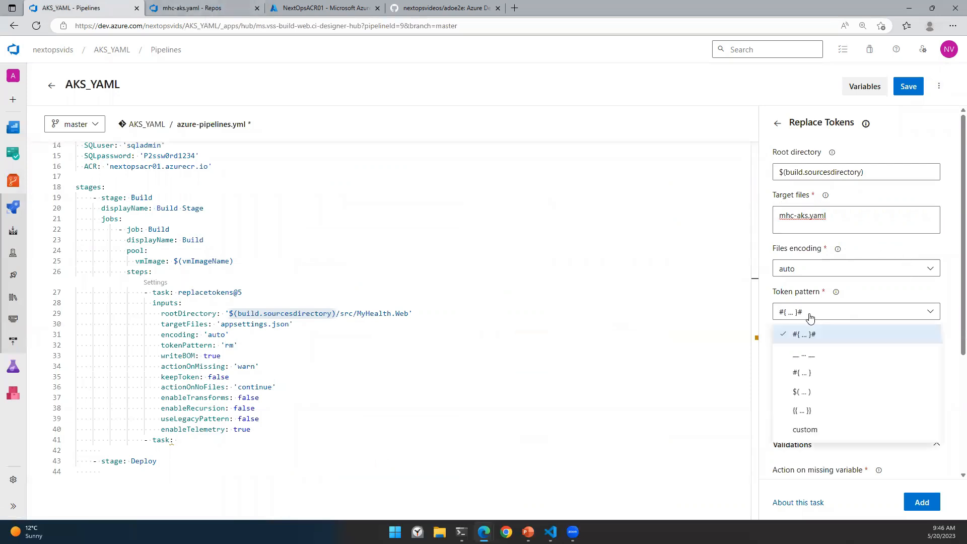
left_click(812, 369)
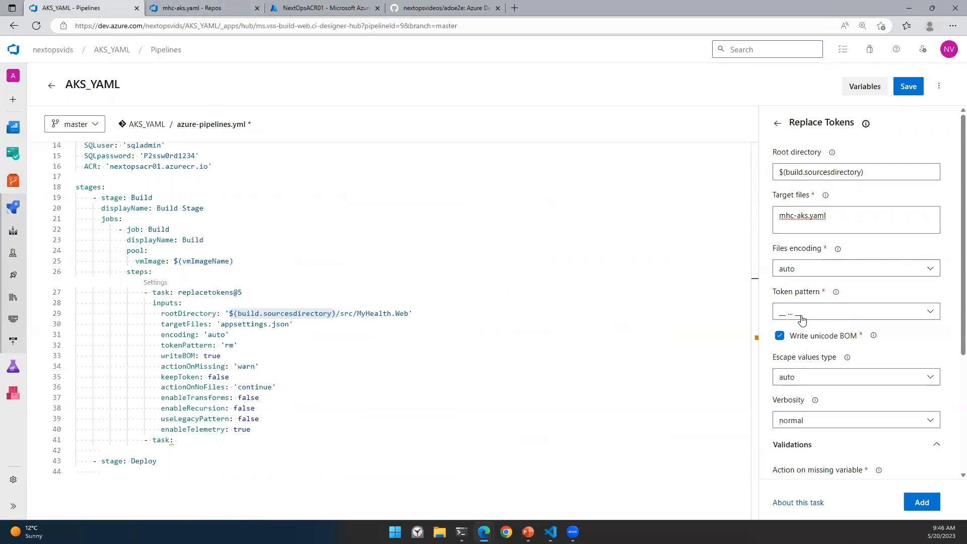
left_click(147, 440)
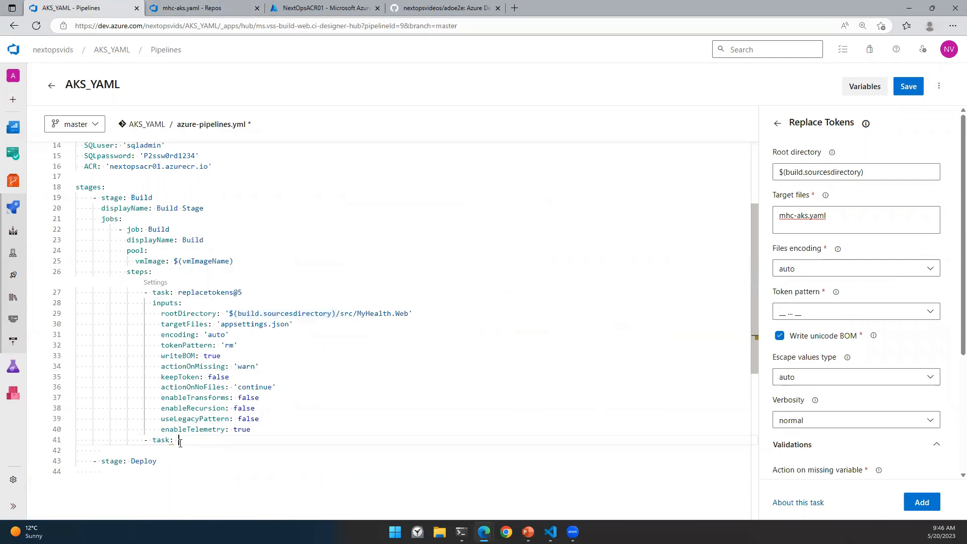
triple_click(147, 441)
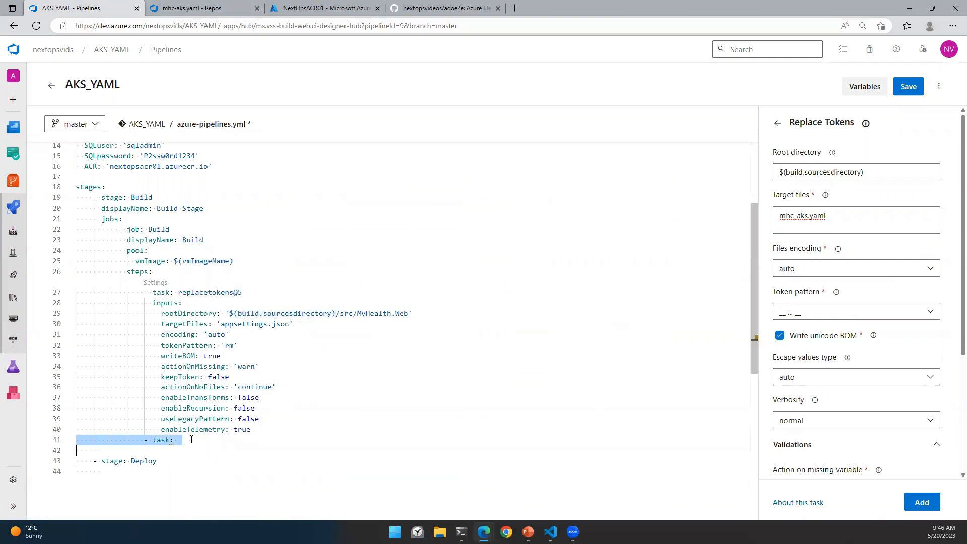
left_click_drag(175, 441, 144, 441)
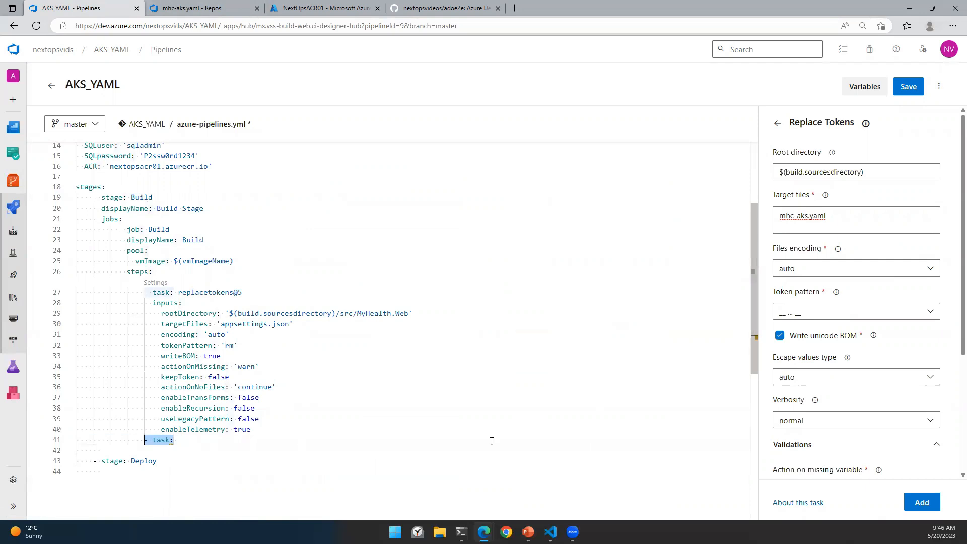
left_click(922, 502)
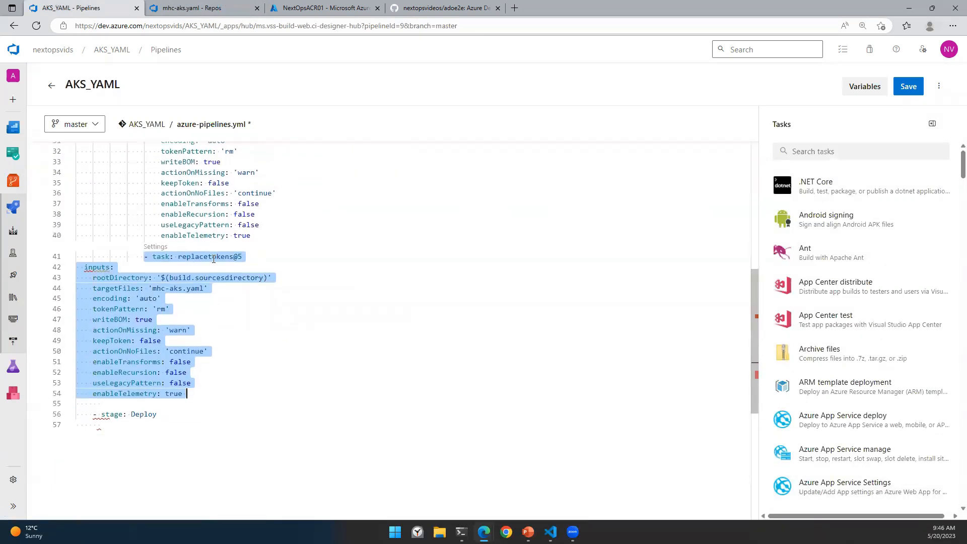
Step: Indent the new task's inputs block so it nests under replacetokens@5
left_click(84, 267)
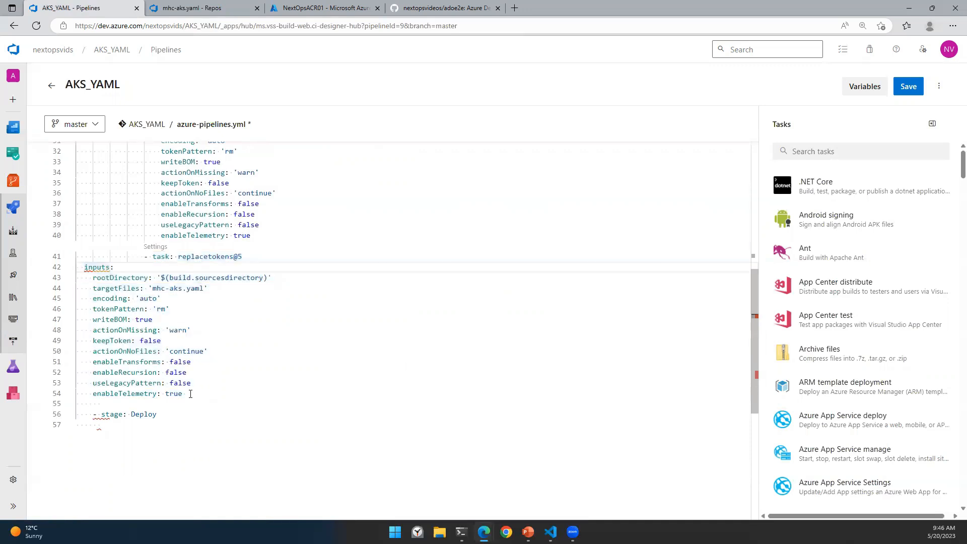
left_click(191, 393, "shift")
key("Tab")
key("Tab")
key("Tab")
key("Tab")
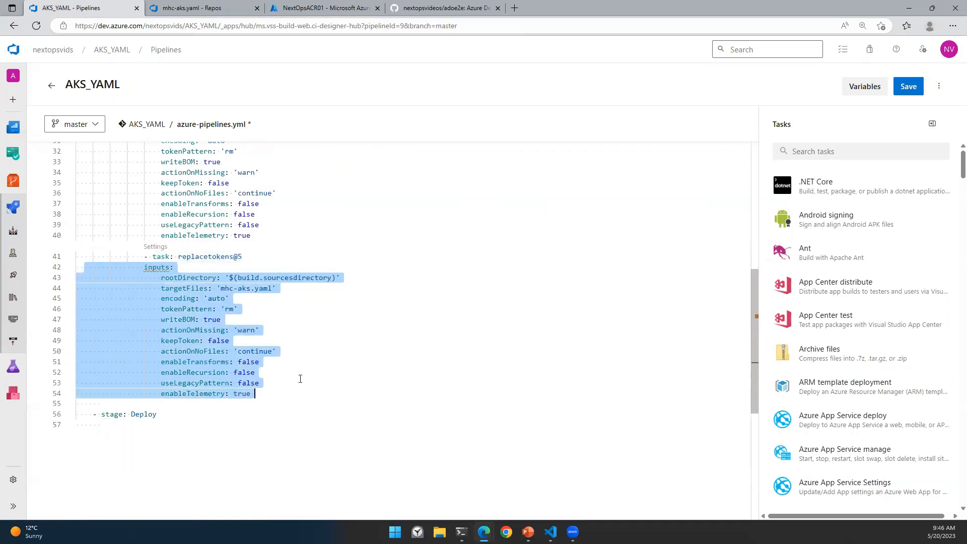
left_click(144, 268)
left_click(319, 361)
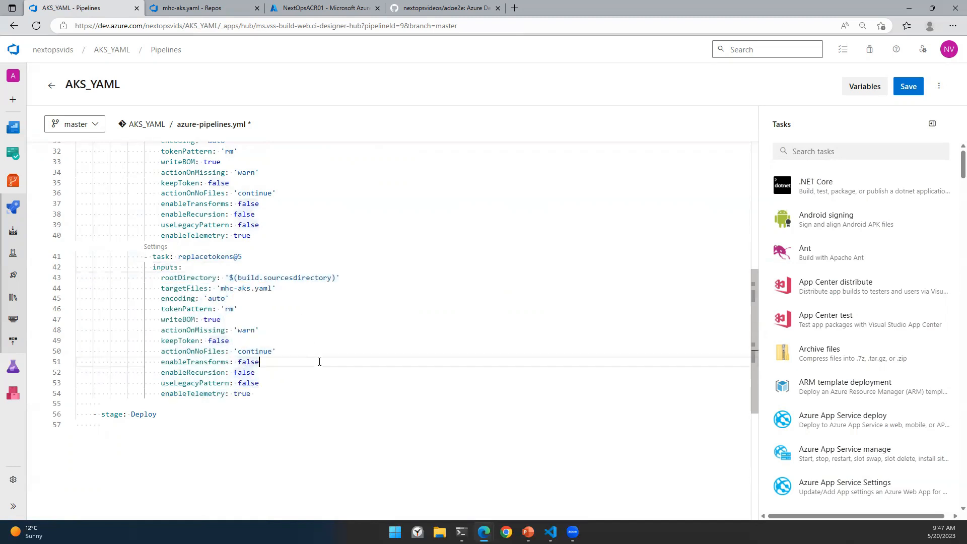
left_click(287, 398)
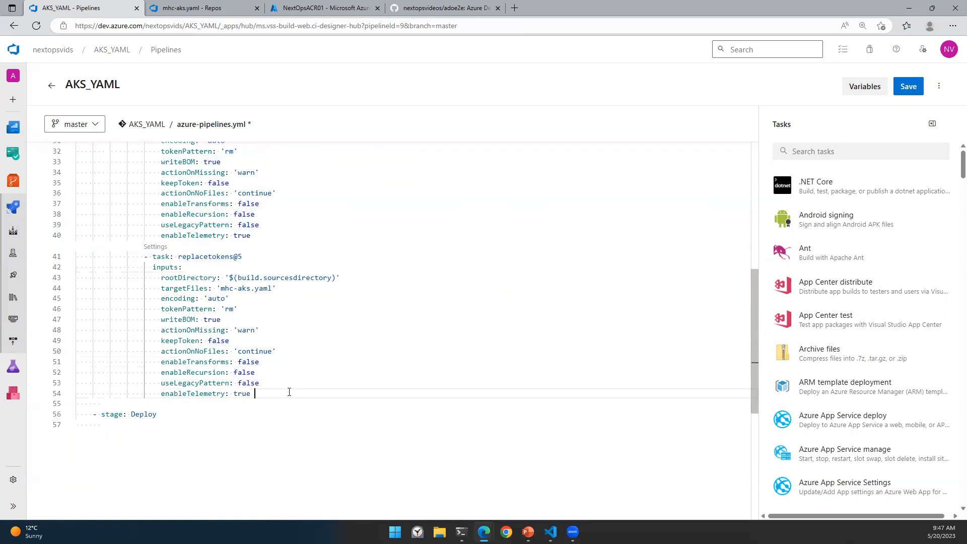
Step: Start a new '-task' line one indent level back after enableTelemetry: true
key("Return")
key("BackSpace")
type("-task:")
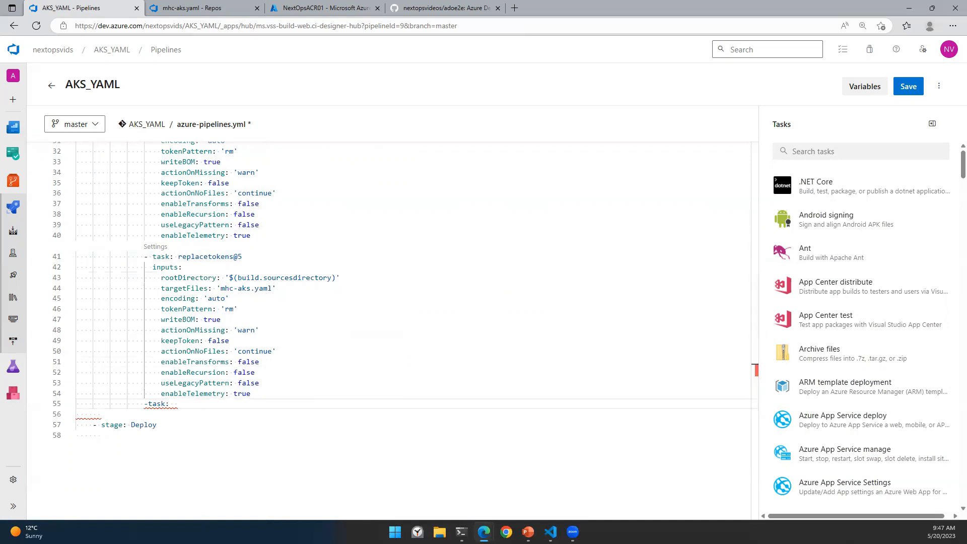
Step: Configure a Docker Compose task with subscription serviceconnection01 and container registry NextOpsACR01
left_click(816, 151)
type("Dock")
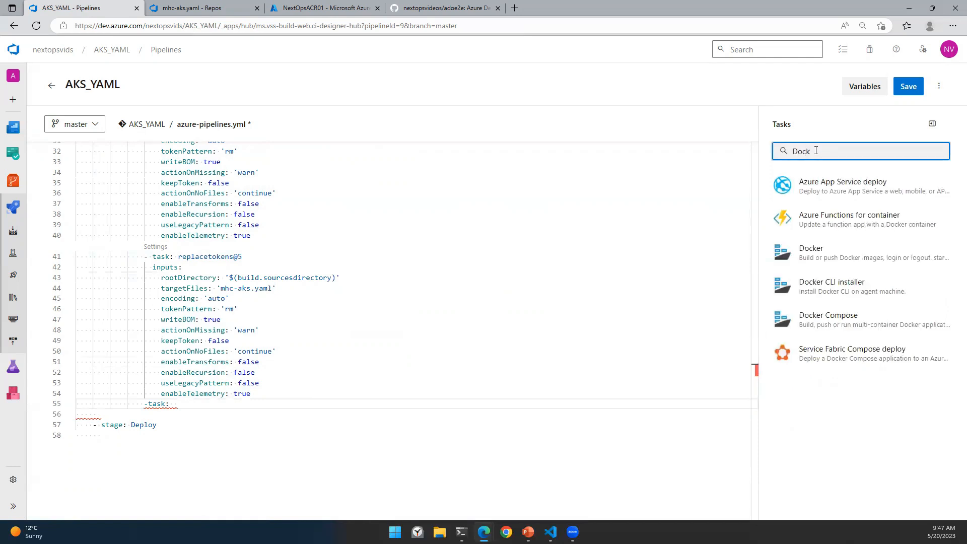
left_click(852, 322)
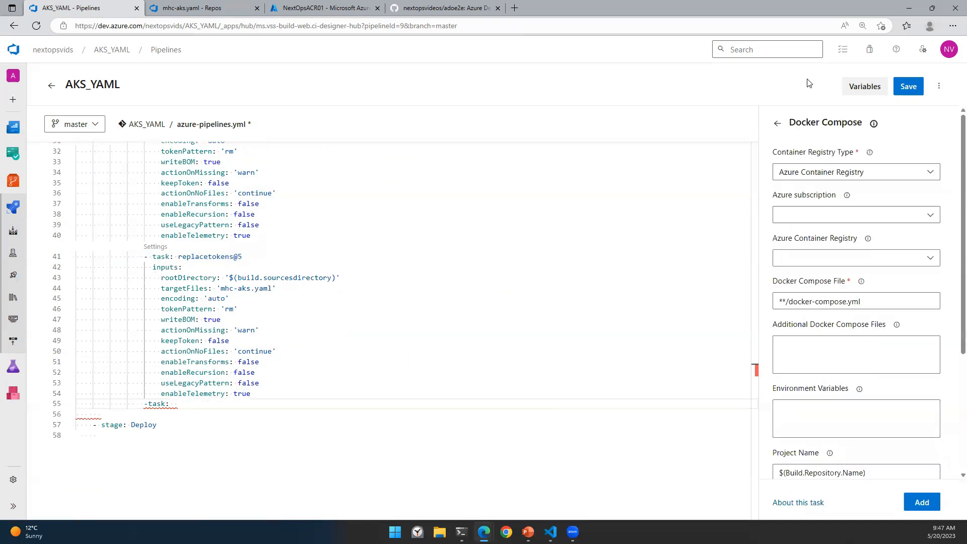
left_click(841, 220)
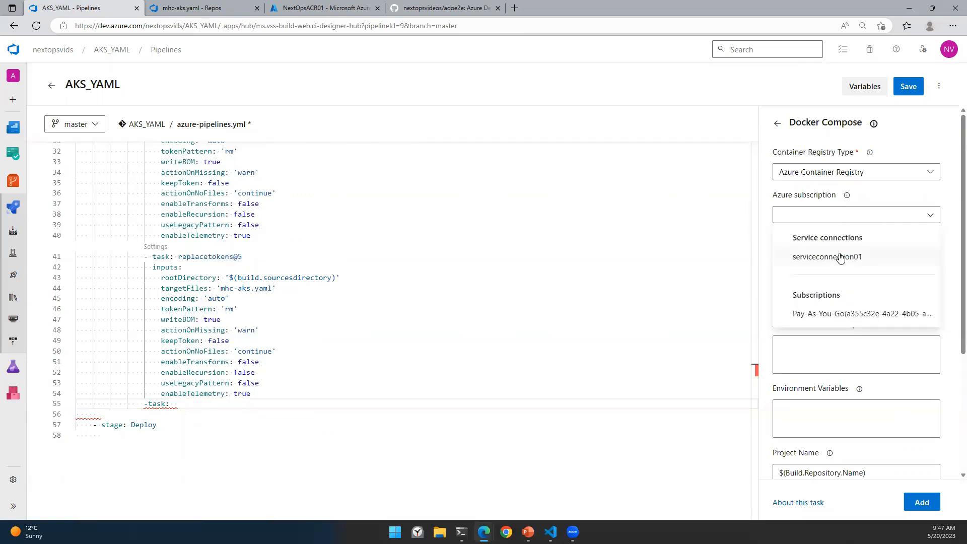
left_click(834, 257)
left_click(828, 258)
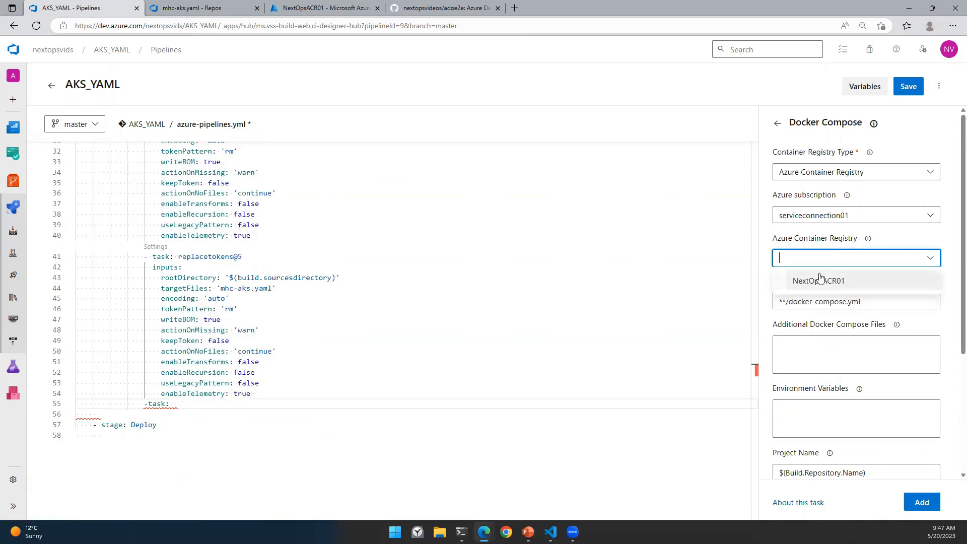
left_click(818, 281)
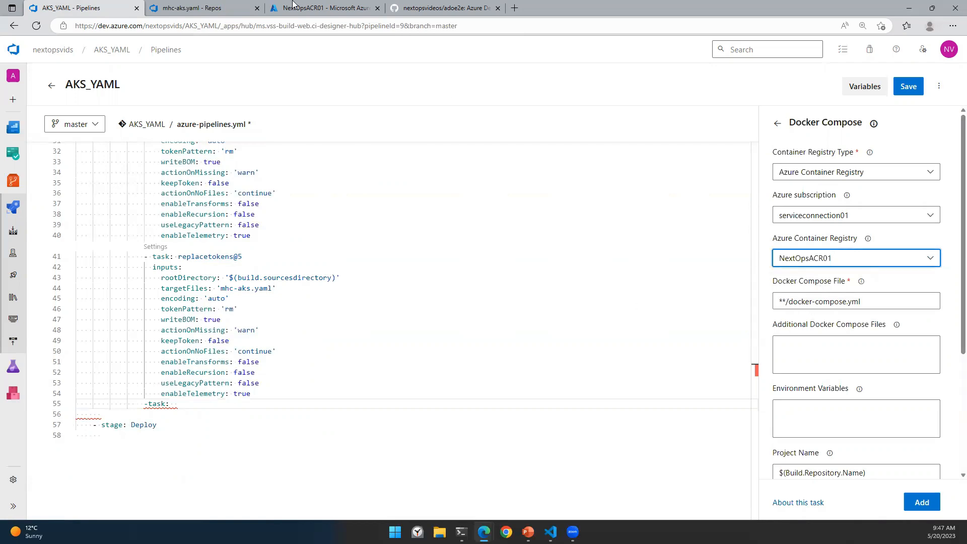
Step: Copy the docker-compose.ci.build.yml file name from the repository files
left_click(192, 8)
left_click(133, 217)
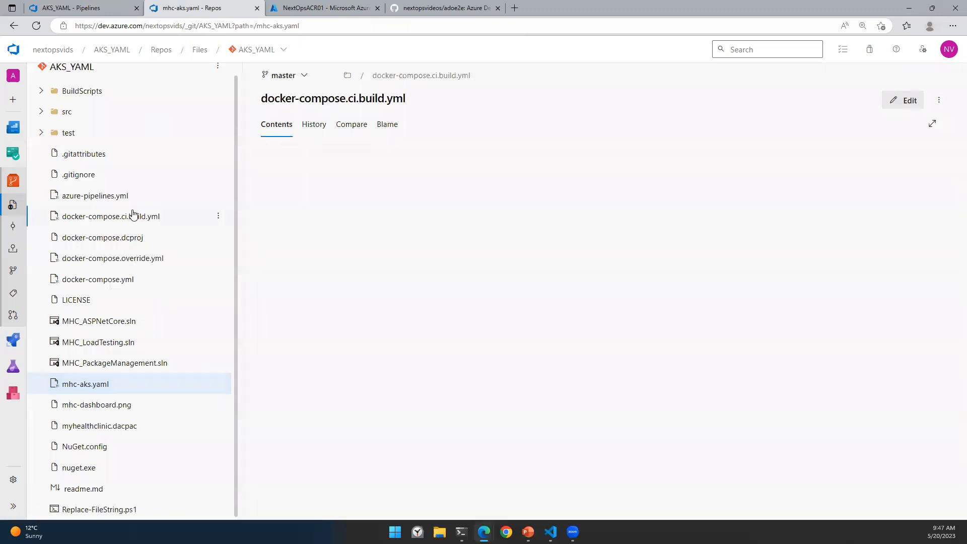
left_click_drag(263, 98, 419, 96)
key("ctrl+c")
left_click(109, 6)
left_click(901, 302)
Step: Insert a Docker Compose task using docker-compose.ci.build.yml with action Run service images
key("ctrl+a")
key("ctrl+v")
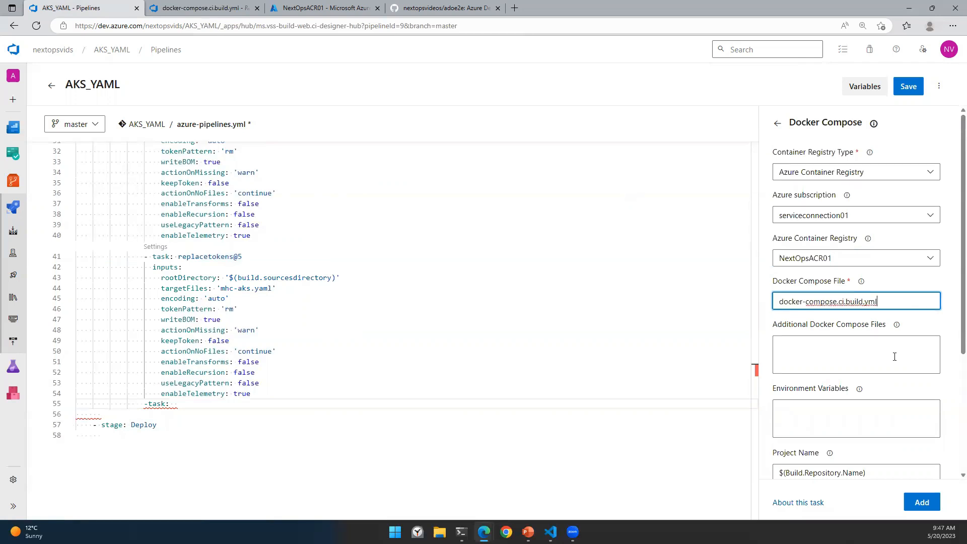
scroll(886, 351, "down", 3)
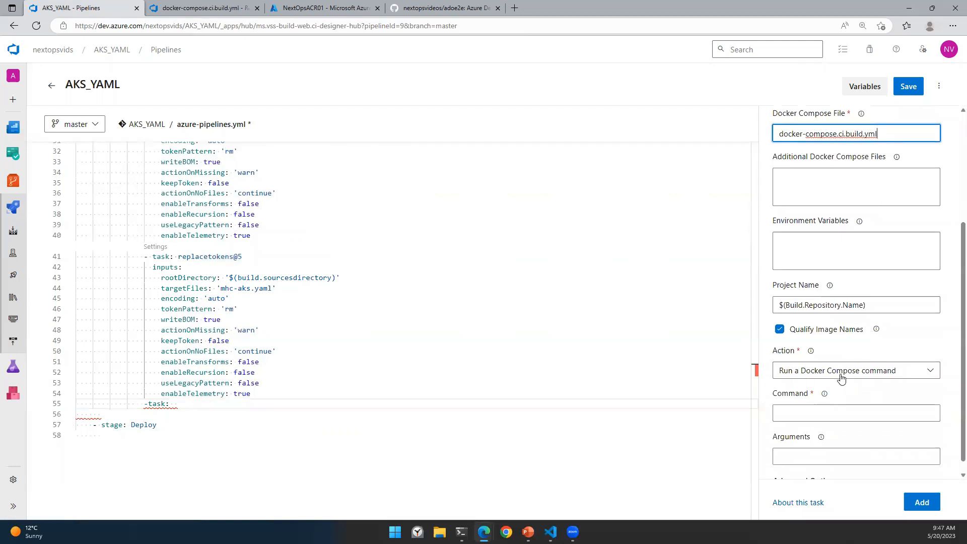
scroll(840, 378, "down", 1)
left_click(832, 358)
left_click(831, 359)
left_click(832, 358)
left_click(831, 358)
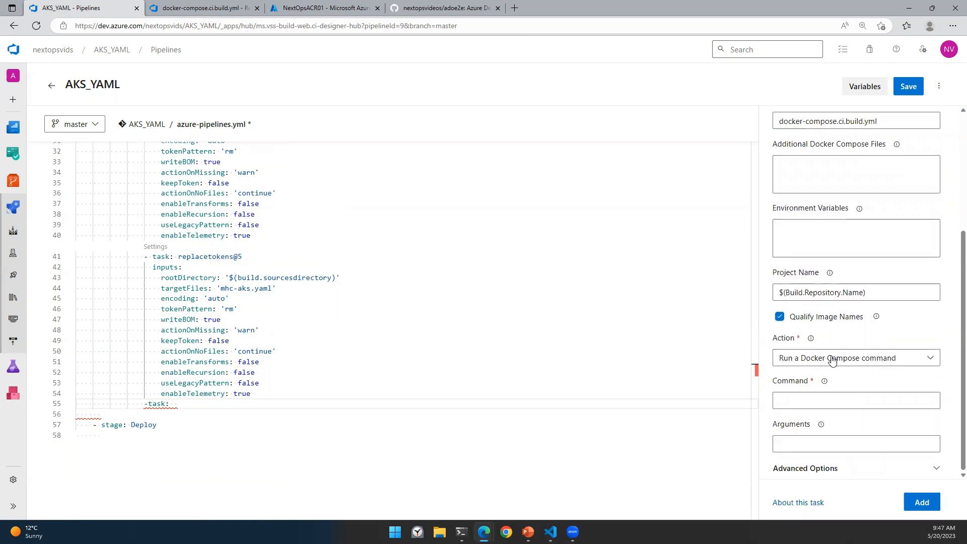
left_click(832, 358)
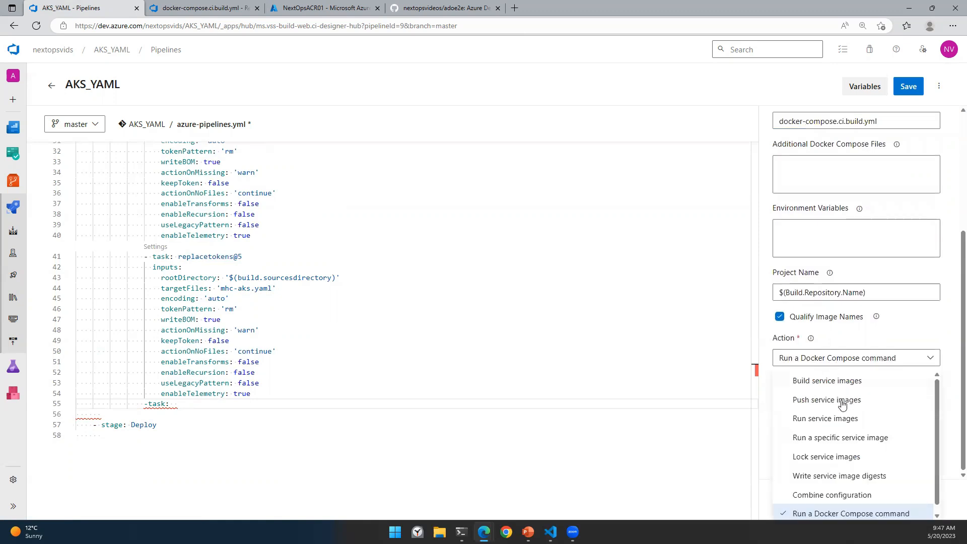
left_click(847, 420)
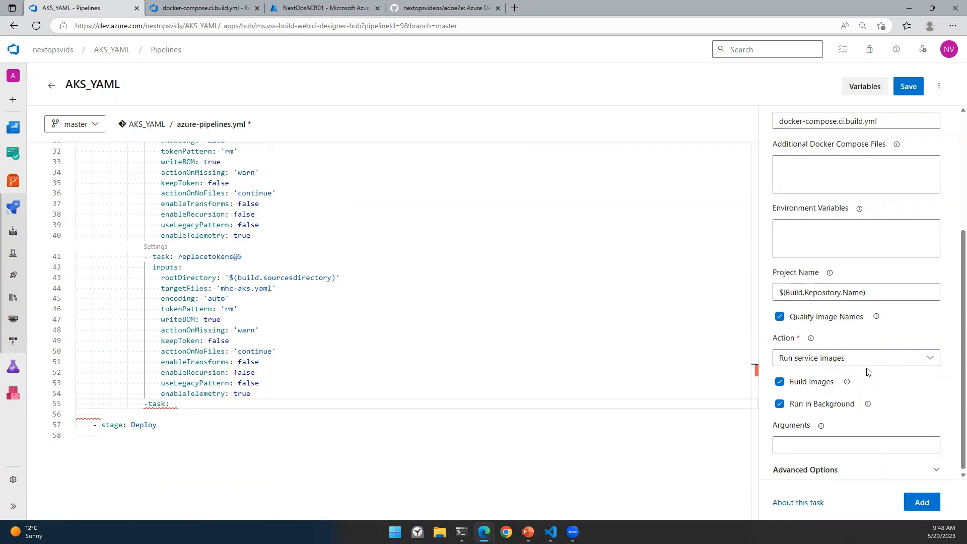
left_click(921, 502)
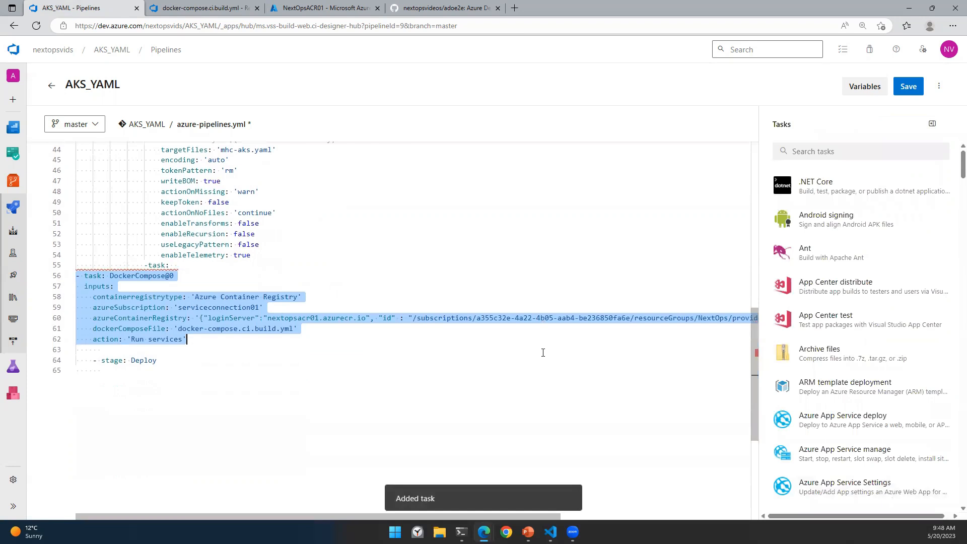
Step: Indent the inserted DockerCompose@0 task lines beneath the previous task
left_click_drag(196, 264, 145, 265)
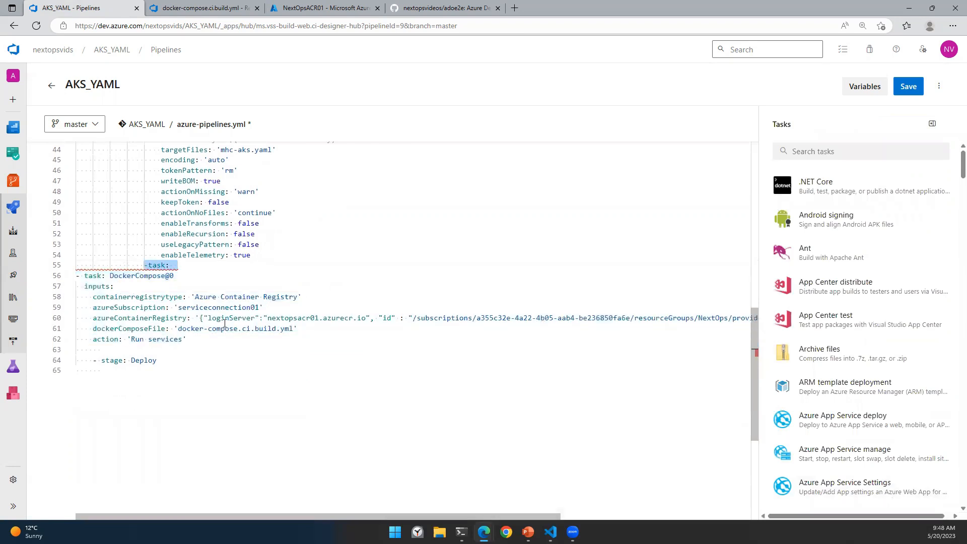
left_click(77, 276)
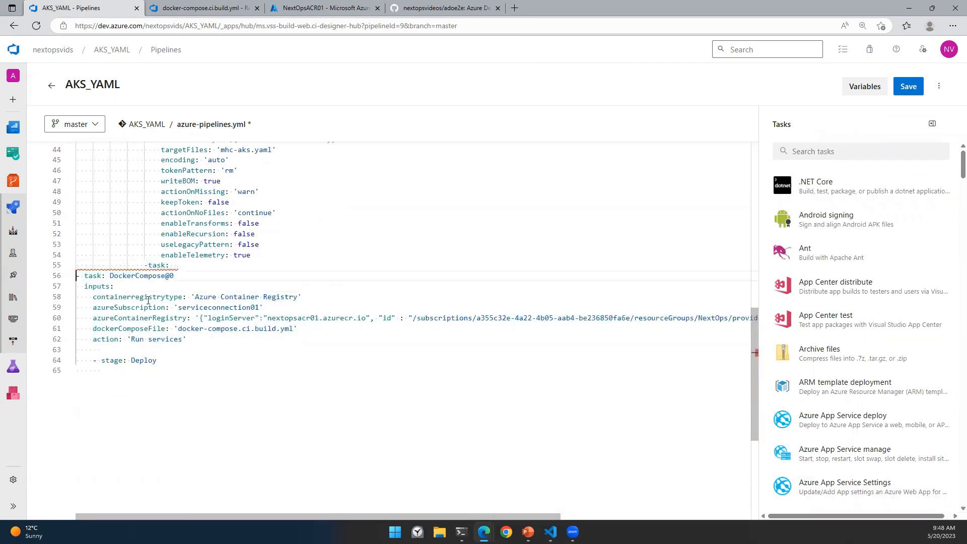
left_click(249, 342, "shift")
key("Tab")
key("Tab")
key("Tab")
key("Tab")
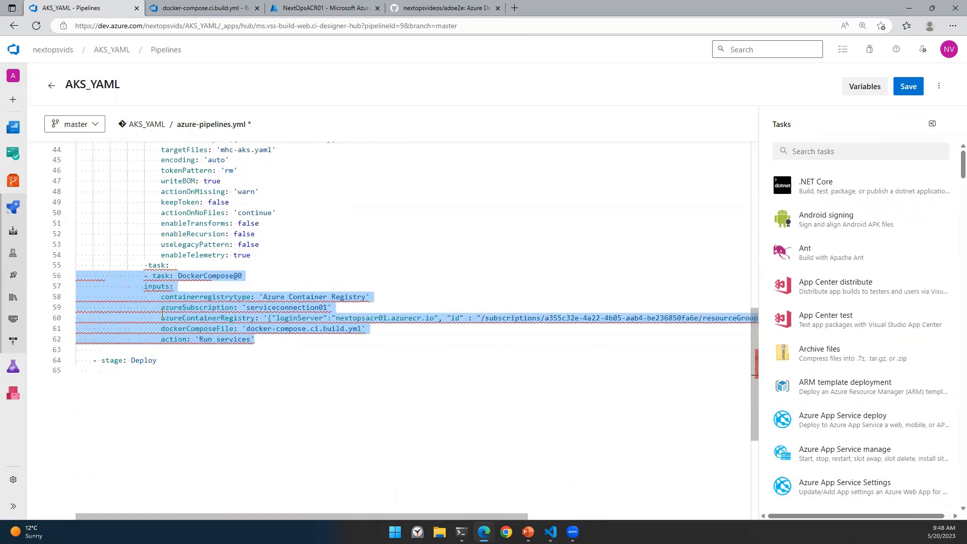
Step: Delete the stray -task: on line 55 and fix spacing of '- task' and inputs on lines 56–57
left_click(154, 275)
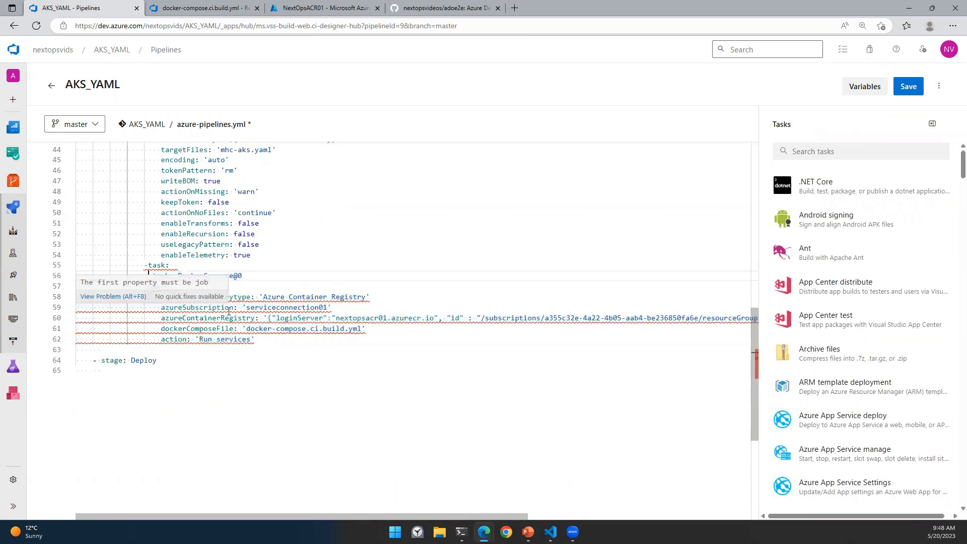
key("Delete")
left_click(145, 290)
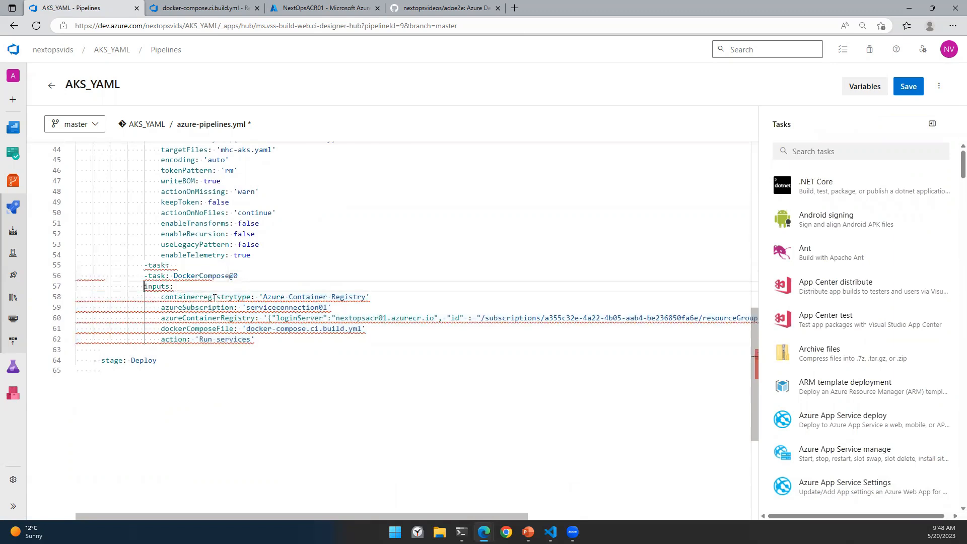
left_click_drag(174, 265, 140, 265)
key("BackSpace")
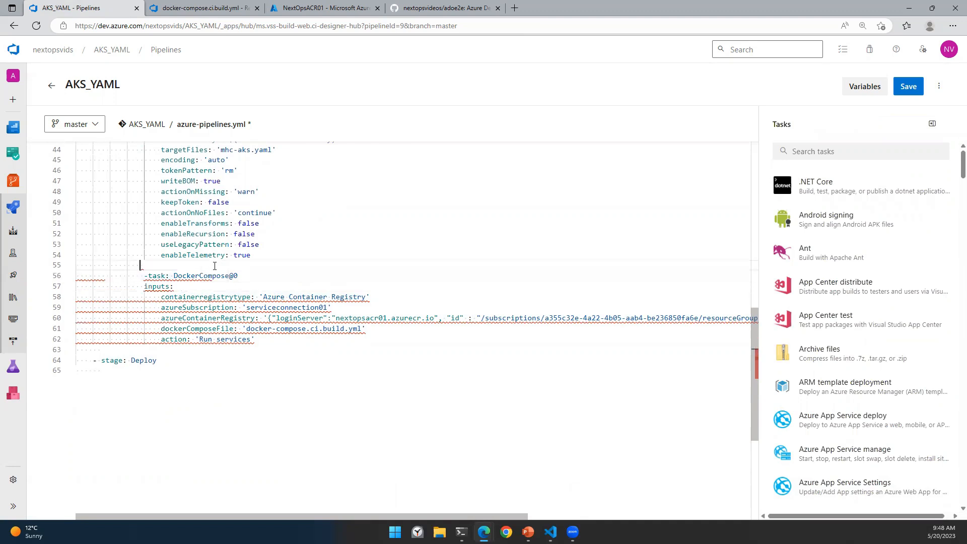
left_click(255, 257)
left_click(147, 290)
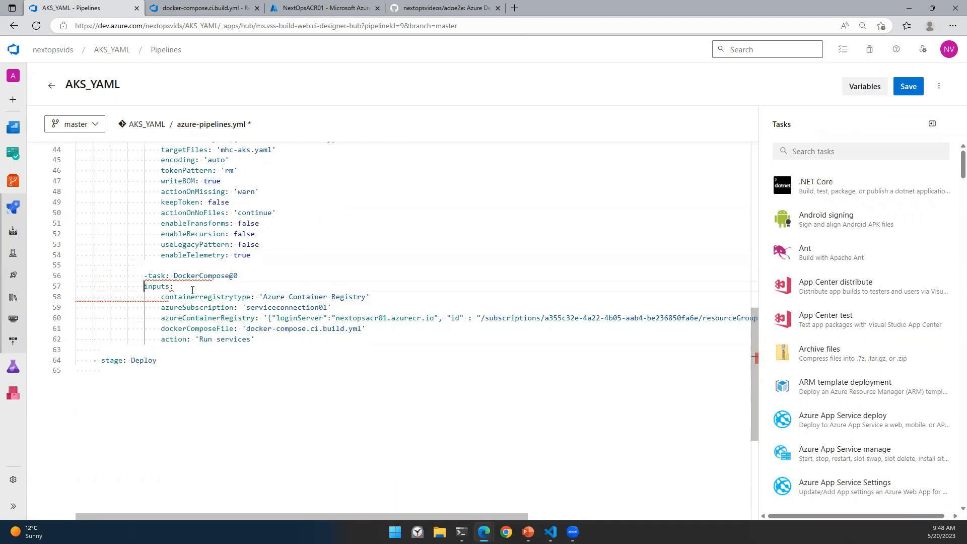
scroll(292, 263, "up", 5)
scroll(292, 266, "down", 1)
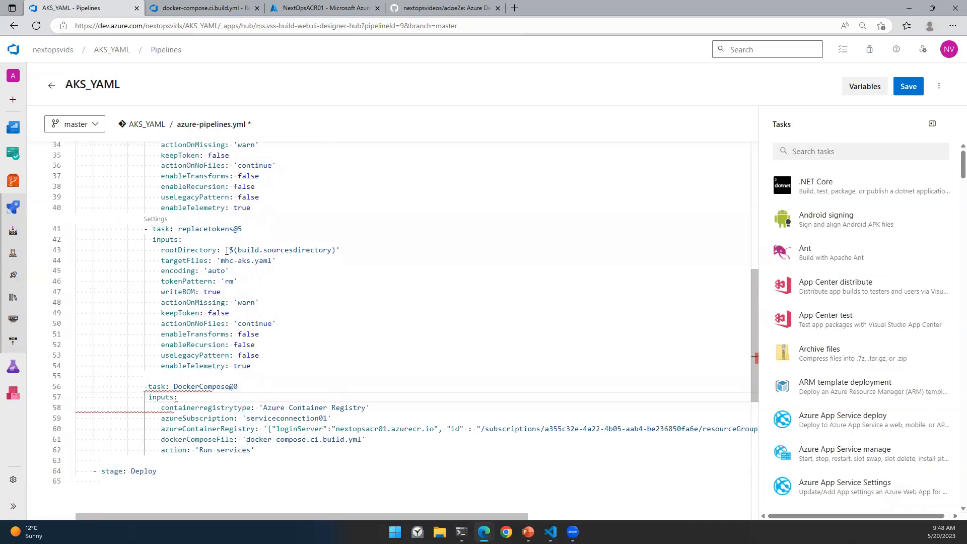
left_click(148, 387)
left_click(148, 408)
left_click(247, 365)
scroll(298, 370, "down", 2)
left_click(286, 407)
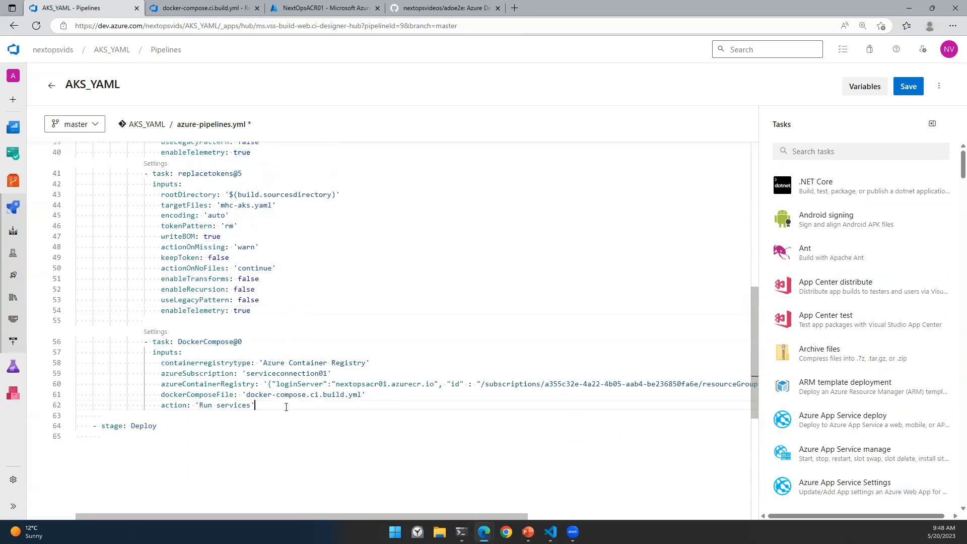
Step: Delete the empty '- stage: Deploy' line after a failed validation, then re-validate successfully
left_click(938, 86)
left_click(874, 141)
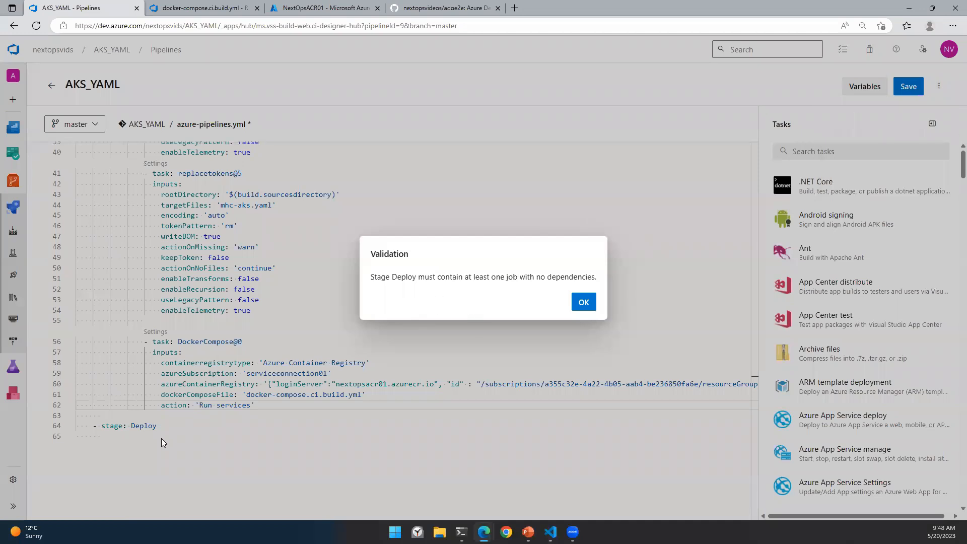
left_click(584, 302)
left_click_drag(157, 425, 84, 426)
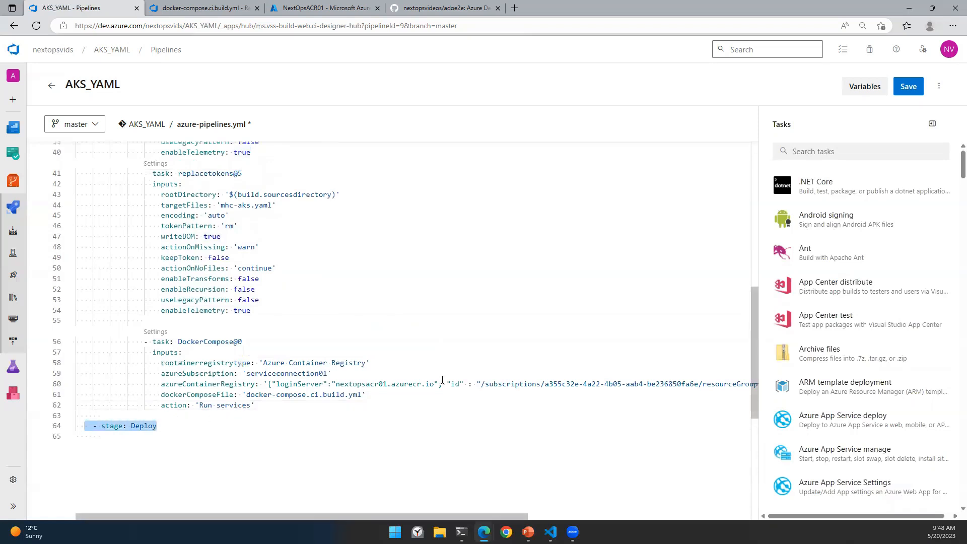
key("BackSpace")
left_click(939, 86)
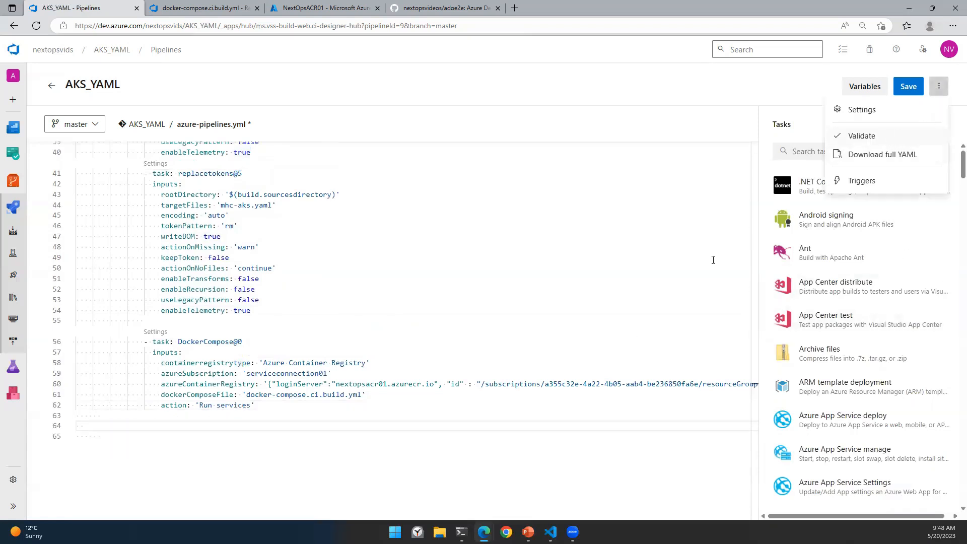
left_click(892, 137)
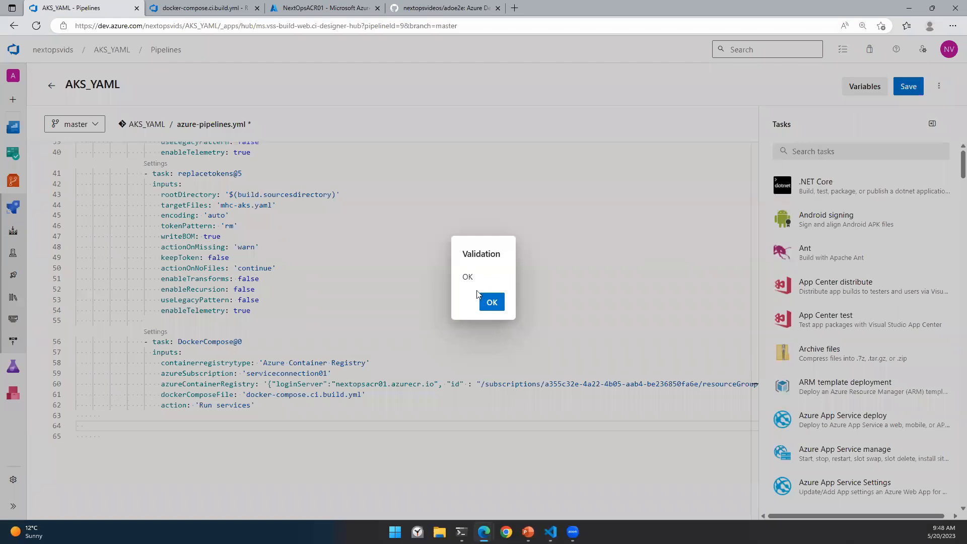
left_click(483, 305)
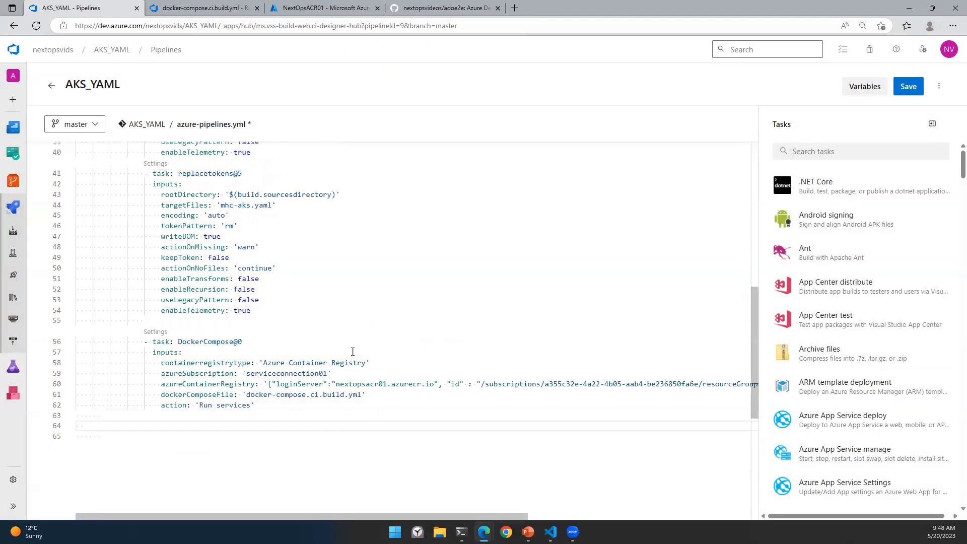
left_click(289, 404)
Step: Paste the Lock services, CopyFiles and PublishBuildArtifacts tasks, then indent the Build services task
scroll(282, 407, "down", 2)
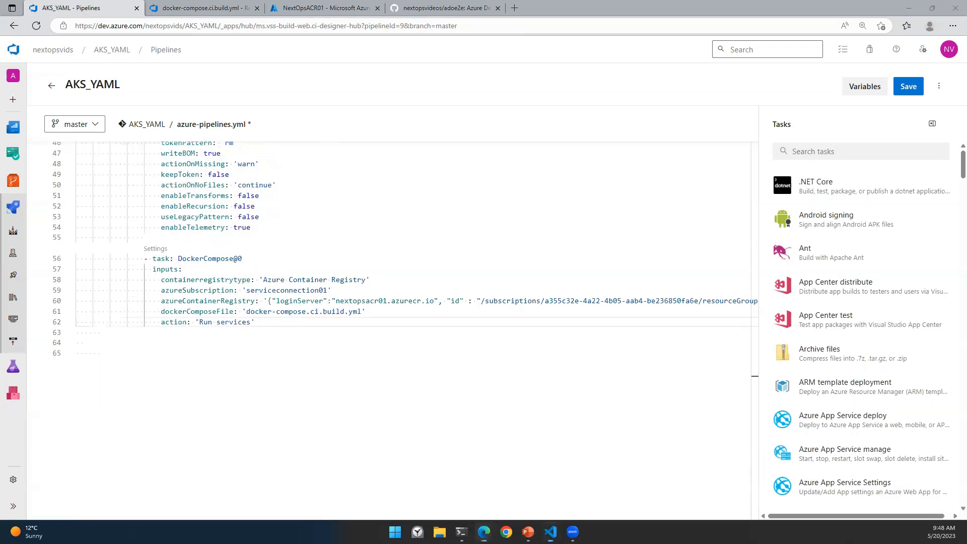
key("ctrl+v")
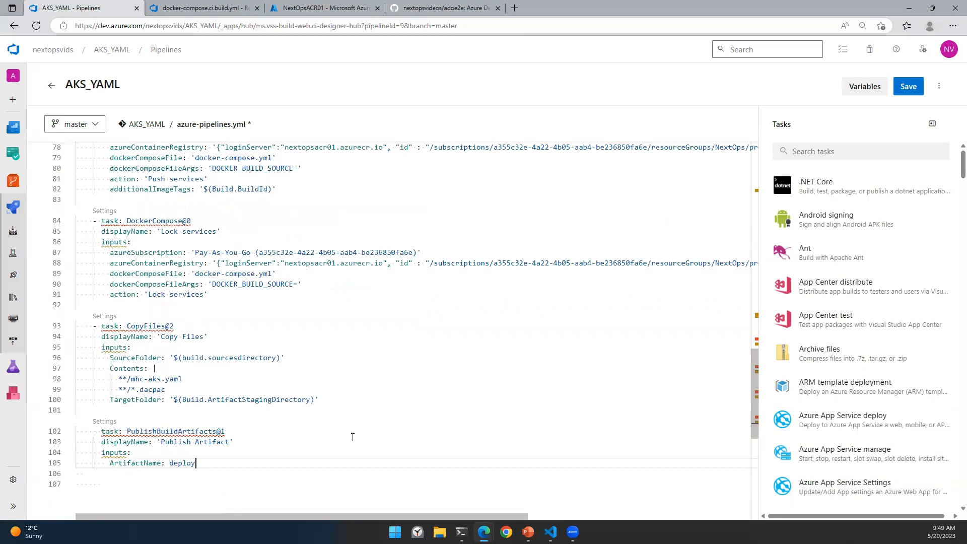
scroll(352, 437, "up", 5)
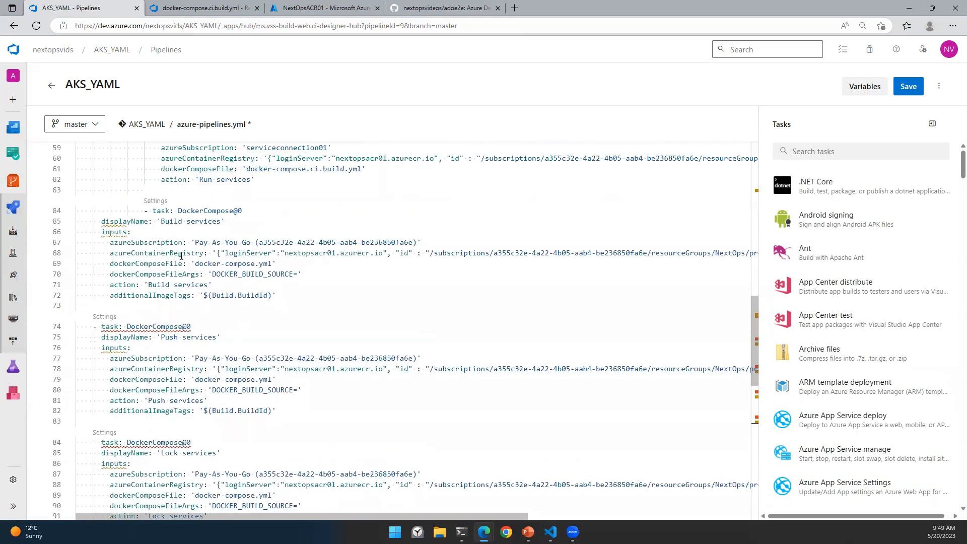
scroll(182, 256, "up", 1)
mouse_move(103, 277)
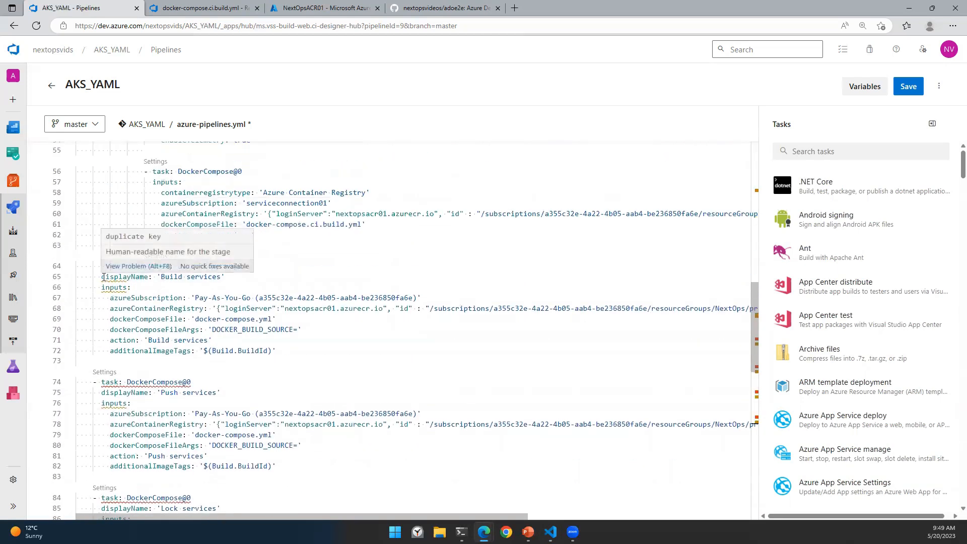
left_click_drag(102, 276, 302, 350)
key("Tab")
key("Tab")
key("Tab")
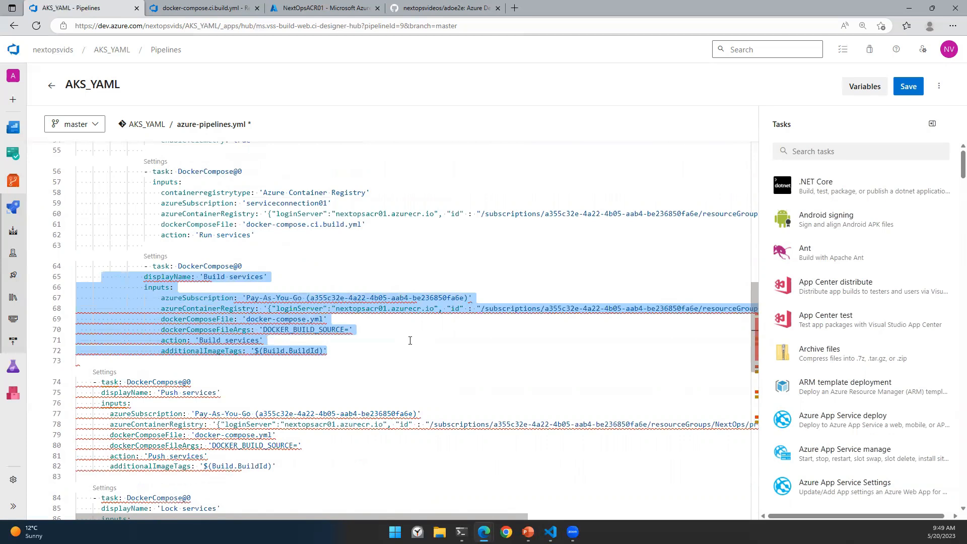
left_click(144, 277)
left_click(145, 287)
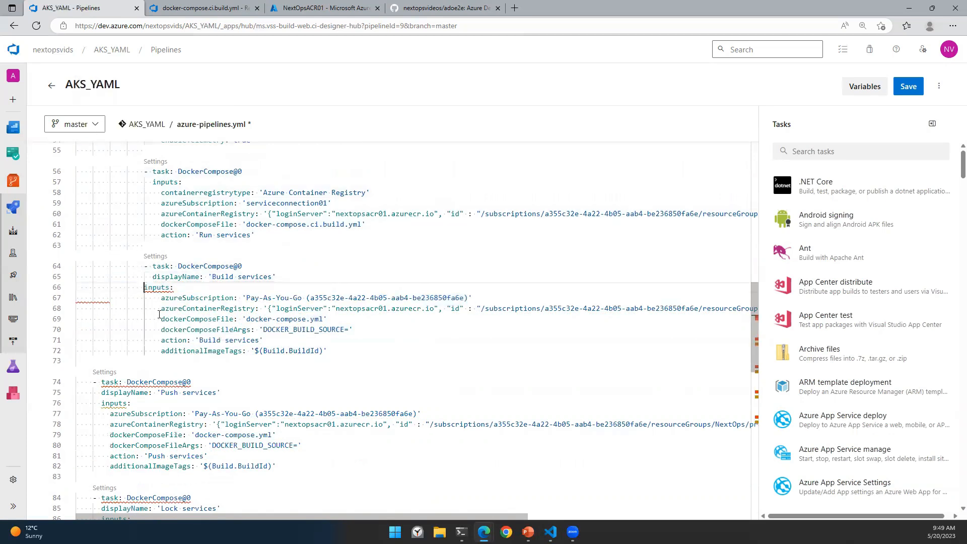
Step: Indent the Push services task and align its displayName and inputs
left_click(93, 382)
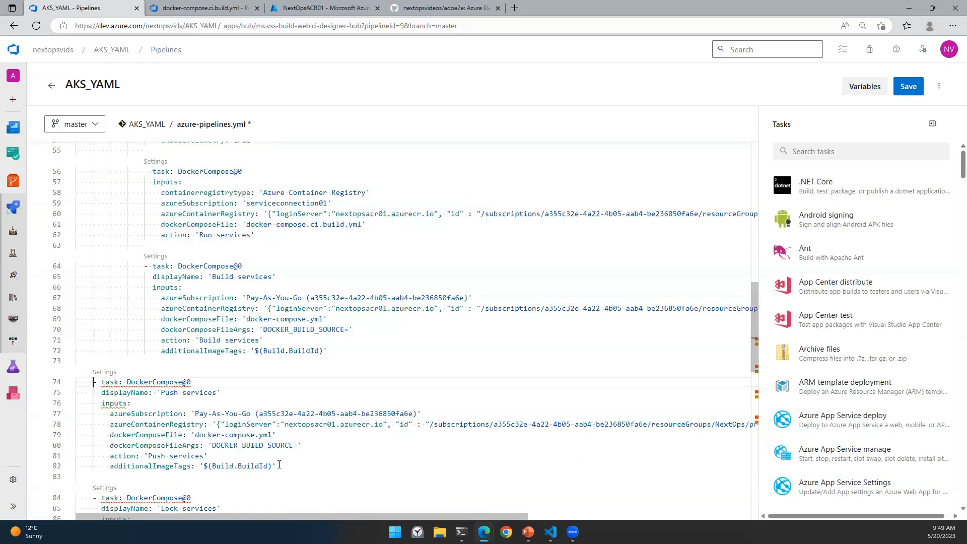
left_click(278, 464, "shift")
key("Tab")
key("Tab")
key("Tab")
key("Tab")
key("Tab")
key("Tab")
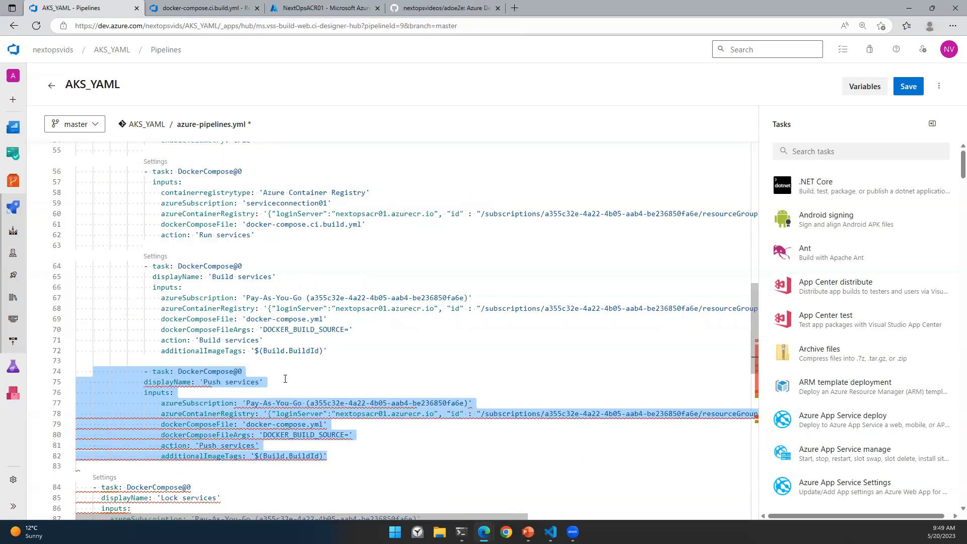
scroll(282, 378, "down", 1)
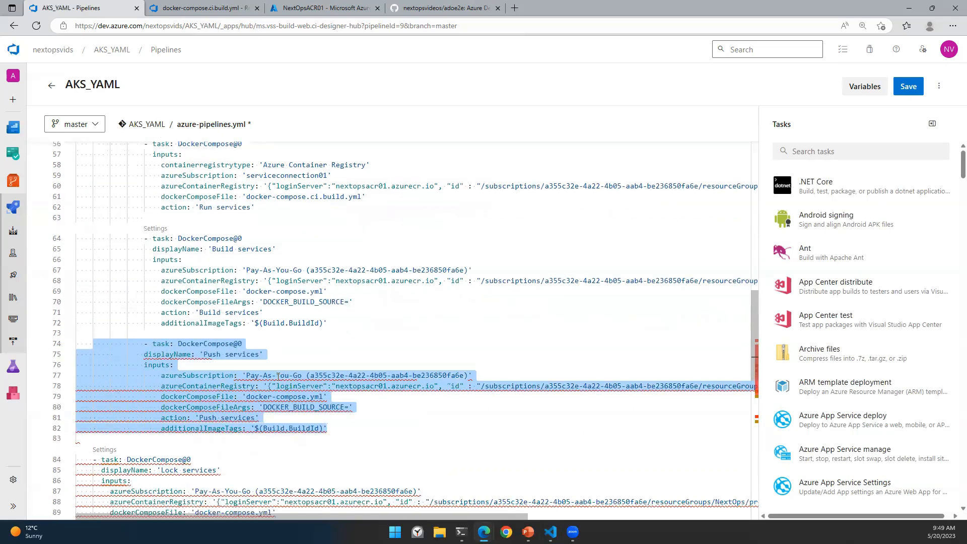
left_click(145, 355)
left_click(145, 376)
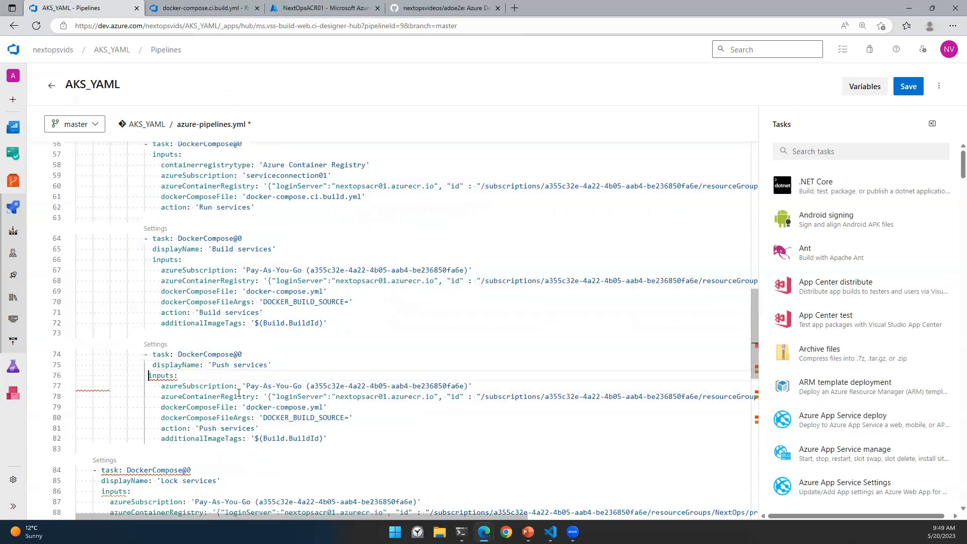
scroll(238, 375, "down", 3)
Step: Indent the Lock services task and align its displayName and inputs
left_click(94, 387)
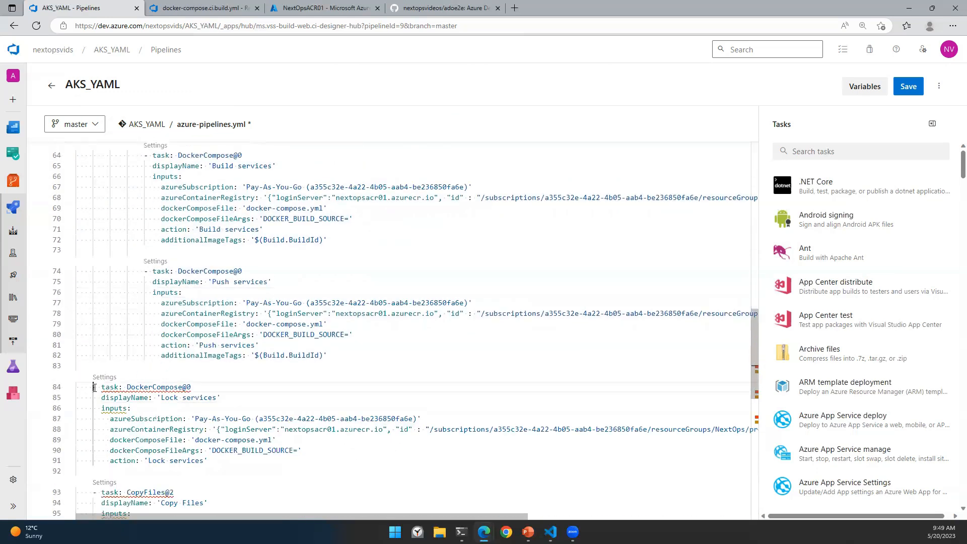
left_click(235, 468, "shift")
key("Tab")
key("Tab")
key("Tab")
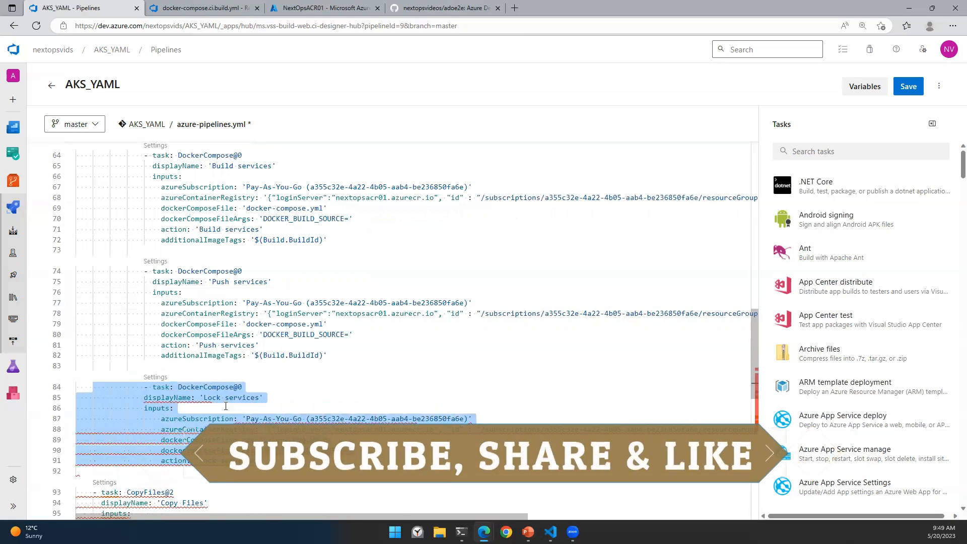
left_click(143, 398)
key("Tab")
key("Down")
key("Home")
key("Tab")
scroll(86, 389, "down", 2)
Step: Indent the Copy Files task and align its displayName
left_click(94, 383)
left_click(325, 456, "shift")
key("Tab")
key("Tab")
key("Tab")
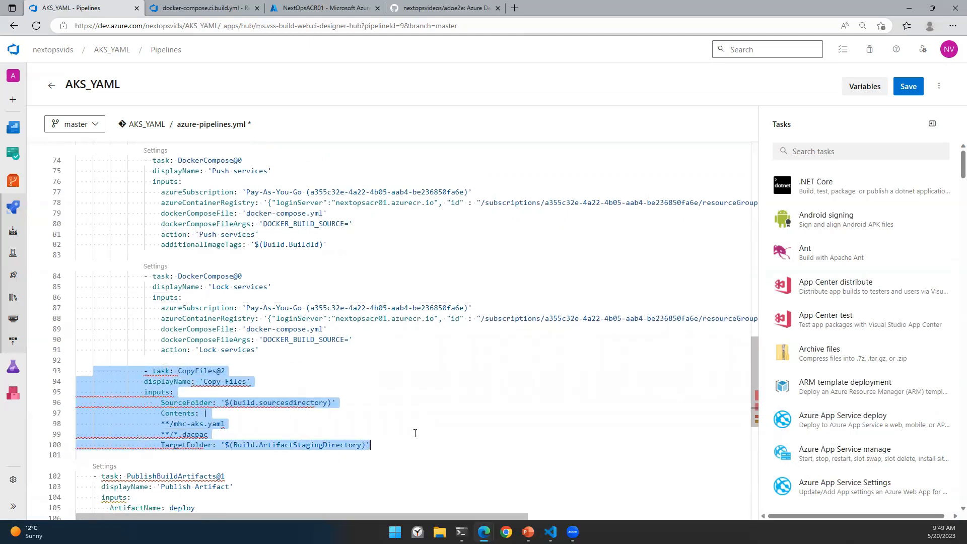
left_click(142, 383)
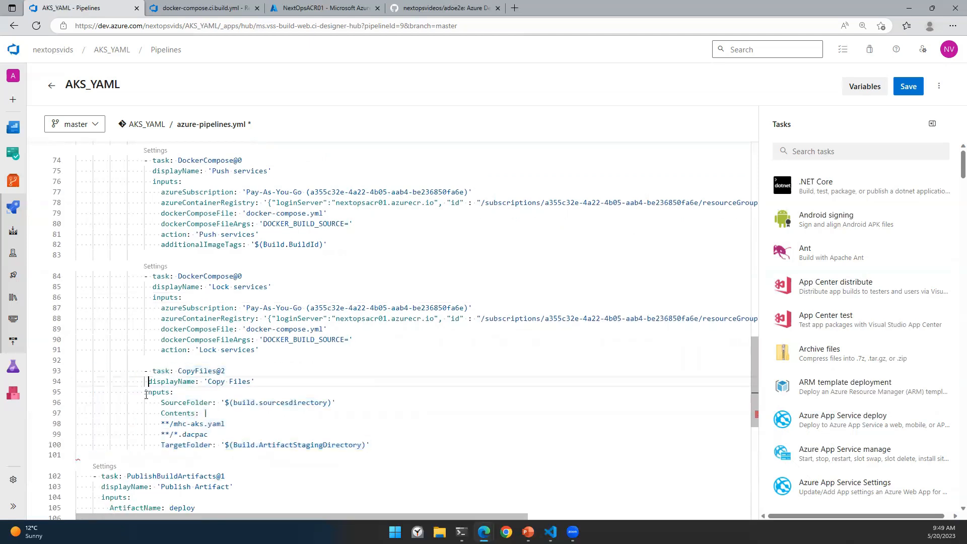
key("Tab")
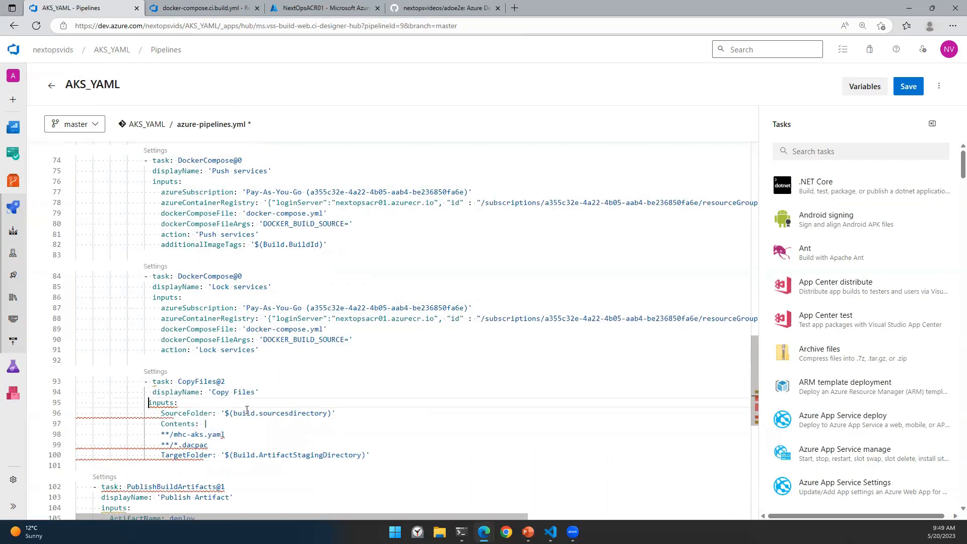
scroll(257, 362, "down", 2)
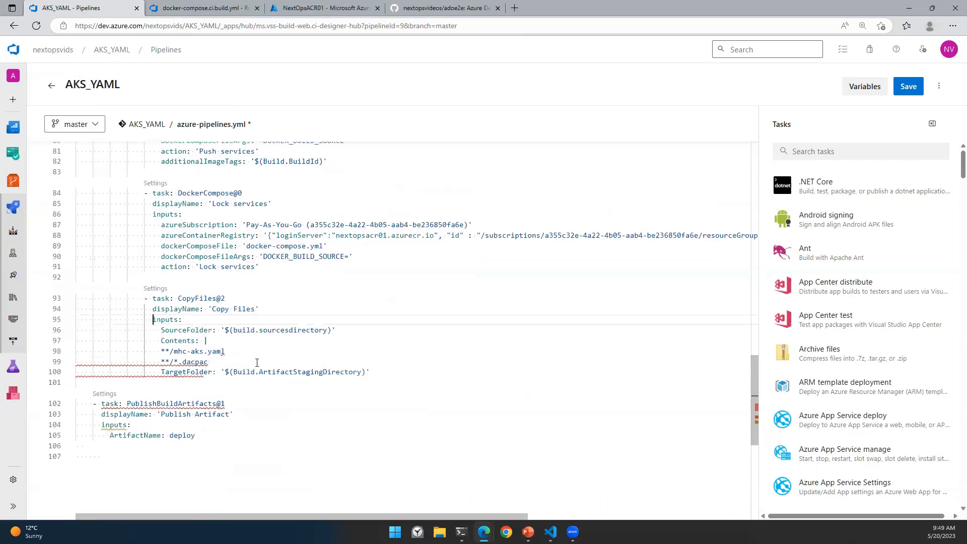
Step: Indent the Publish Artifact task and the mhc-aks.yaml and dacpac content patterns
left_click(94, 404)
left_click(209, 437, "shift")
key("Tab")
key("Tab")
key("Tab")
key("Tab")
key("Tab")
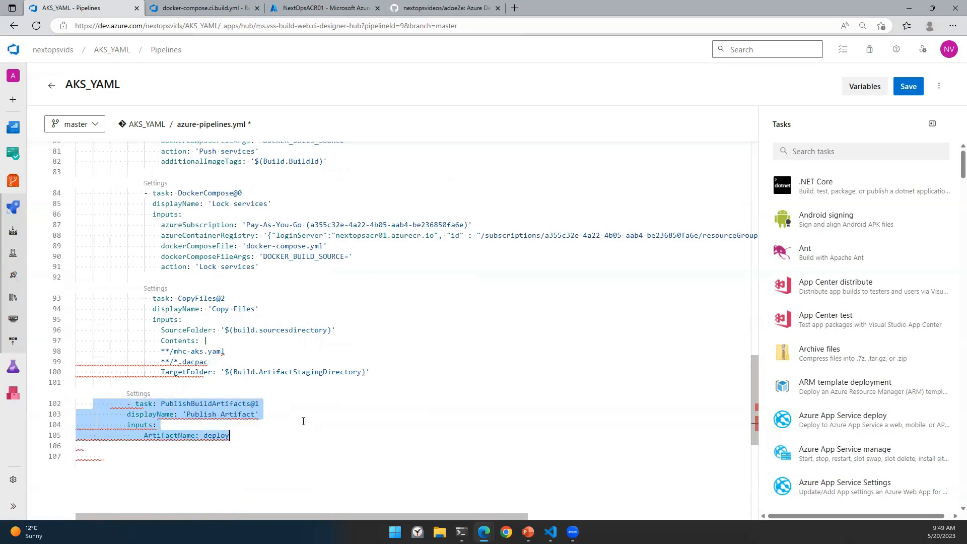
left_click(146, 419)
left_click(146, 424)
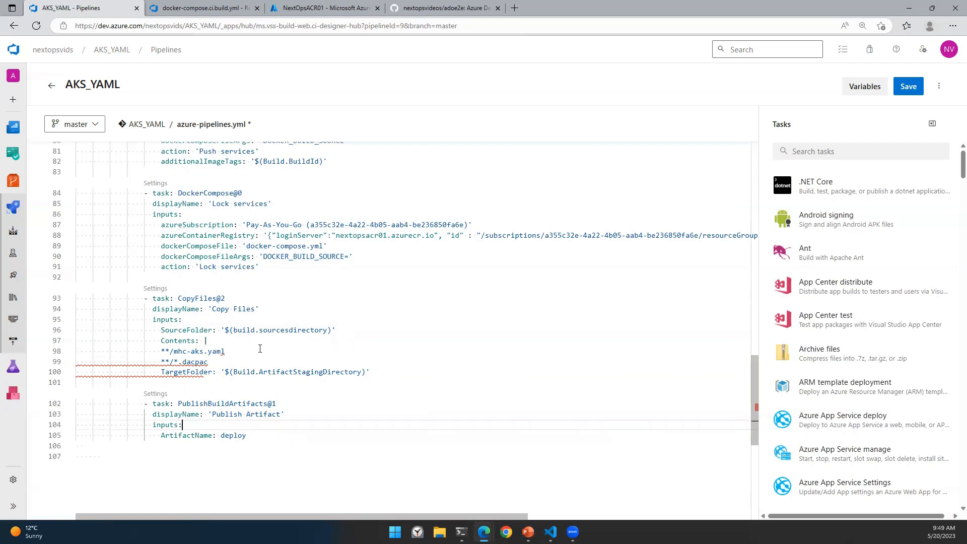
left_click(162, 350)
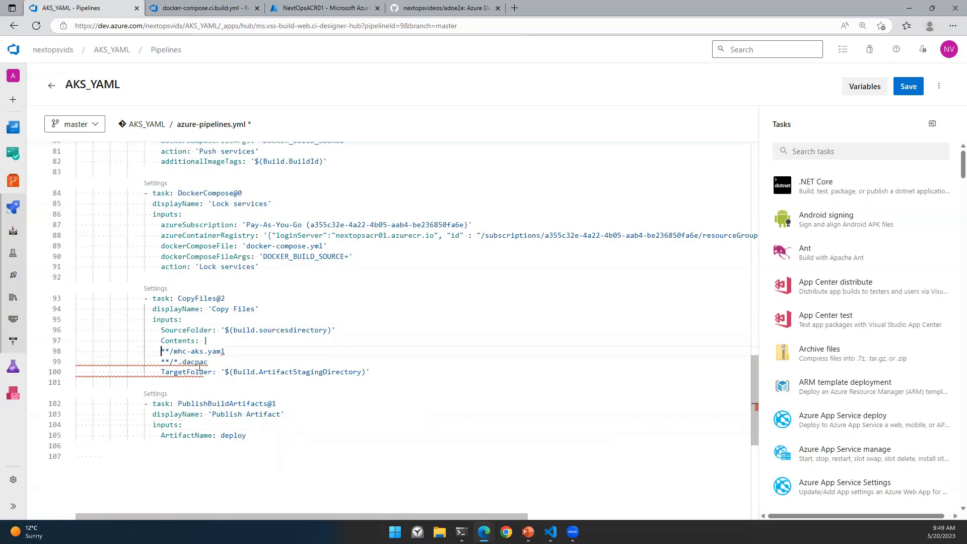
left_click(161, 361)
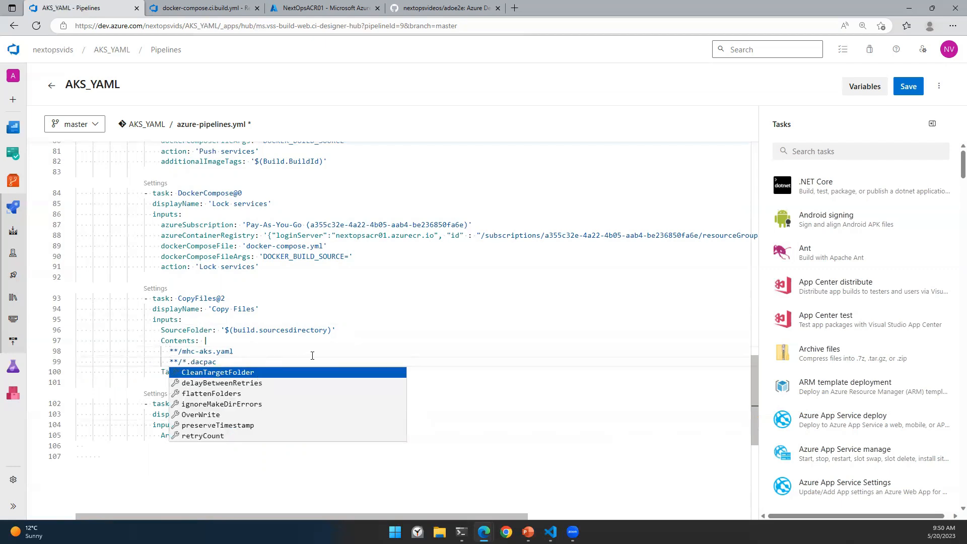
left_click(311, 354)
left_click(530, 397)
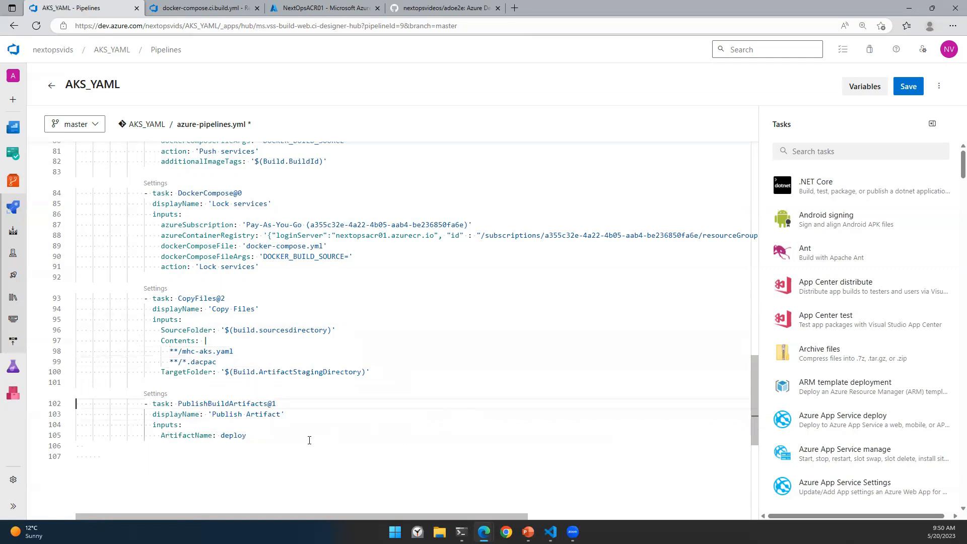
scroll(439, 398, "up", 10)
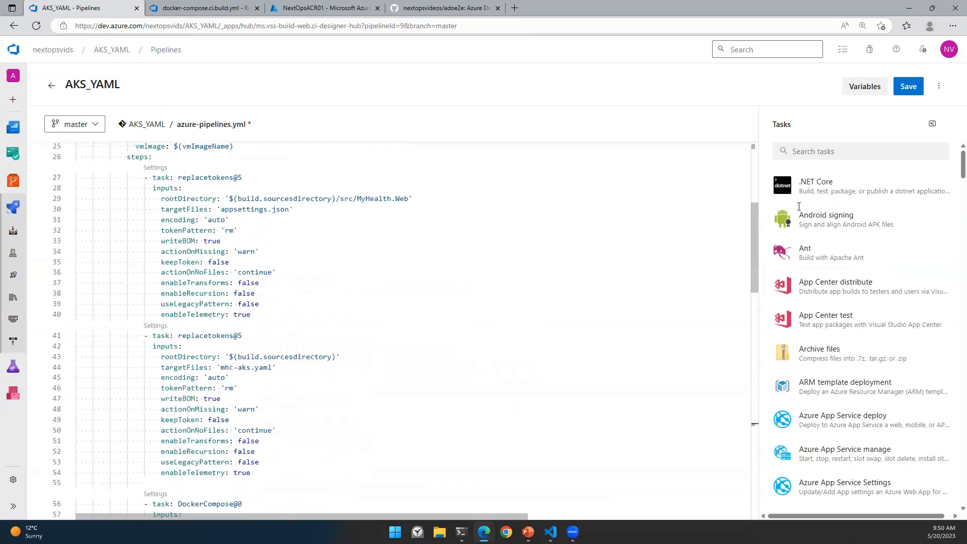
Step: Validate the pipeline and review the missing service connection error
left_click(938, 86)
left_click(895, 134)
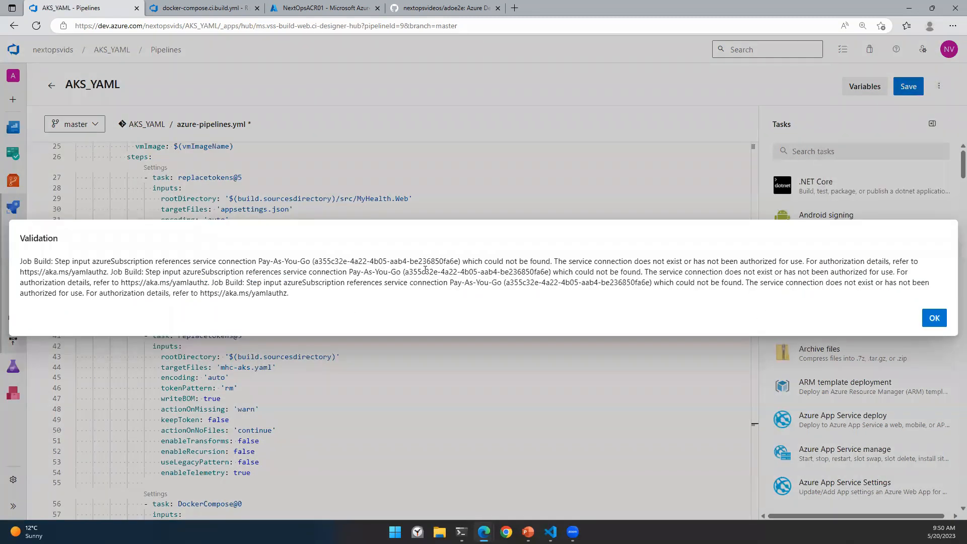
left_click_drag(300, 262, 480, 261)
left_click(935, 318)
Step: Compare the serviceconnection01 reference and open the Build services task's settings
scroll(475, 317, "down", 7)
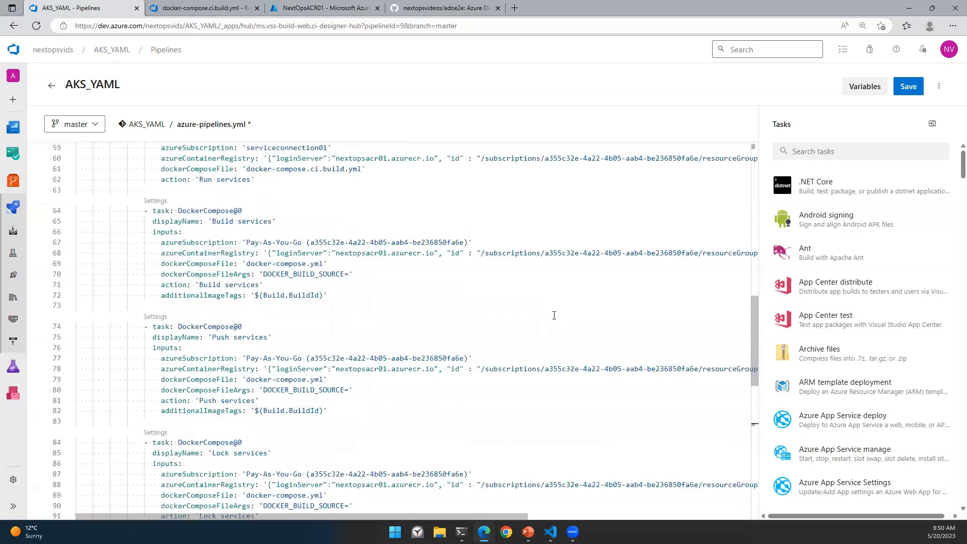
scroll(554, 315, "up", 2)
left_click_drag(247, 259, 254, 260)
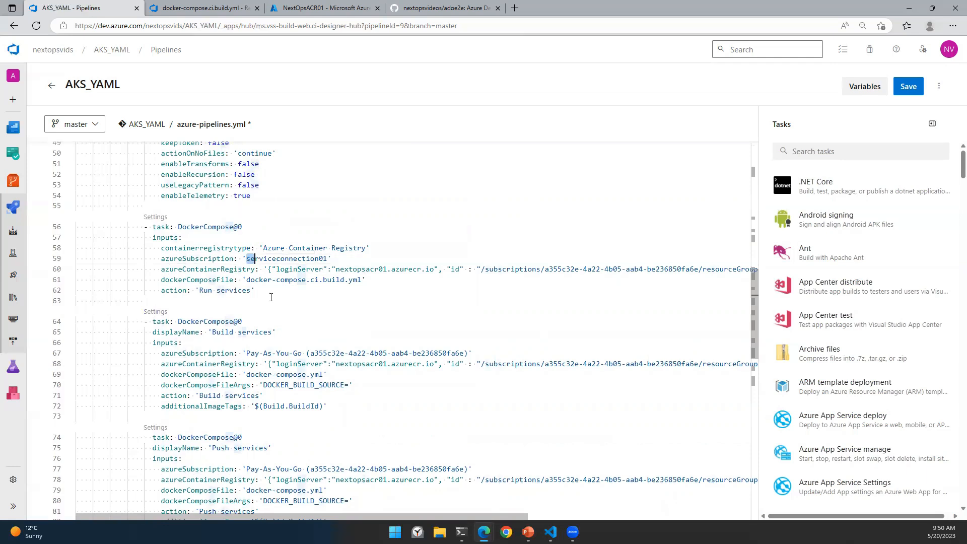
left_click(365, 353)
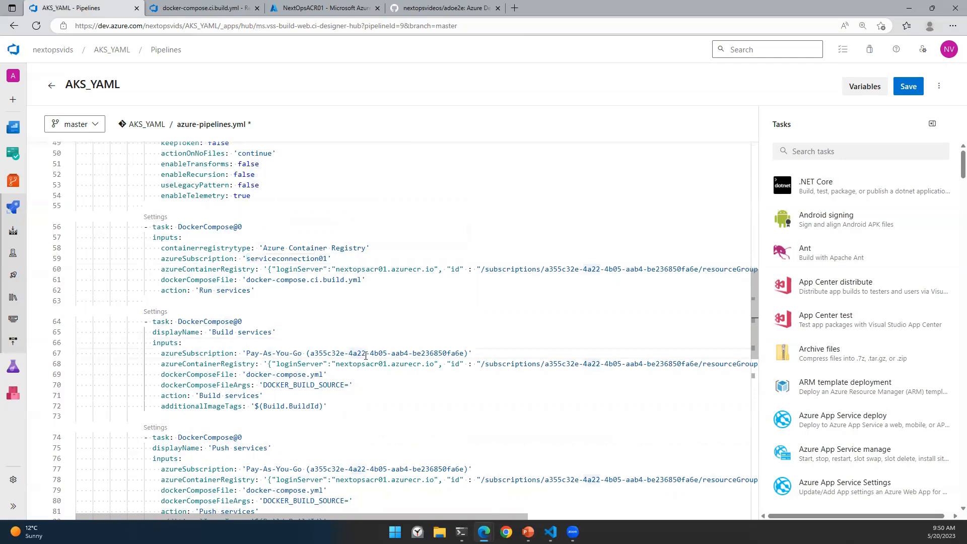
left_click(155, 311)
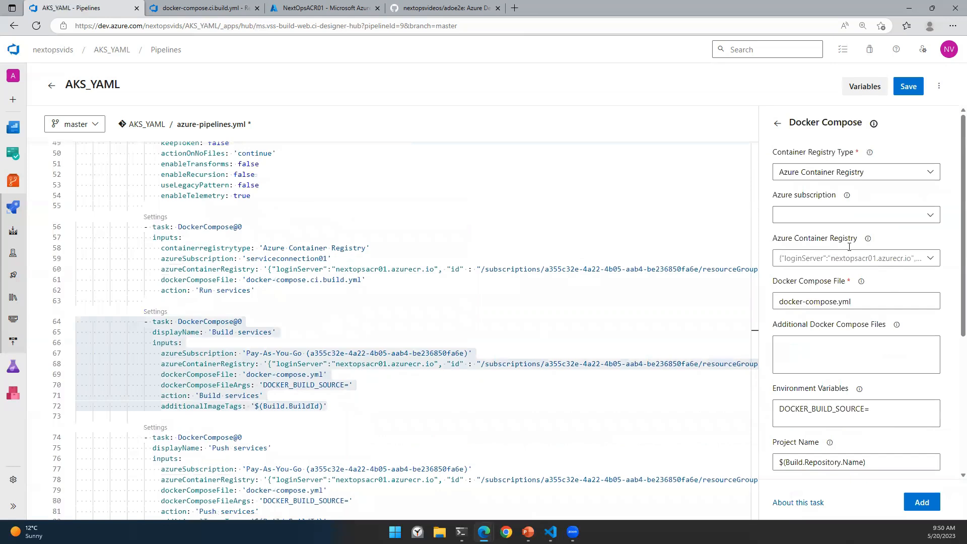
Step: Switch the Build services and Push services tasks' Azure subscription to serviceconnection01
left_click(829, 215)
left_click(829, 276)
left_click(920, 503)
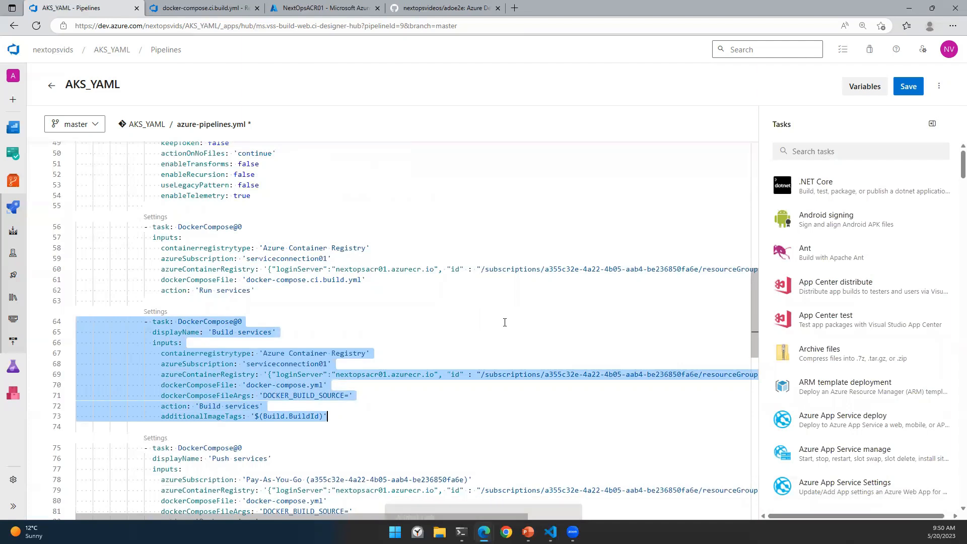
scroll(504, 322, "down", 5)
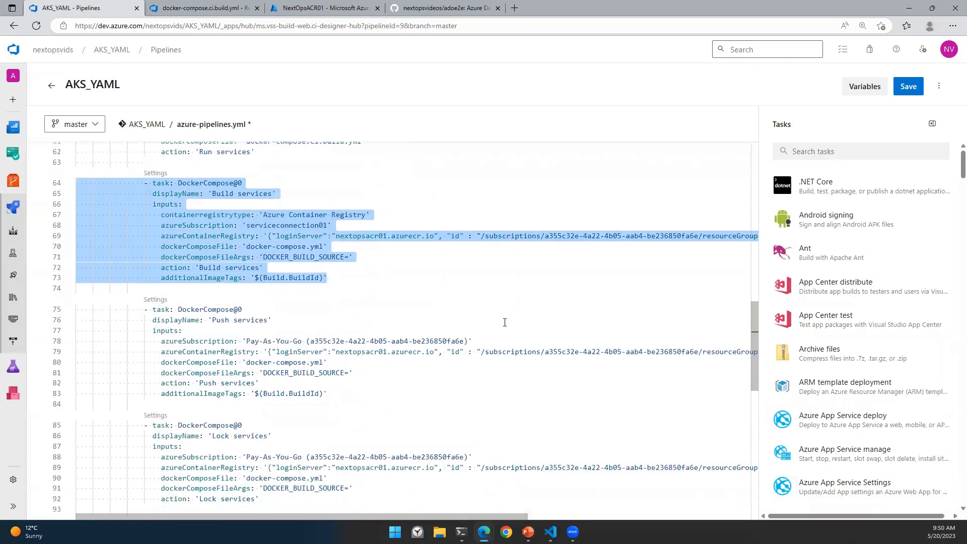
left_click(156, 301)
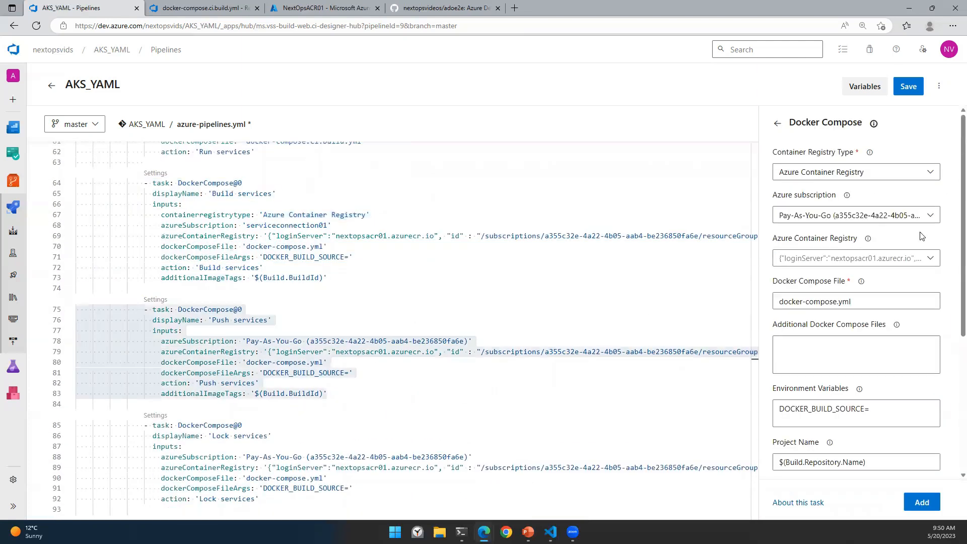
left_click(844, 216)
left_click(827, 276)
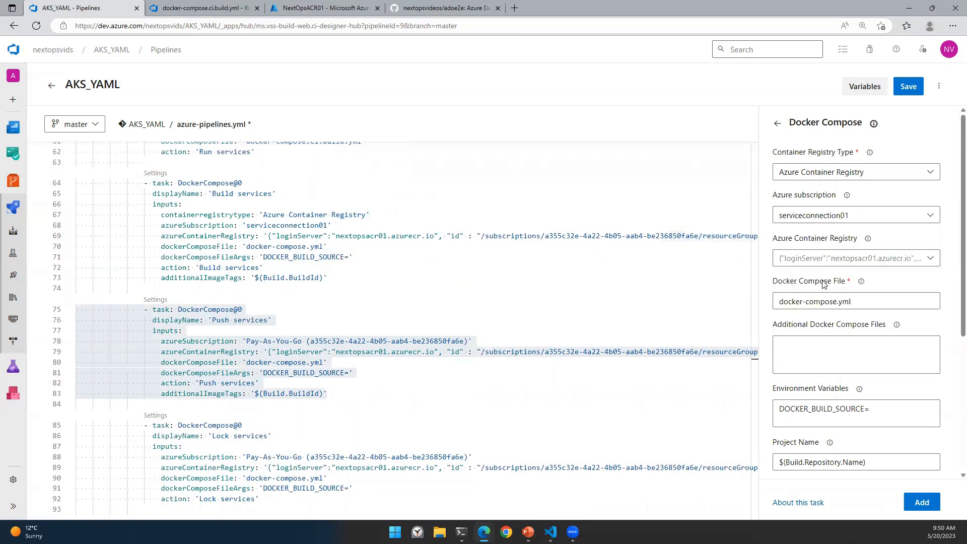
left_click(921, 502)
scroll(528, 312, "down", 3)
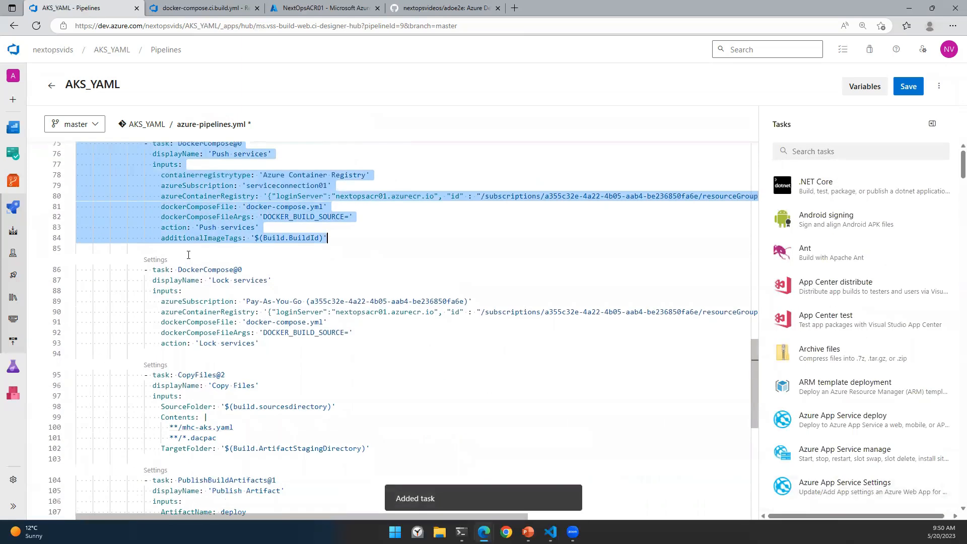
Step: Set the Lock services task's Azure subscription to serviceconnection01
left_click(155, 260)
left_click(835, 216)
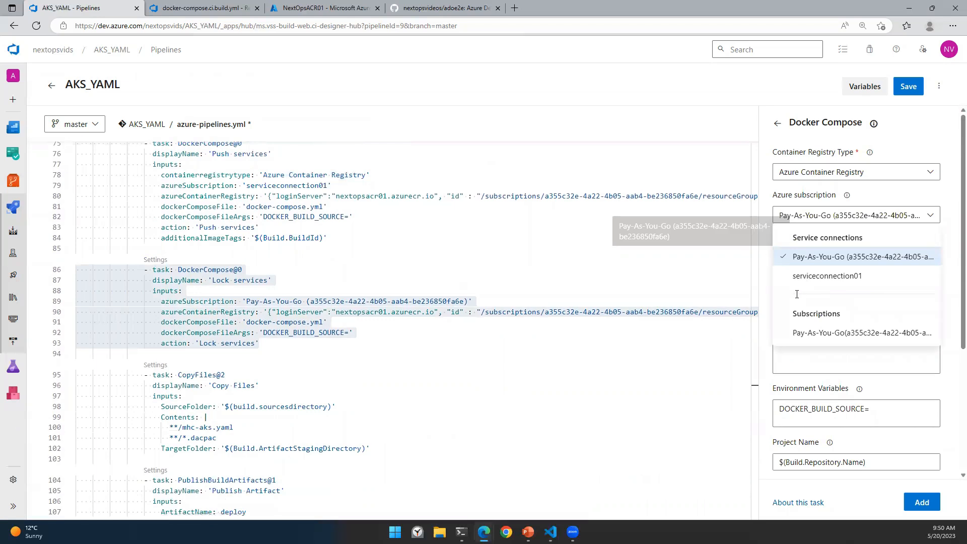
left_click(803, 276)
left_click(921, 502)
scroll(402, 327, "down", 3)
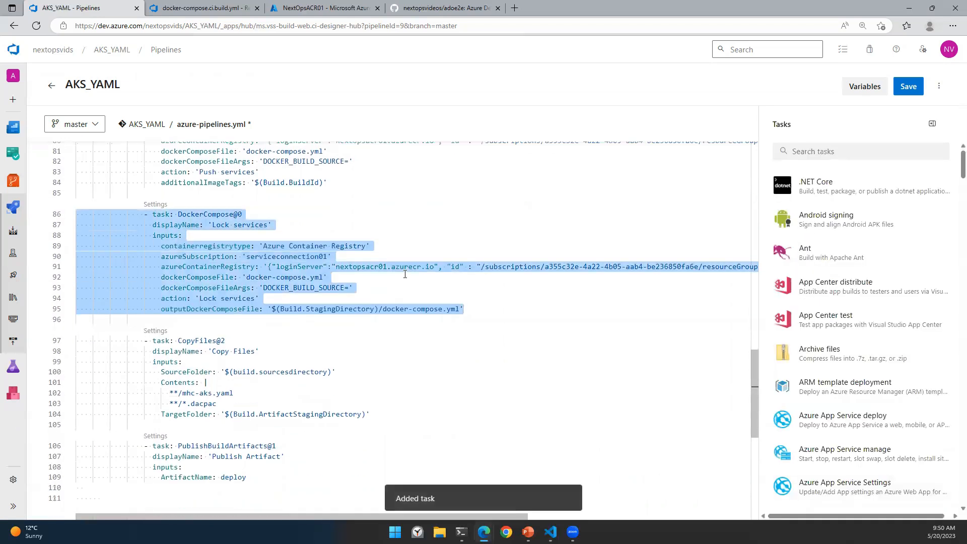
Step: Validate the pipeline YAML and confirm the OK result
left_click(156, 247)
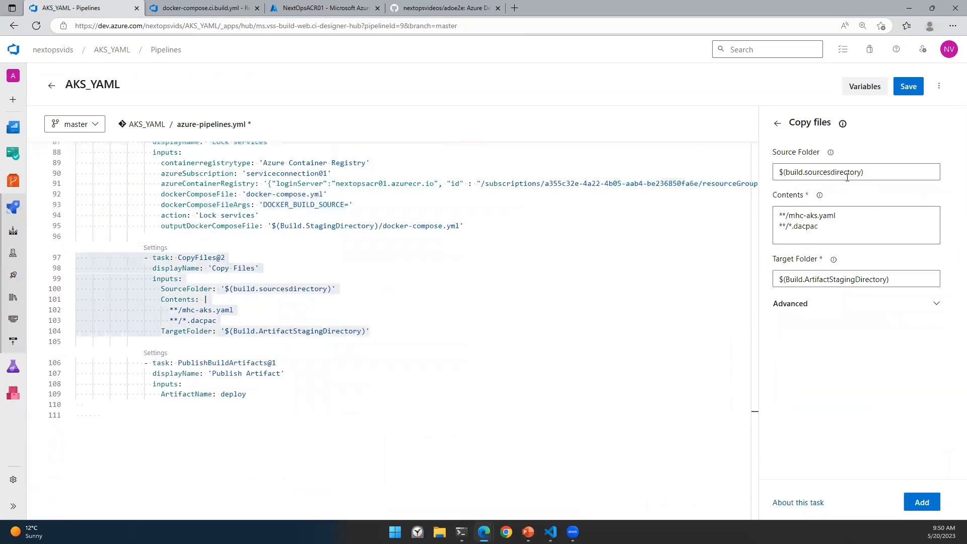
left_click(317, 398)
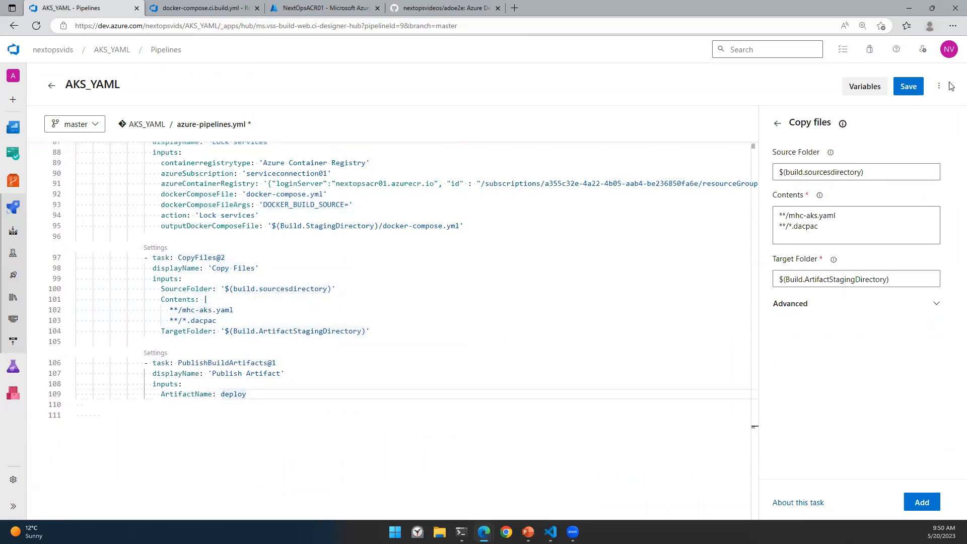
left_click(938, 86)
left_click(898, 141)
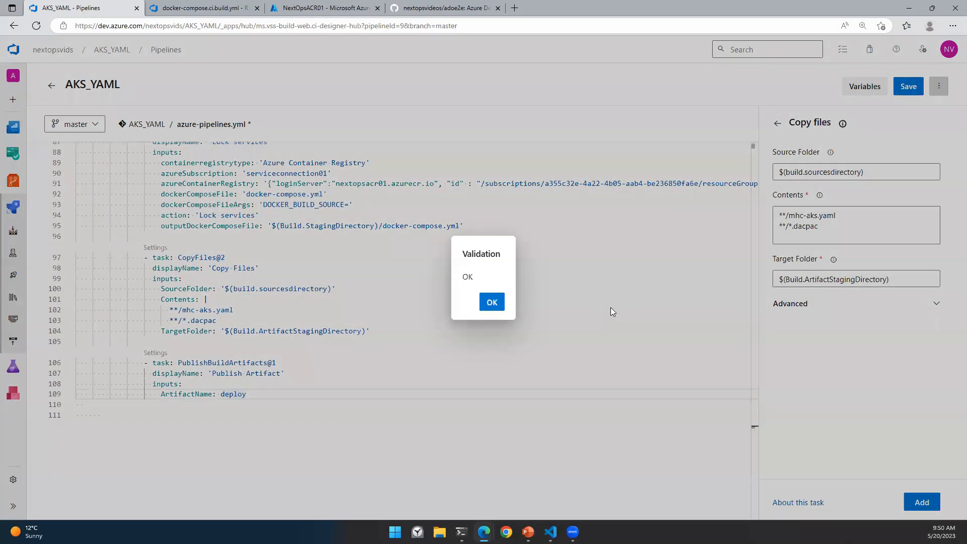
left_click(488, 302)
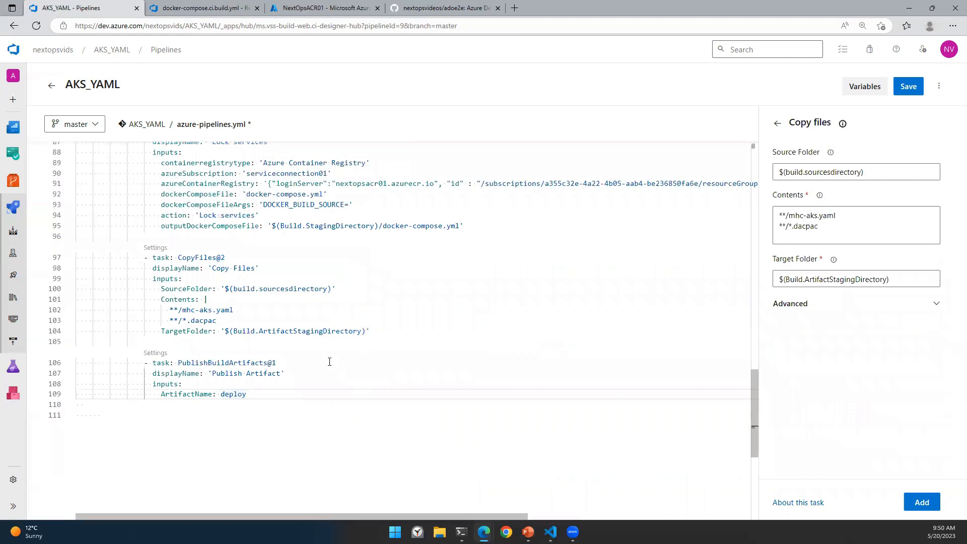
scroll(361, 390, "up", 10)
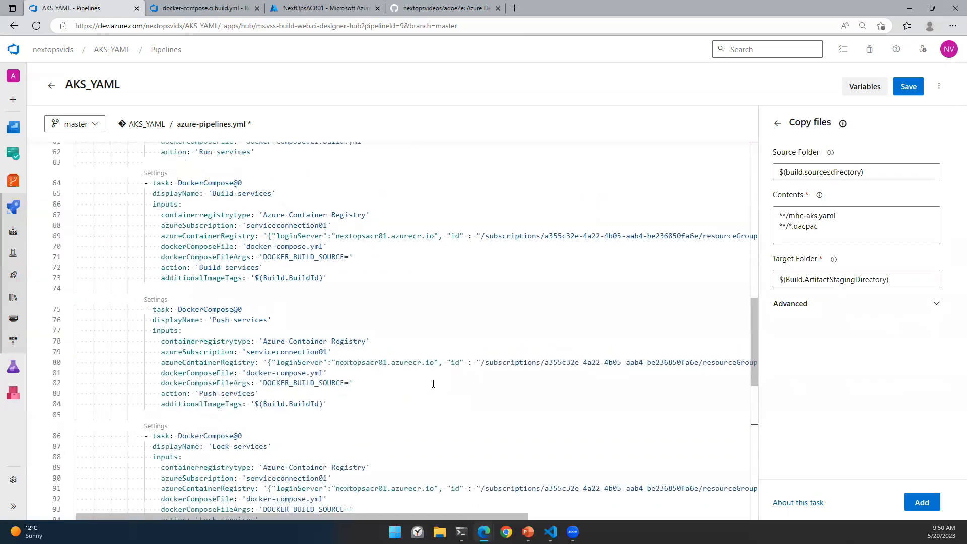
scroll(292, 300, "up", 4)
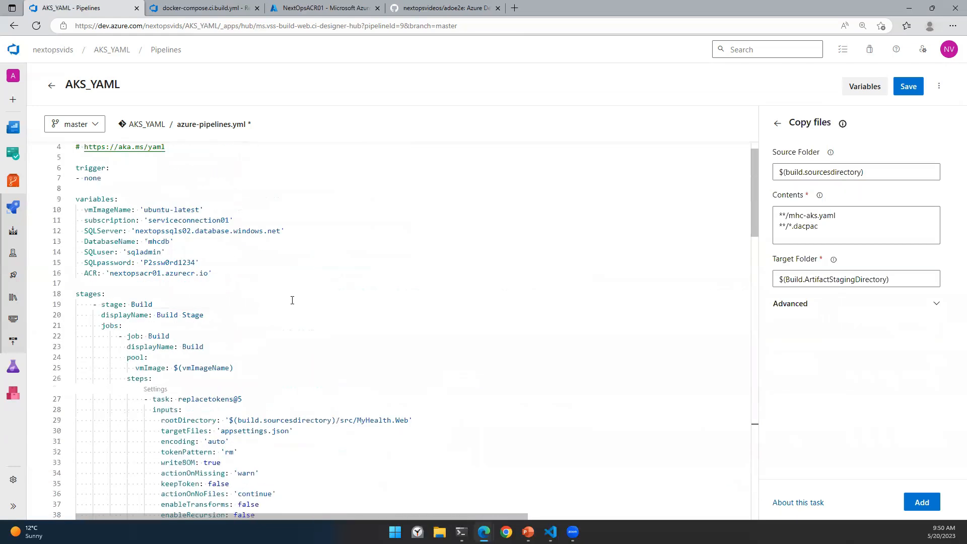
Step: Save azure-pipelines.yml, committing to master with the default message
scroll(315, 223, "up", 1)
left_click(909, 86)
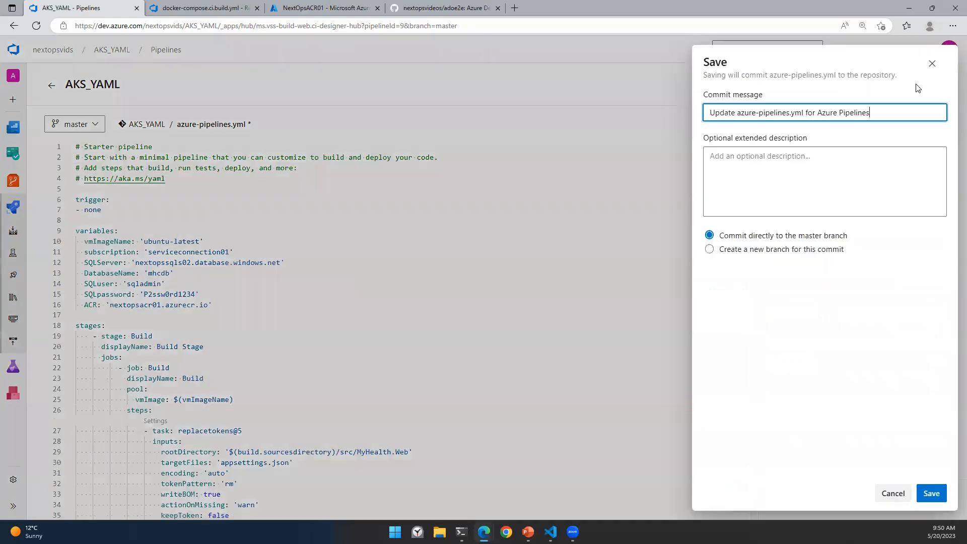
left_click(931, 492)
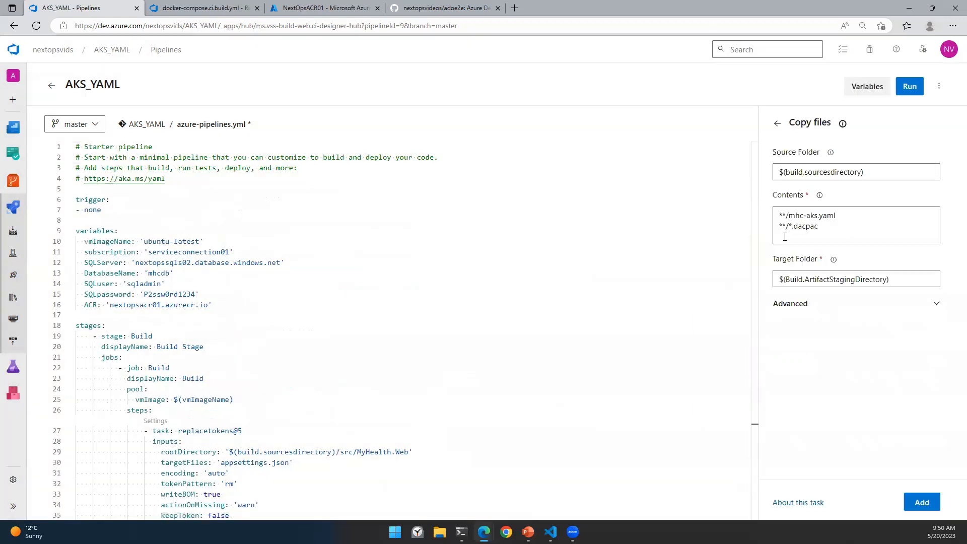
Step: Start a new run of the pipeline from the Run pipeline panel
scroll(358, 402, "down", 12)
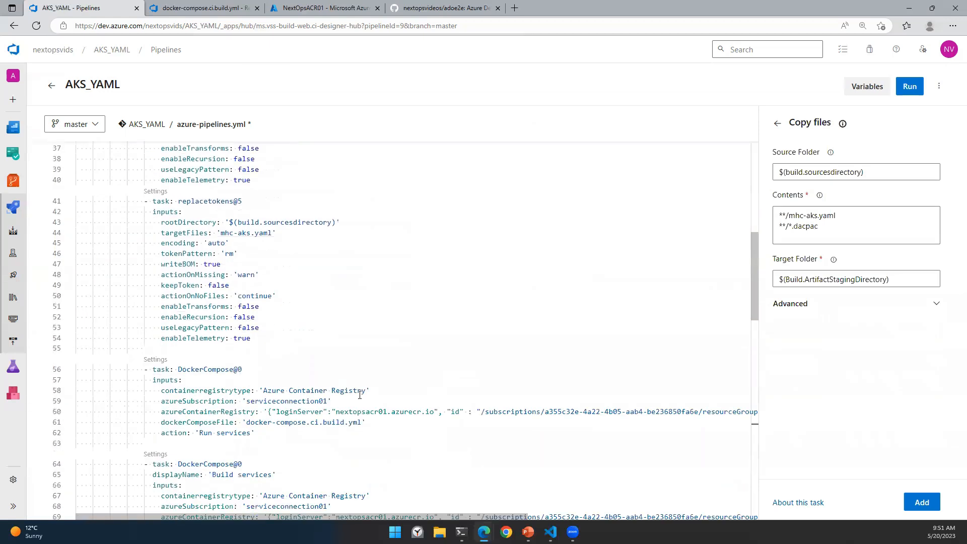
scroll(360, 392, "down", 6)
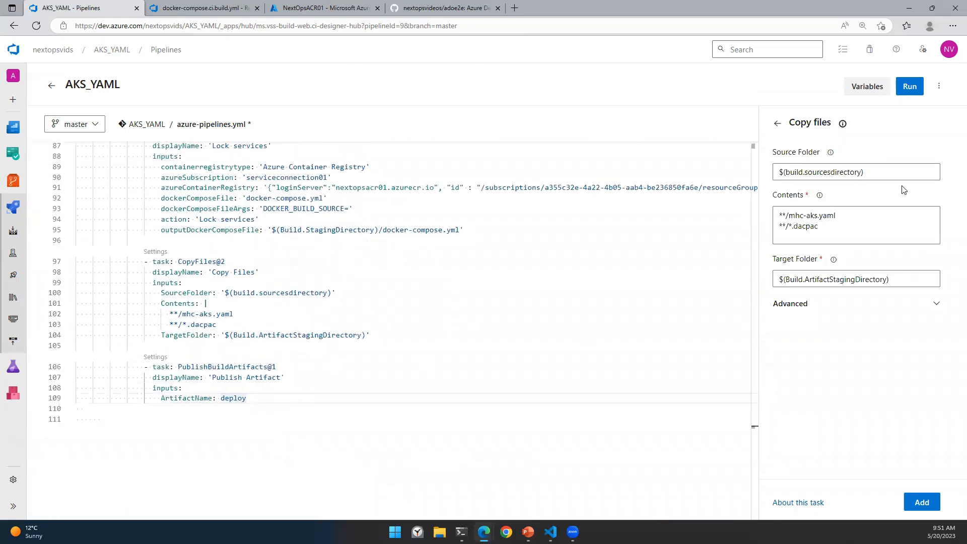
left_click(909, 86)
left_click(932, 493)
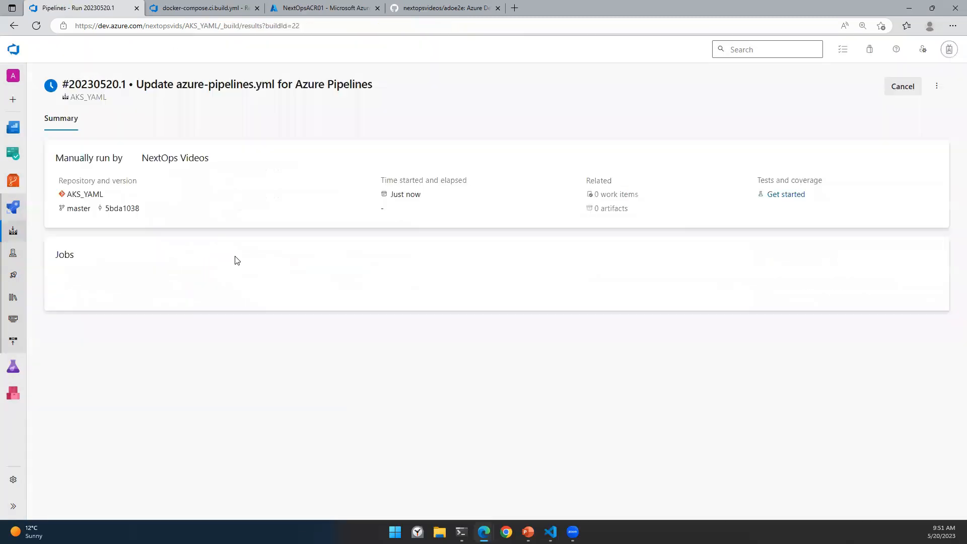
Step: Check the Build job logs: both replacetokens steps (3 tokens out of 3) and DockerCompose
left_click(98, 309)
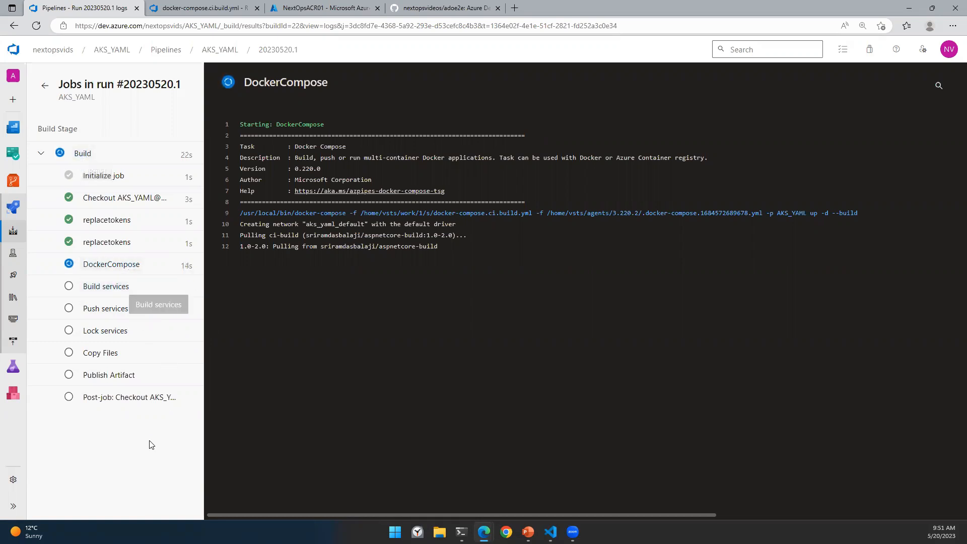
left_click(121, 220)
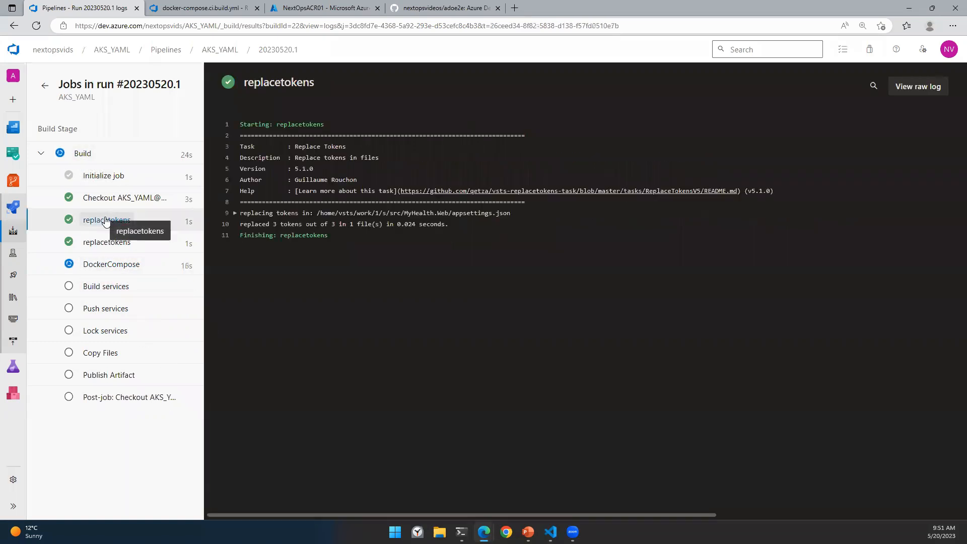
left_click_drag(274, 224, 335, 224)
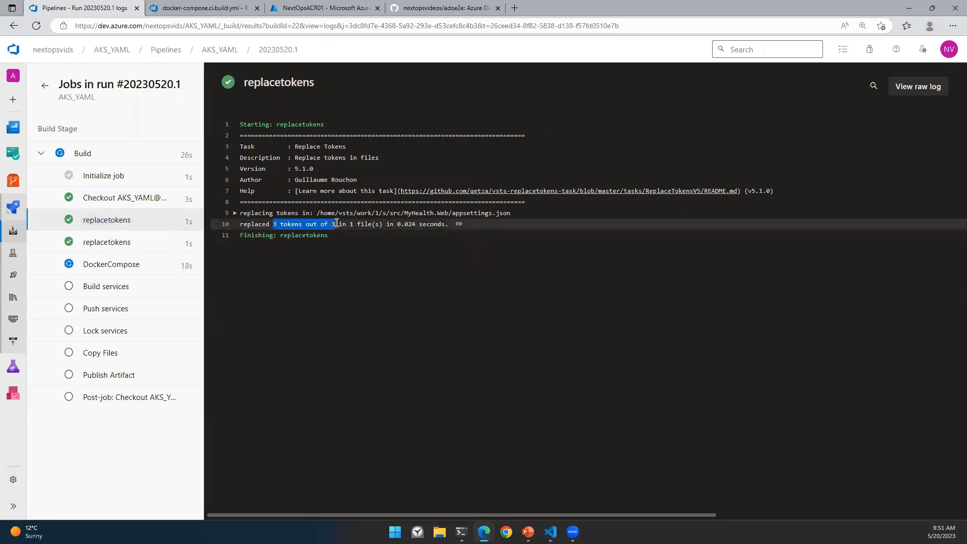
left_click(129, 242)
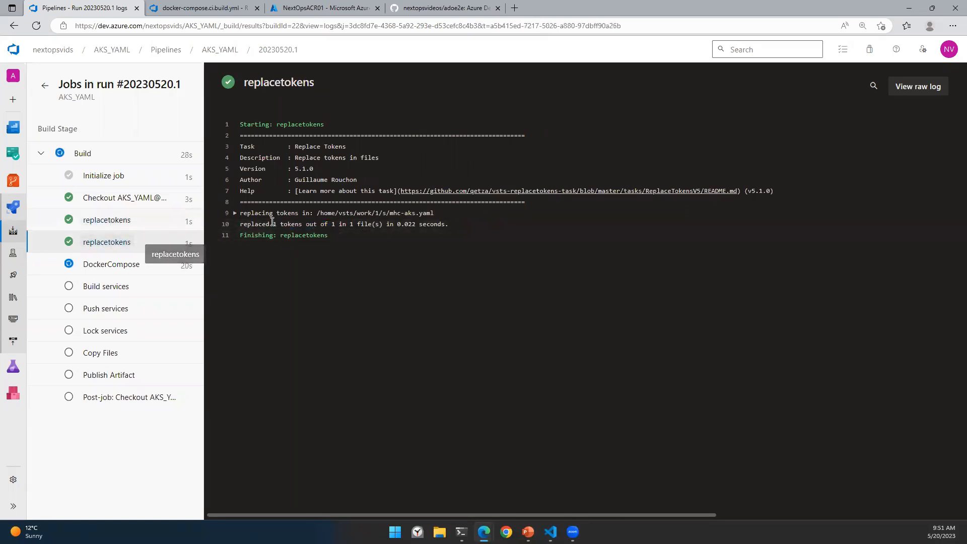
left_click(113, 265)
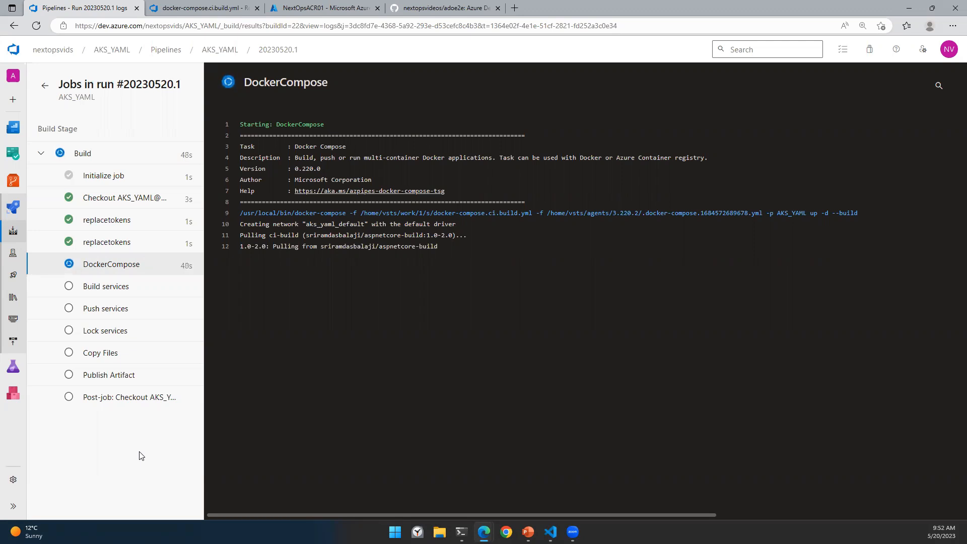
left_click(437, 5)
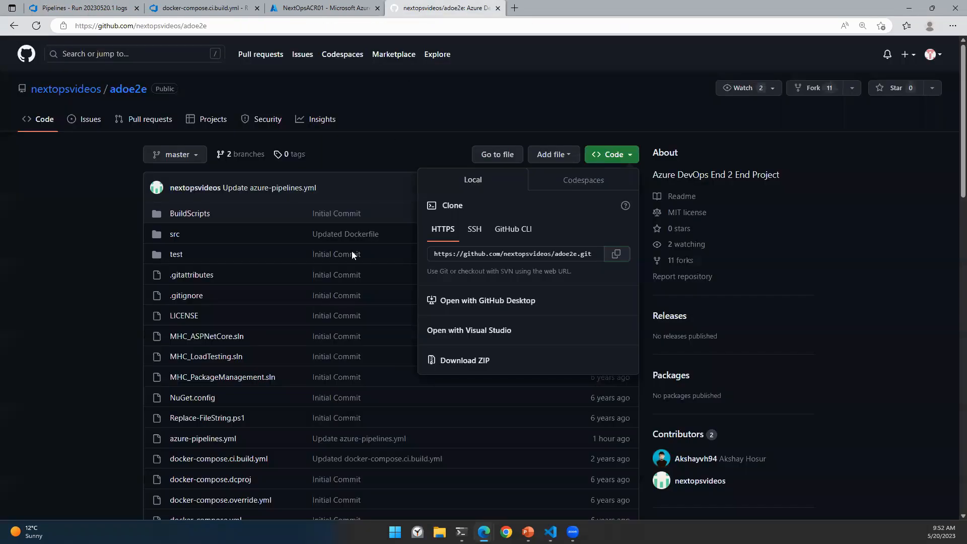
Step: Open azure-pipelines.yml on GitHub and note the service connection, SQL server and ACR values (lines 15, 16, 20)
left_click(130, 319)
scroll(205, 300, "down", 3)
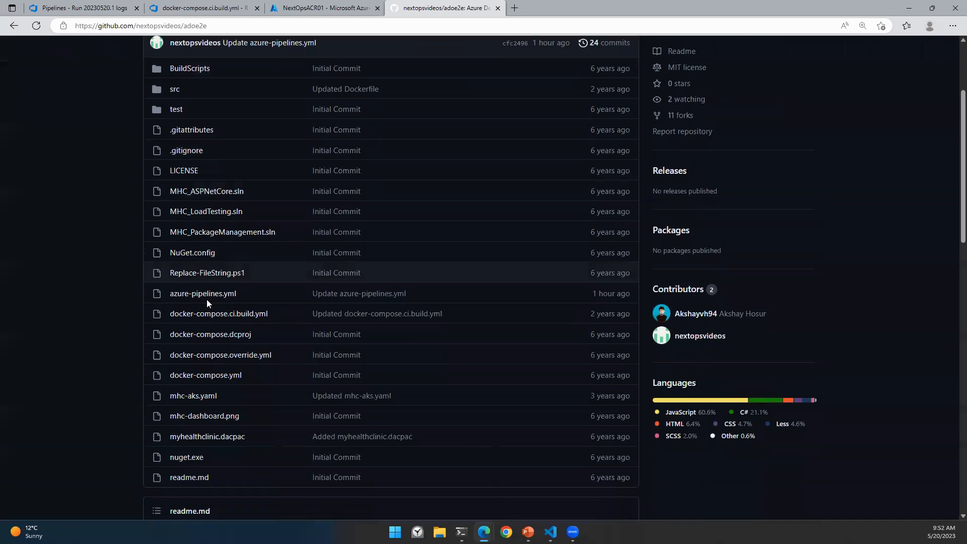
left_click(211, 294)
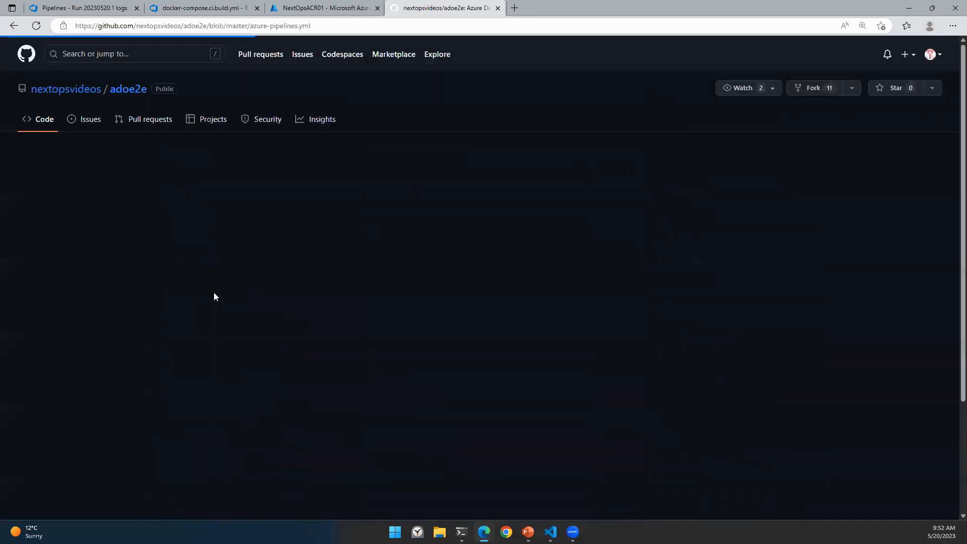
scroll(448, 345, "down", 9)
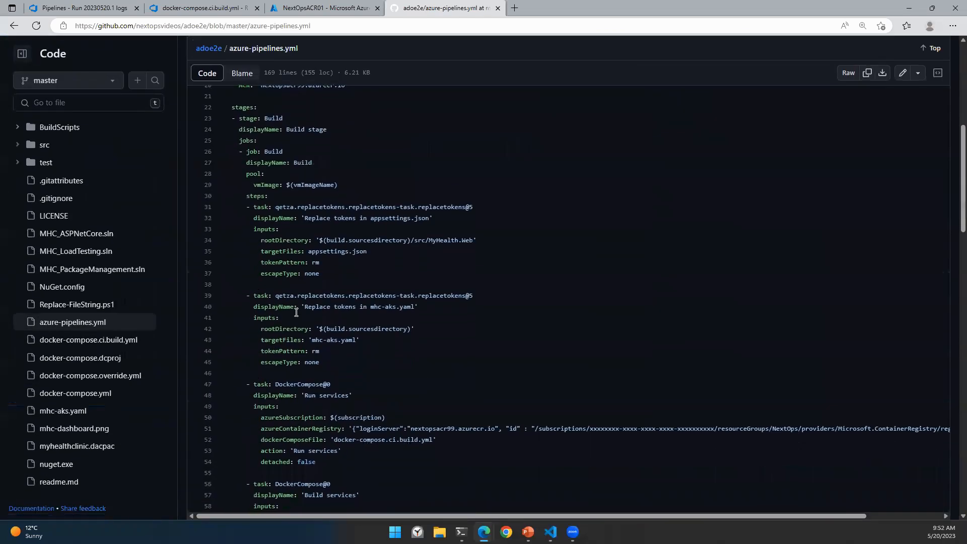
scroll(341, 201, "up", 4)
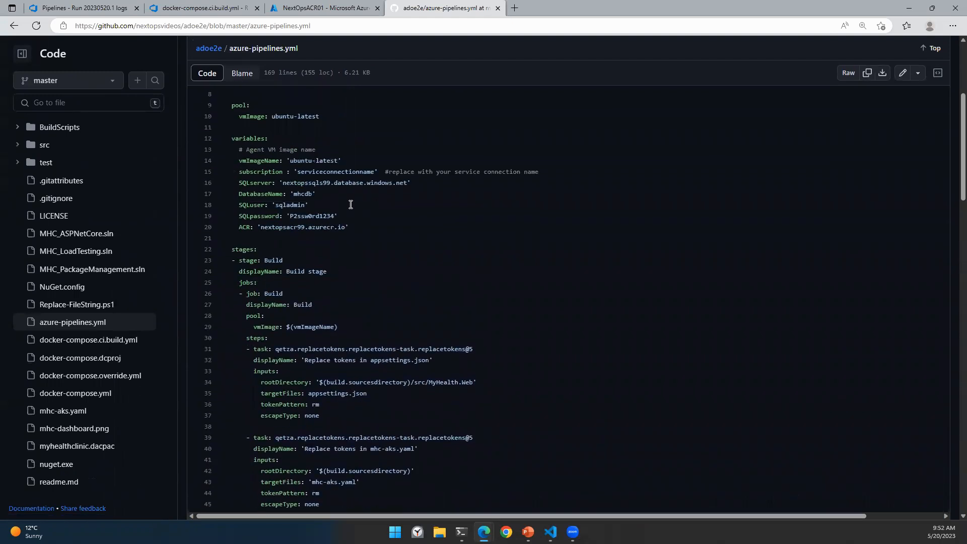
left_click_drag(297, 175, 375, 174)
left_click_drag(283, 185, 396, 186)
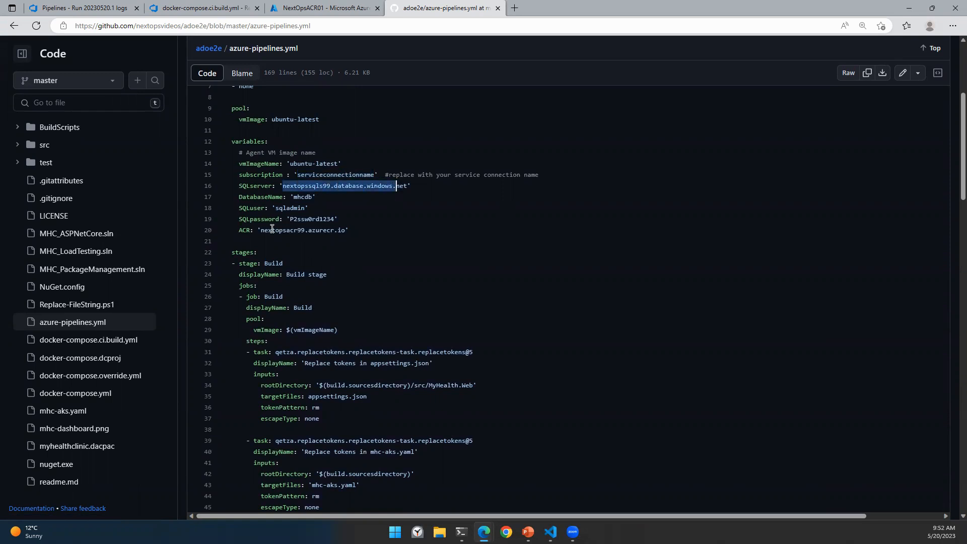
left_click_drag(261, 230, 347, 230)
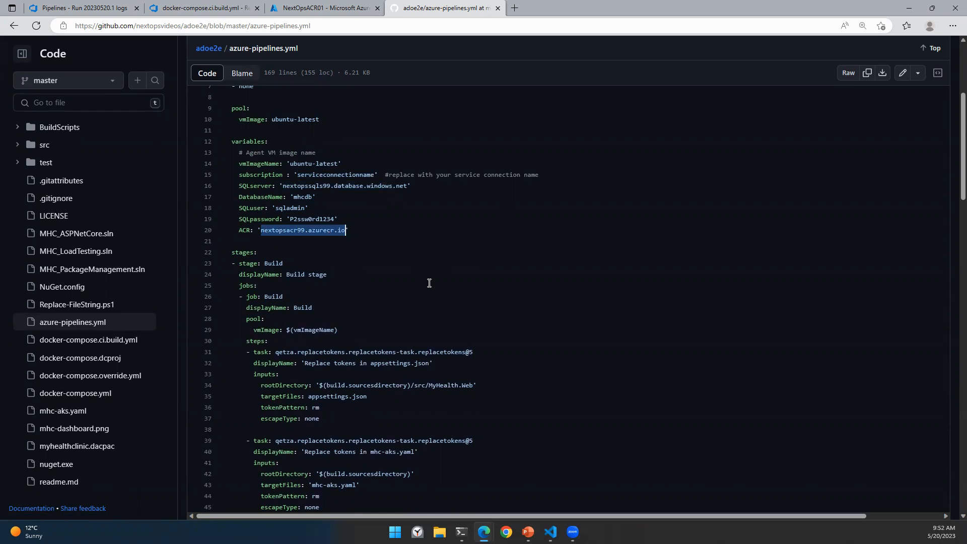
Step: Note the subscription path and registry login server on line 70, then review the file's stages
scroll(506, 323, "down", 10)
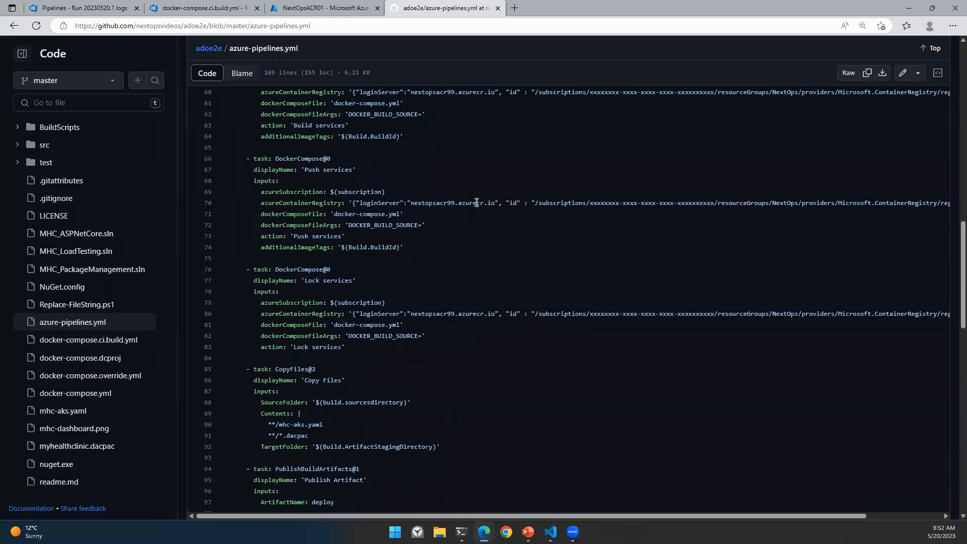
left_click_drag(535, 202, 824, 203)
left_click_drag(411, 203, 494, 203)
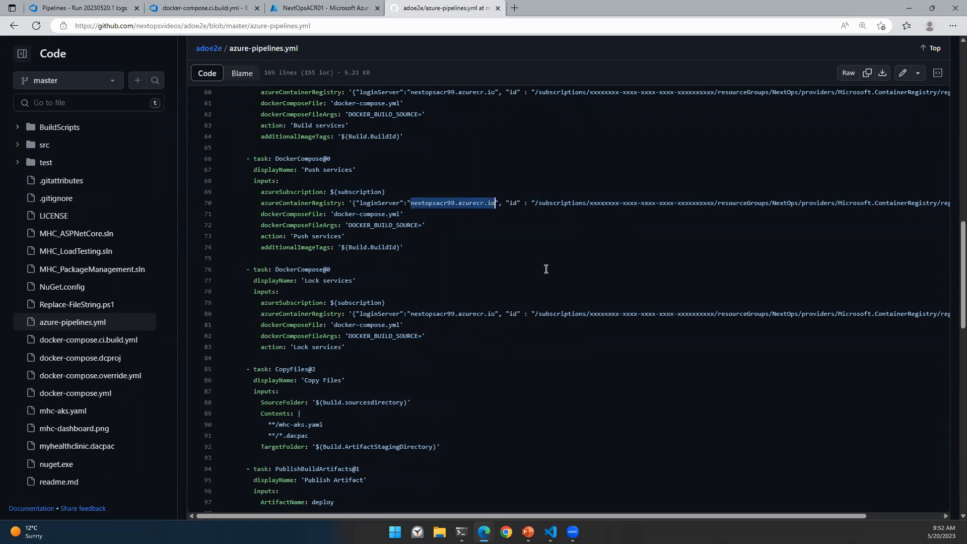
left_click(111, 6)
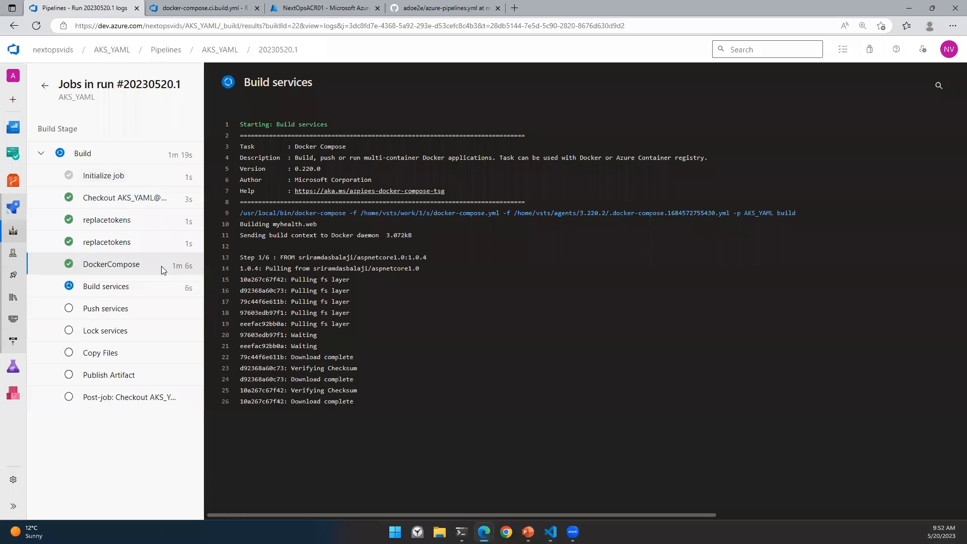
left_click(460, 5)
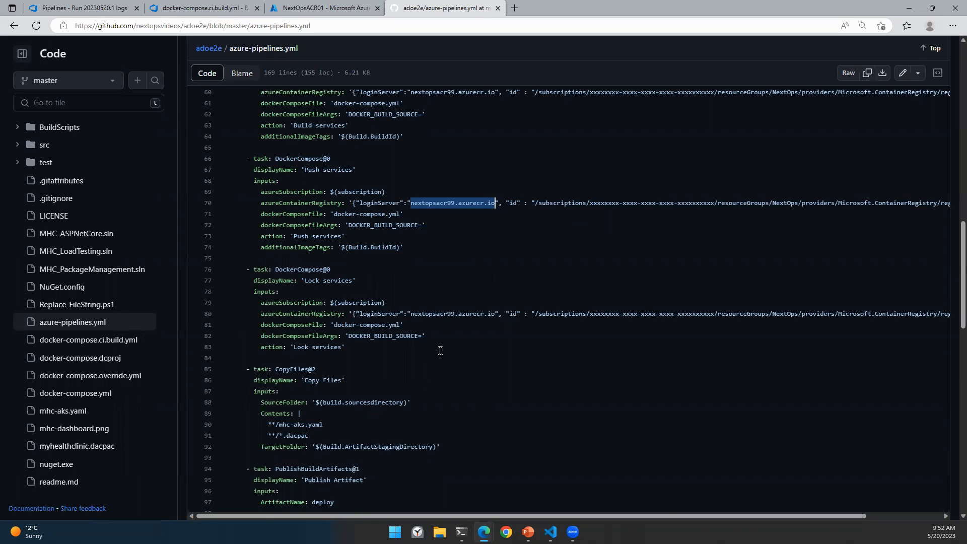
scroll(440, 349, "down", 10)
scroll(429, 381, "down", 6)
scroll(433, 388, "up", 12)
scroll(467, 404, "up", 20)
scroll(400, 319, "down", 3)
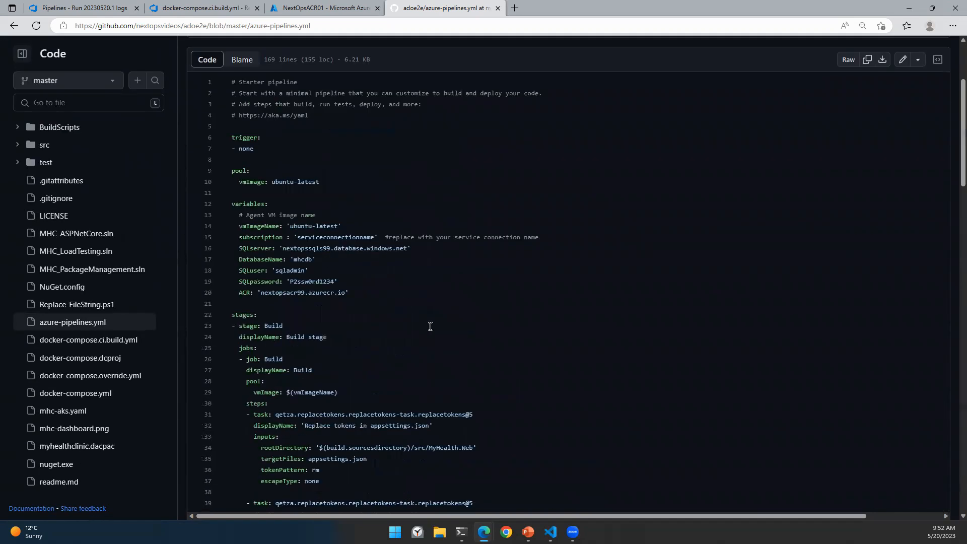
scroll(430, 326, "down", 5)
Step: Read the errors in run 20230520.1's failed Build services log, then go to AKS_YAML's runs page
left_click(83, 8)
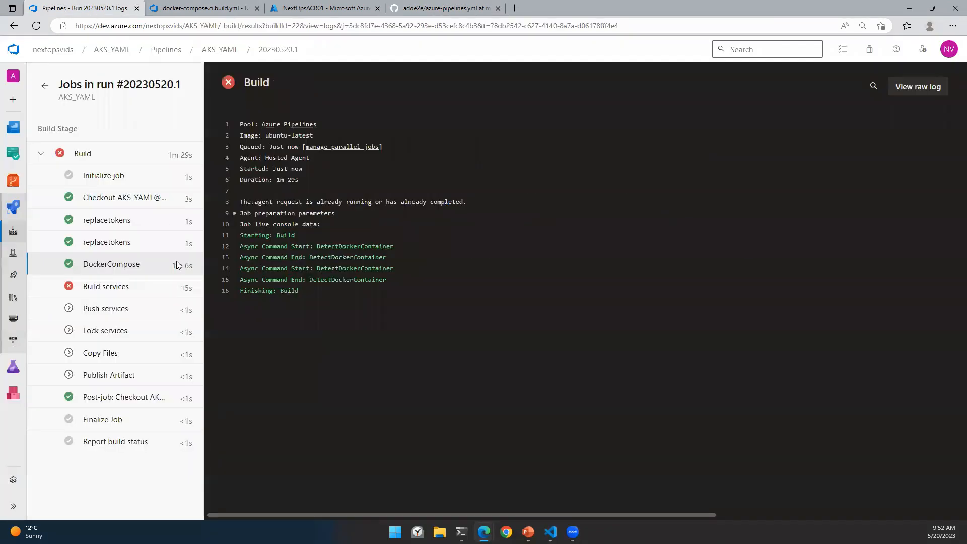
left_click(99, 285)
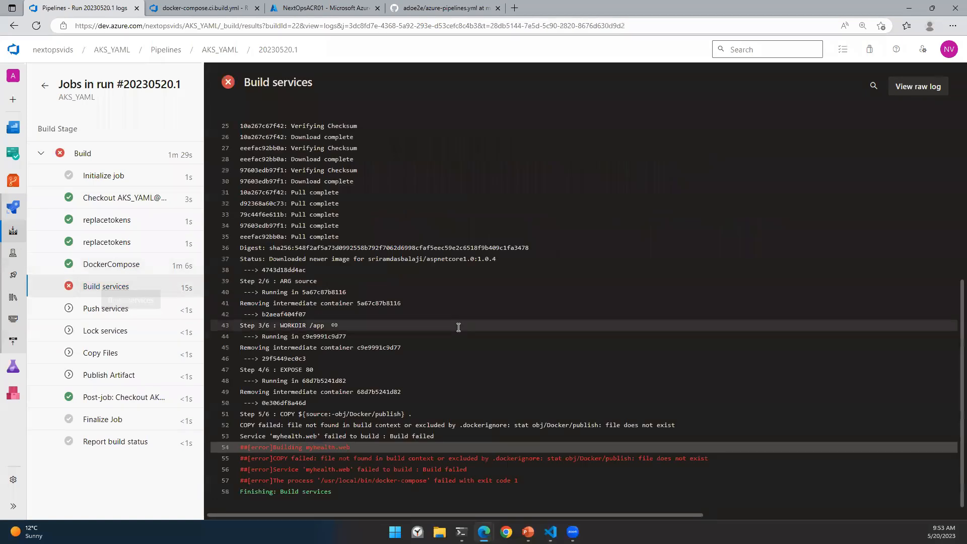
left_click(368, 444)
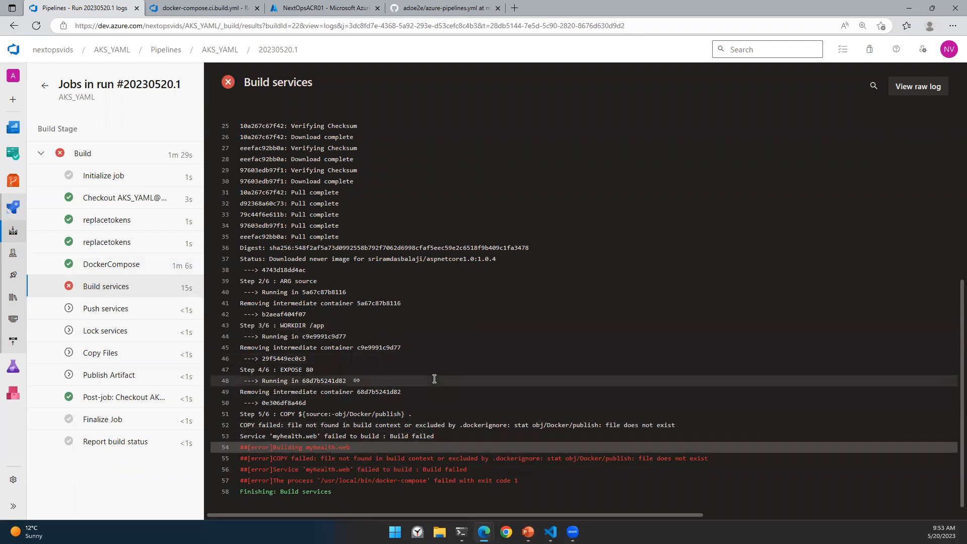
left_click(224, 52)
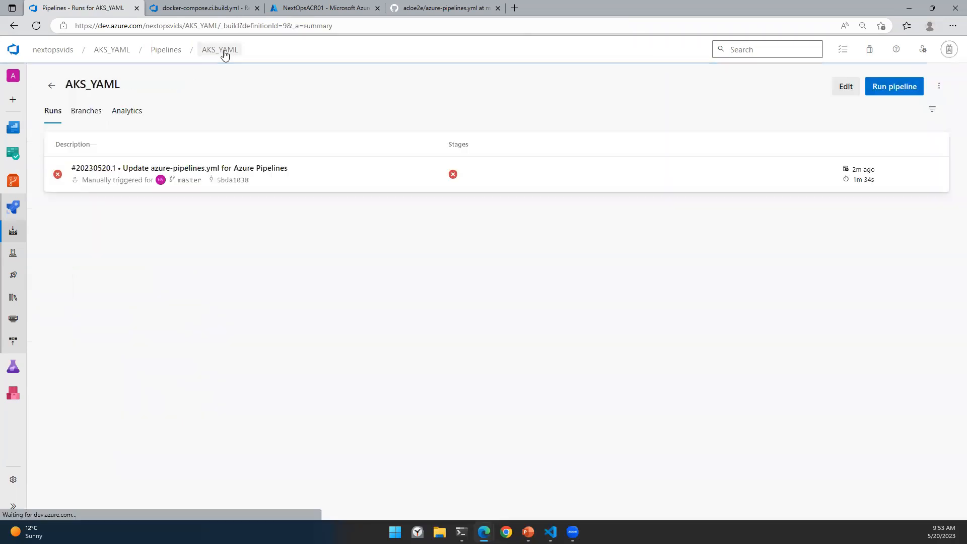
Step: Open the pipeline YAML in the editor and scroll down to the Build services task
left_click(852, 88)
scroll(375, 307, "down", 5)
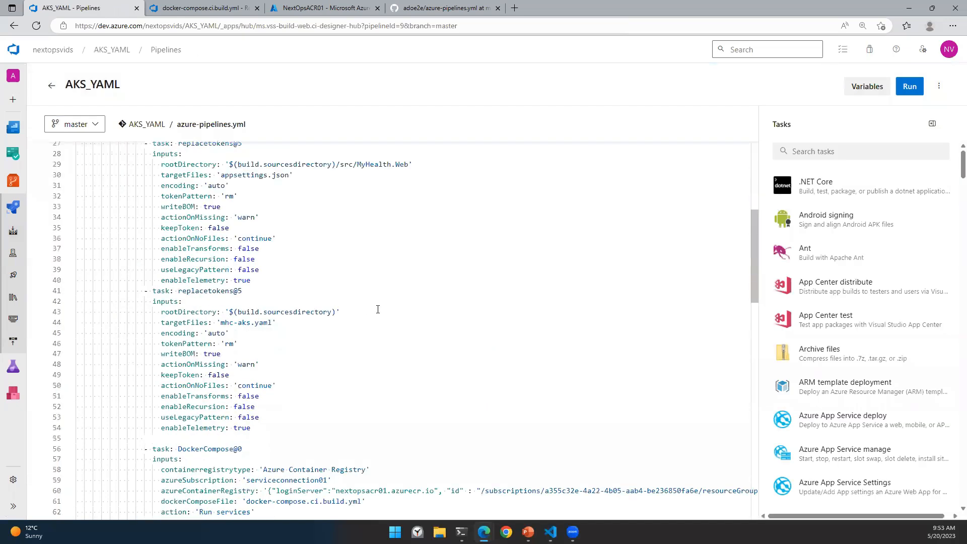
scroll(378, 309, "down", 4)
left_click(155, 333)
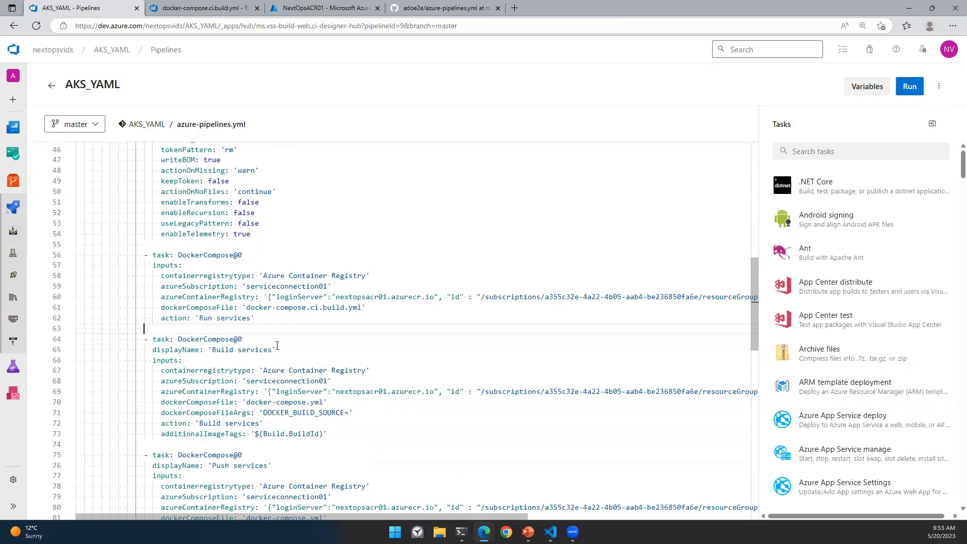
scroll(265, 340, "down", 1)
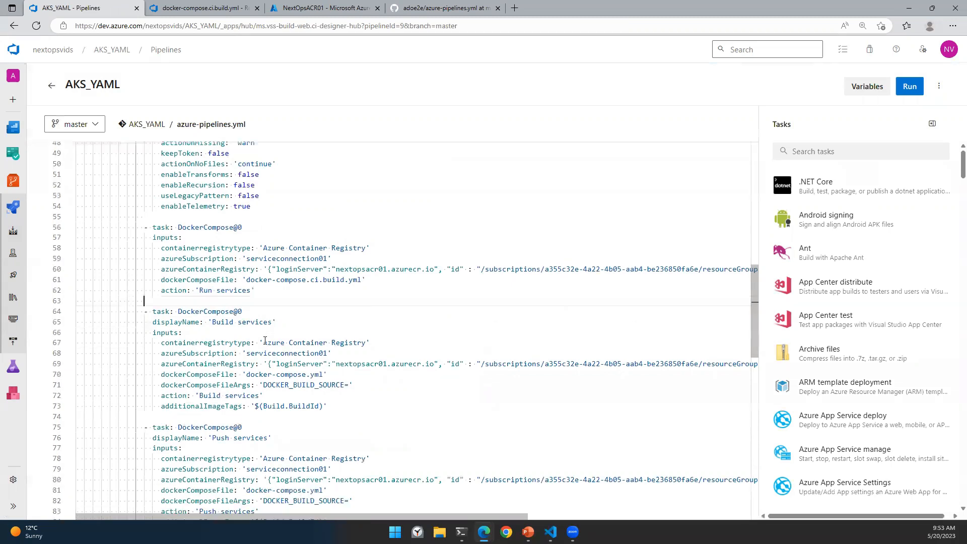
scroll(277, 359, "down", 1)
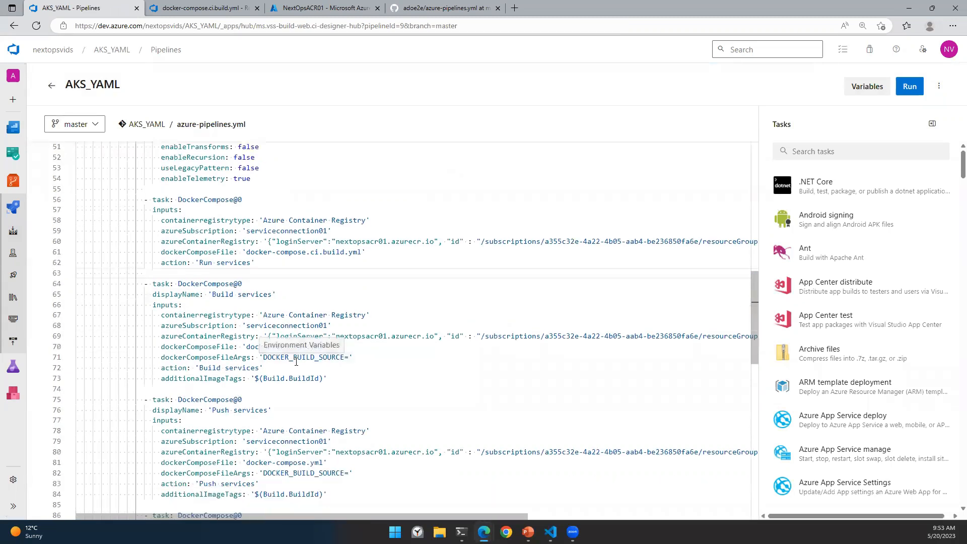
left_click(550, 532)
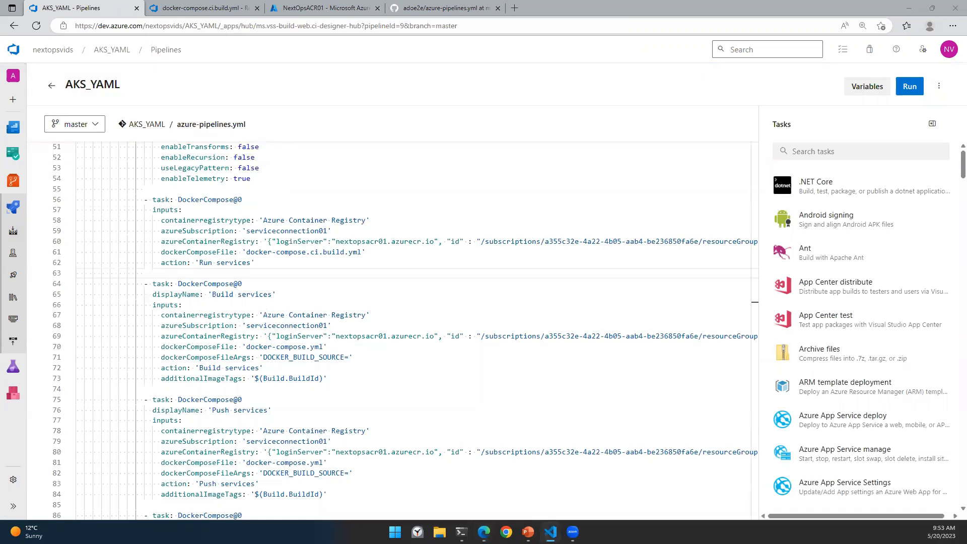
Step: Review the Build services Docker Compose settings, then open failed run 20230520.1's summary
left_click(311, 347)
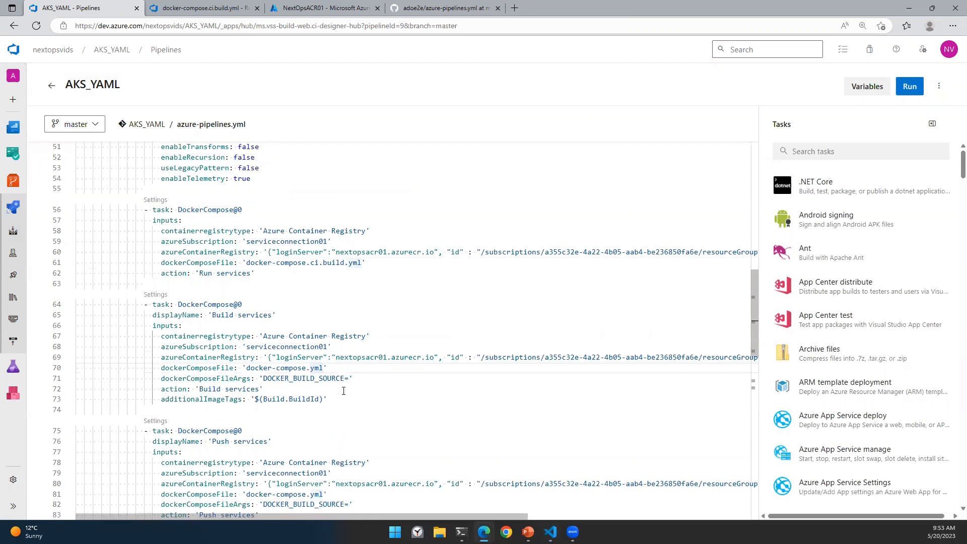
left_click(150, 296)
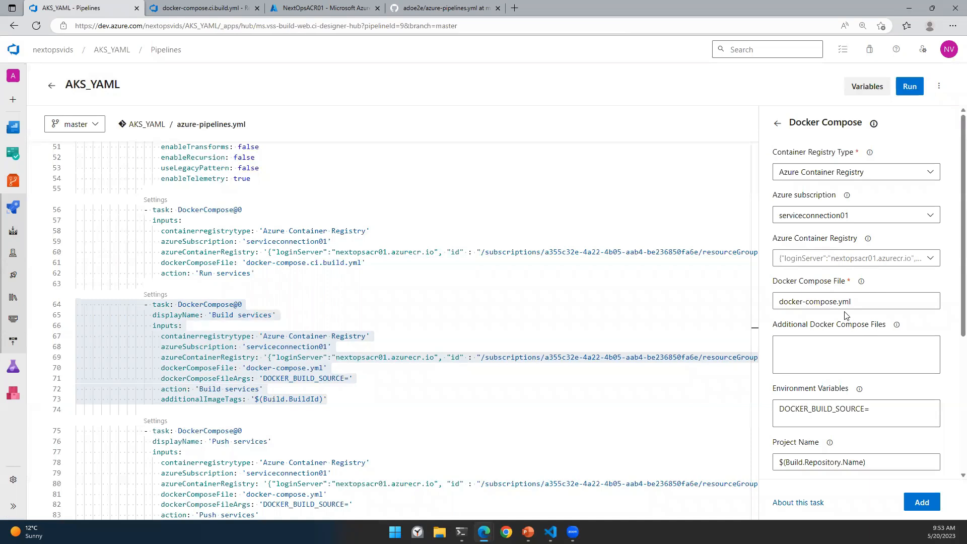
scroll(846, 316, "down", 3)
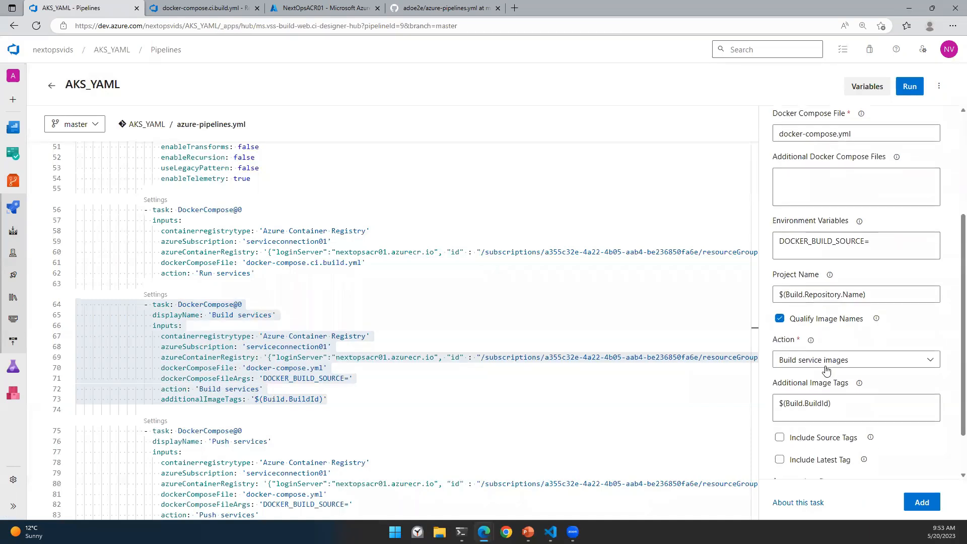
scroll(826, 370, "down", 1)
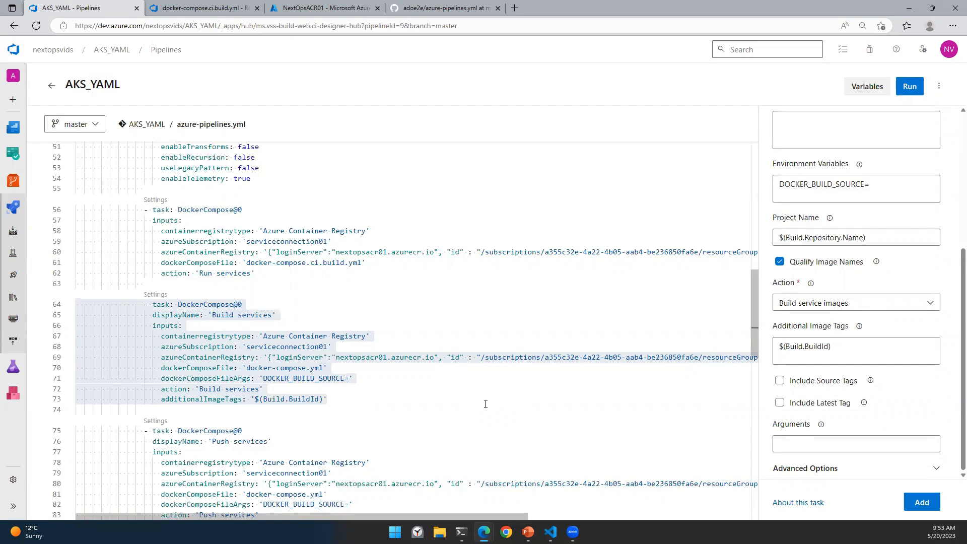
left_click(52, 86)
left_click(122, 177)
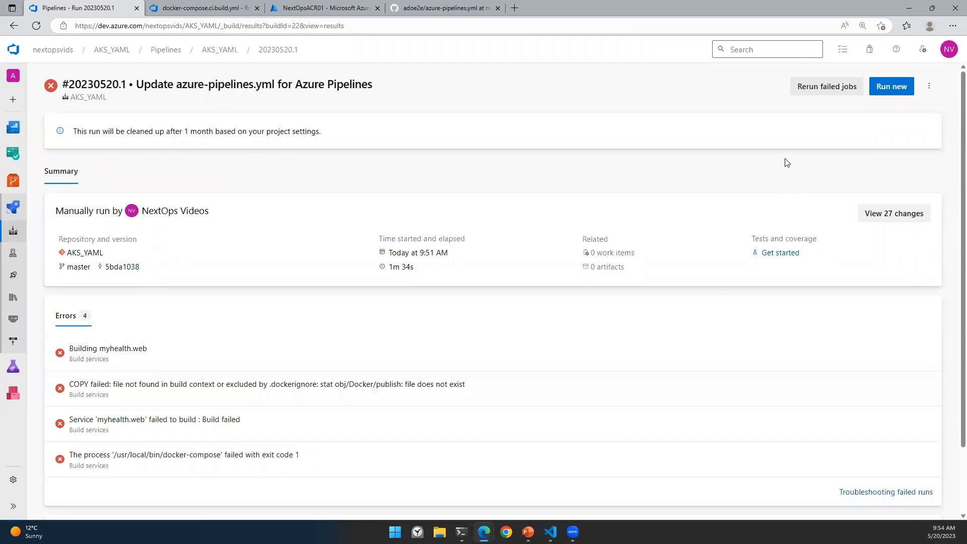
scroll(188, 371, "down", 2)
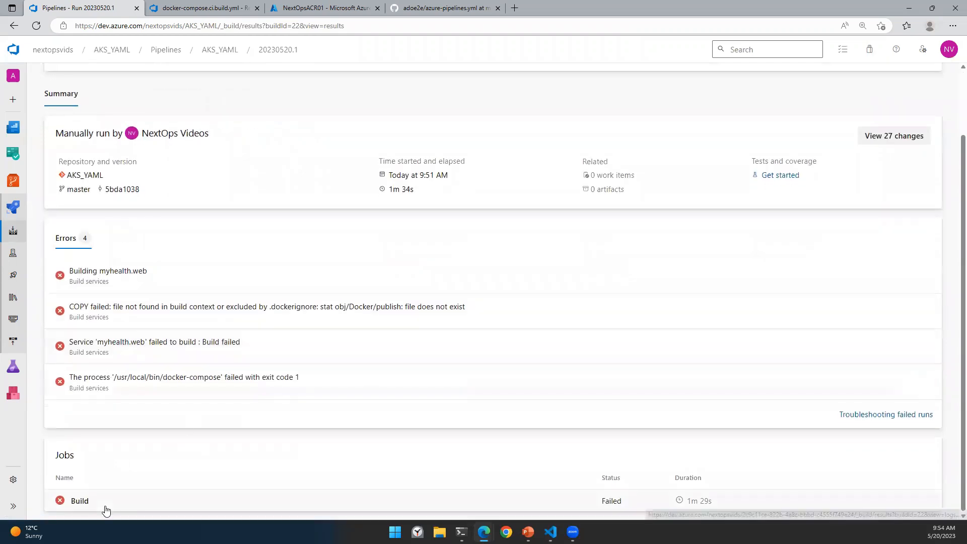
left_click(103, 506)
left_click(126, 286)
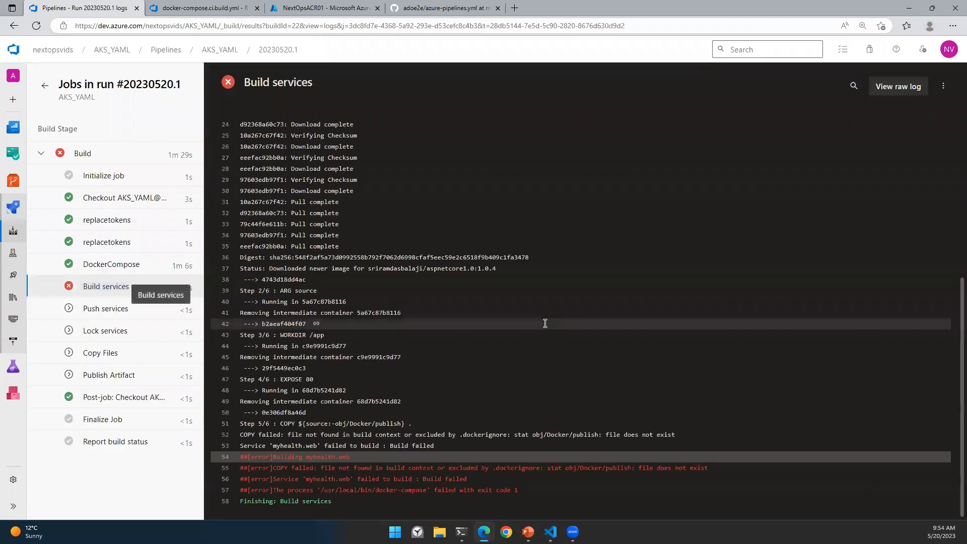
scroll(512, 369, "up", 5)
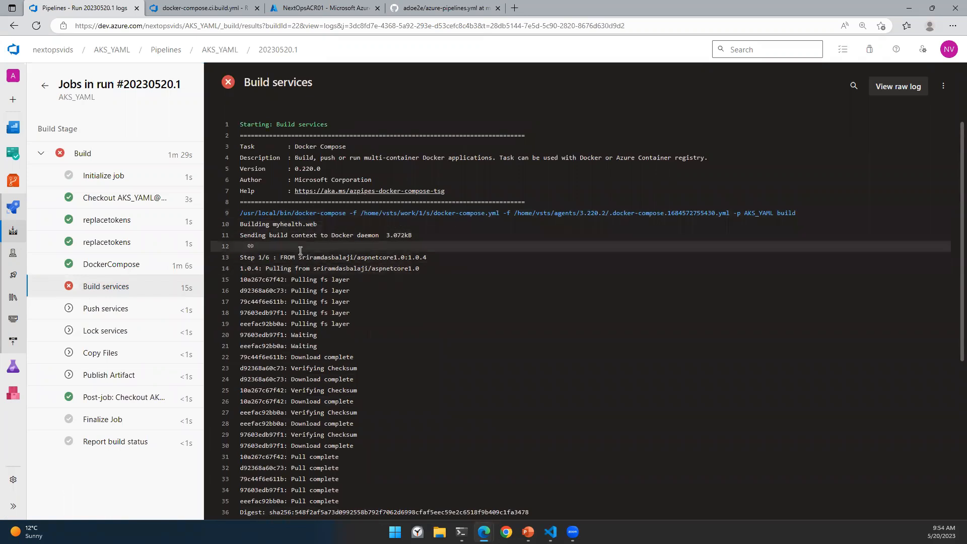
scroll(373, 313, "down", 5)
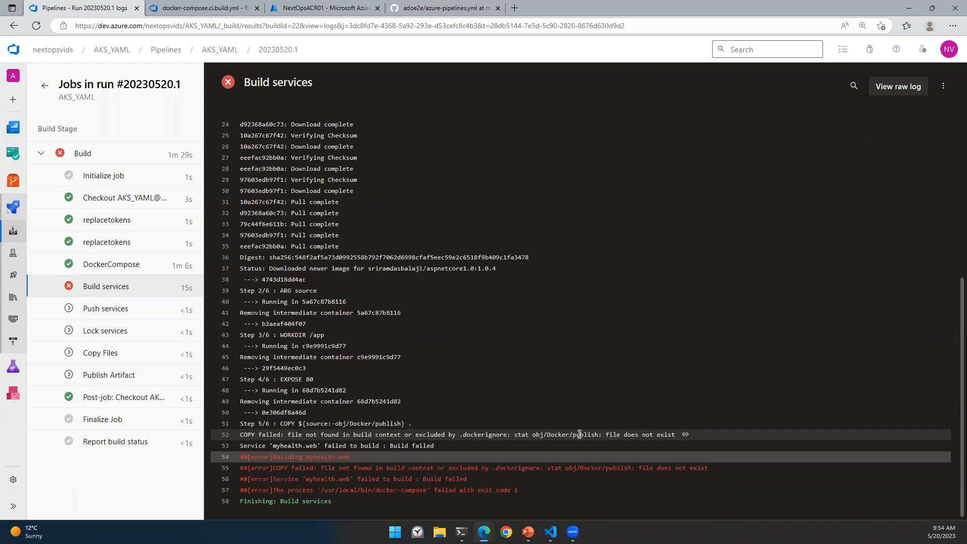
scroll(579, 434, "up", 5)
scroll(579, 434, "down", 5)
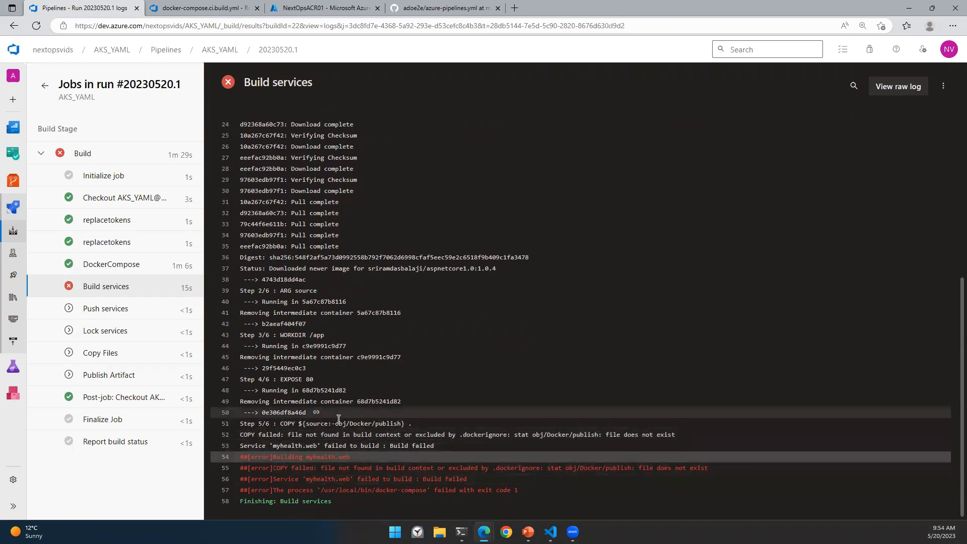
left_click(97, 265)
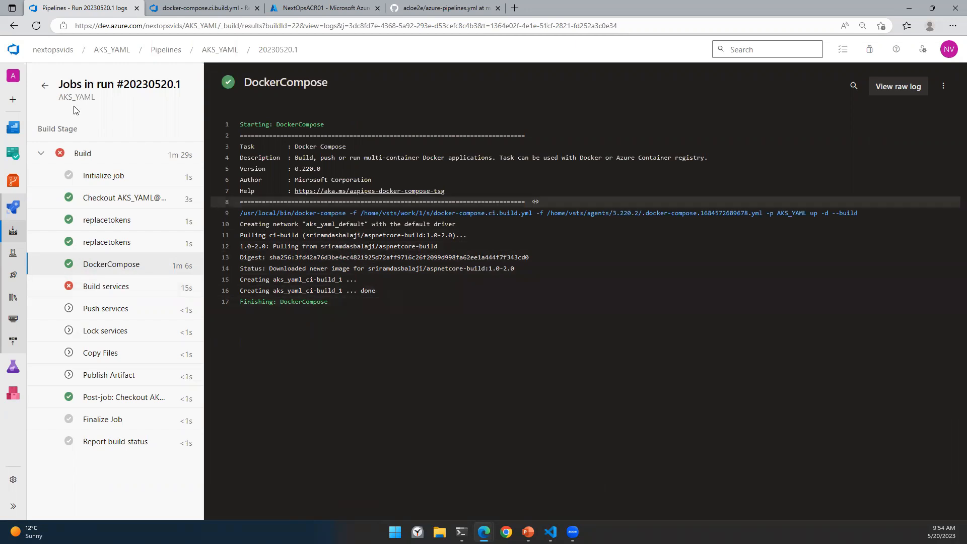
left_click(45, 85)
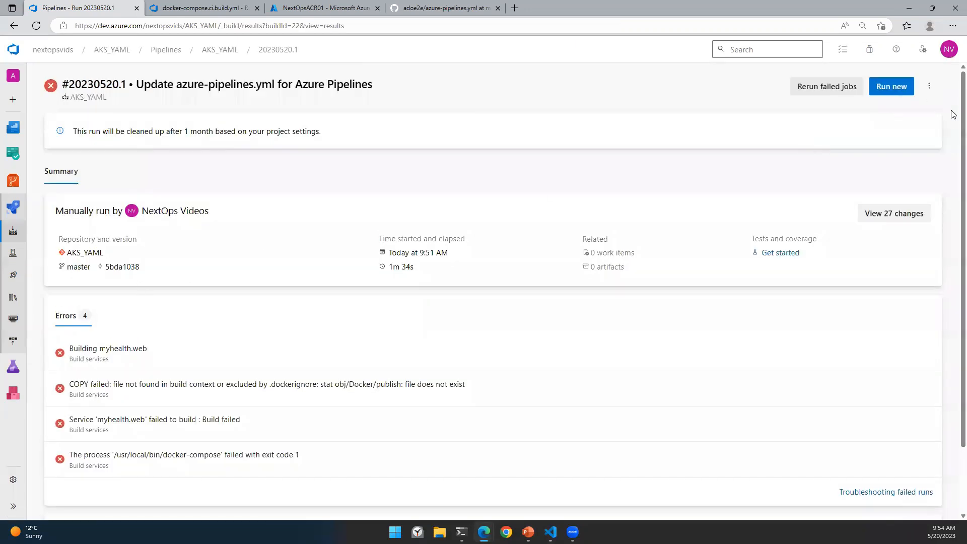
left_click(929, 85)
left_click(880, 156)
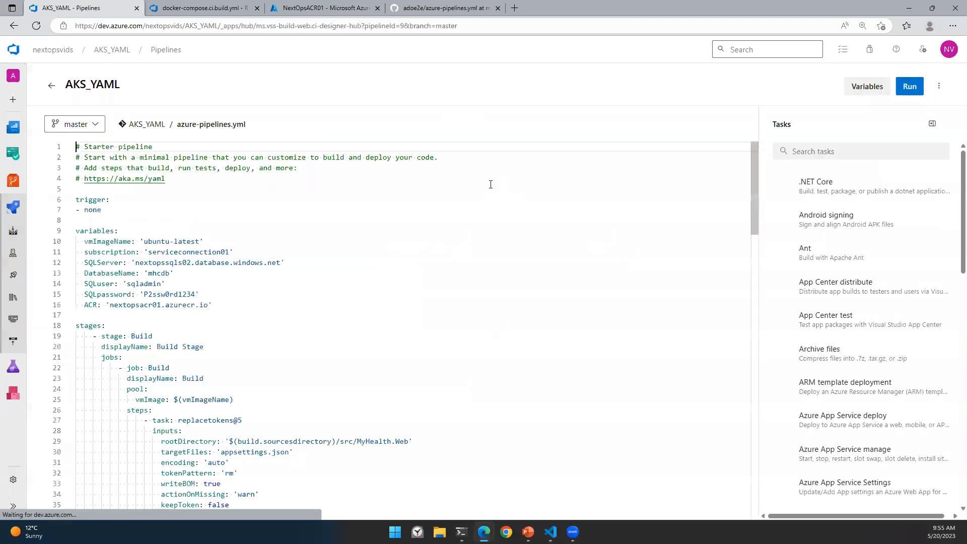
scroll(493, 202, "down", 9)
scroll(248, 317, "down", 1)
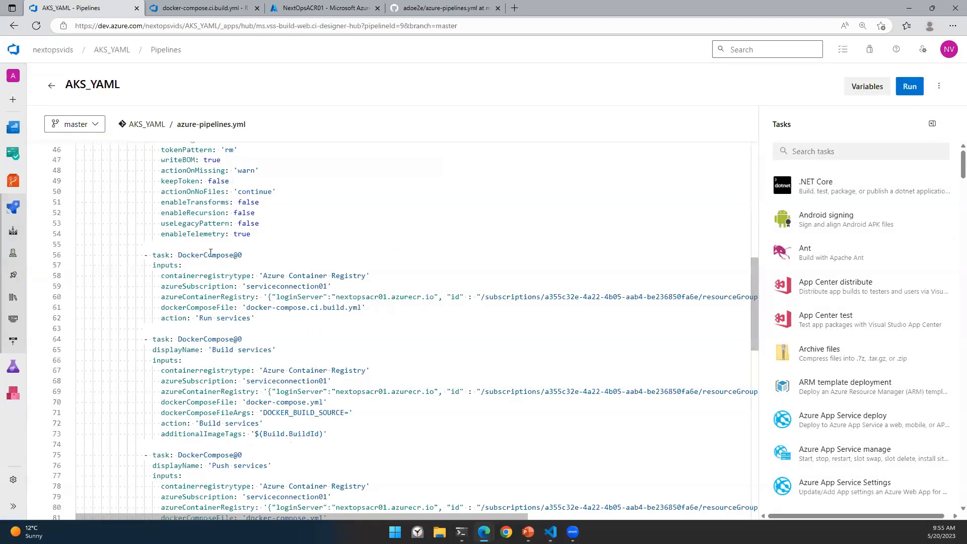
left_click(174, 253)
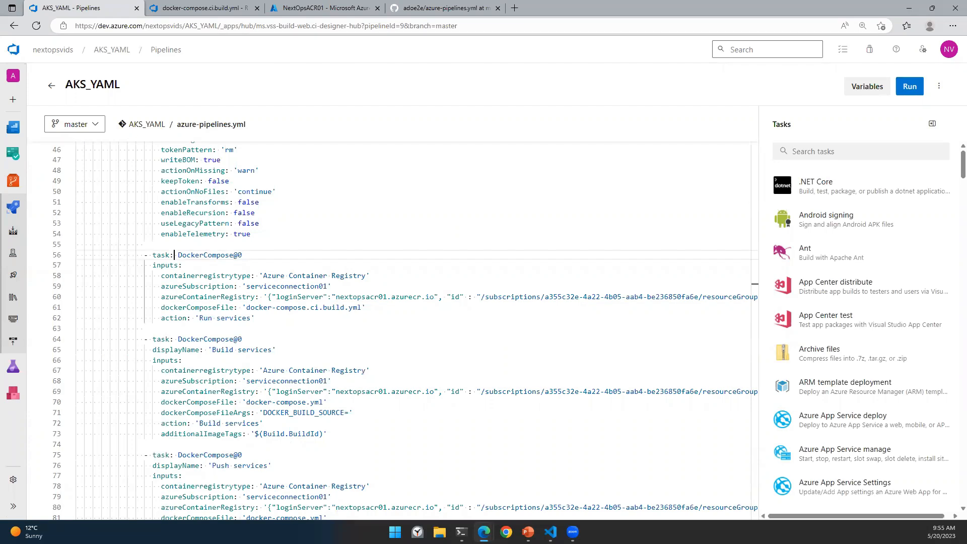
left_click(258, 318)
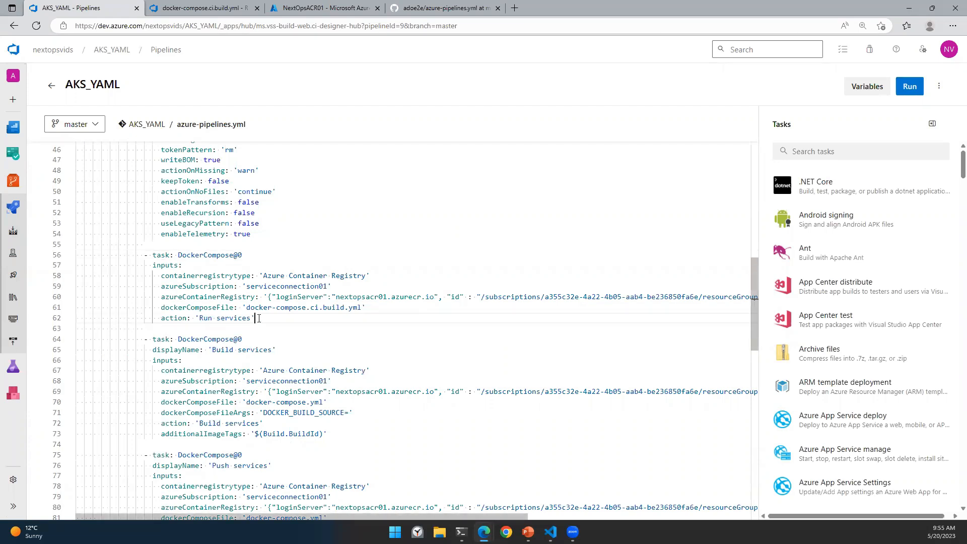
left_click(187, 255)
left_click(260, 317)
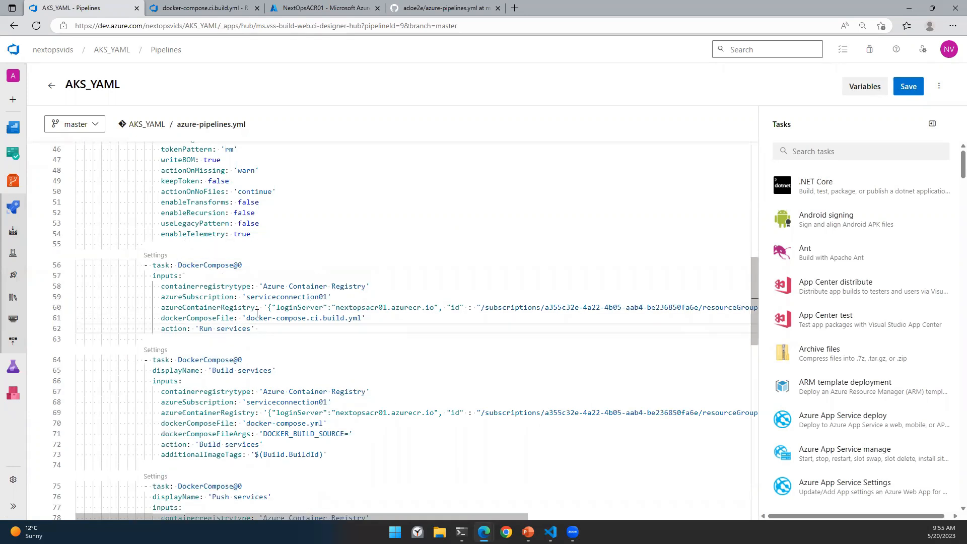
left_click(155, 255)
left_click(835, 220)
left_click(835, 220)
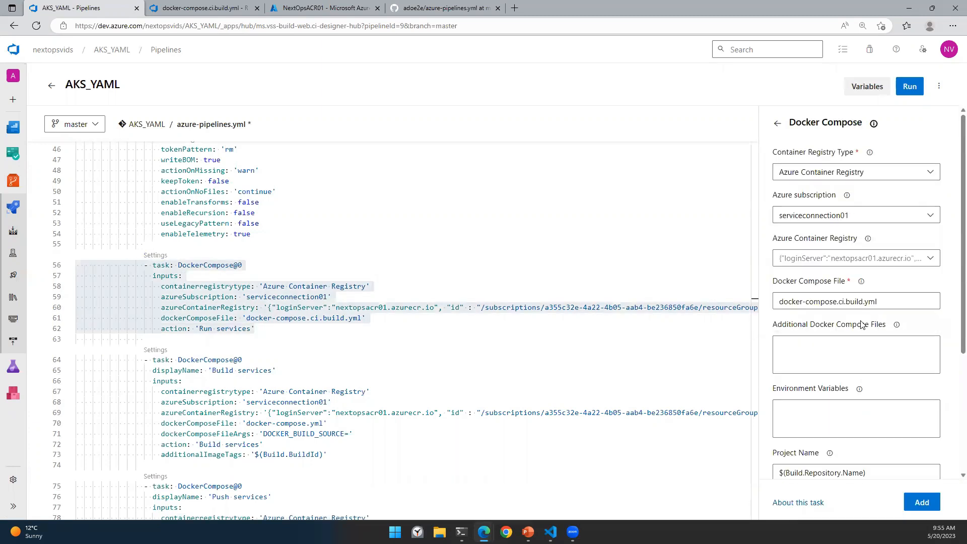
scroll(860, 323, "down", 3)
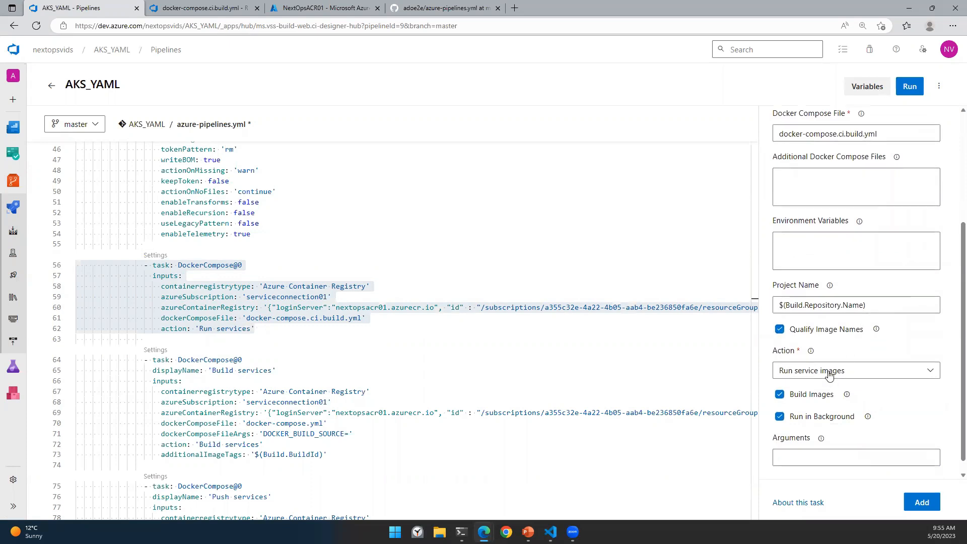
scroll(830, 375, "down", 1)
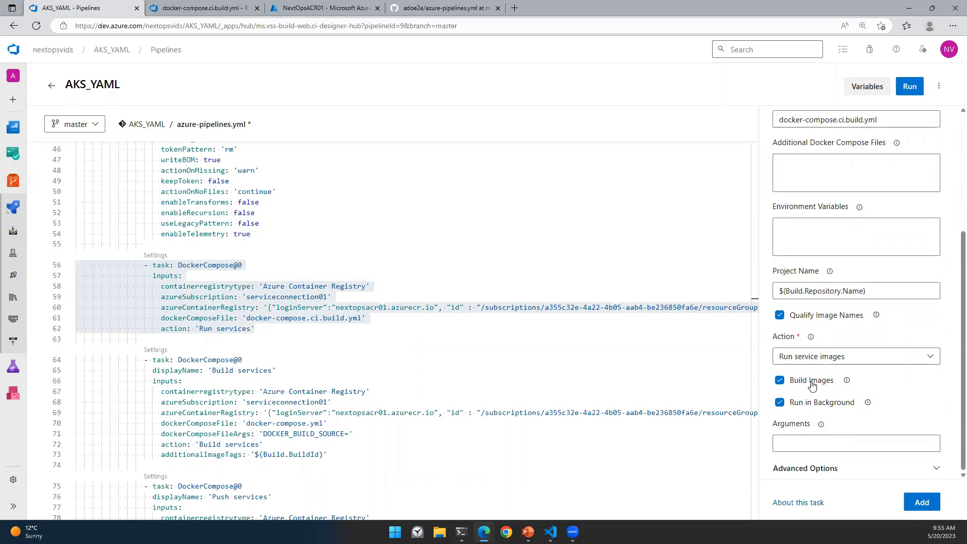
left_click(809, 467)
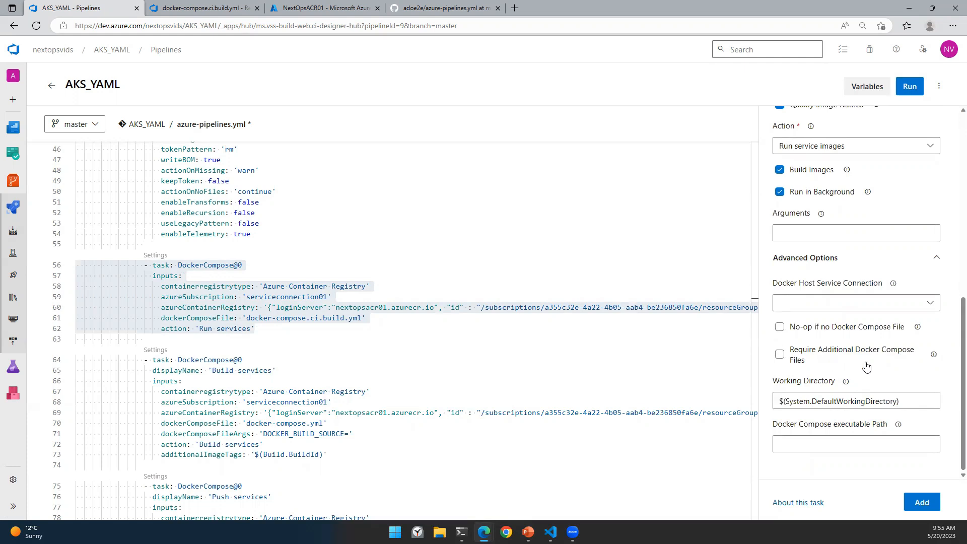
left_click(817, 303)
left_click(818, 303)
scroll(839, 358, "up", 5)
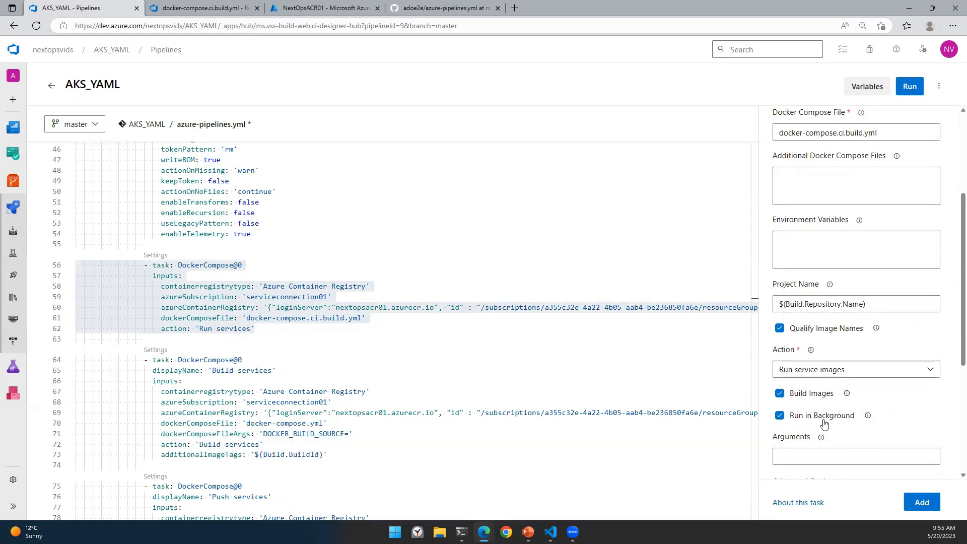
left_click(371, 320)
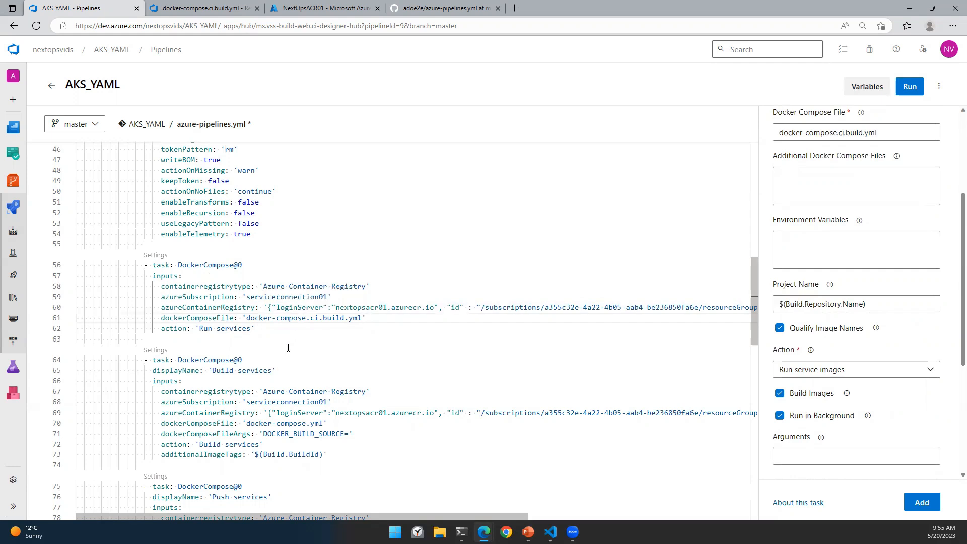
left_click(270, 332)
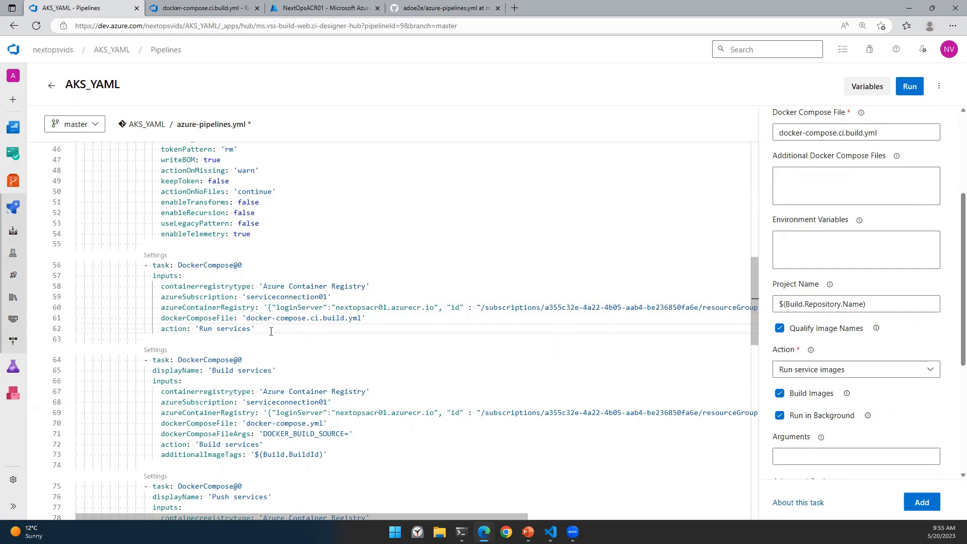
Step: Add detached: false to the Run services task and verify it in the task's settings form
key("Return")
type("detached:")
key("Return")
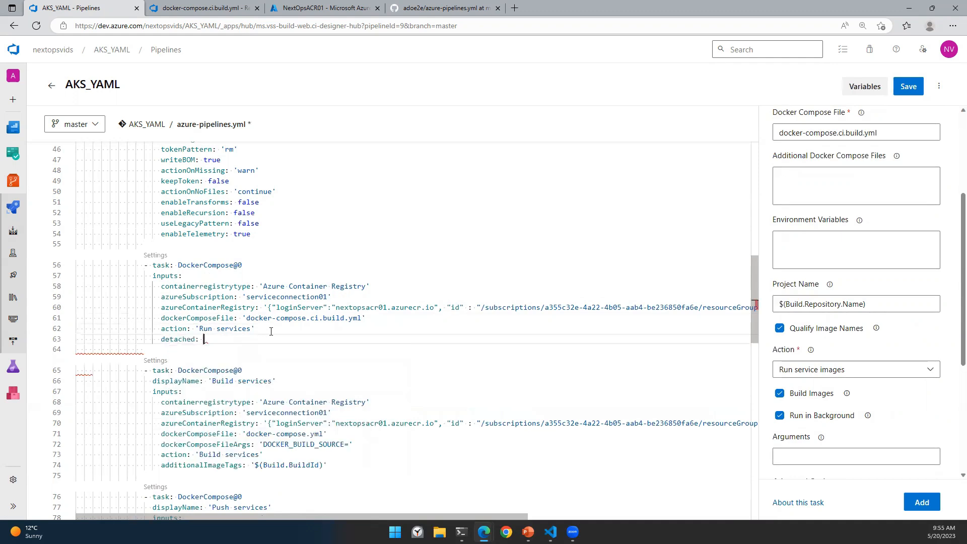
type("false")
scroll(442, 291, "up", 1)
scroll(442, 291, "up", 5)
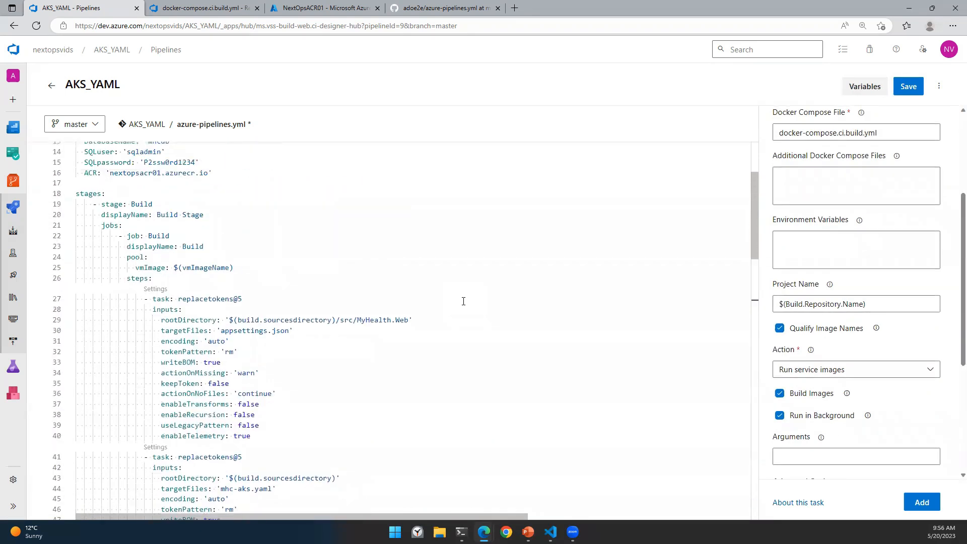
scroll(463, 301, "up", 3)
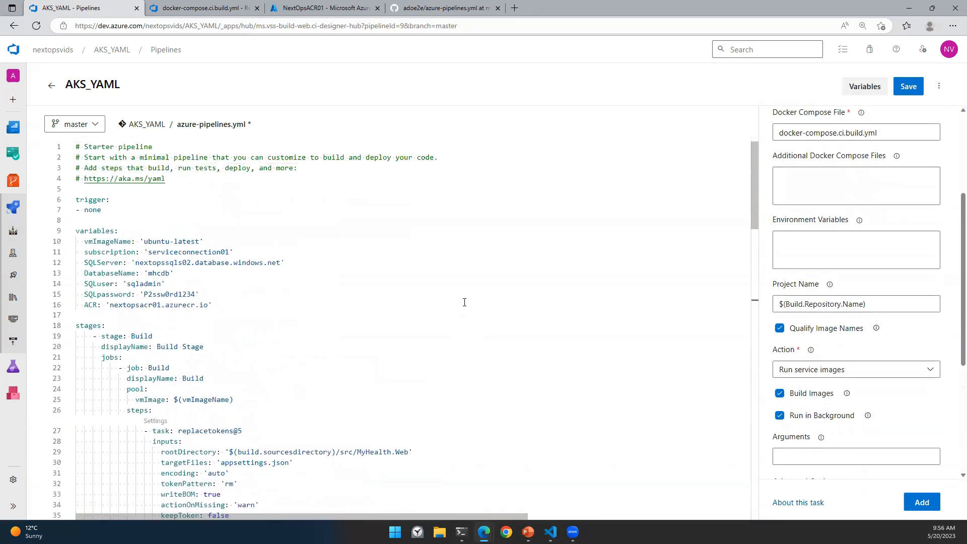
scroll(464, 302, "down", 3)
scroll(465, 302, "down", 7)
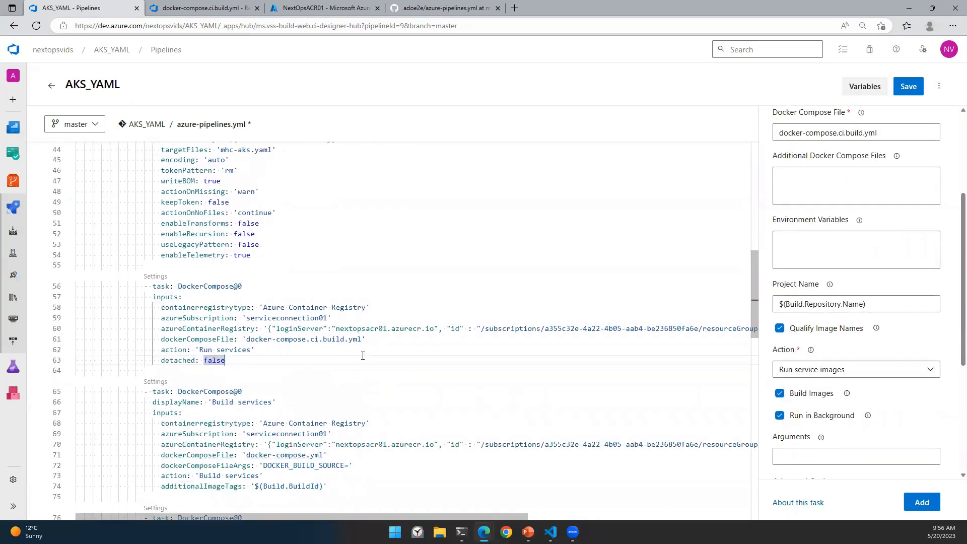
scroll(362, 356, "down", 1)
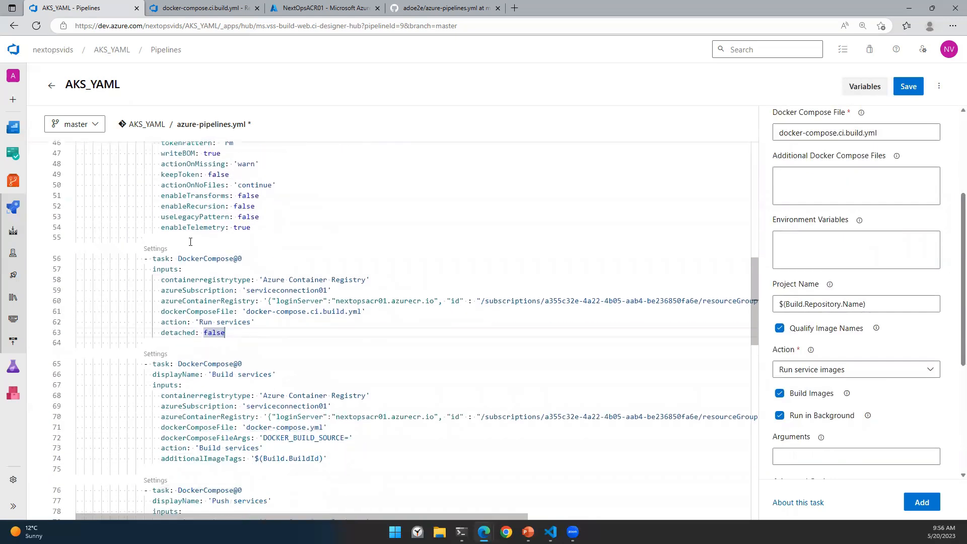
left_click(154, 250)
scroll(840, 244, "down", 4)
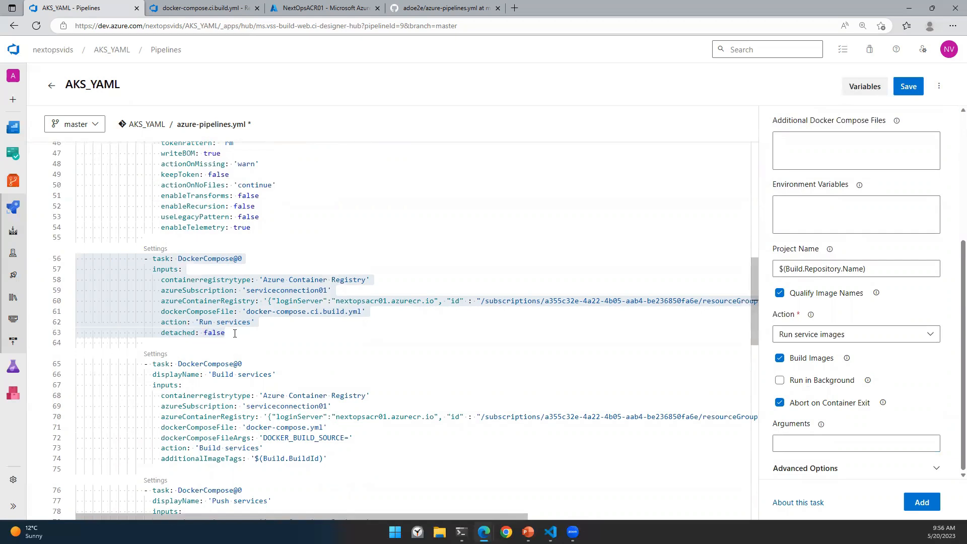
Step: Commit the pipeline change with the default message and bring up the Run pipeline dialog
left_click(907, 86)
left_click(931, 493)
left_click(909, 87)
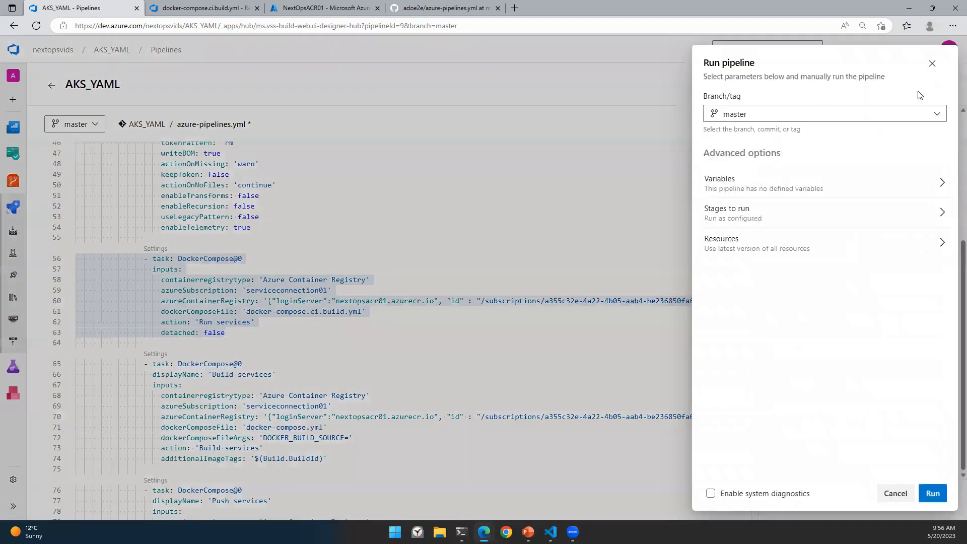
Step: Run the pipeline on master and follow the Build job's logs
left_click(931, 493)
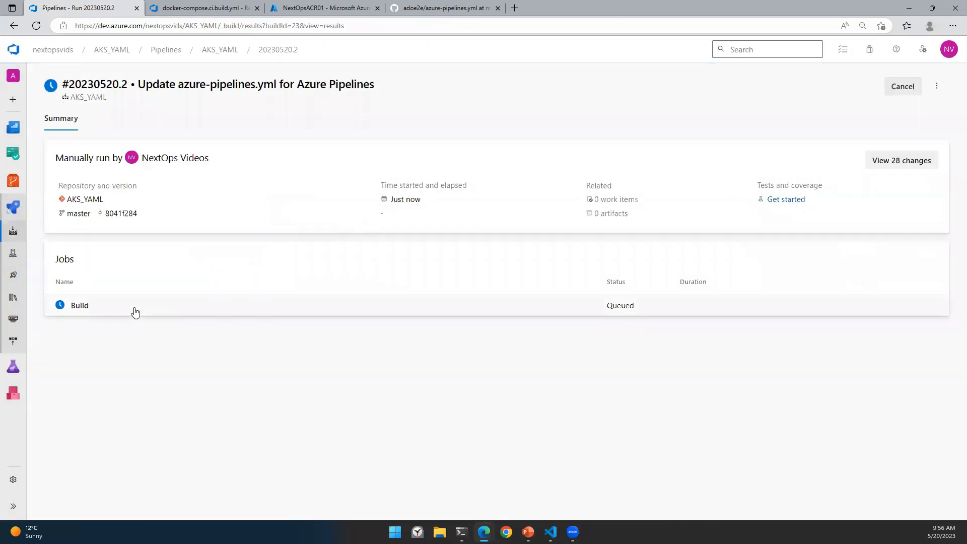
left_click(134, 311)
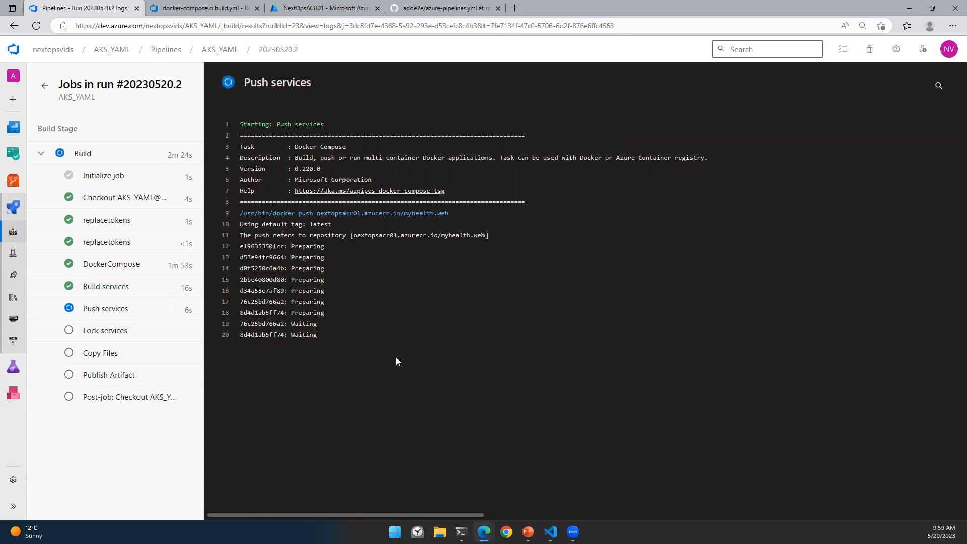
Step: Check the myhealth.web image tags in the NextOpsACR01 registry, then return to the Push services log
left_click(313, 8)
left_click(252, 397)
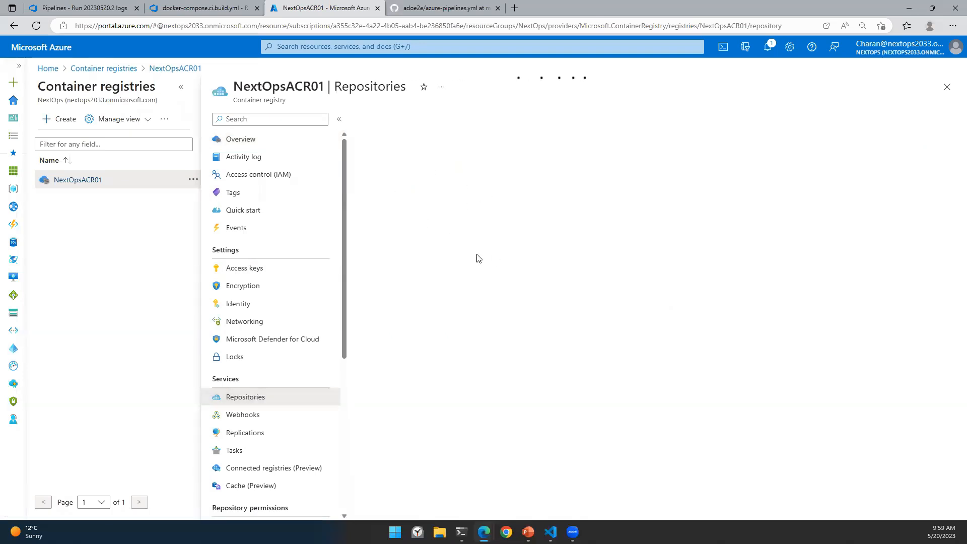
left_click(85, 7)
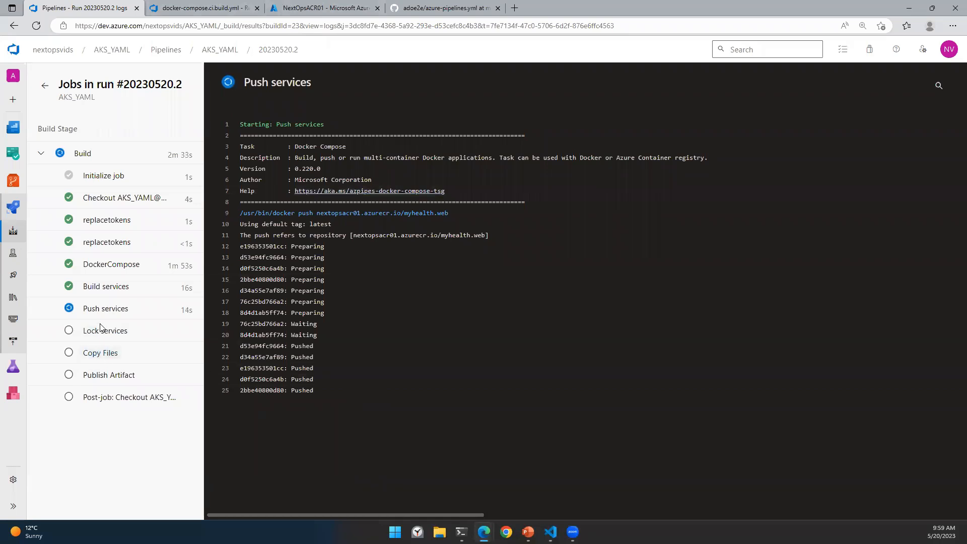
left_click(310, 9)
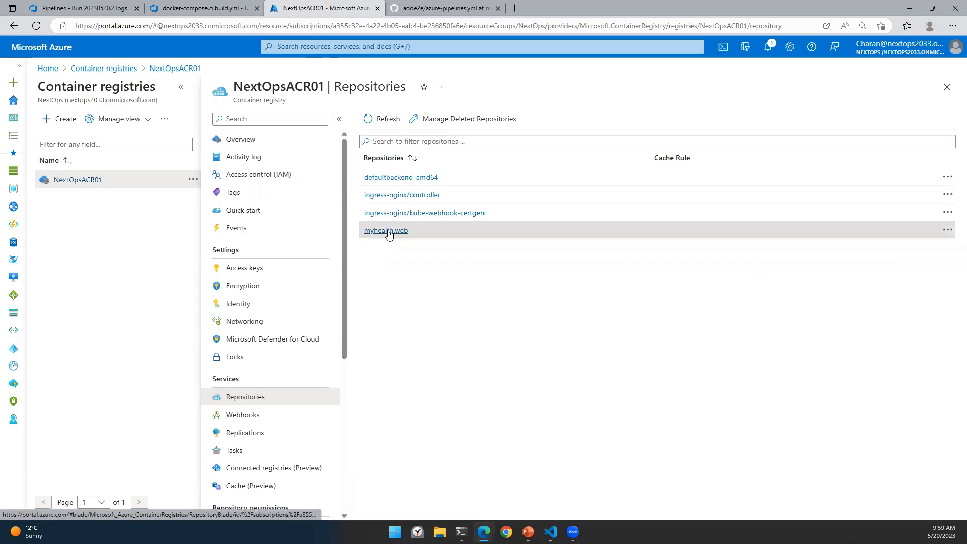
left_click(387, 230)
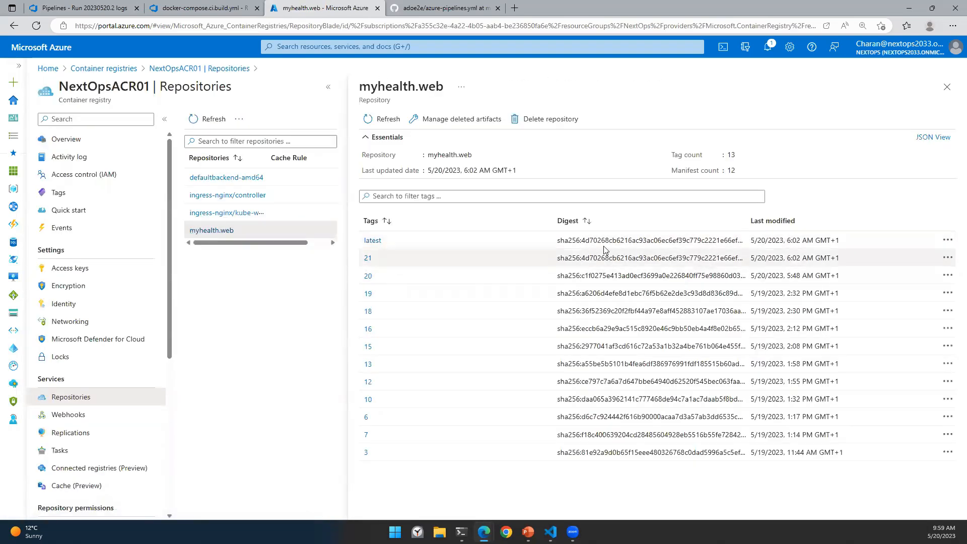
left_click(67, 9)
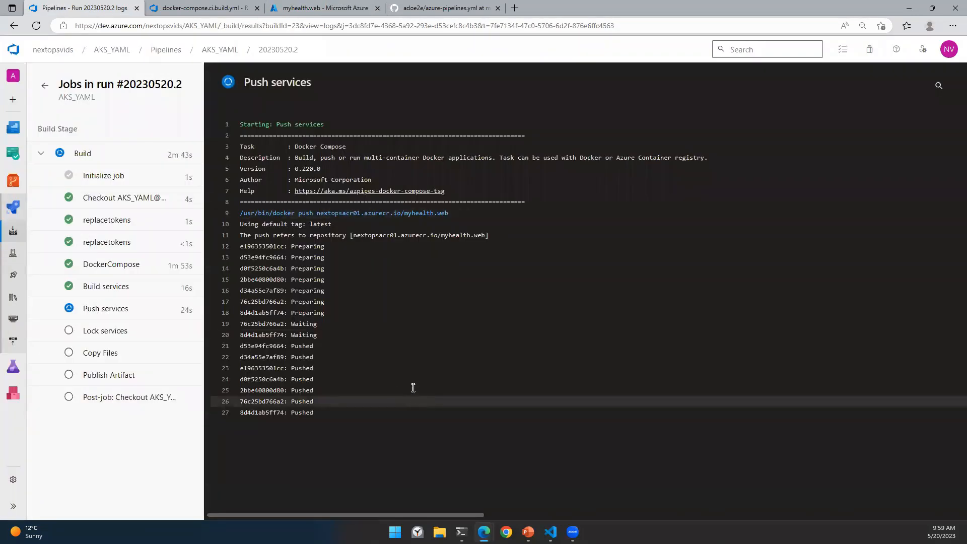
Step: Recheck the myhealth.web tags, then view run #20230520.2's summary with the Build job succeeded in 2m 59s
left_click(303, 7)
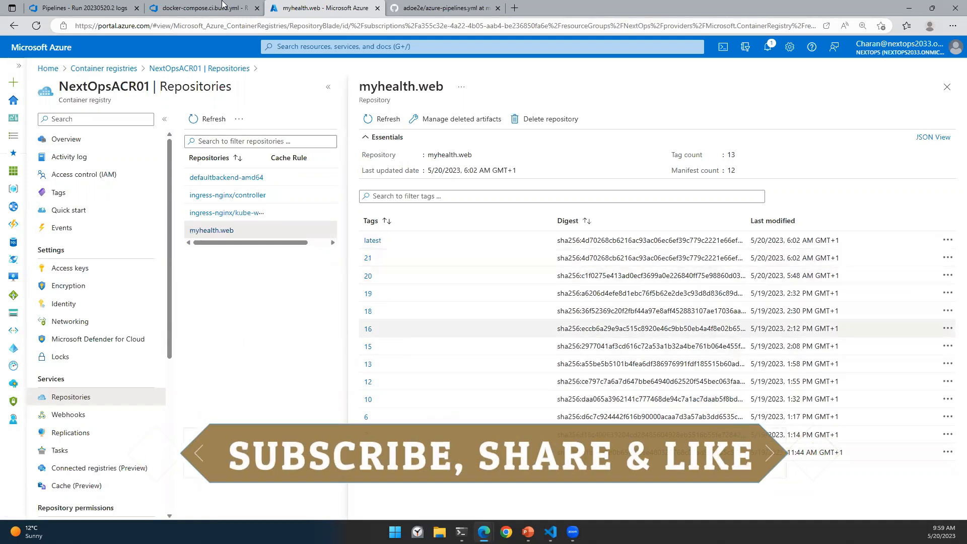
left_click(122, 5)
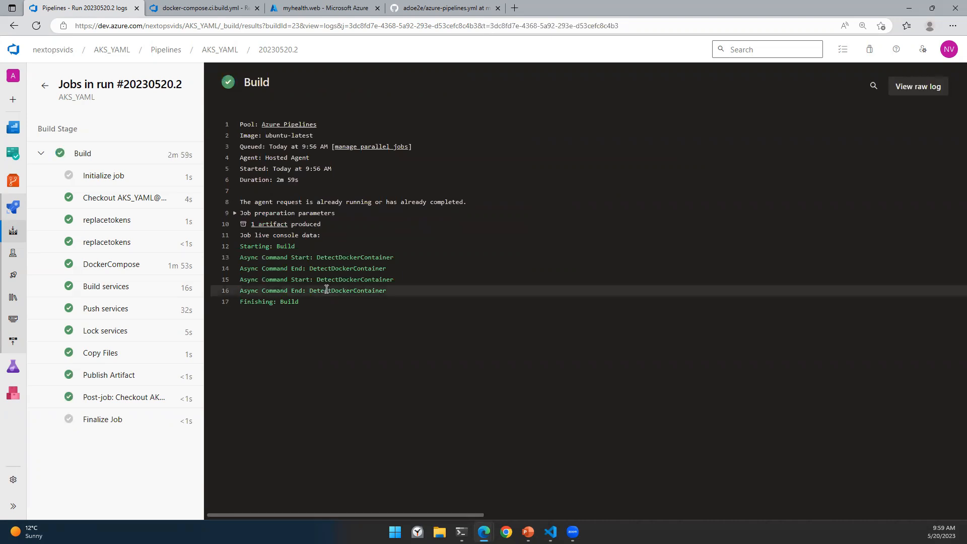
left_click(50, 94)
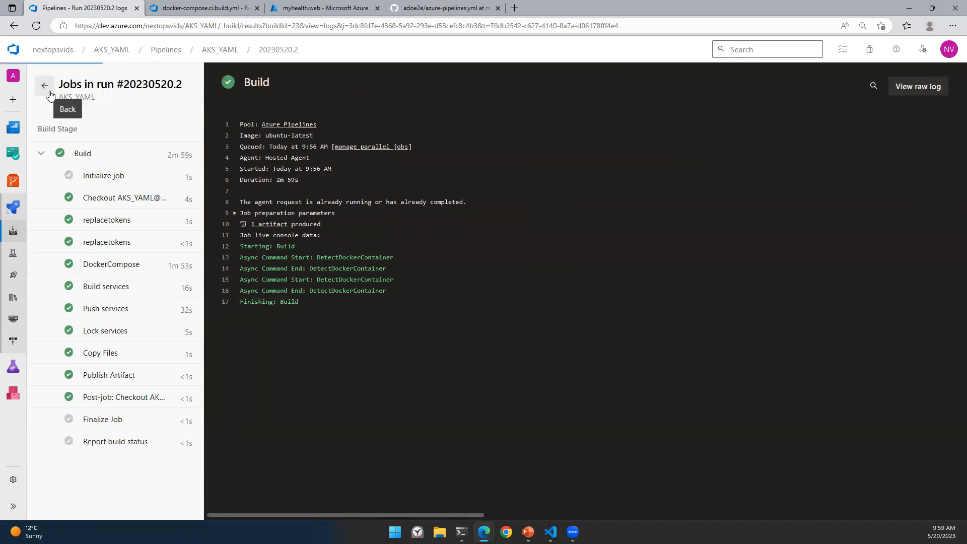
Step: Return to the AKS_YAML pipeline runs and reopen azure-pipelines.yml in the YAML editor
left_click(238, 51)
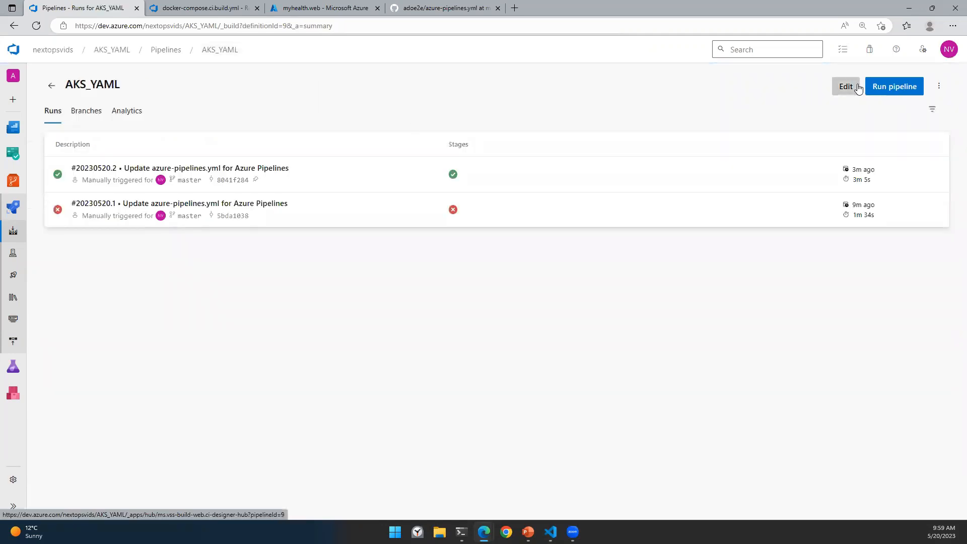
left_click(857, 88)
scroll(514, 302, "down", 10)
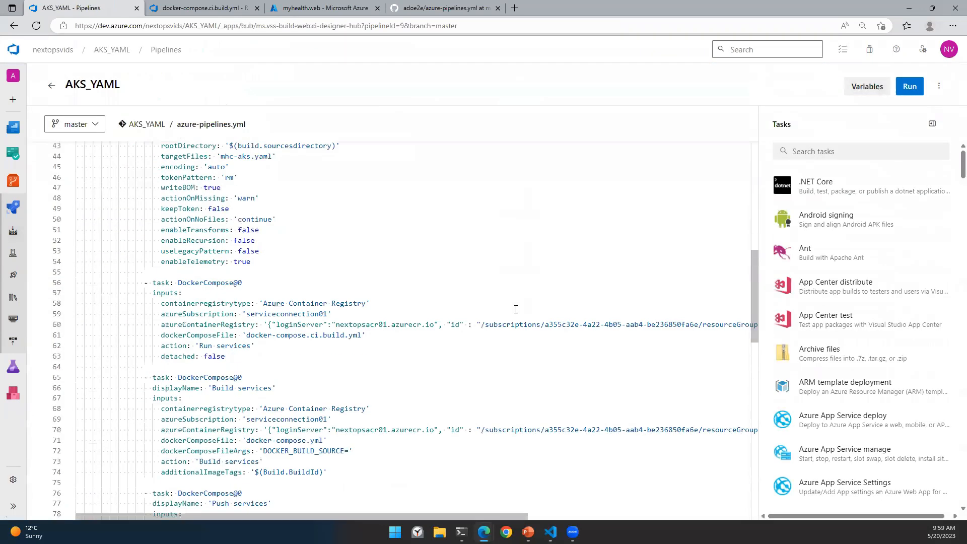
scroll(516, 309, "down", 12)
scroll(495, 332, "up", 2)
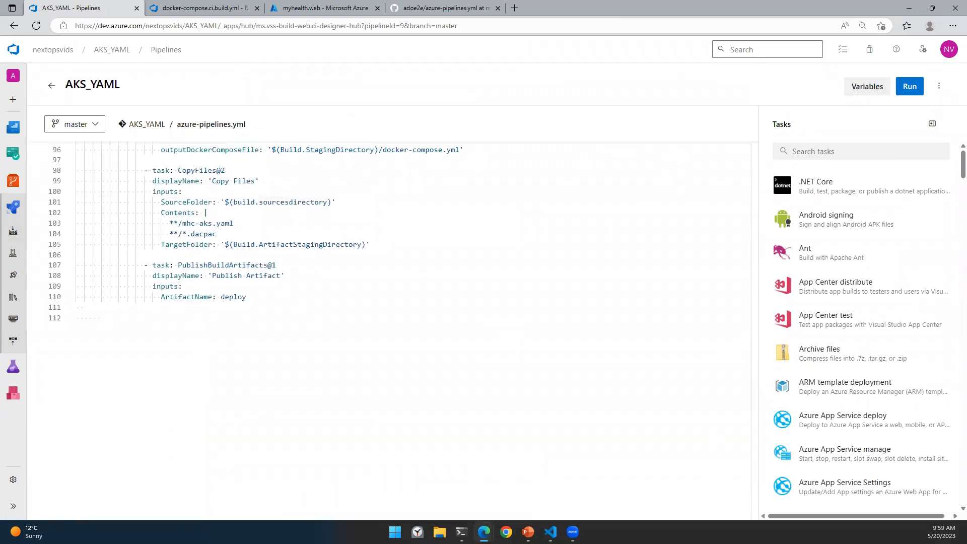
scroll(391, 349, "up", 6)
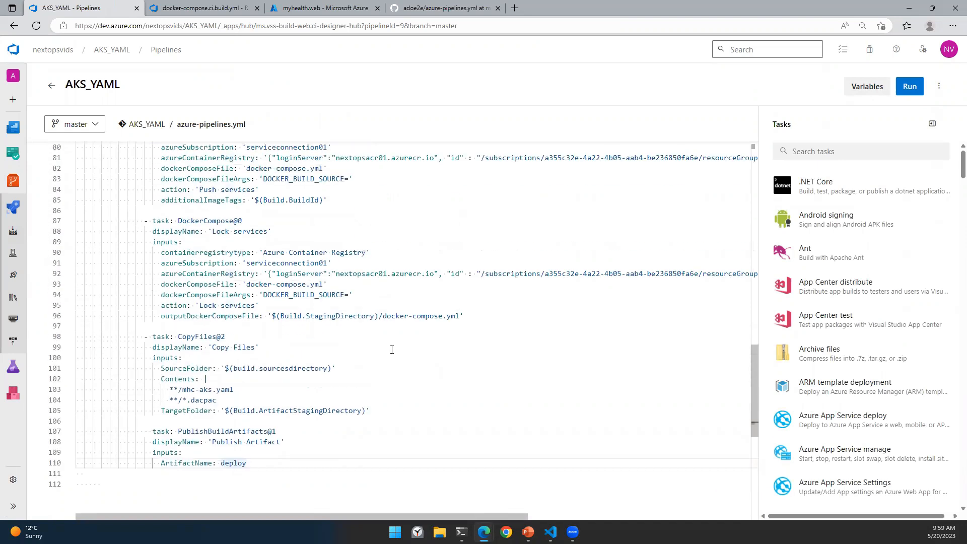
scroll(409, 349, "up", 12)
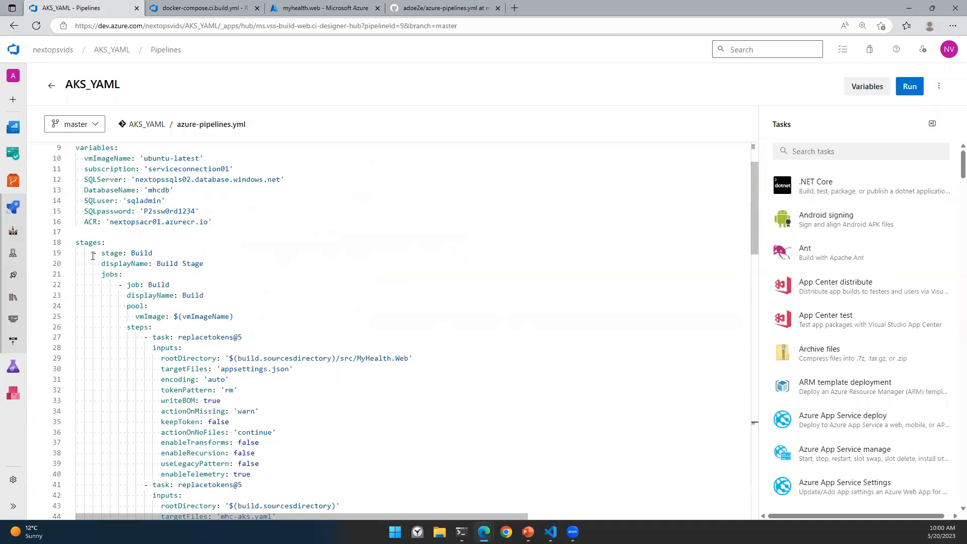
Step: At the file's end, add '- stage: Deploy' with displayName Deploy Stage and dependsOn: Build
scroll(292, 332, "down", 13)
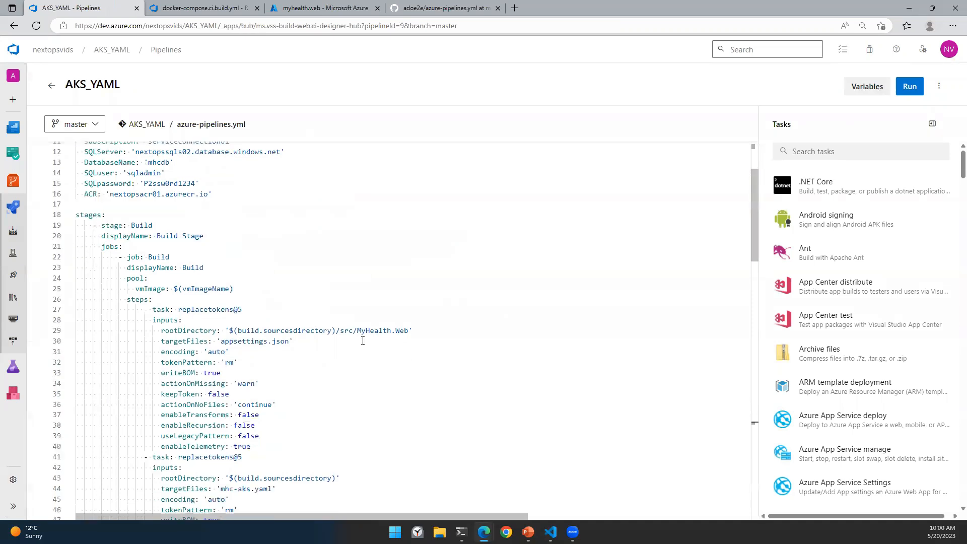
scroll(364, 341, "down", 4)
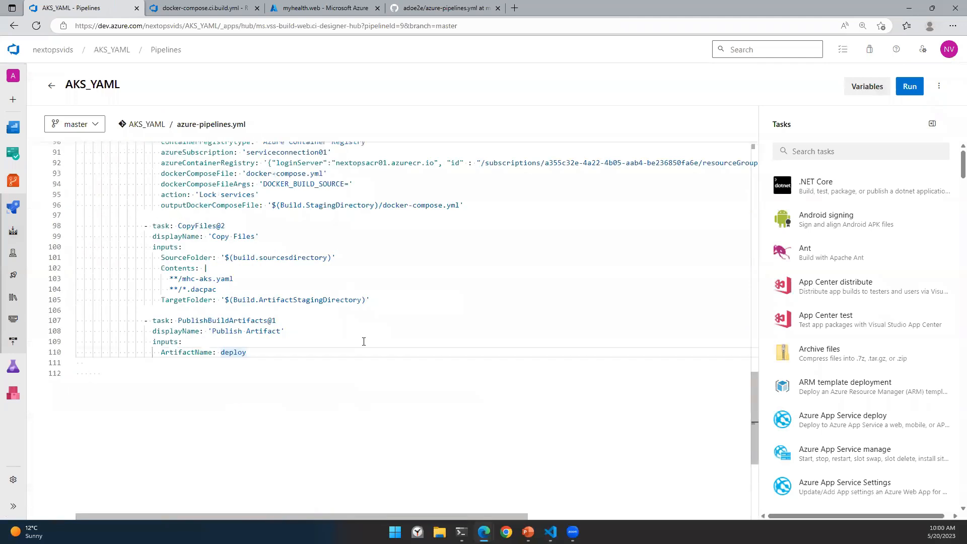
key("Return")
key("BackSpace")
key("BackSpace")
key("BackSpace")
key("BackSpace")
key("BackSpace")
key("BackSpace")
key("BackSpace")
key("BackSpace")
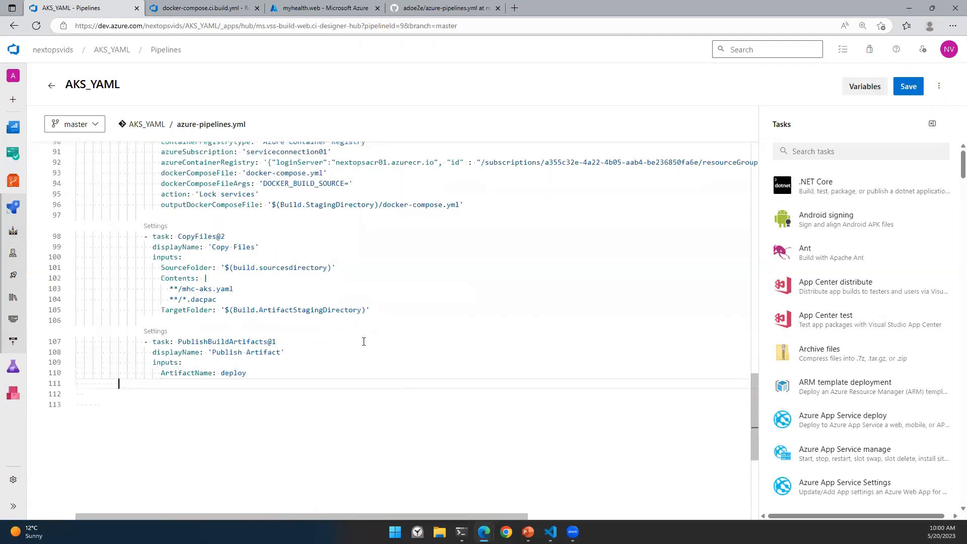
type("- s")
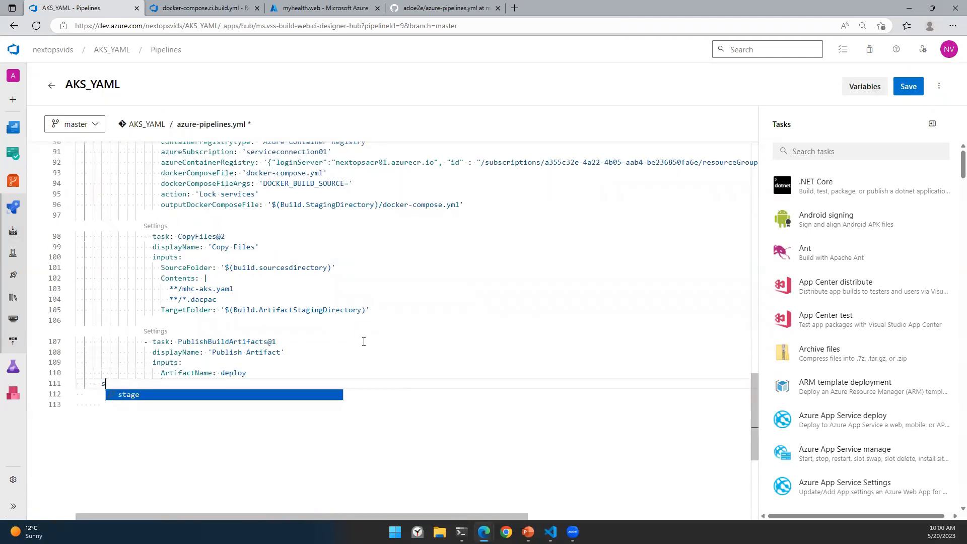
type("tage: Deploy")
key("Return")
type("di")
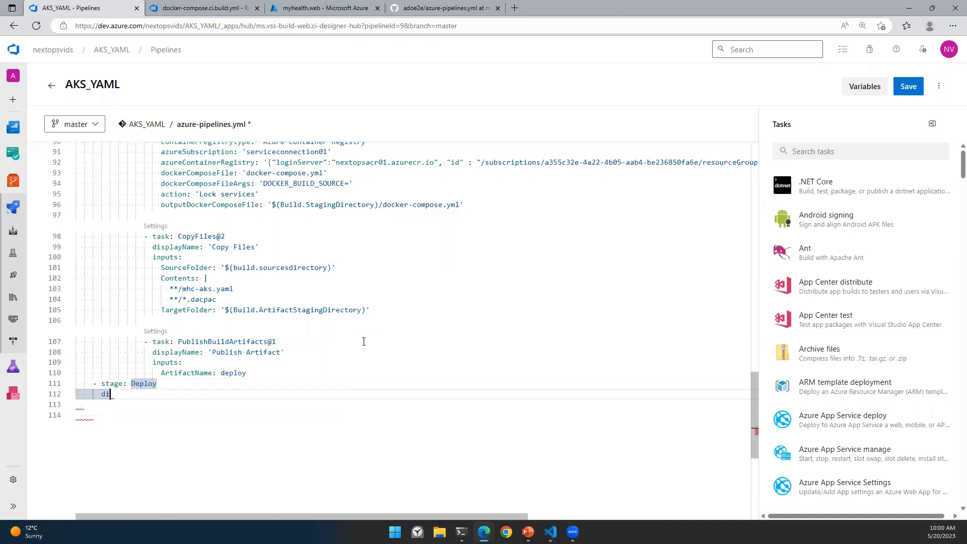
type("splayName: Deploy")
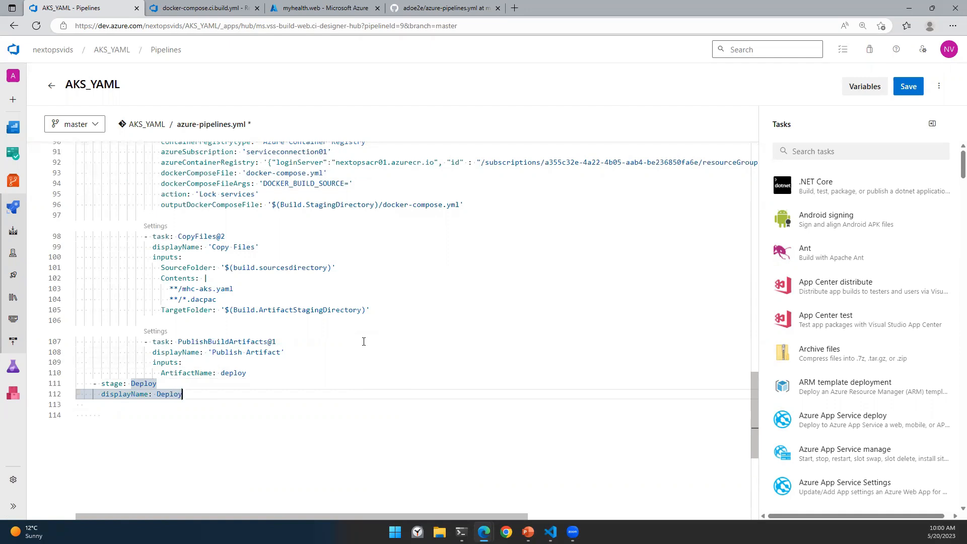
type(" Stage")
key("Return")
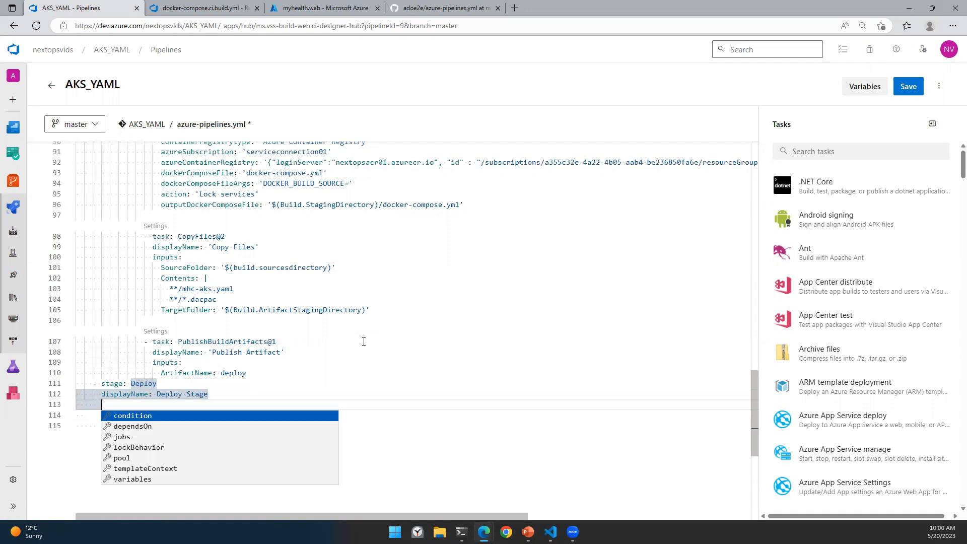
type("dep")
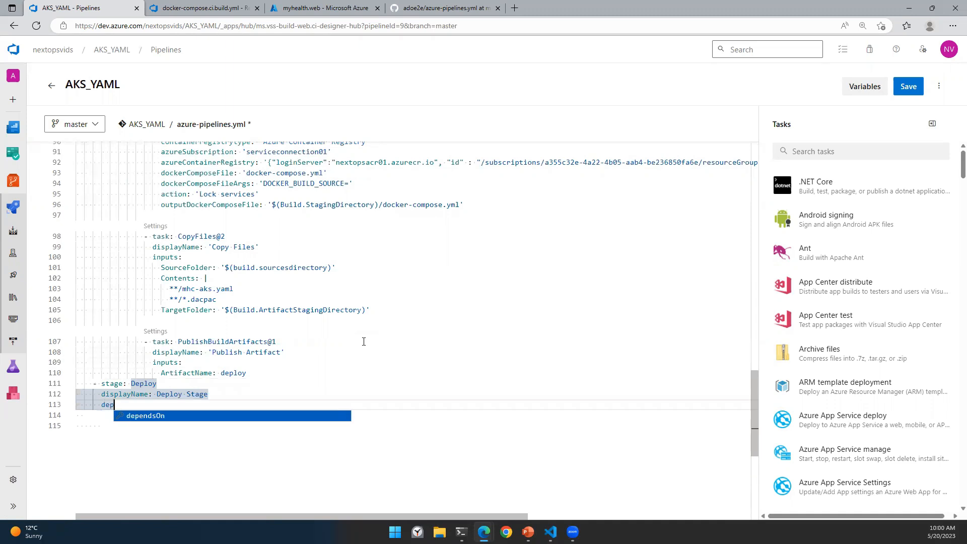
key("Return")
type("Build")
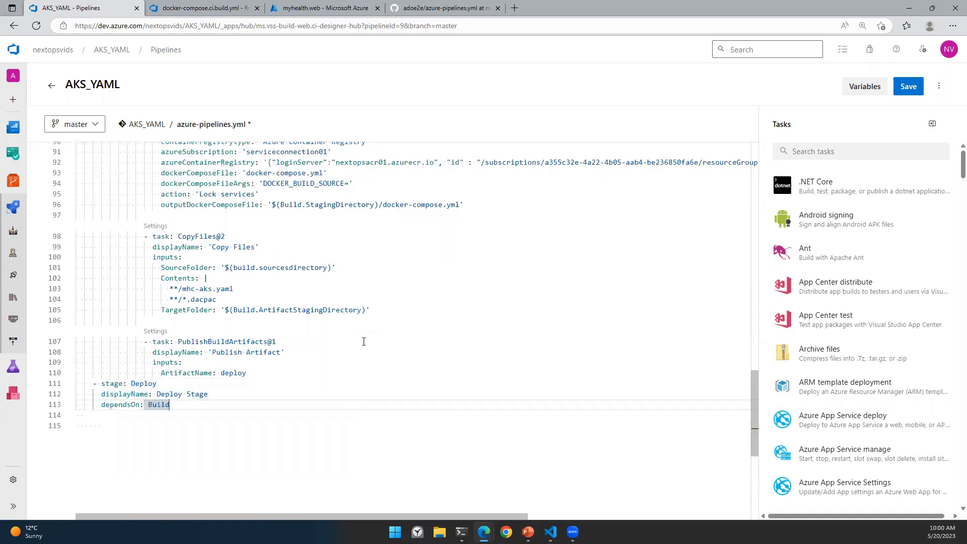
Step: Add the condition succeeded('Build') to the Deploy stage and begin its jobs list
scroll(364, 341, "up", 15)
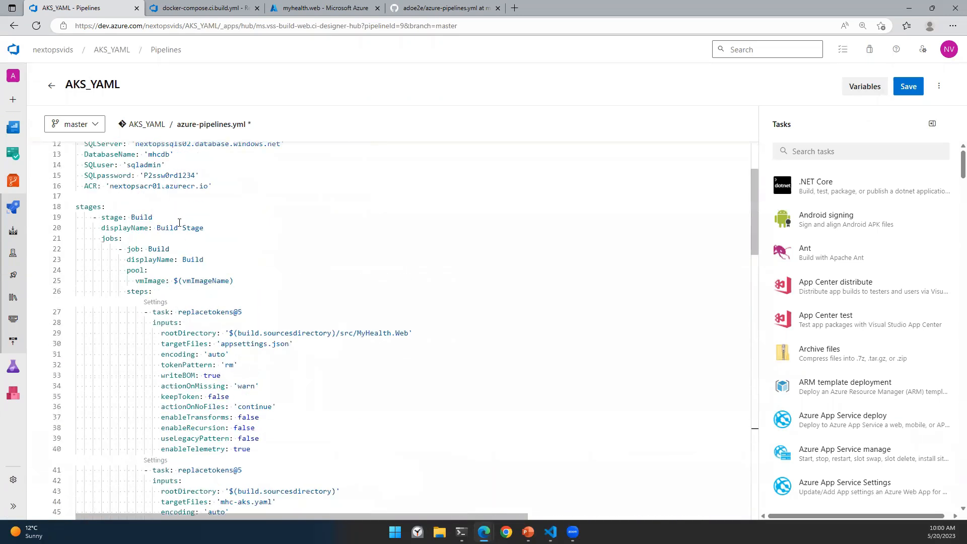
scroll(192, 271, "down", 15)
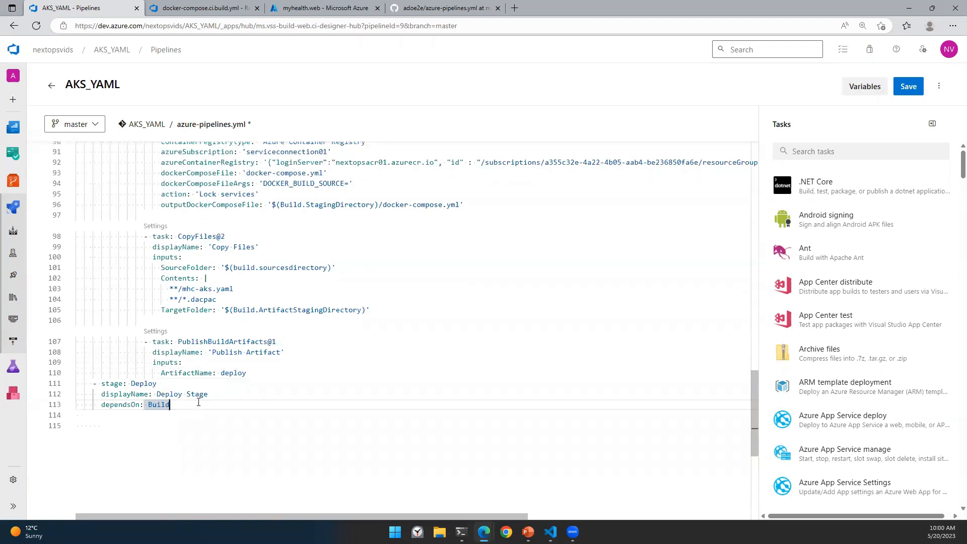
key("Return")
key("Return")
type("succeeded('Build")
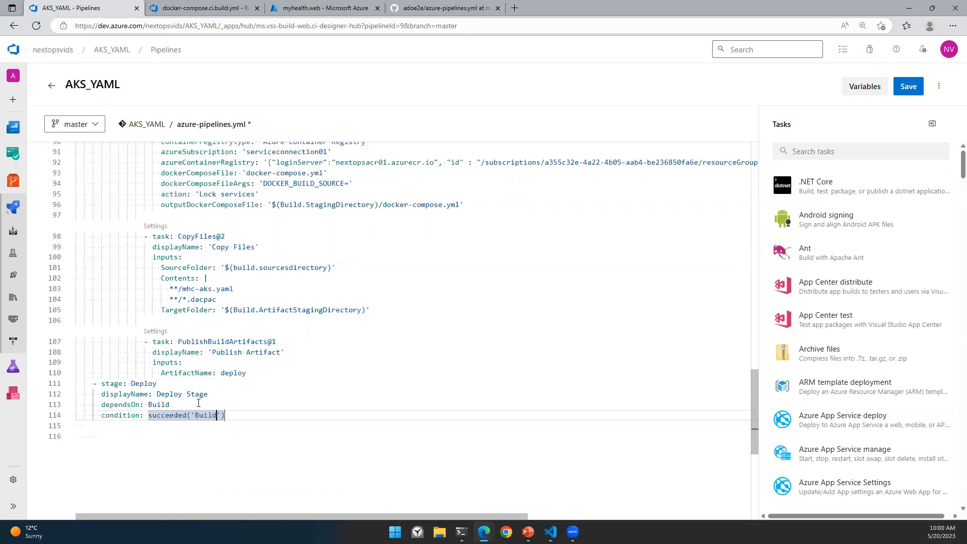
key("Down")
key("Up")
key("End")
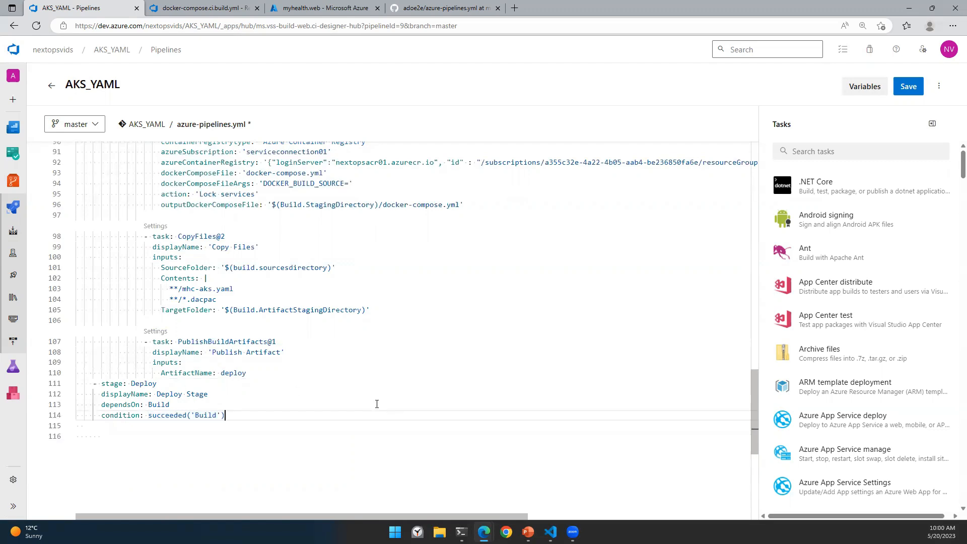
key("Return")
key("Return")
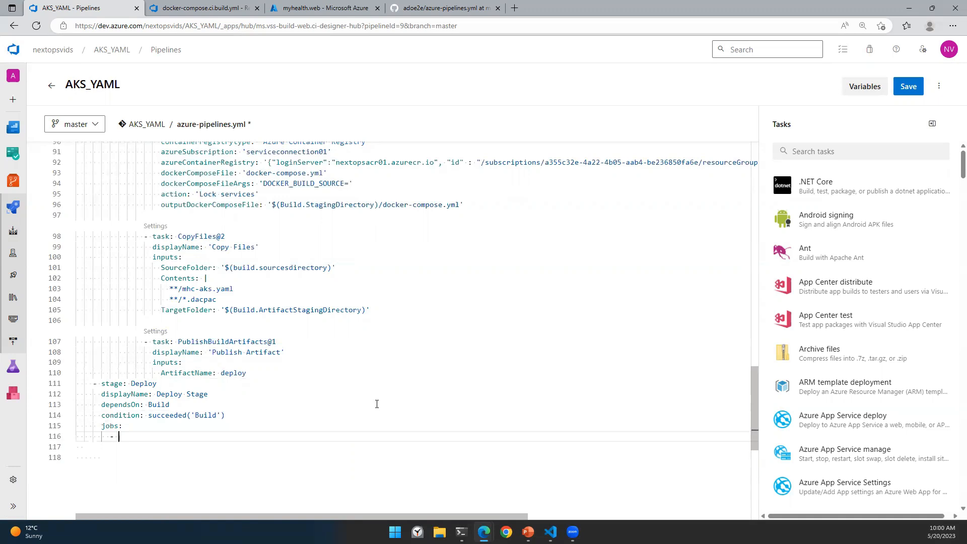
scroll(419, 322, "up", 7)
scroll(276, 230, "up", 4)
scroll(381, 290, "down", 9)
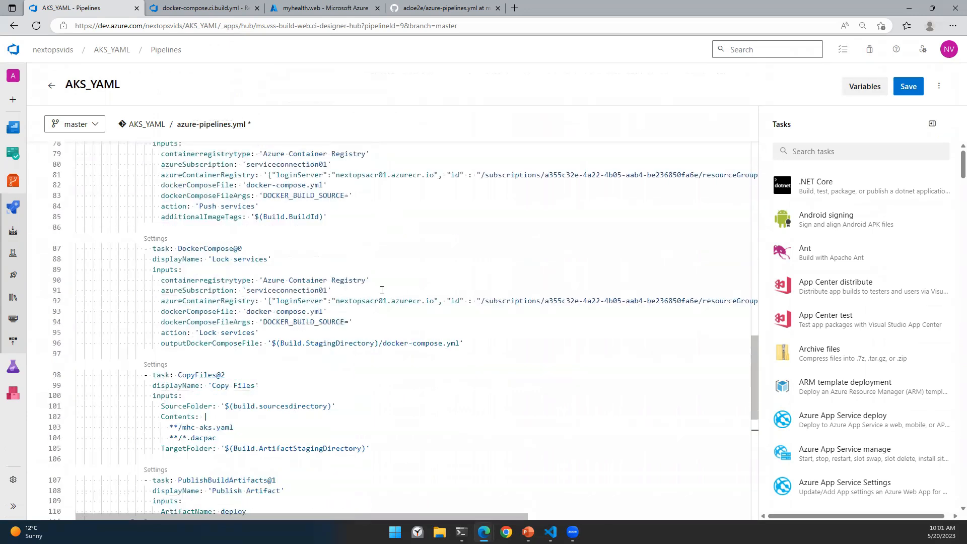
scroll(382, 290, "down", 7)
Step: Under jobs, add '- deployment: DB Deployment' with displayName: DB Deployment, ready for the next property
type("depl")
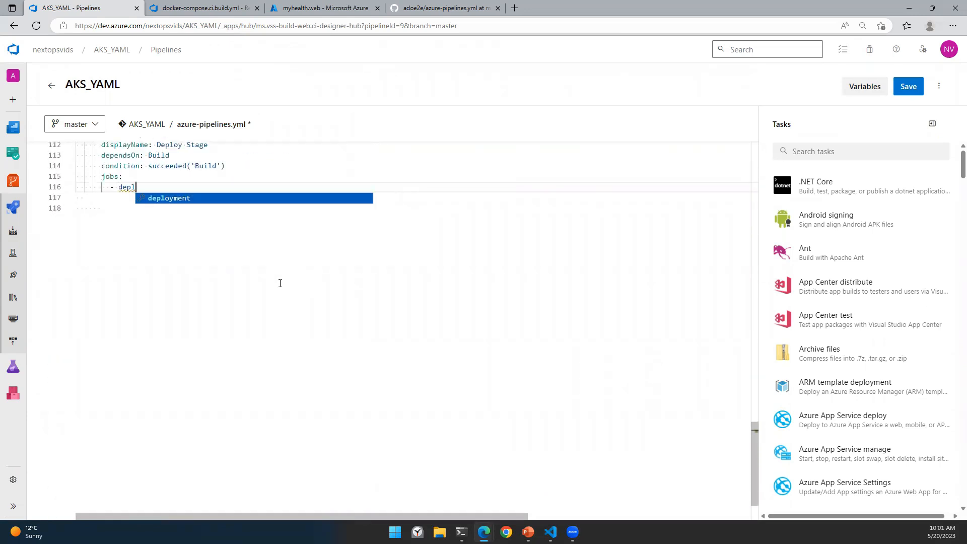
key("Return")
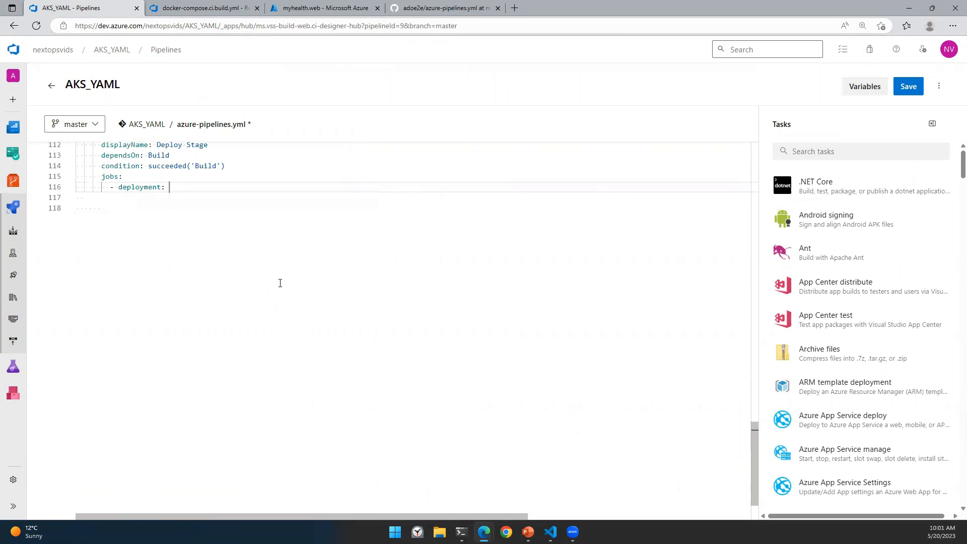
type("DB Deployment")
key("Return")
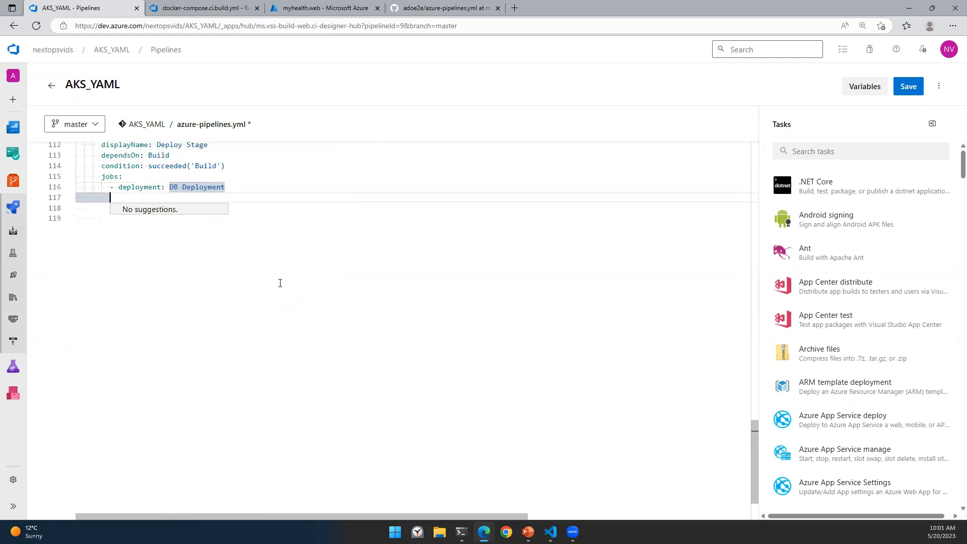
type("displ")
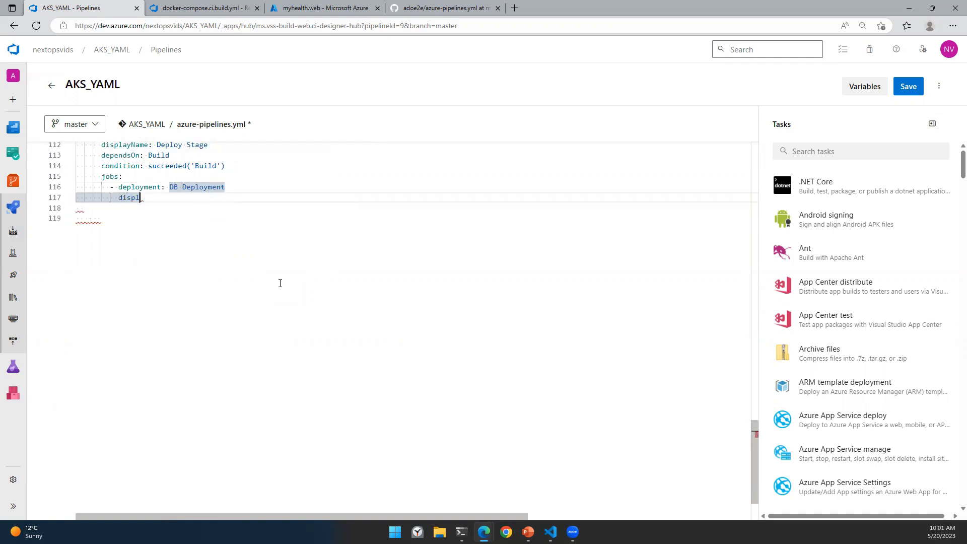
type("ayName: DB Deployment")
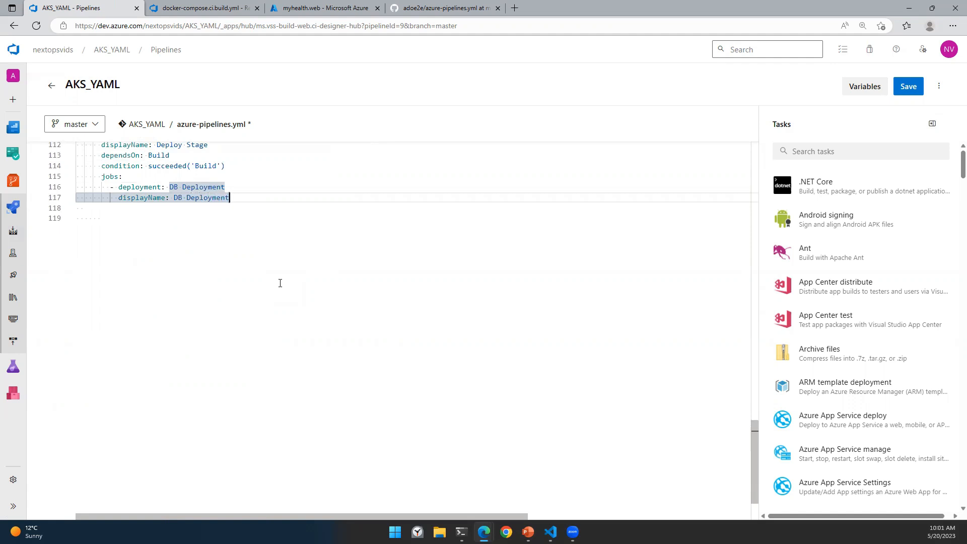
key("Return")
key("ctrl+space")
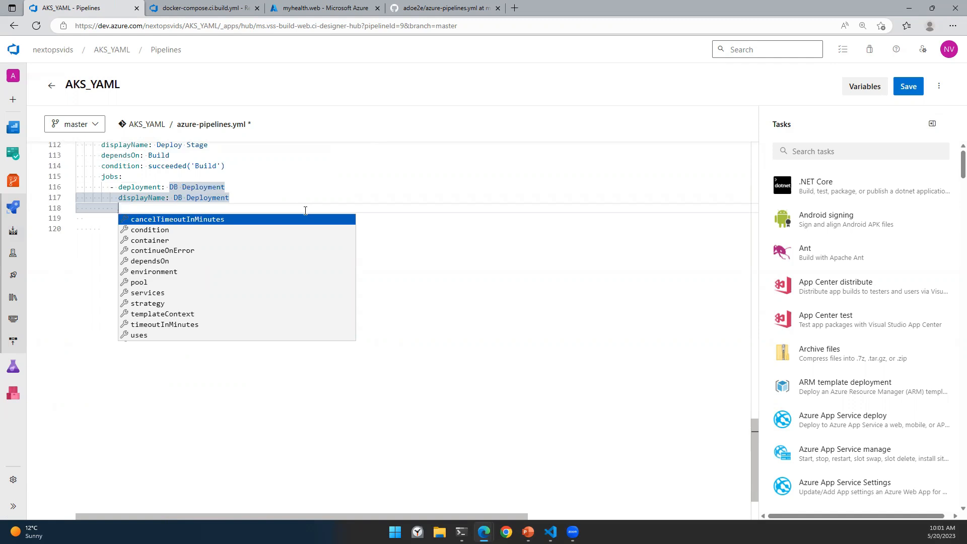
Step: In the other tab, check Pipelines' Environments and Deployment groups pages, finding both empty
left_click(204, 8)
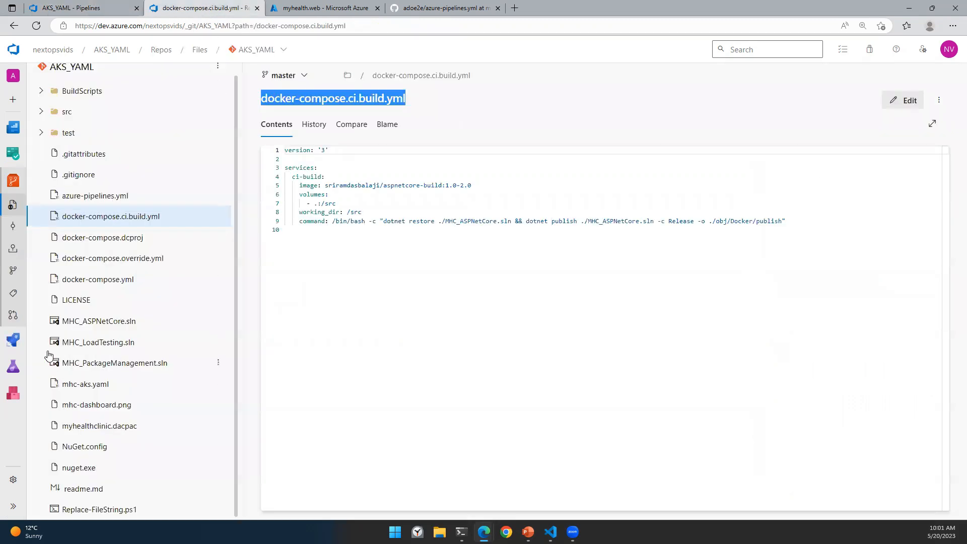
left_click(14, 340)
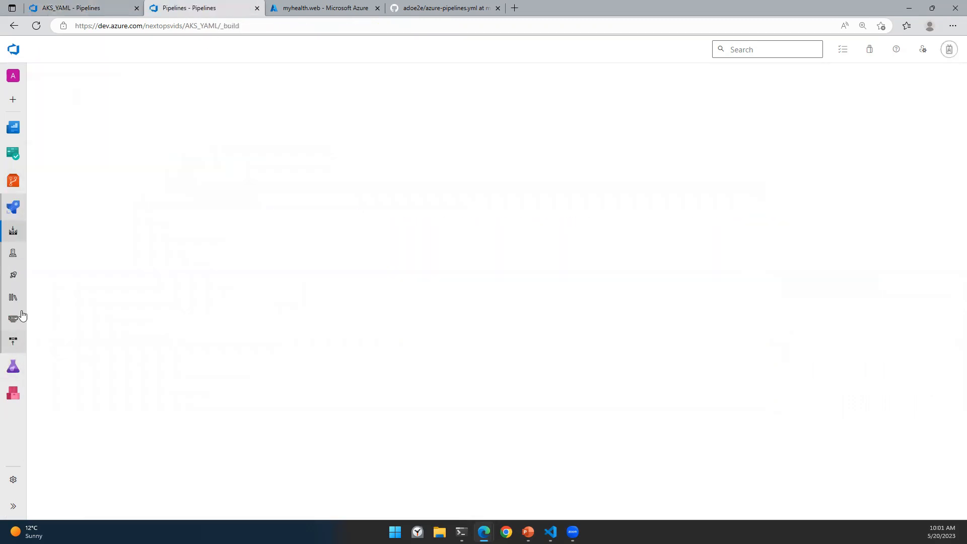
left_click(15, 506)
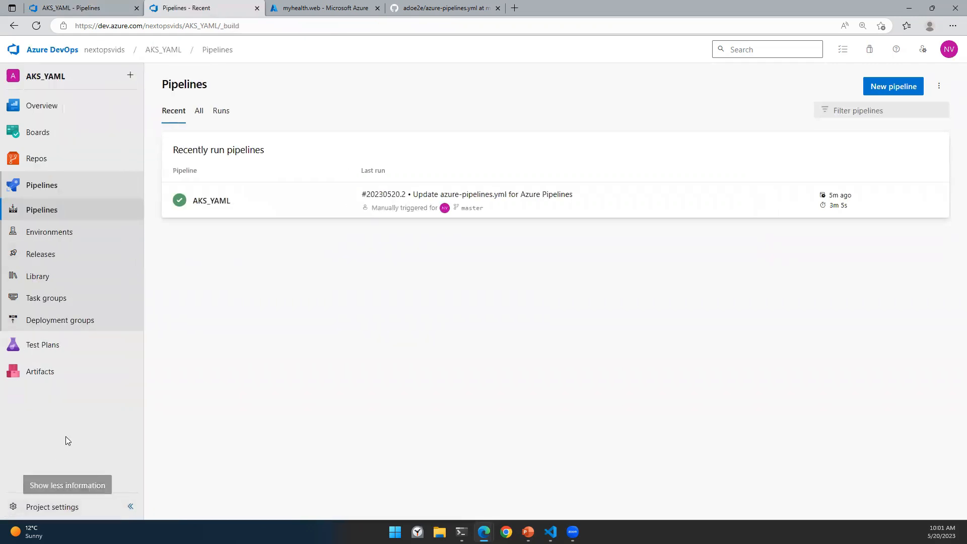
left_click(53, 234)
left_click(70, 327)
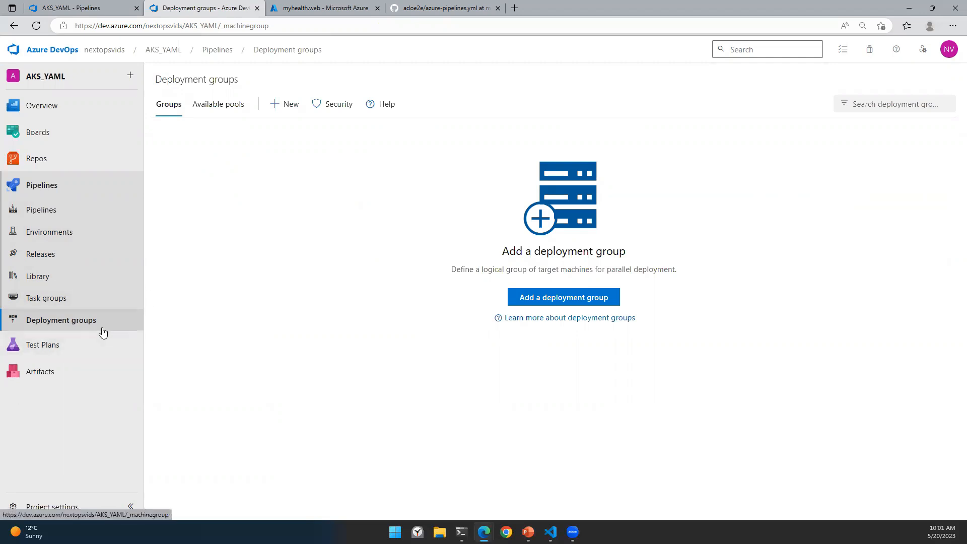
left_click(62, 244)
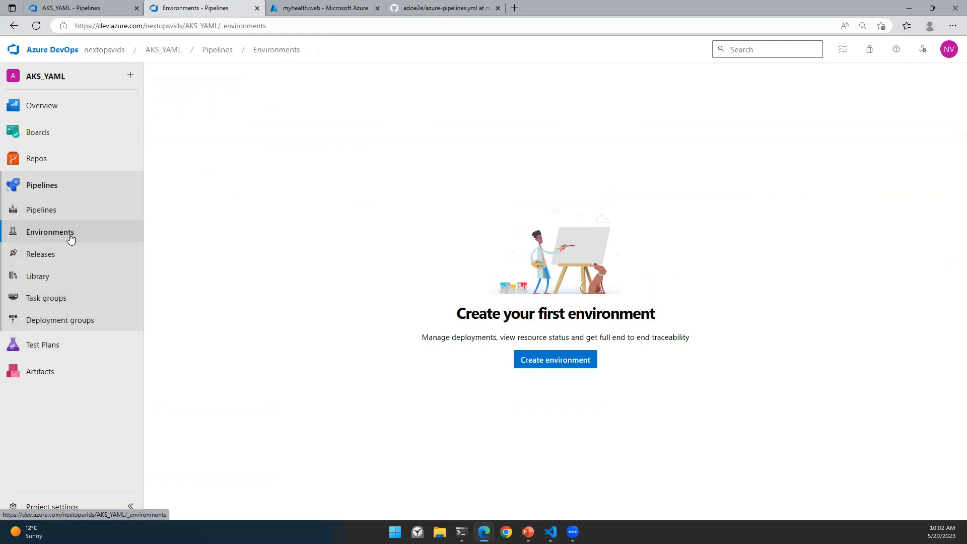
left_click(57, 325)
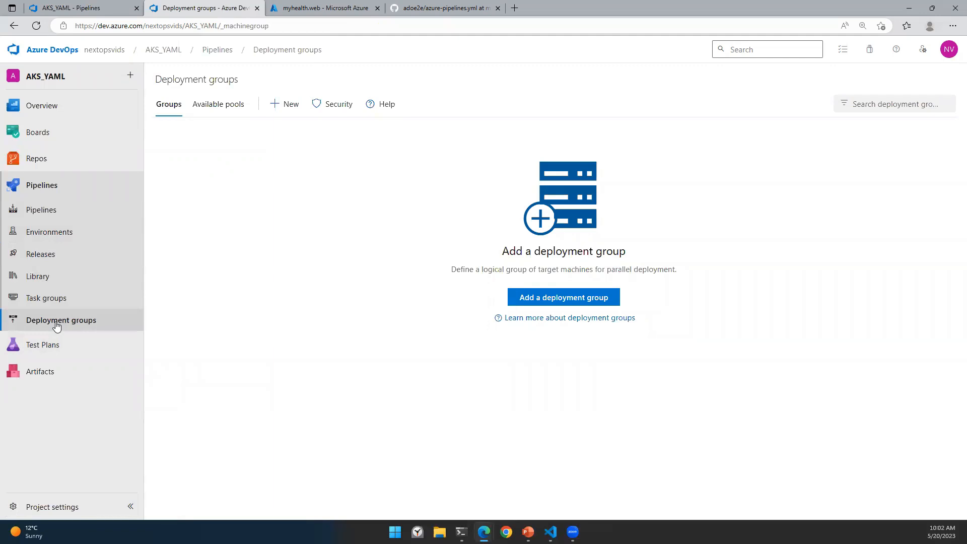
Step: Back in the YAML editor, set the DB Deployment job's environment to 'development'
left_click(47, 239)
left_click(75, 7)
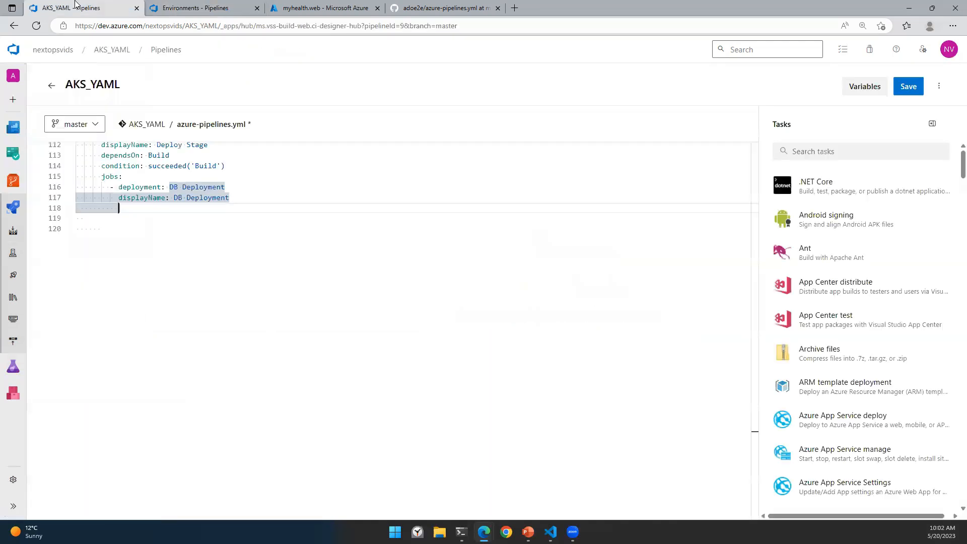
type("env")
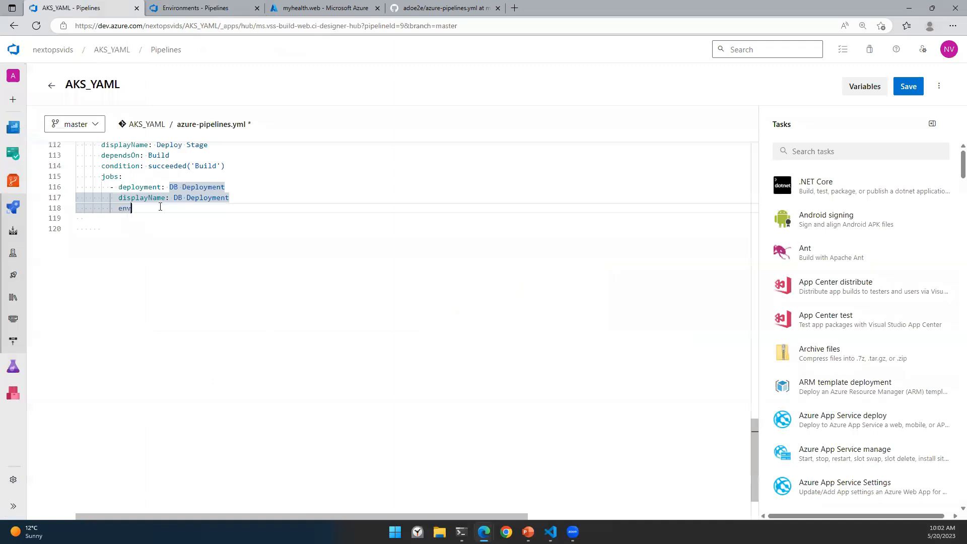
type("ironment: 'development'")
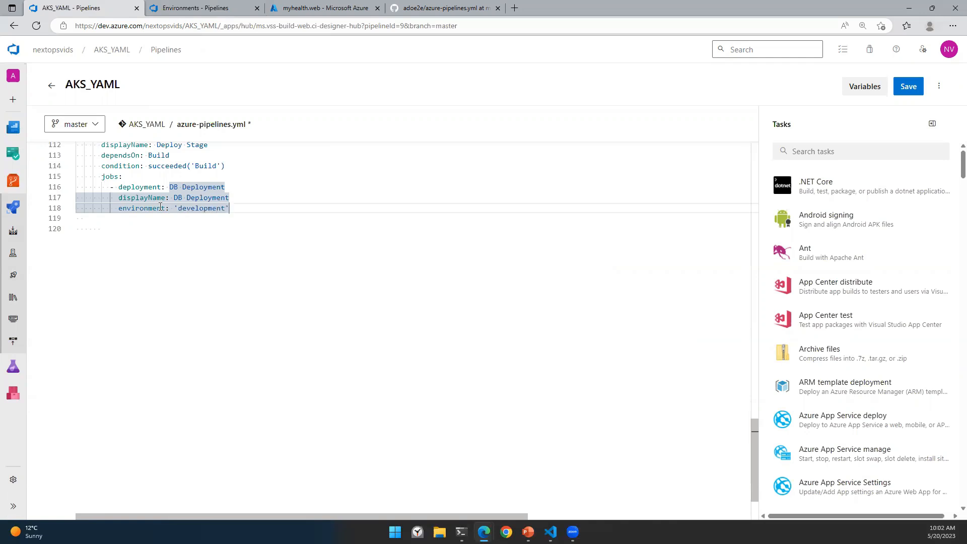
key("Return")
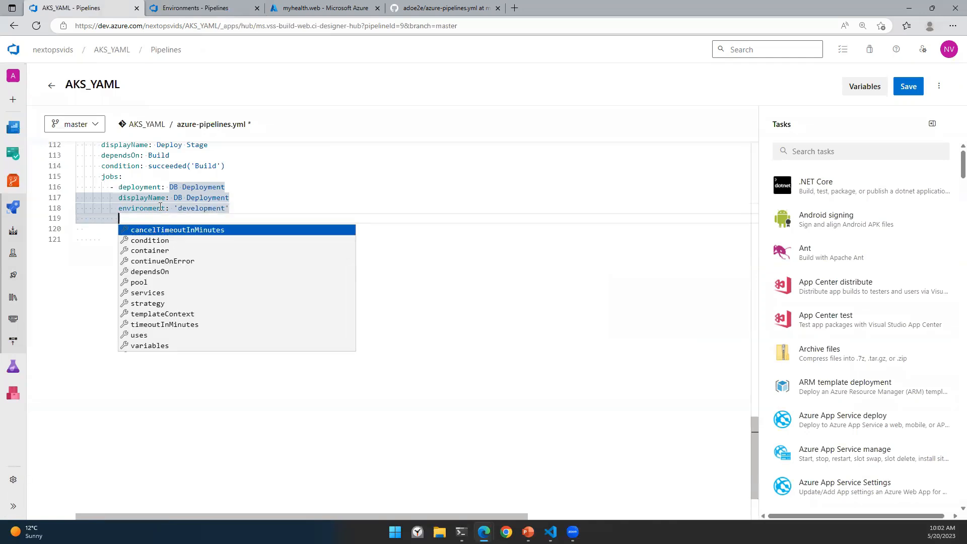
Step: Add a pool with vmImage: 'windows-2019' and start the strategy: block
type("pool:")
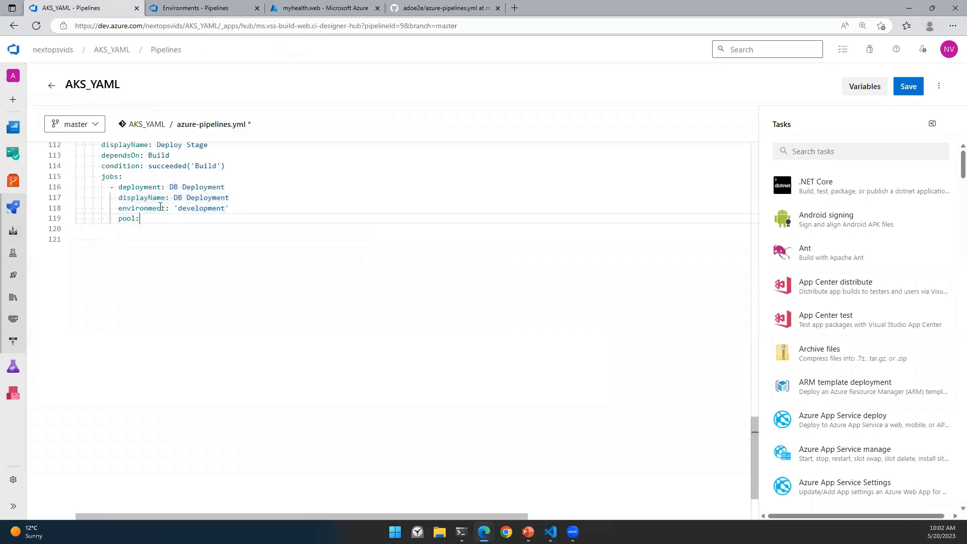
key("Return")
type("vm")
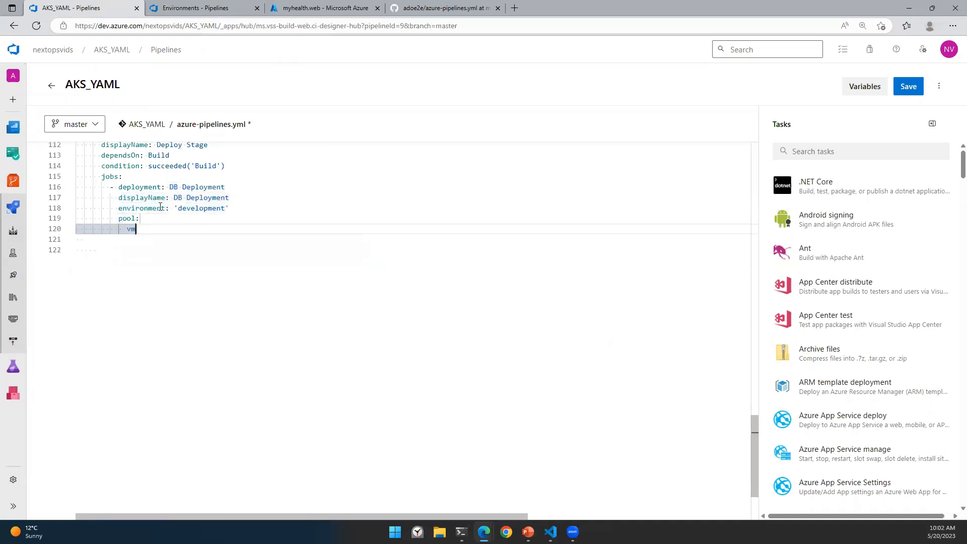
type("Image: 'windows-2019")
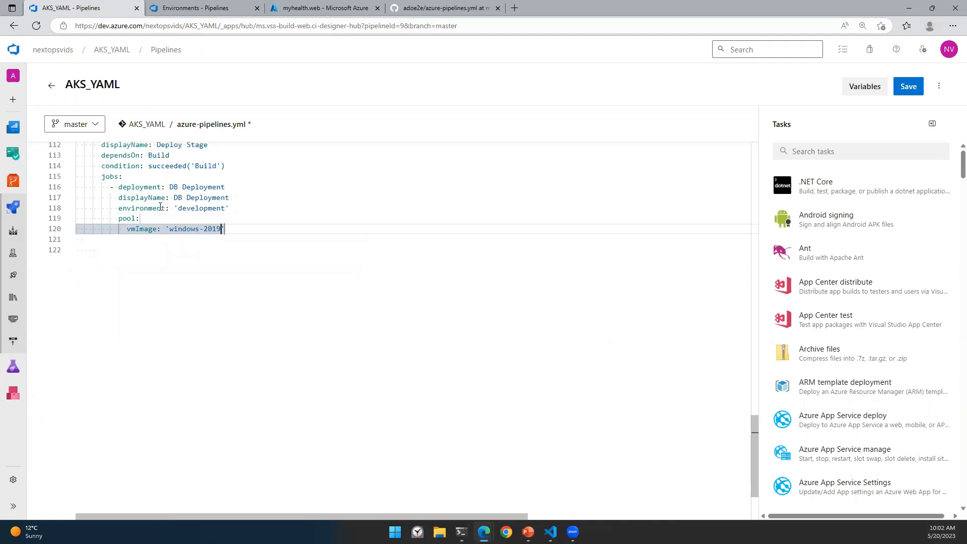
type("'")
key("Return")
key("Escape")
type("stragety")
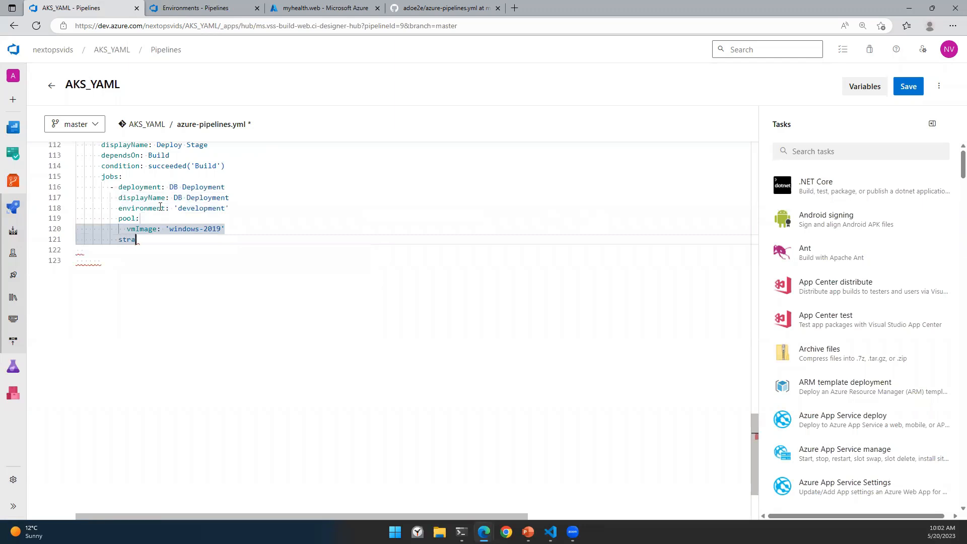
key("BackSpace")
key("BackSpace")
key("BackSpace")
key("BackSpace")
type("tegy:")
key("Return")
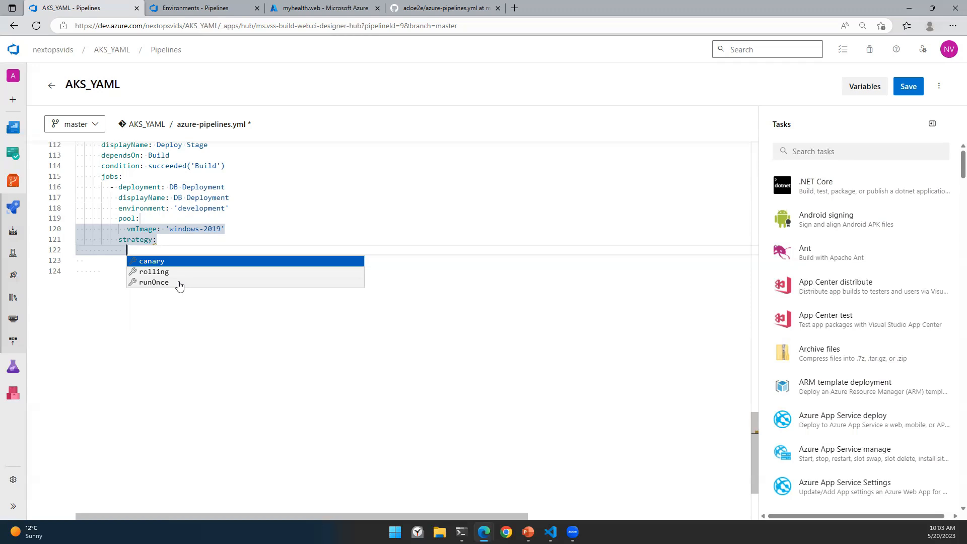
Step: Choose the runOnce strategy with a deploy: section containing a steps list
left_click(161, 283)
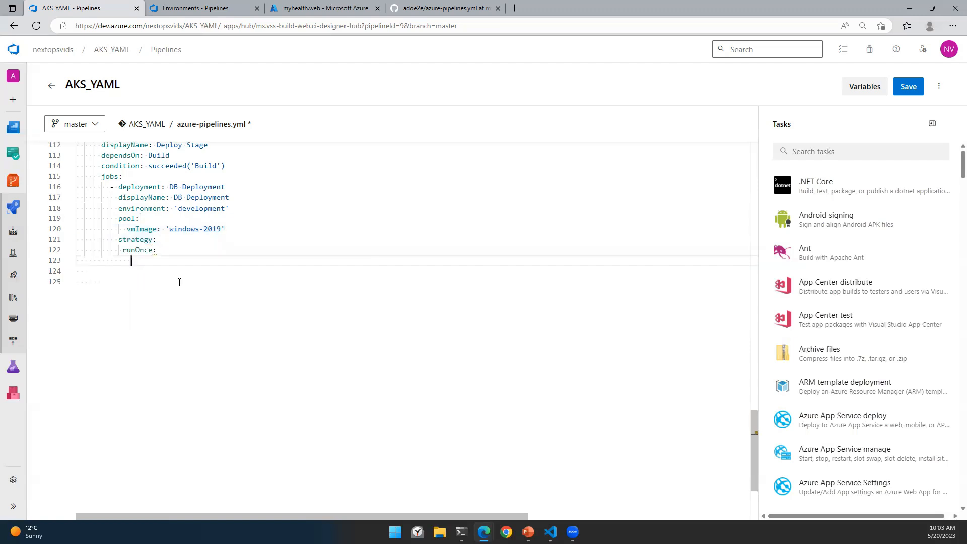
type("deploy:")
key("Return")
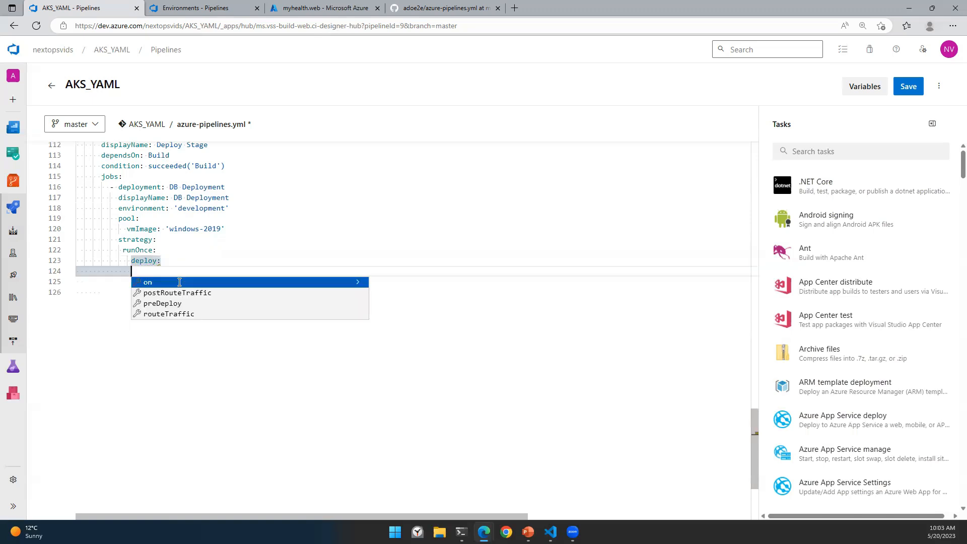
type("s")
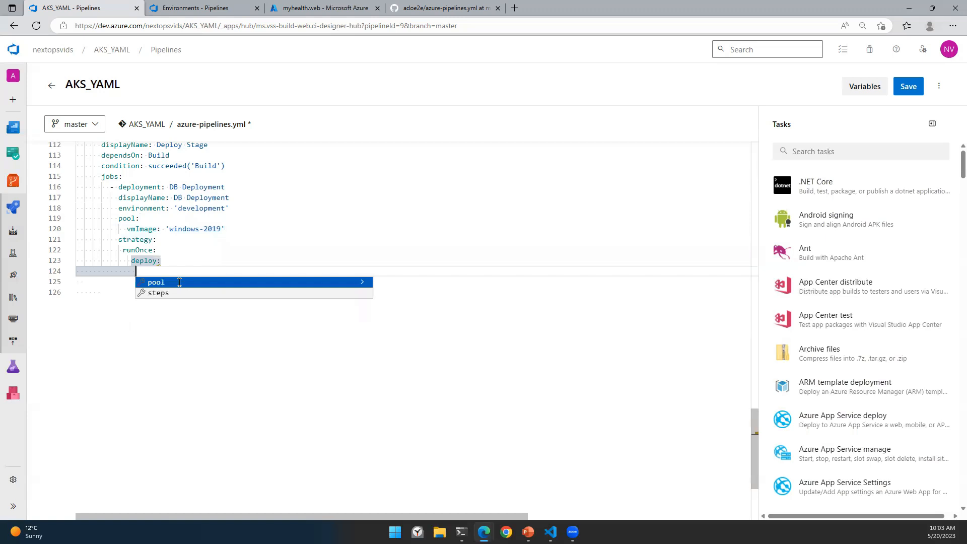
key("Down")
key("Return")
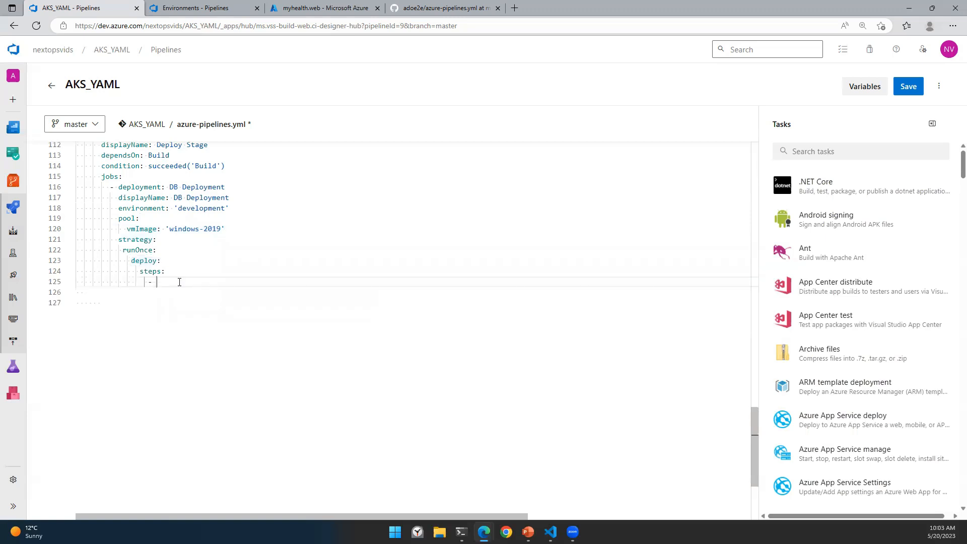
Step: Add task SqlAzureDacpacDeployment@1 and, in its settings, select subscription serviceconnection01
type("task:")
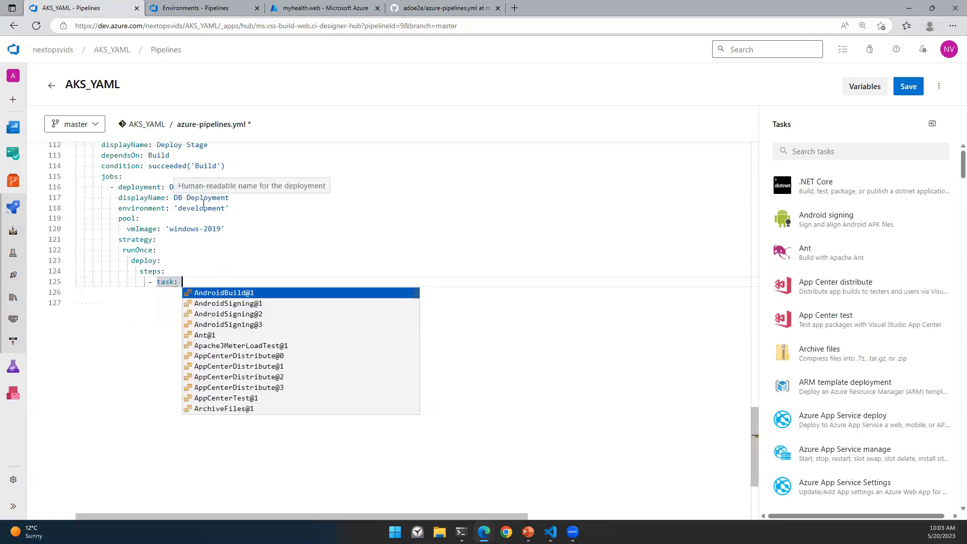
scroll(270, 359, "down", 1)
scroll(269, 360, "up", 1)
type("sq")
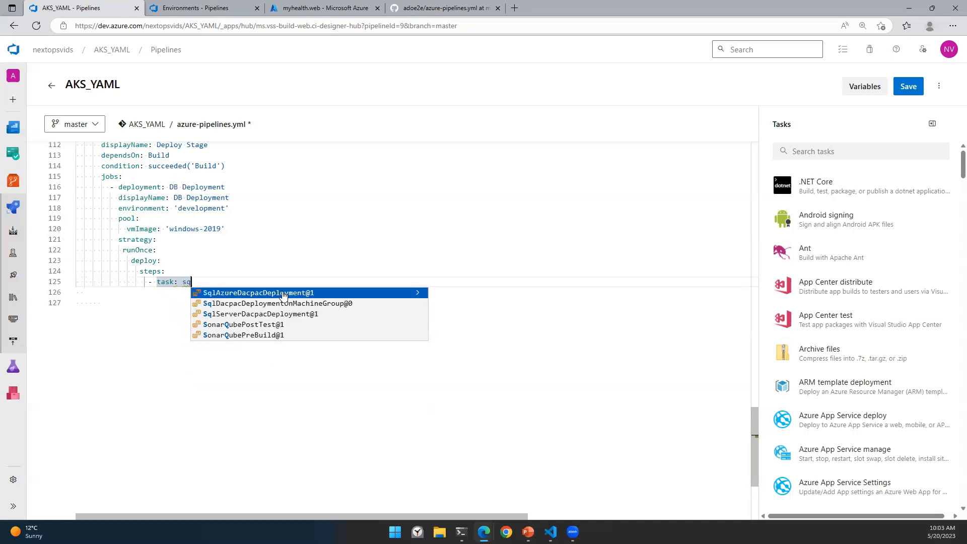
left_click(282, 293)
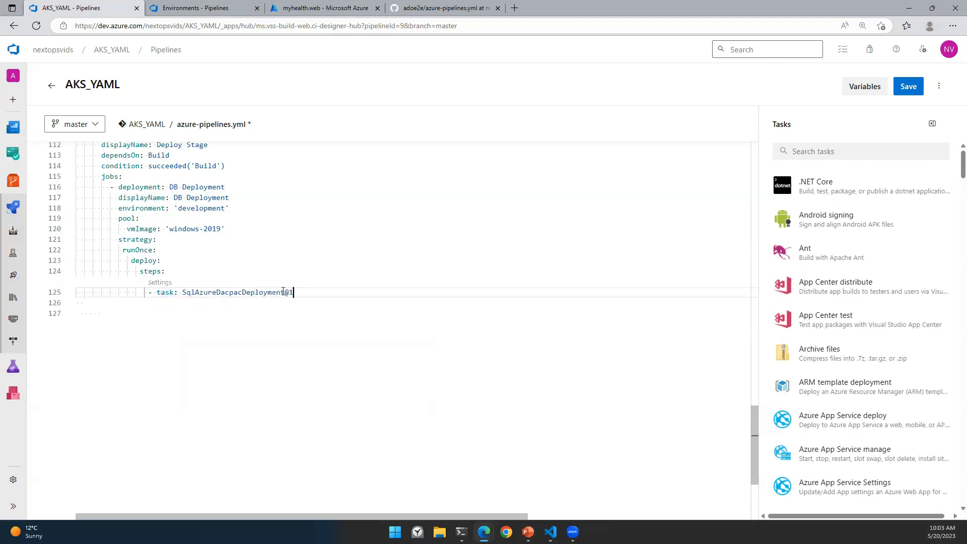
left_click(169, 287)
left_click(818, 216)
left_click(822, 255)
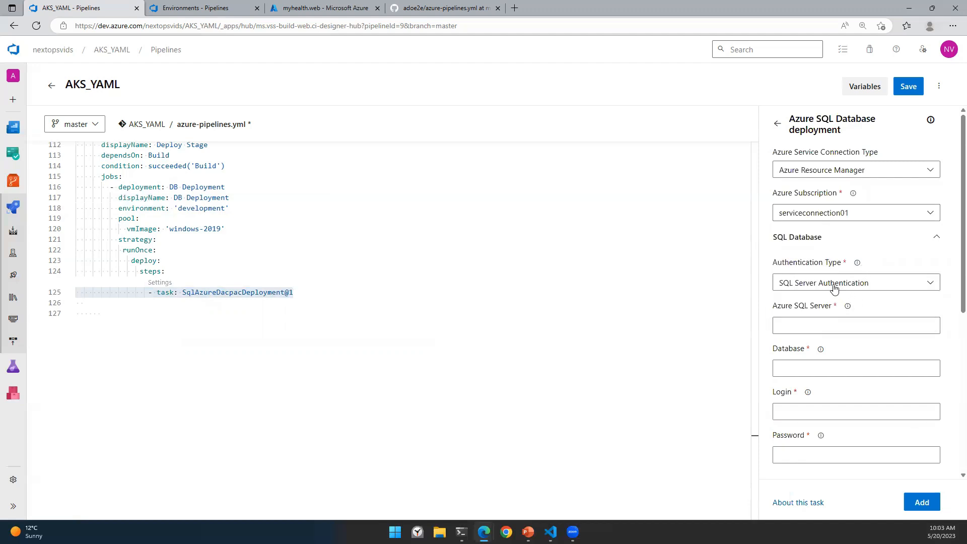
Step: Set Azure SQL Server to $(SQLServer) and Database to $(DatabaseName), copying names from the variables block
left_click(799, 328)
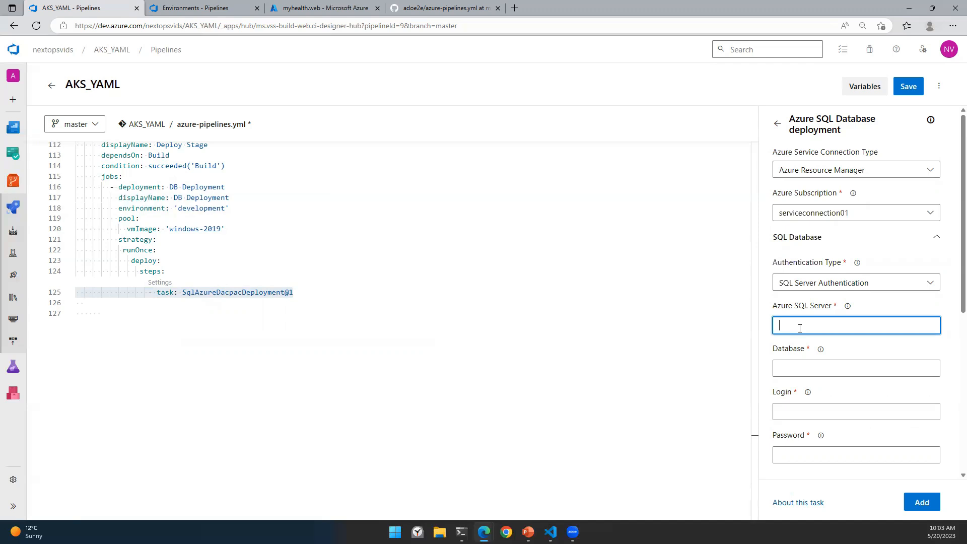
scroll(292, 322, "up", 12)
scroll(298, 325, "up", 10)
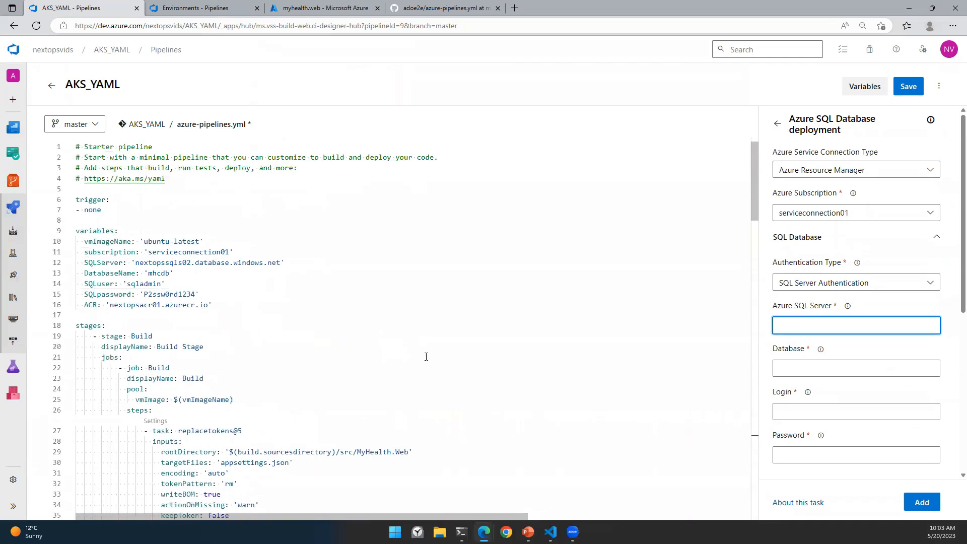
double_click(91, 262)
key("ctrl+c")
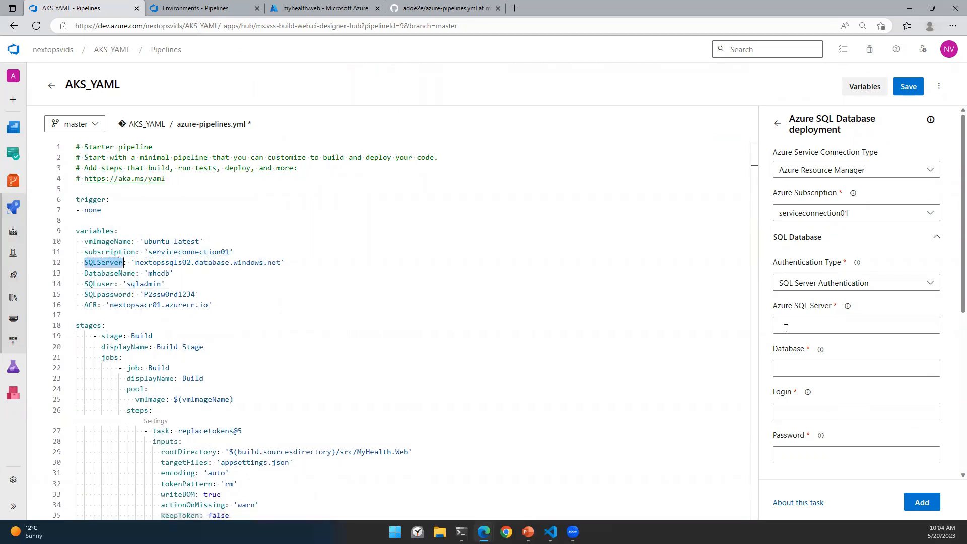
left_click(785, 329)
type("$(")
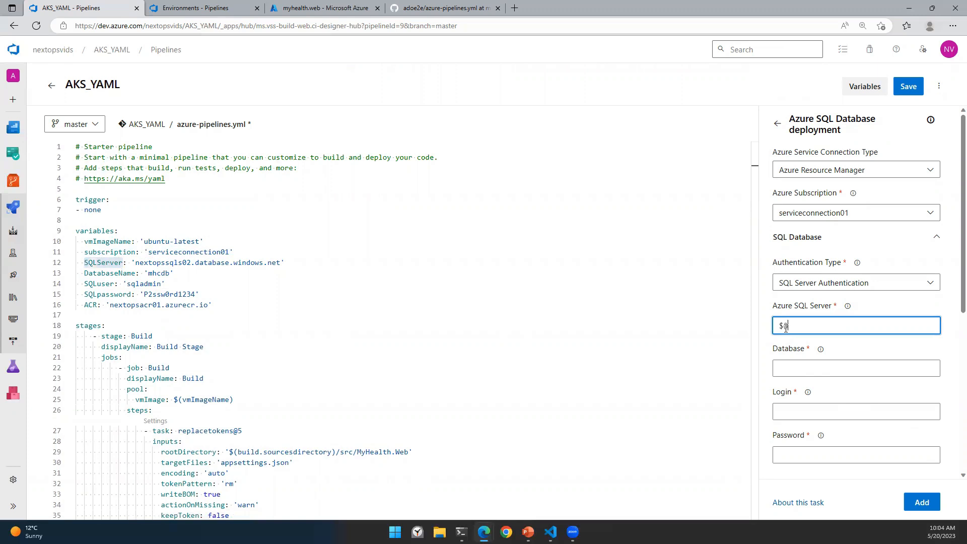
key("ctrl+v")
type(")")
left_click(786, 369)
type("$(")
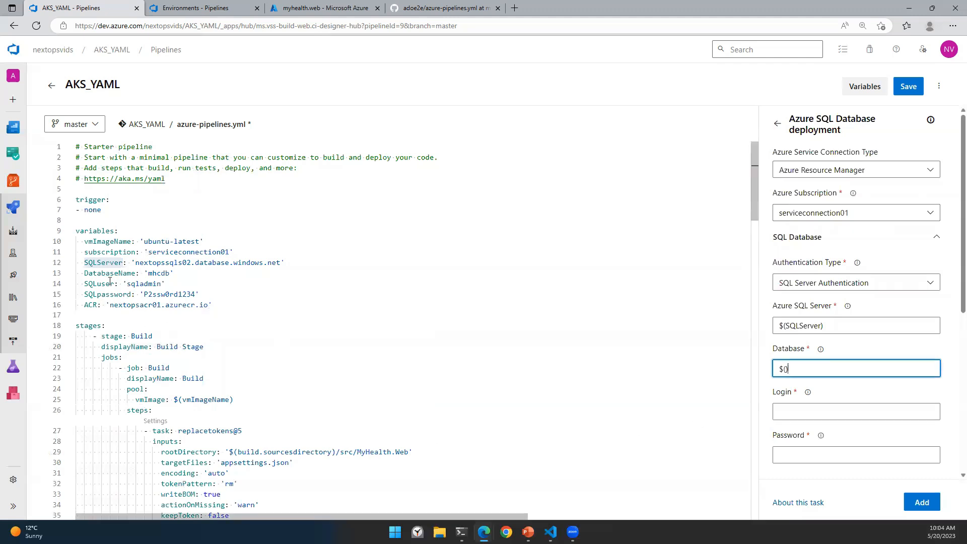
left_click_drag(84, 273, 136, 277)
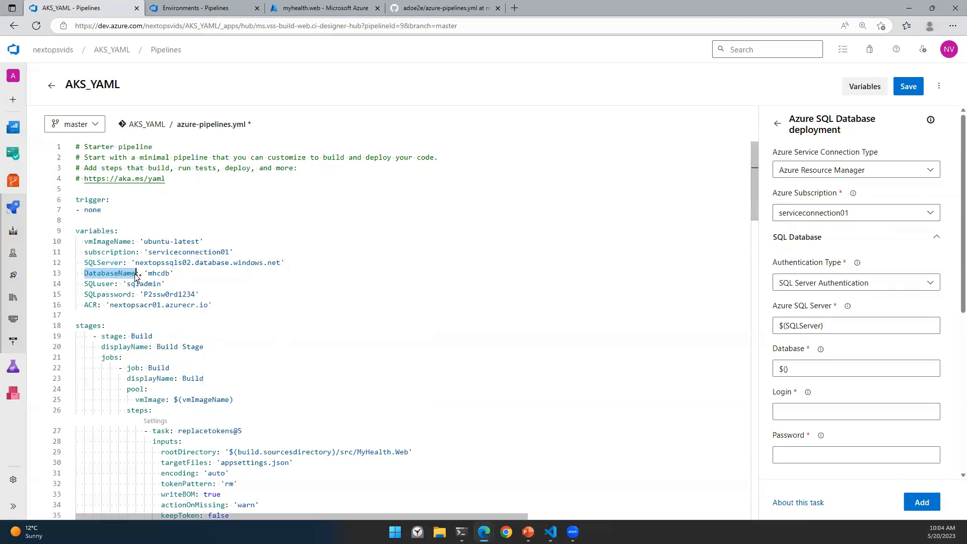
key("ctrl+c")
left_click(786, 369)
key("ctrl+v")
Step: Set Login to $(SQLuser) and Password to $(SQLpassword) using the copied variable names
left_click(786, 412)
type("$()")
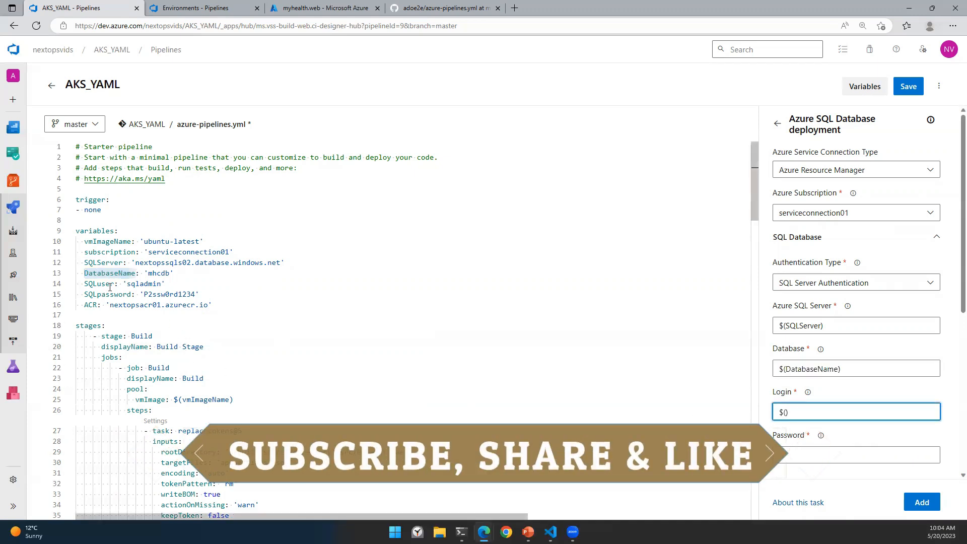
left_click_drag(115, 283, 84, 283)
key("ctrl+c")
left_click(787, 412)
key("ctrl+v")
left_click(793, 450)
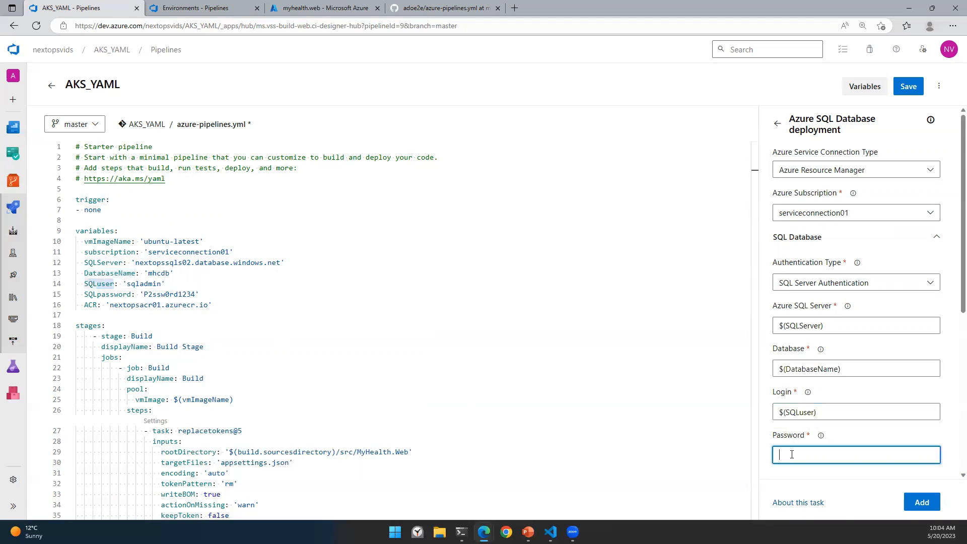
left_click(84, 294)
left_click_drag(107, 297, 133, 297)
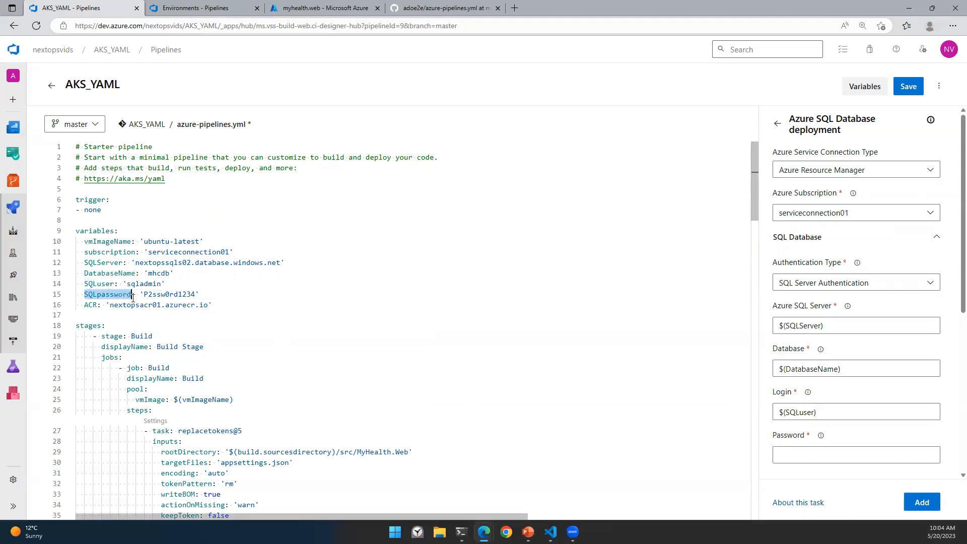
left_click(807, 455)
type("$(")
key("ctrl+v")
type(")")
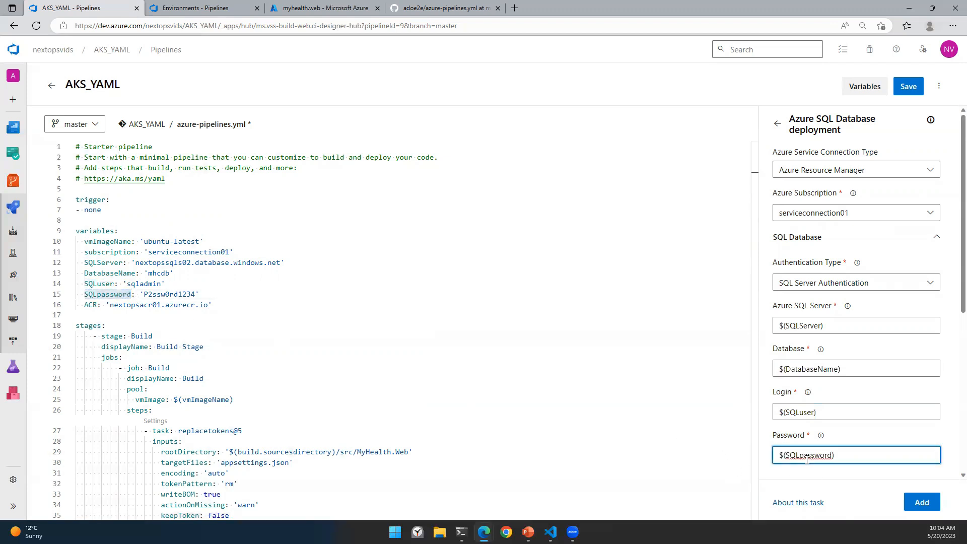
scroll(492, 277, "down", 20)
scroll(503, 343, "down", 3)
scroll(524, 357, "up", 2)
scroll(881, 423, "down", 4)
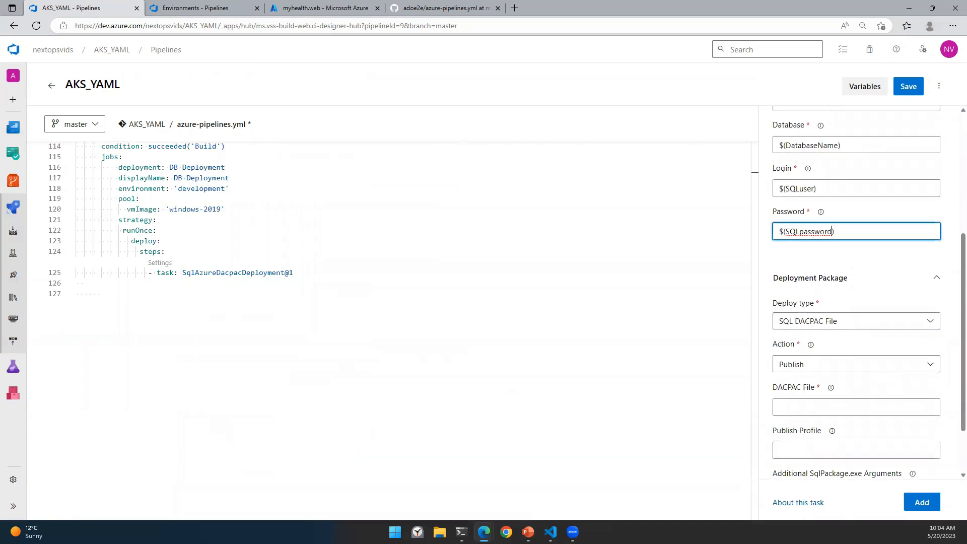
Step: Set DACPAC File to $(Agent.BuildDirectory)/**/*.dacpac without quotes and add the task to the YAML
scroll(856, 368, "down", 1)
left_click(802, 352)
key("alt+Tab")
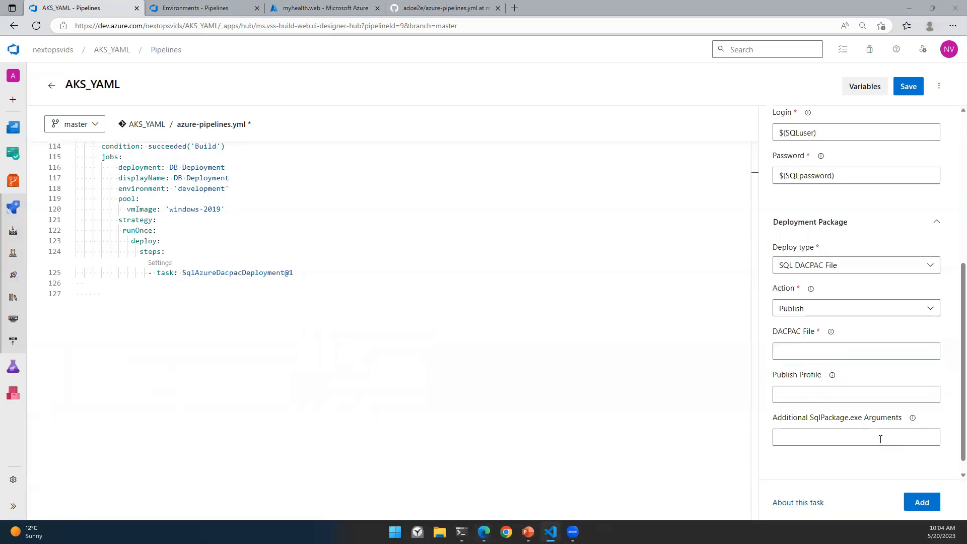
left_click(788, 351)
key("ctrl+v")
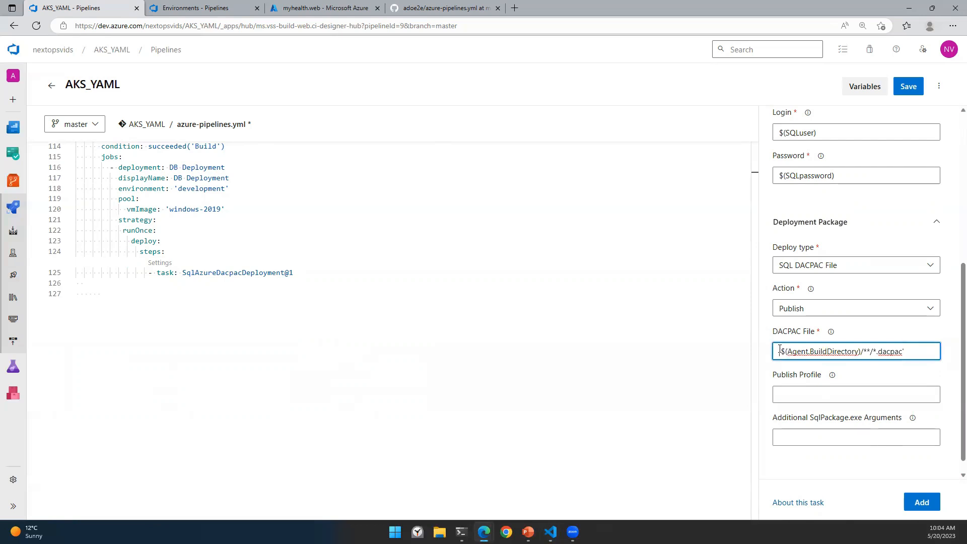
key("BackSpace")
left_click(909, 351)
key("BackSpace")
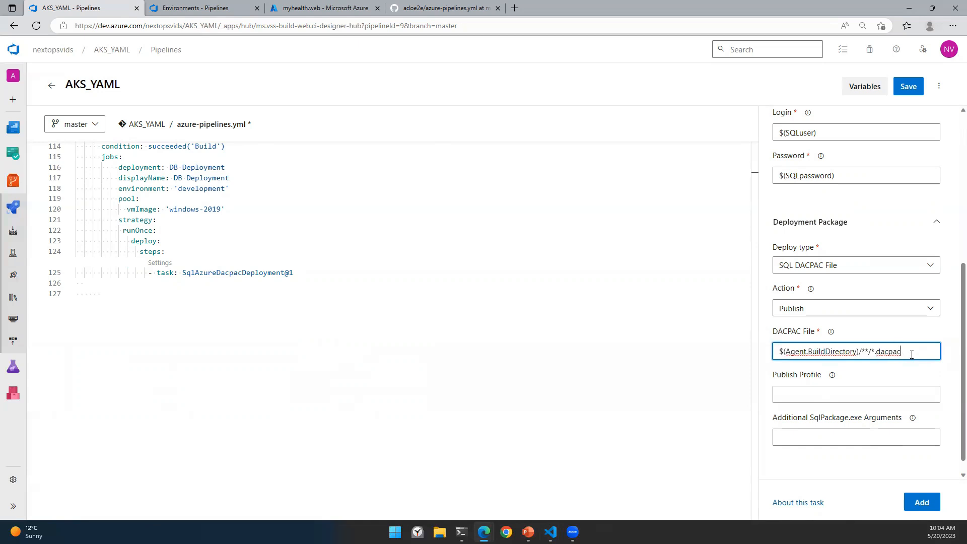
left_click(925, 502)
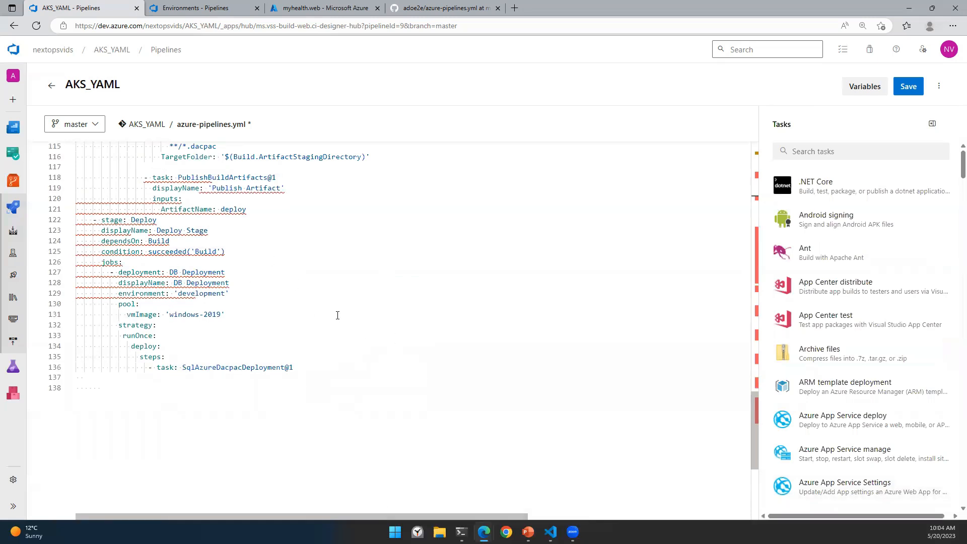
scroll(344, 316, "up", 4)
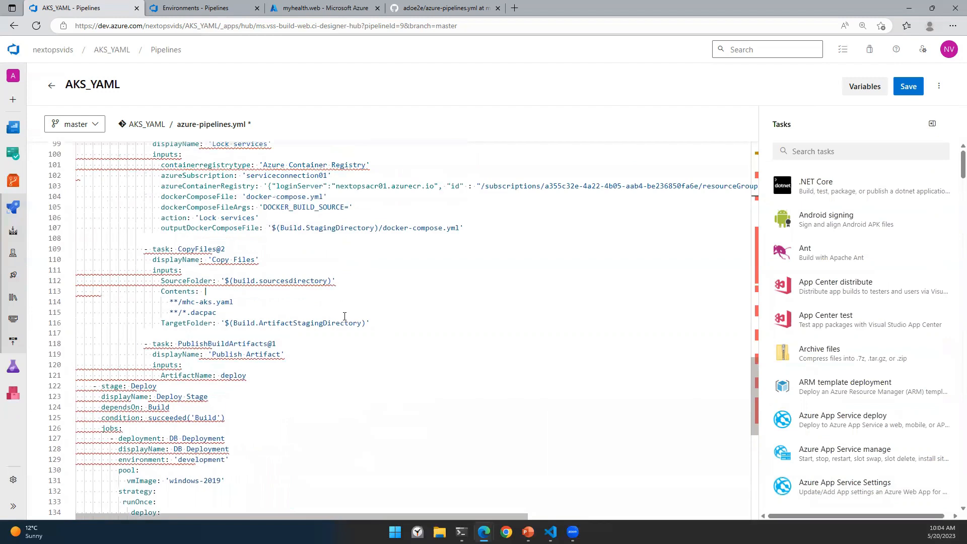
scroll(344, 316, "up", 3)
scroll(346, 316, "down", 10)
scroll(368, 319, "up", 4)
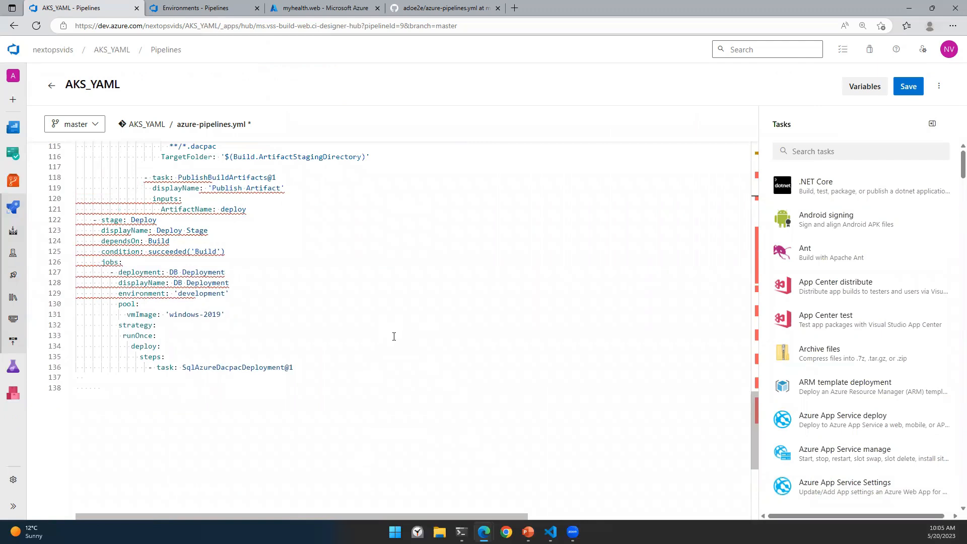
scroll(394, 337, "up", 20)
scroll(393, 334, "down", 15)
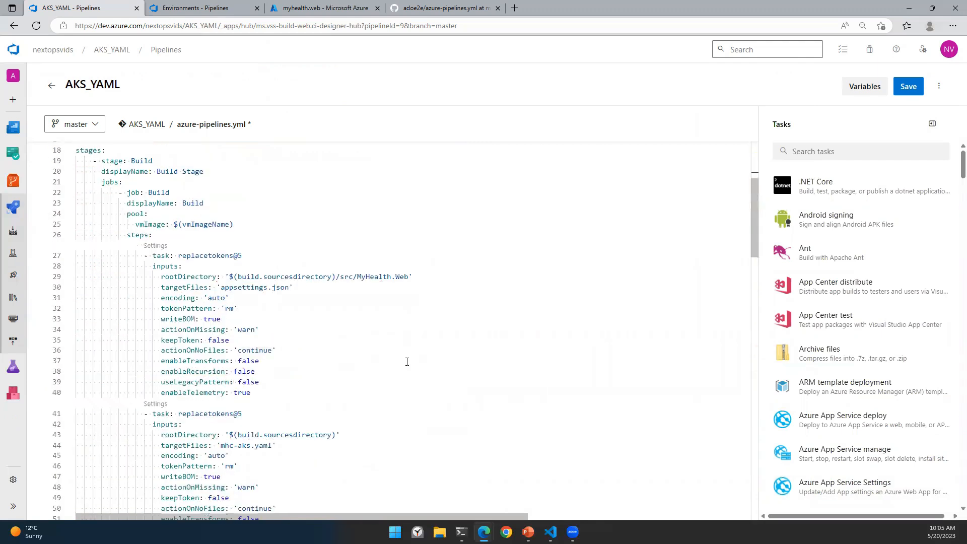
scroll(408, 362, "down", 12)
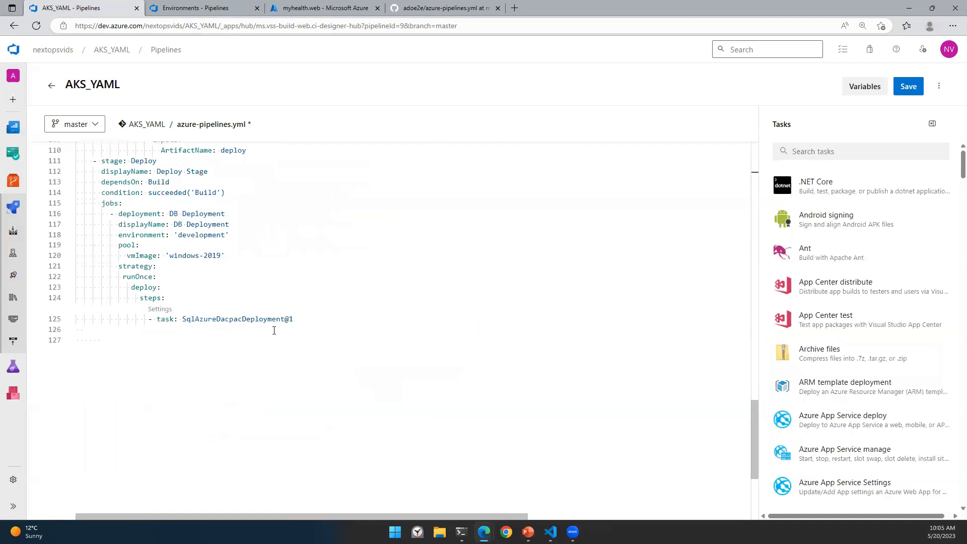
left_click(314, 340)
left_click(306, 318)
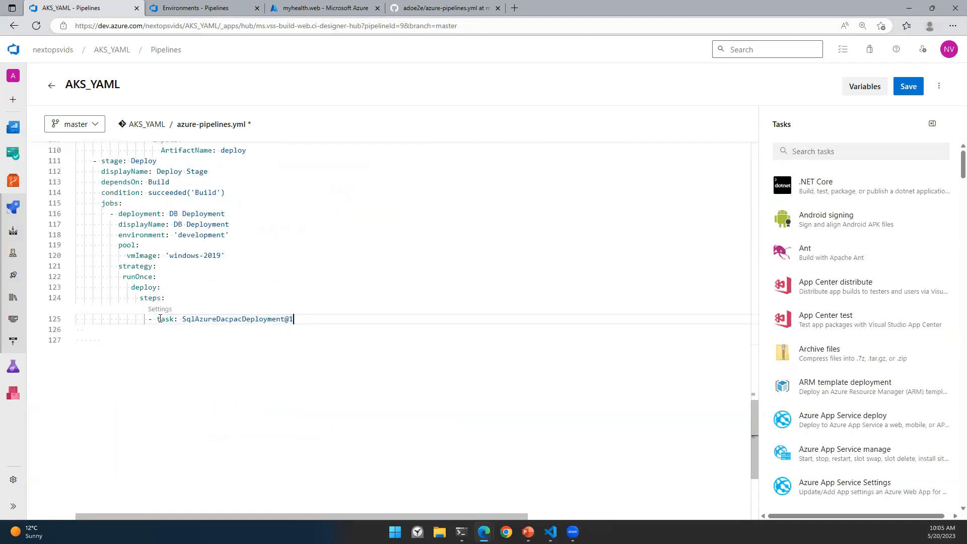
key("shift+Home")
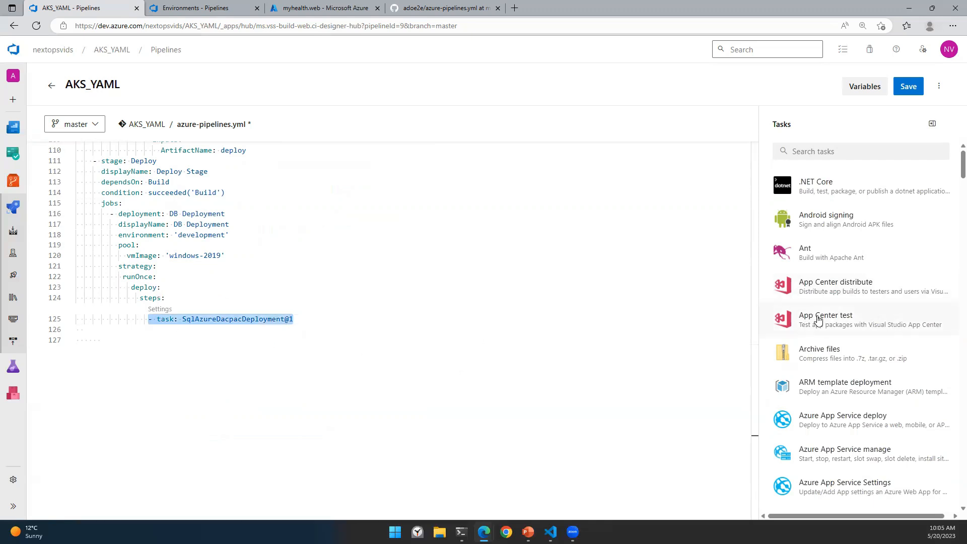
left_click(793, 151)
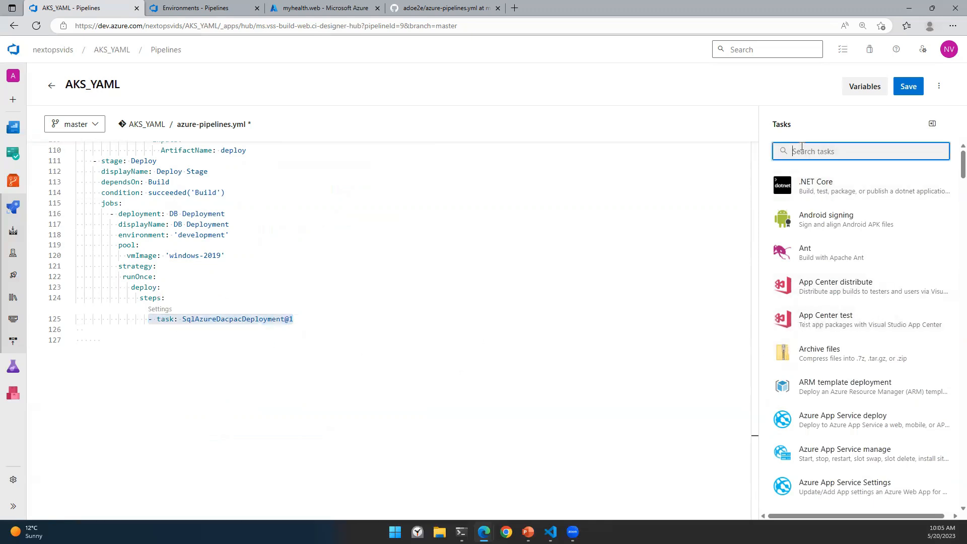
Step: Reopen the task settings, choose serviceconnection01, and set Azure SQL Server to $(SQLServer)
left_click(160, 309)
left_click(816, 213)
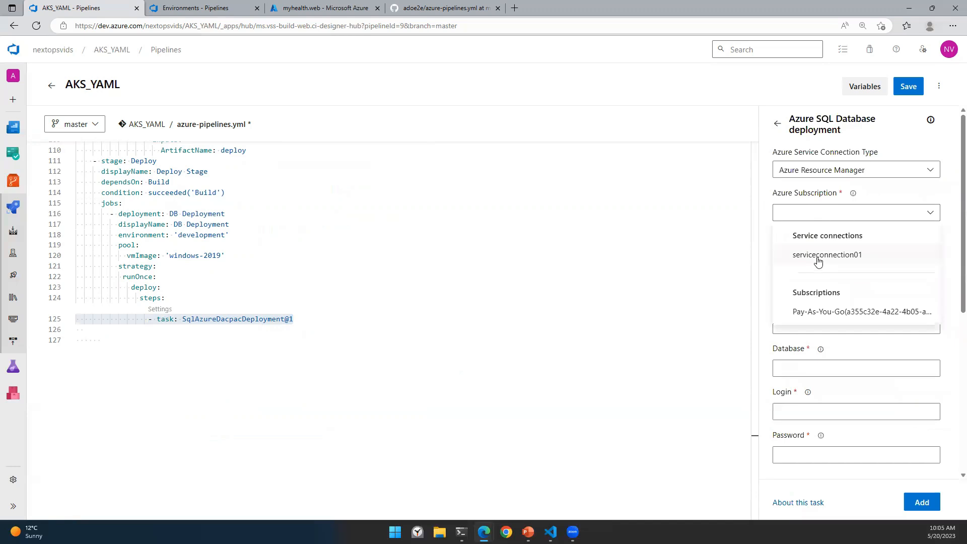
left_click(818, 257)
left_click(819, 324)
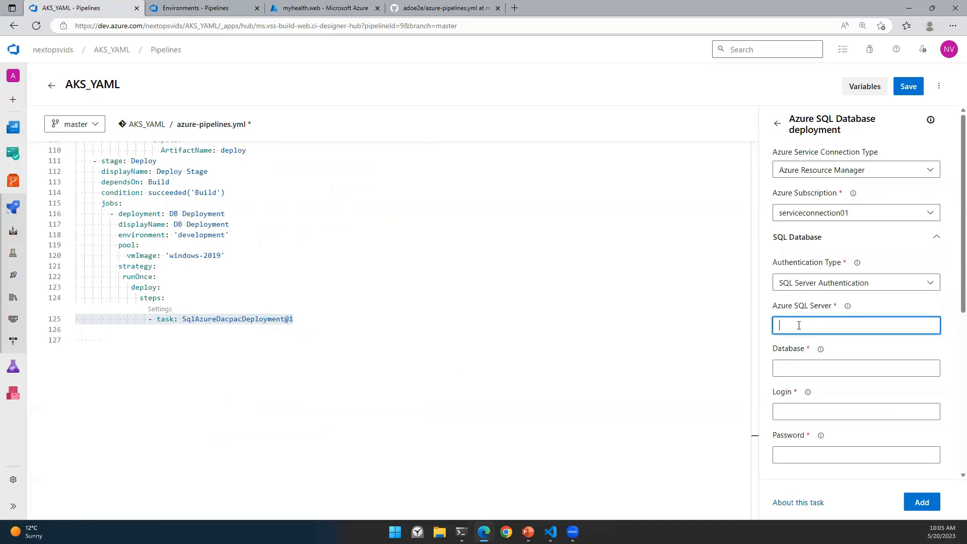
scroll(443, 317, "up", 10)
scroll(466, 327, "up", 12)
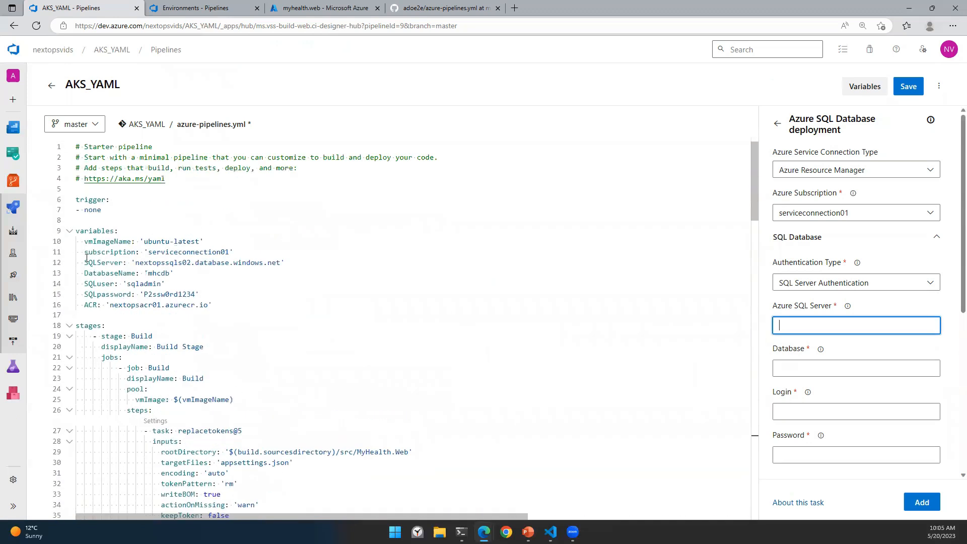
left_click_drag(84, 262, 124, 264)
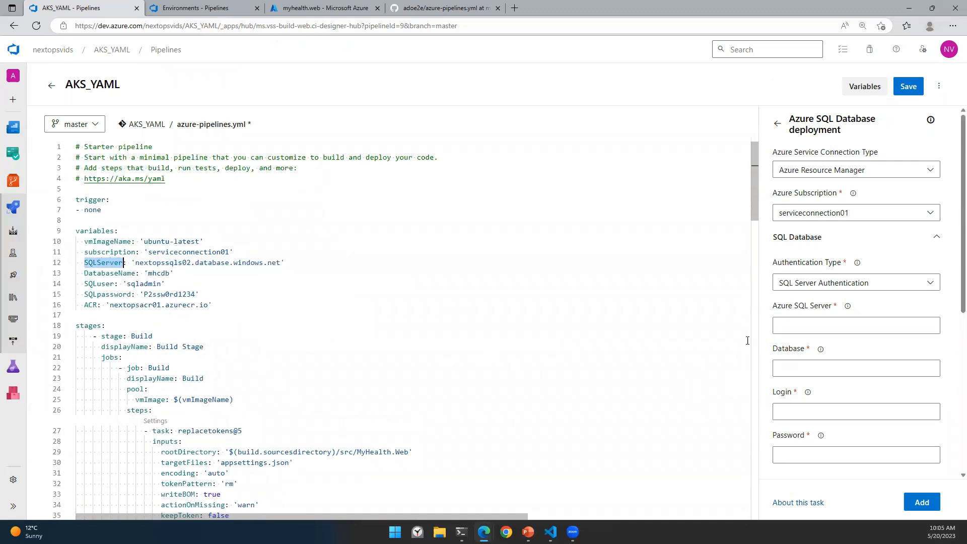
left_click(797, 325)
type("$(")
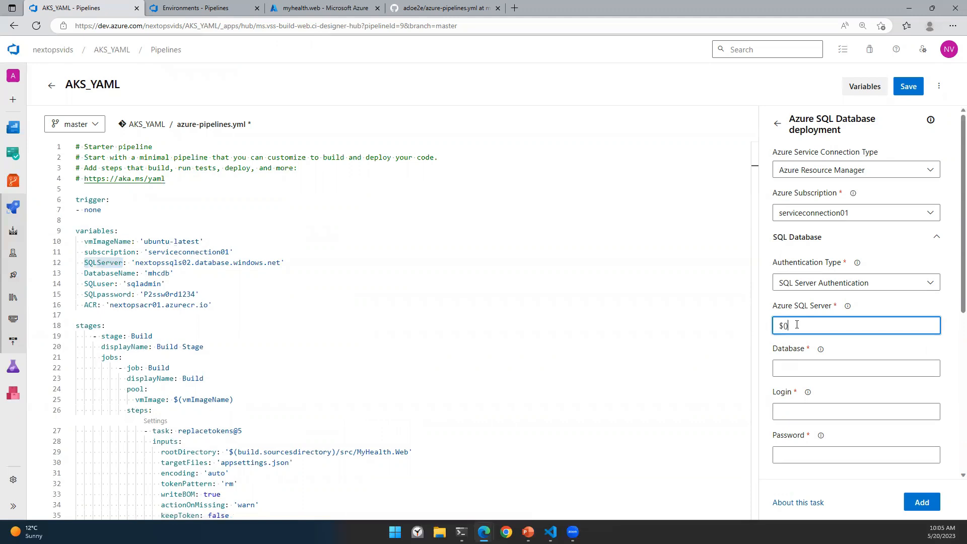
key("ctrl+v")
Step: Fill Database, Login and Password with $(DatabaseName), $(SQLuser) and $(SQLpassword)
key("Tab")
key("Tab")
type("$(")
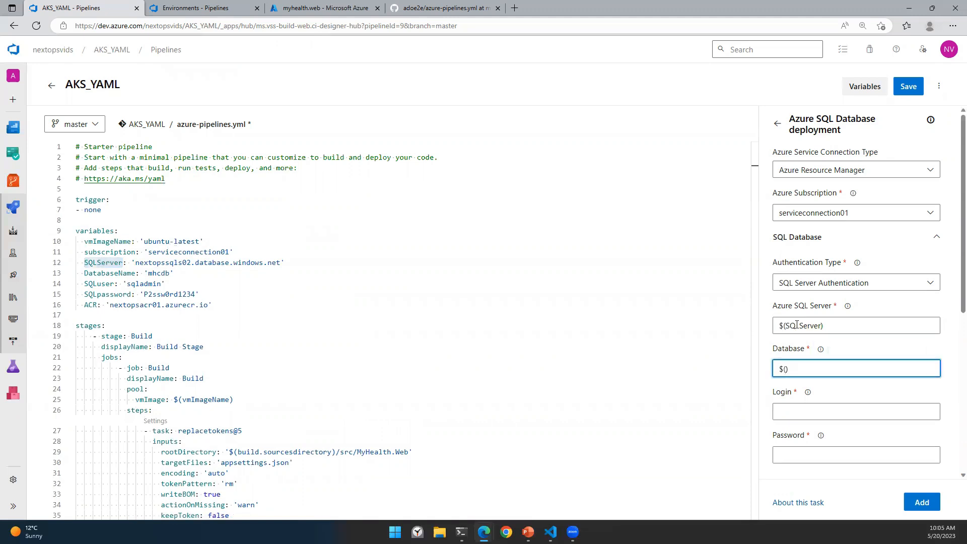
type("Databa")
type("se")
type("Name")
key("Tab")
key("Tab")
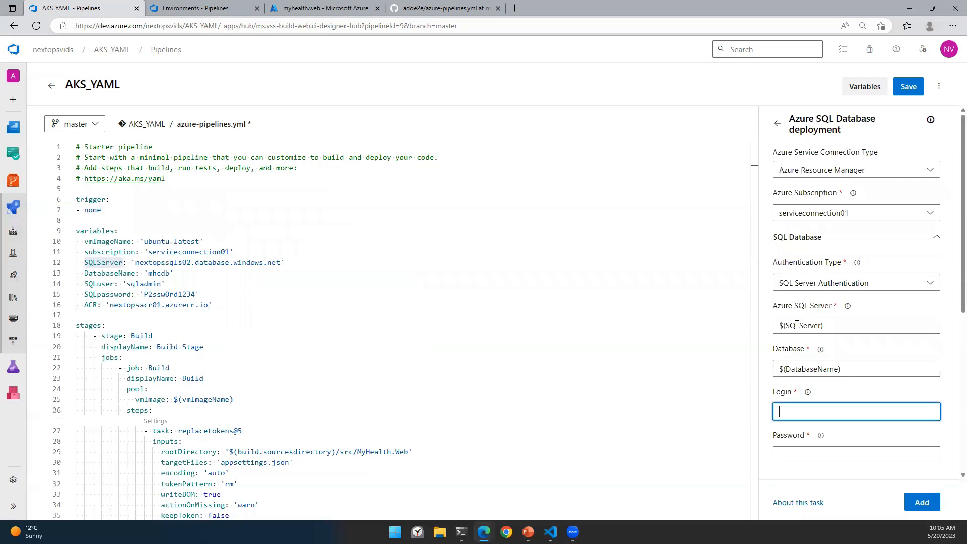
type("$(SQLuser)")
key("Tab")
key("Tab")
type("$(SQL")
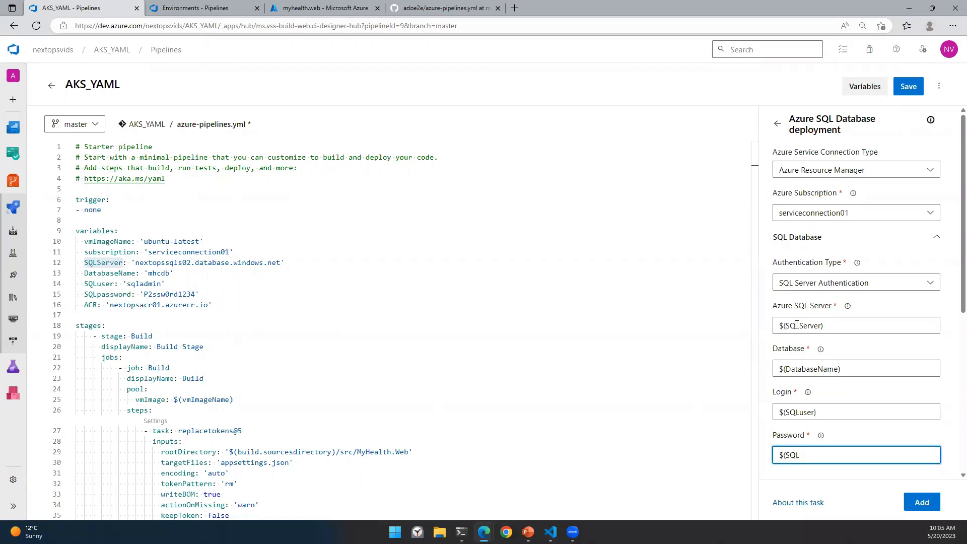
type("password)")
left_click(418, 284)
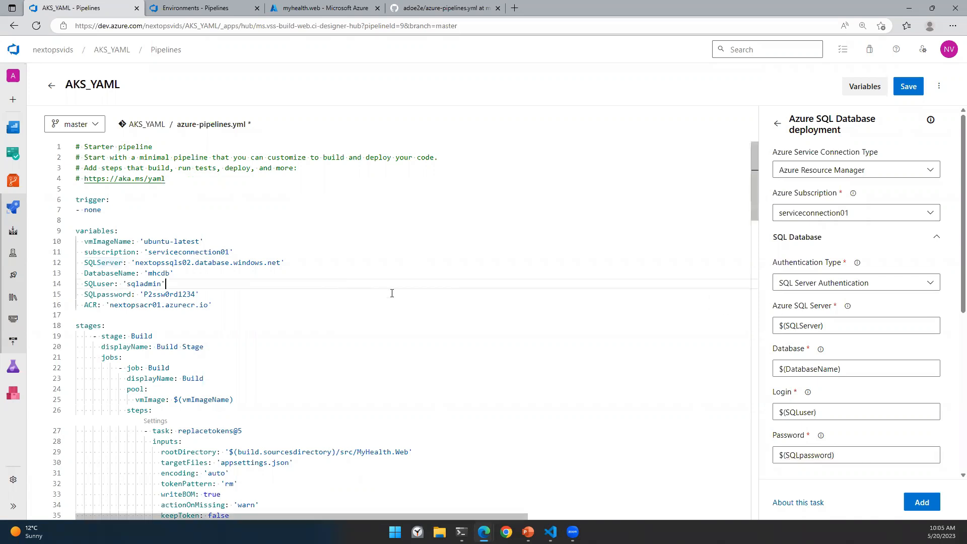
Step: Set DACPAC File to $(Agent.BuildDirectory)/**/*.dacpac, pasted from VS Code with the surrounding quotes removed
scroll(856, 353, "down", 5)
left_click(846, 351)
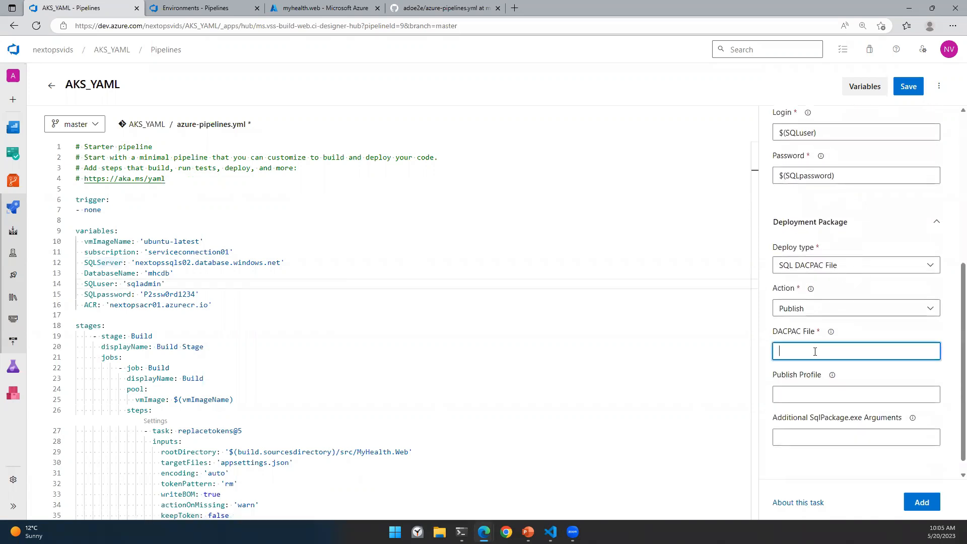
key("alt+Tab")
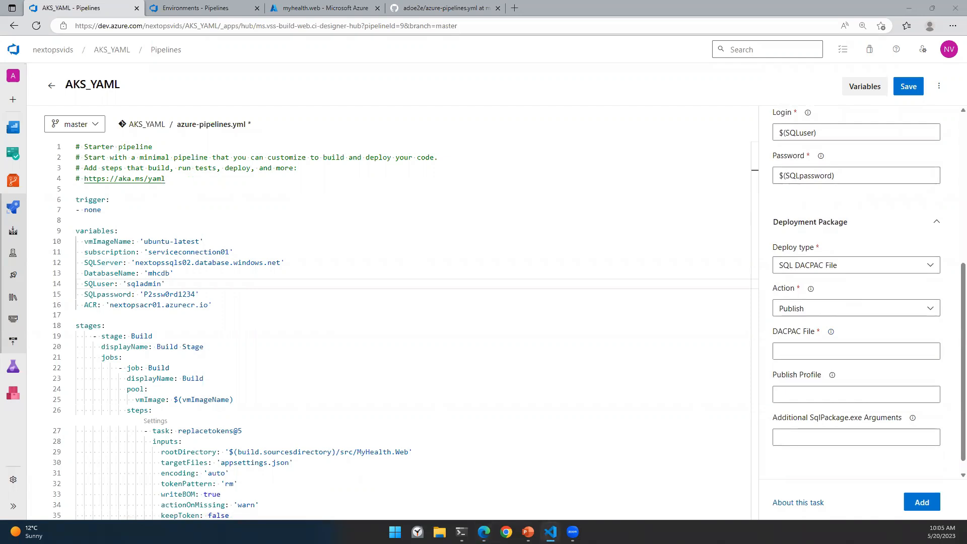
left_click(794, 351)
type("'$(Agent.BuildDirectory)/**/*.dacpac'")
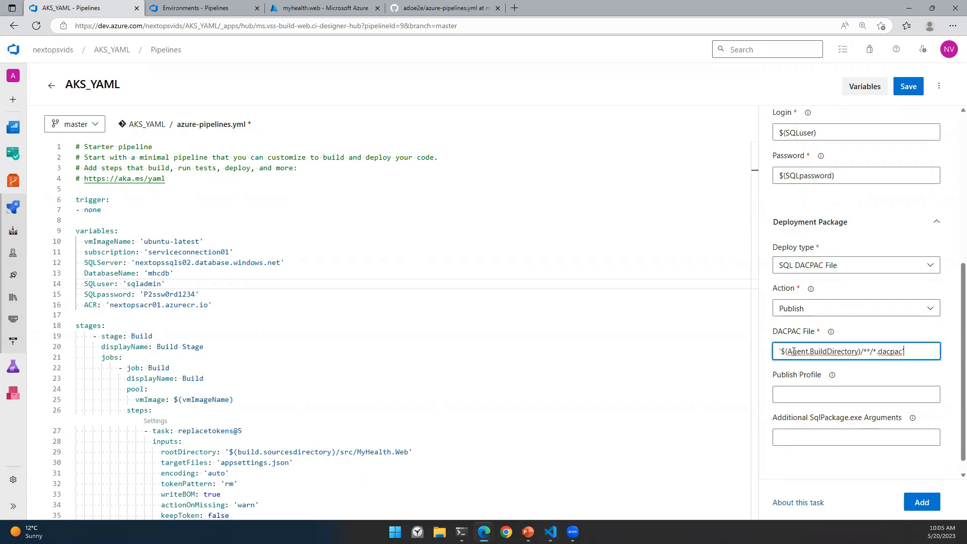
left_click(781, 351)
key("BackSpace")
left_click(908, 352)
key("BackSpace")
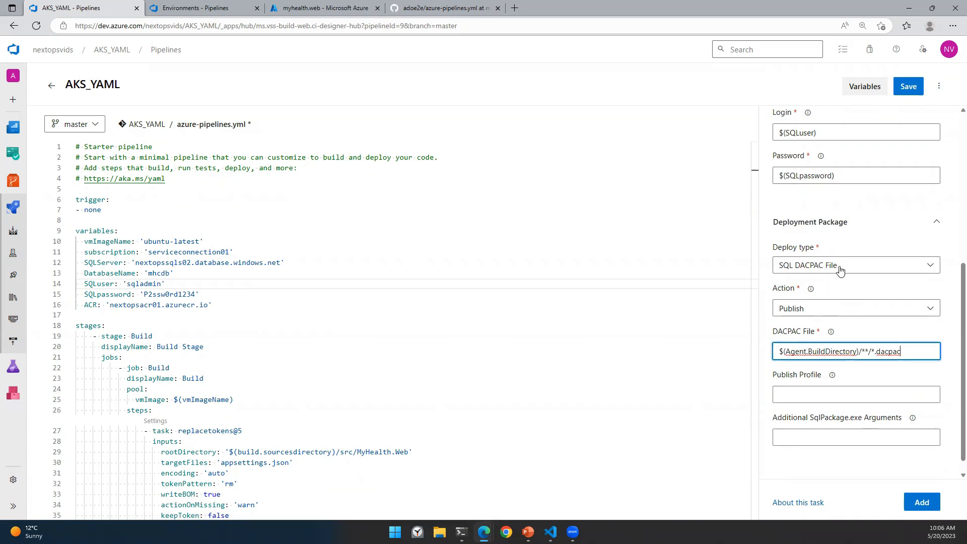
left_click(460, 404)
Step: Select the SqlAzureDacpacDeployment task line in the YAML editor
scroll(493, 397, "down", 10)
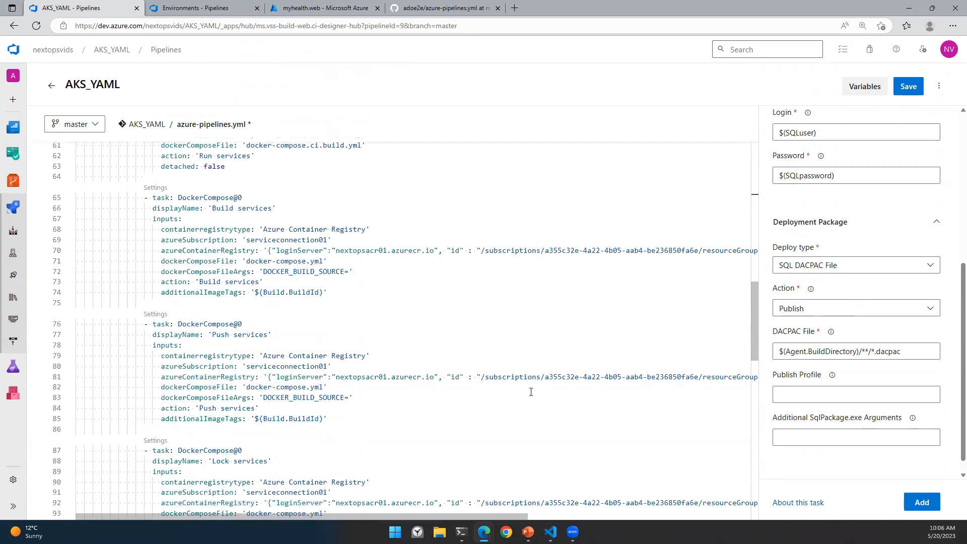
scroll(530, 392, "down", 7)
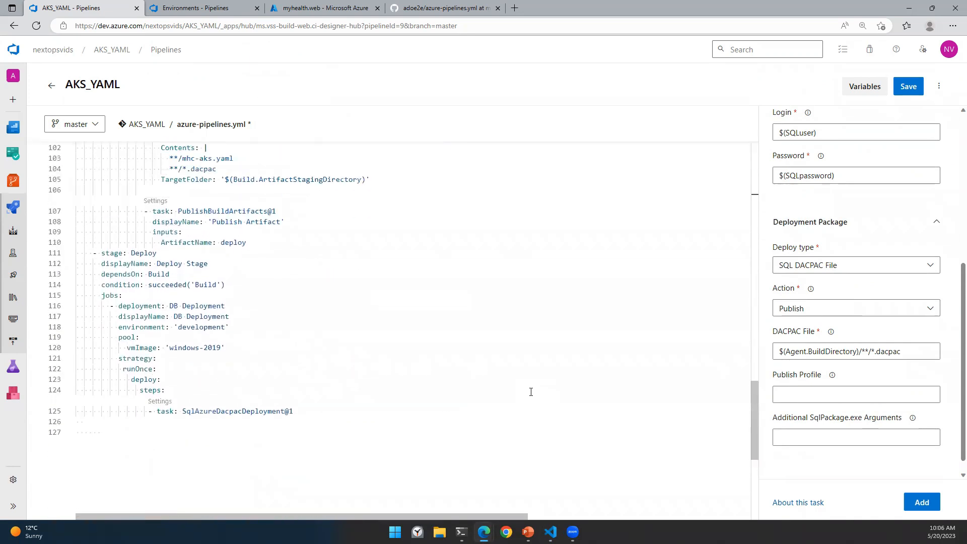
left_click_drag(150, 410, 296, 411)
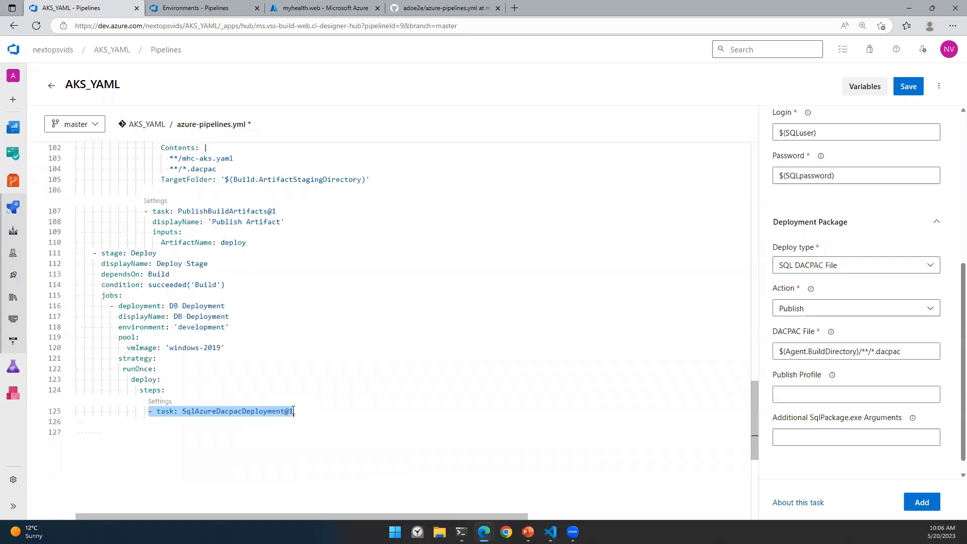
Step: Add the configured SqlAzureDacpacDeployment inputs into the Deploy stage YAML
left_click(921, 502)
scroll(473, 397, "down", 1)
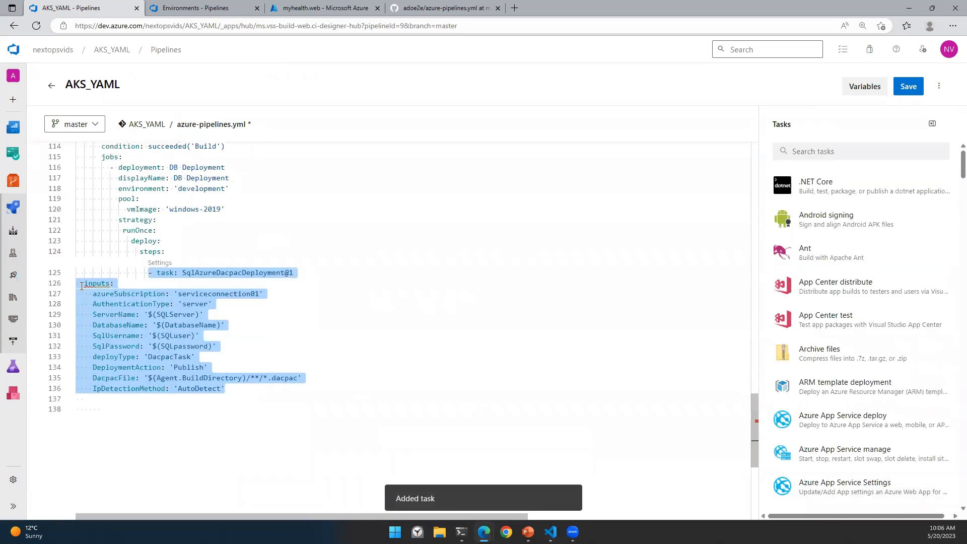
left_click(232, 387)
Step: Indent the inserted inputs block so it aligns under the SqlAzureDacpacDeployment@1 task
key("shift+Up")
key("shift+Up")
key("shift+Up")
key("shift+Up")
key("shift+Up")
key("shift+Up")
key("shift+Up")
key("shift+Up")
key("shift+Up")
key("shift+Up")
key("shift+Home")
key("Tab")
key("Tab")
key("Tab")
key("Tab")
key("Tab")
key("Tab")
key("Tab")
key("Tab")
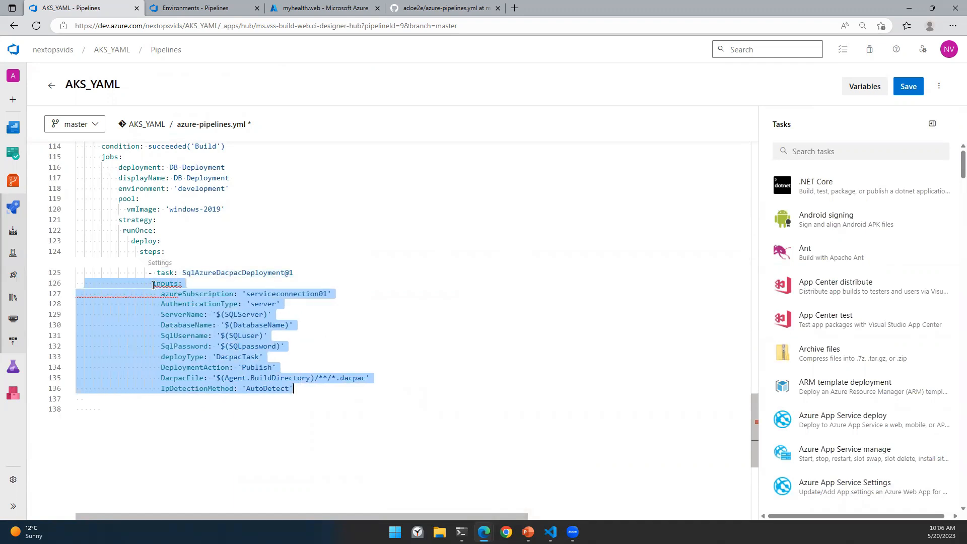
left_click(153, 285)
left_click(356, 416)
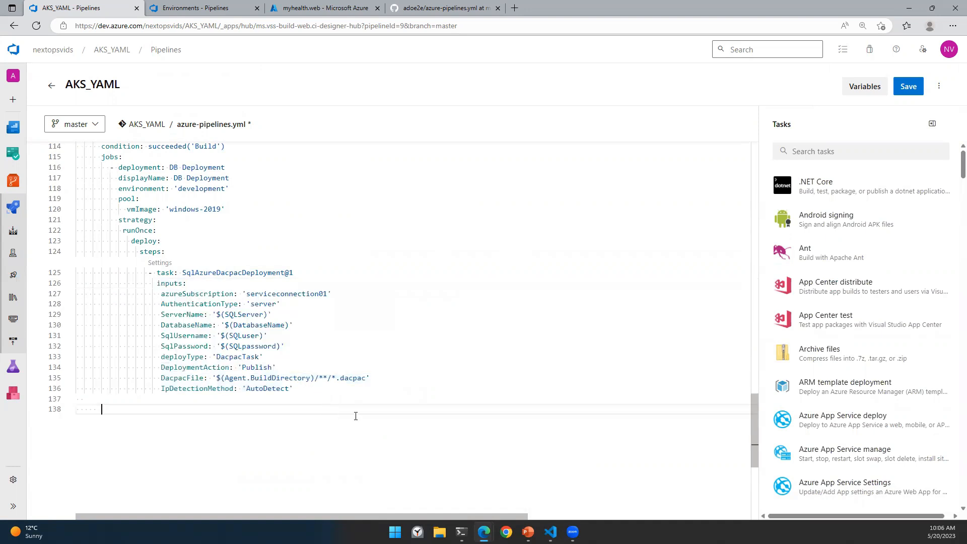
left_click(366, 389)
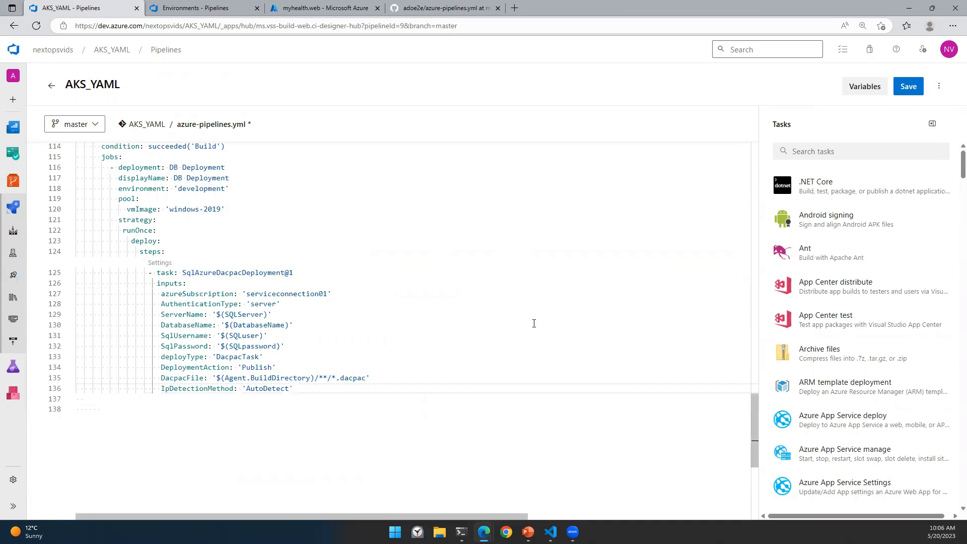
Step: Copy the DB Deployment job block and paste it as a new job after line 136
mouse_move(214, 272)
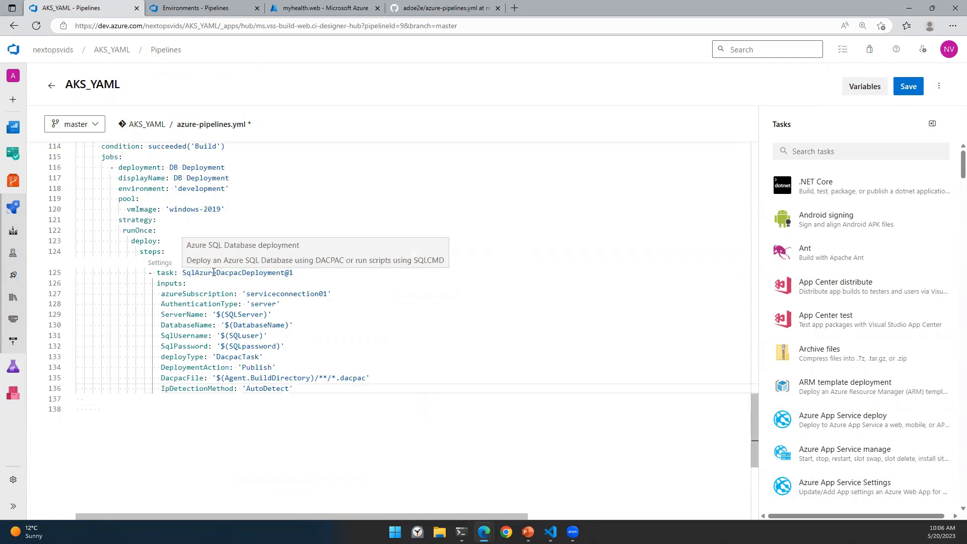
left_click_drag(169, 210, 221, 210)
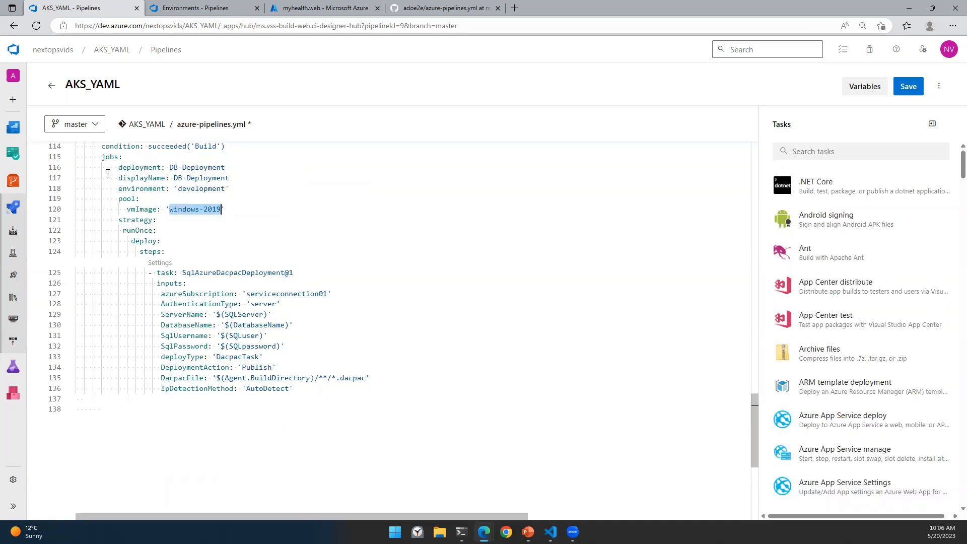
left_click_drag(110, 167, 166, 253)
key("ctrl+c")
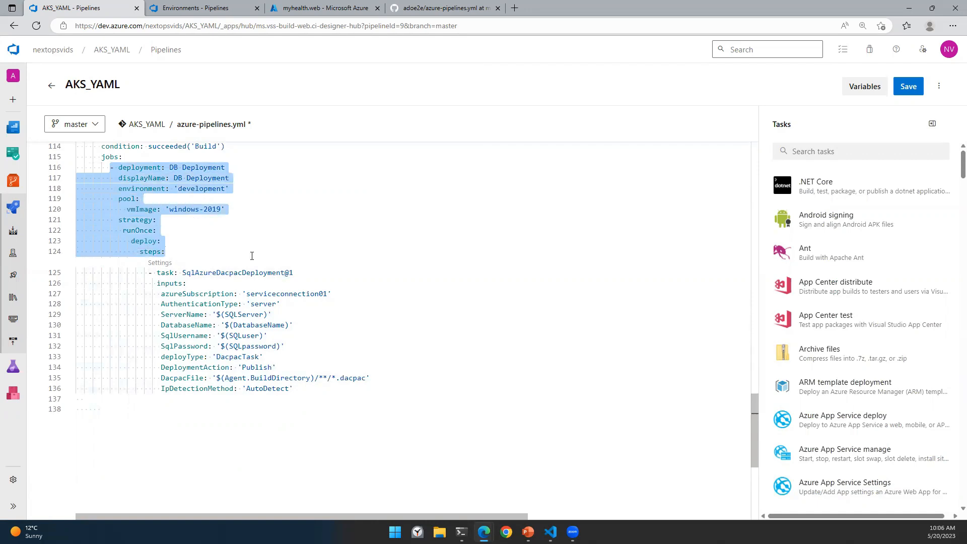
left_click(300, 394)
key("Return")
key("BackSpace")
key("BackSpace")
key("BackSpace")
key("BackSpace")
key("BackSpace")
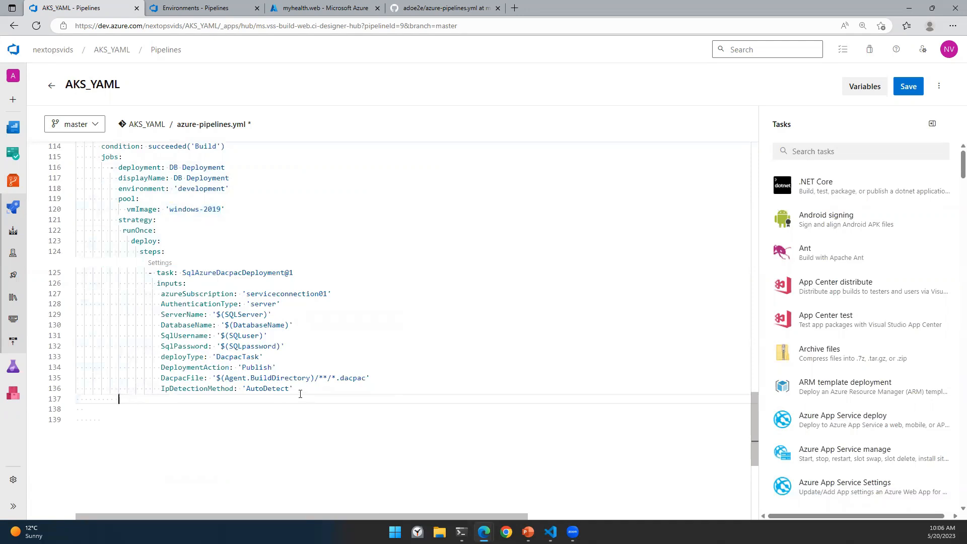
key("BackSpace")
key("ctrl+v")
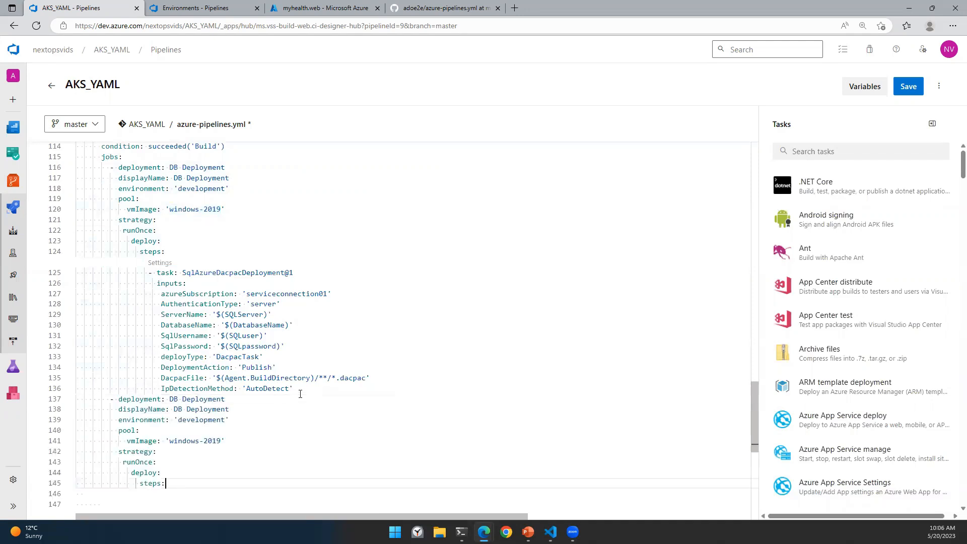
left_click(111, 399)
key("Return")
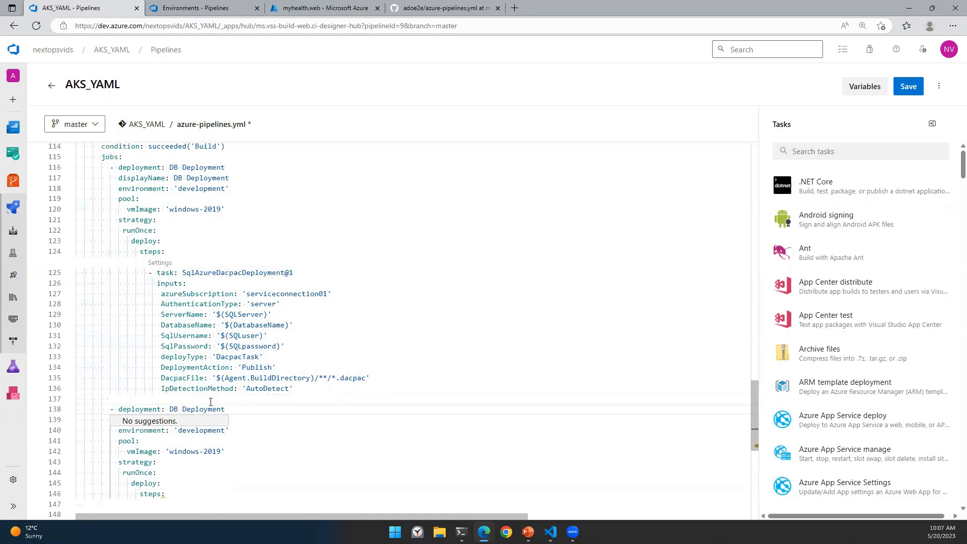
Step: Rename the copied job and its displayName from DB to AKS
double_click(174, 409)
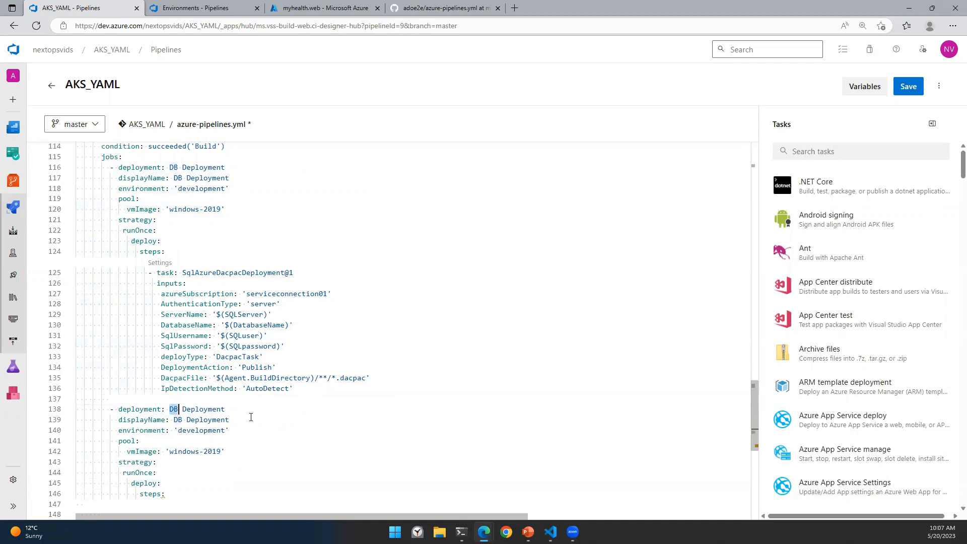
type("AKS")
key("Down")
key("BackSpace")
key("BackSpace")
type("AK")
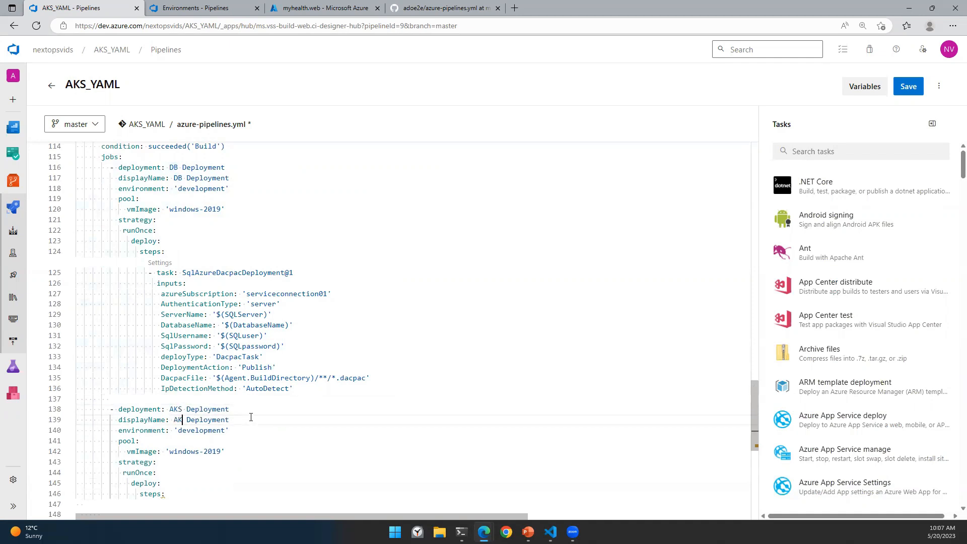
type("S")
Step: Replace the copied job's windows-2019 vmImage with $(vmImageName)
scroll(194, 400, "down", 2)
left_click(166, 394)
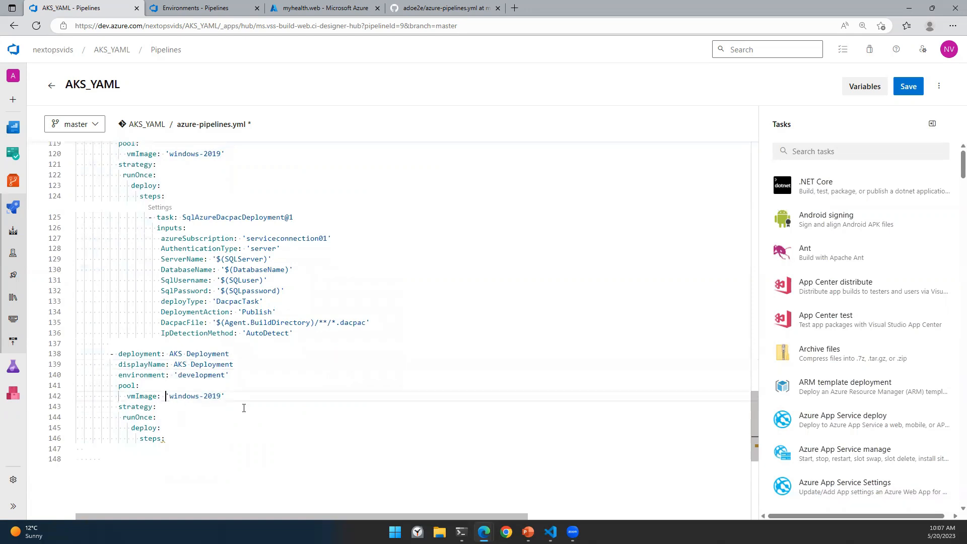
scroll(311, 356, "up", 20)
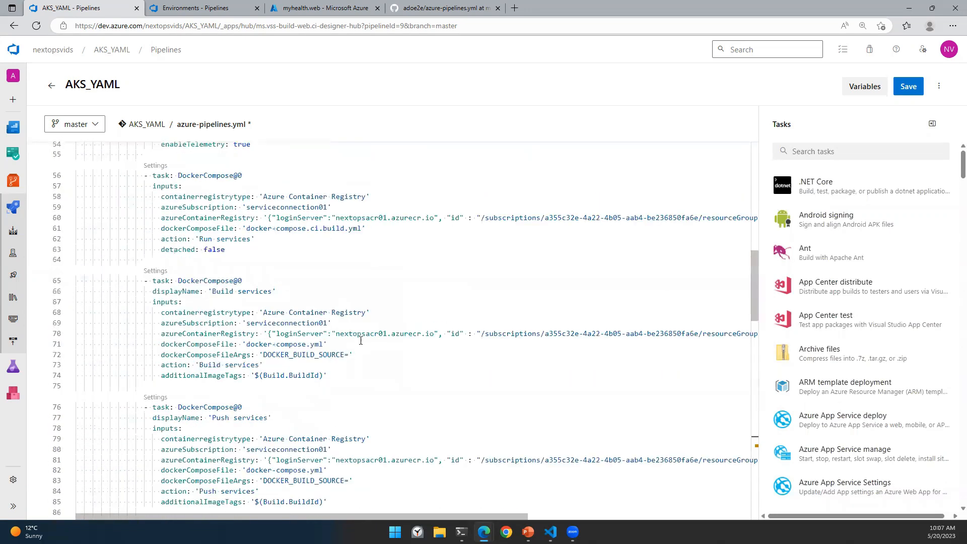
scroll(361, 341, "up", 10)
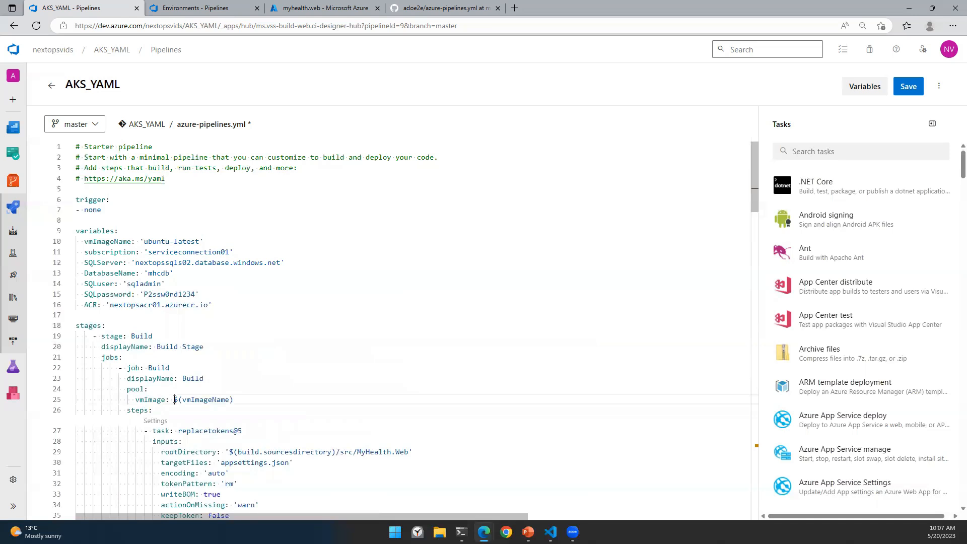
left_click_drag(233, 399, 173, 399)
key("ctrl+c")
scroll(354, 325, "down", 6)
scroll(354, 324, "down", 20)
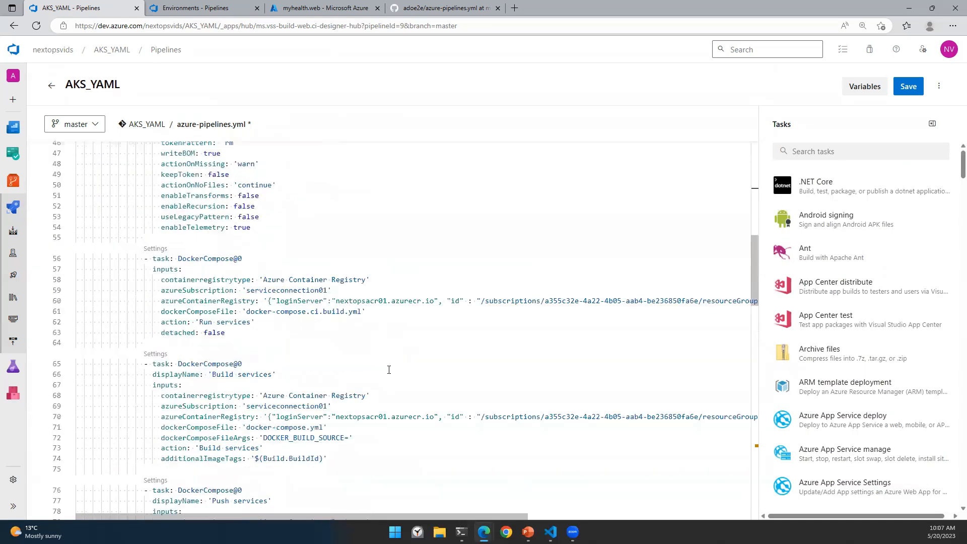
scroll(254, 385, "up", 3)
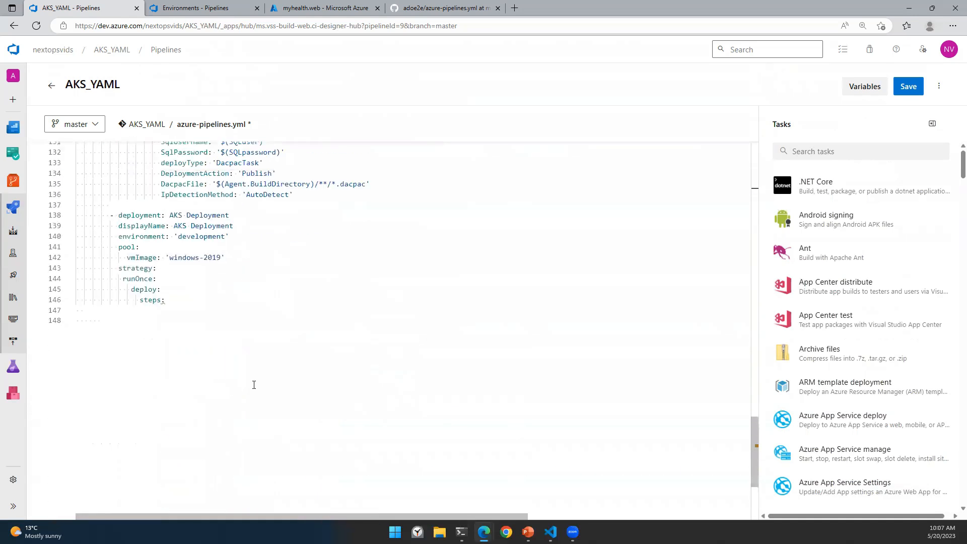
left_click(166, 257)
left_click(224, 257, "shift")
key("ctrl+v")
Step: Add a new empty step line under the AKS Deployment job's steps:
left_click(196, 300)
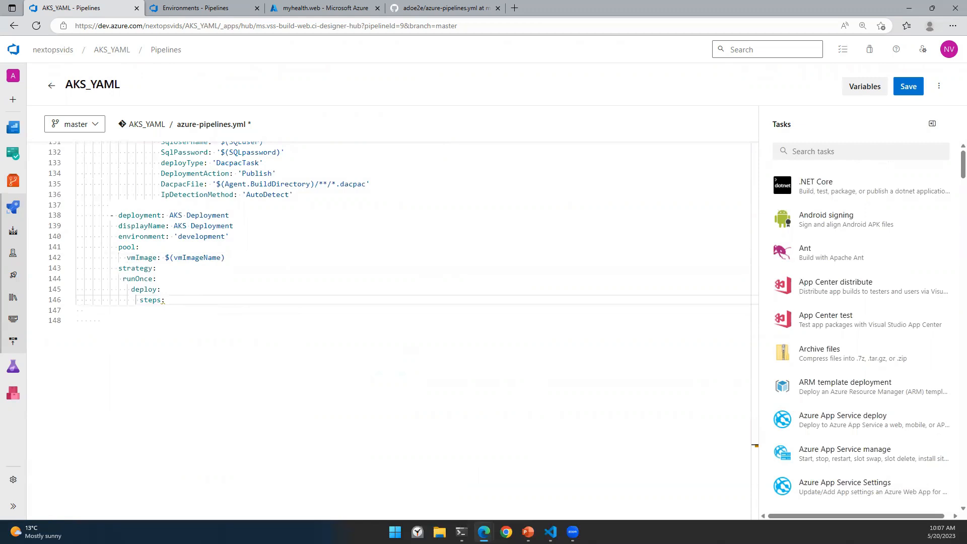
key("alt+Tab")
left_click(177, 304)
key("Return")
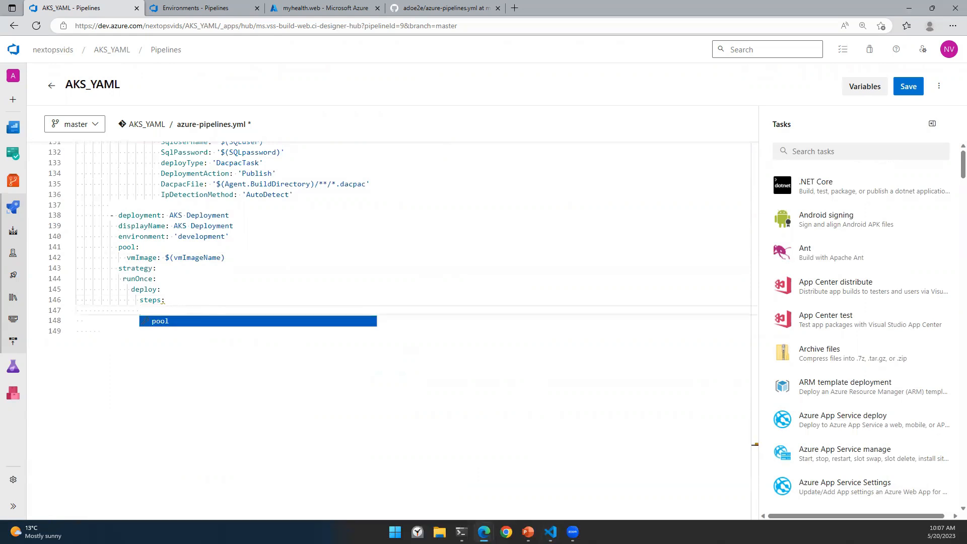
Step: Paste the two Kubernetes@1 tasks under steps: and indent them into place
type("- task")
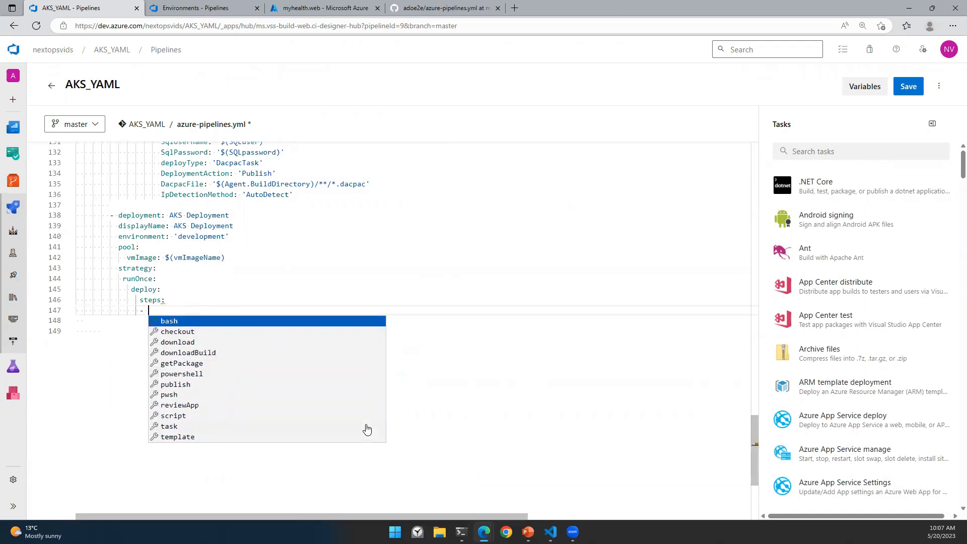
key("shift+Left")
key("shift+Left")
key("shift+Left")
key("shift+Left")
key("shift+Left")
key("shift+Left")
key("ctrl+v")
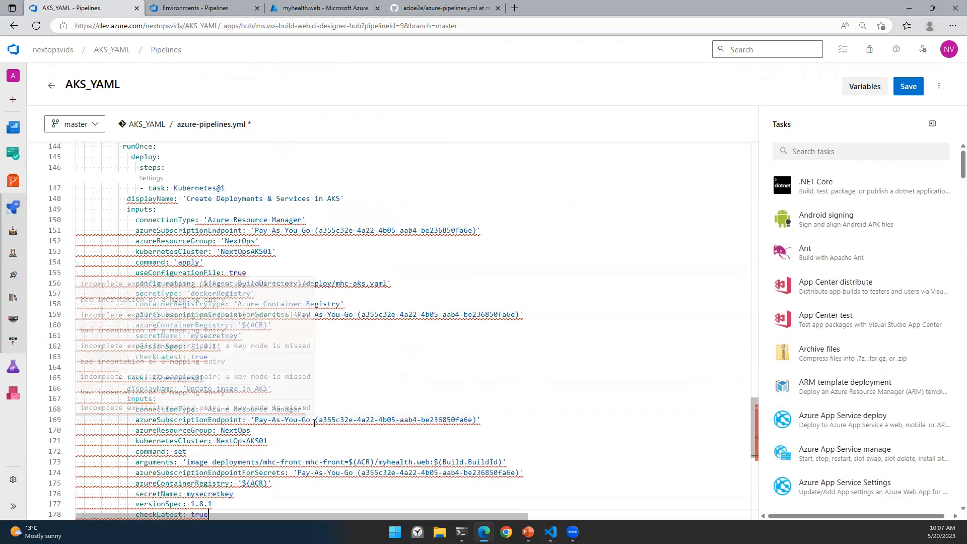
left_click(127, 198, "shift")
key("Tab")
key("Tab")
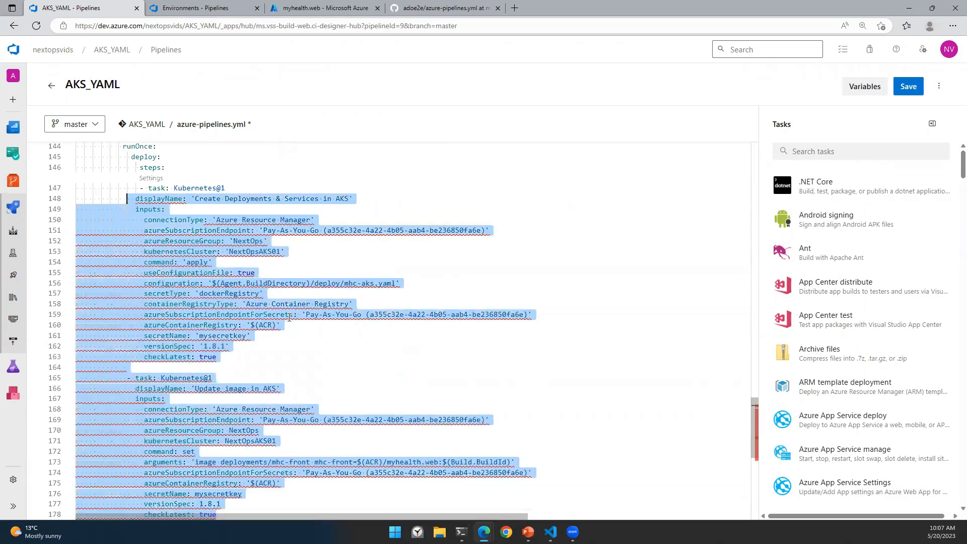
Step: Align the displayName and inputs: lines of both Kubernetes tasks, including line 167
left_click(143, 199)
left_click(143, 211)
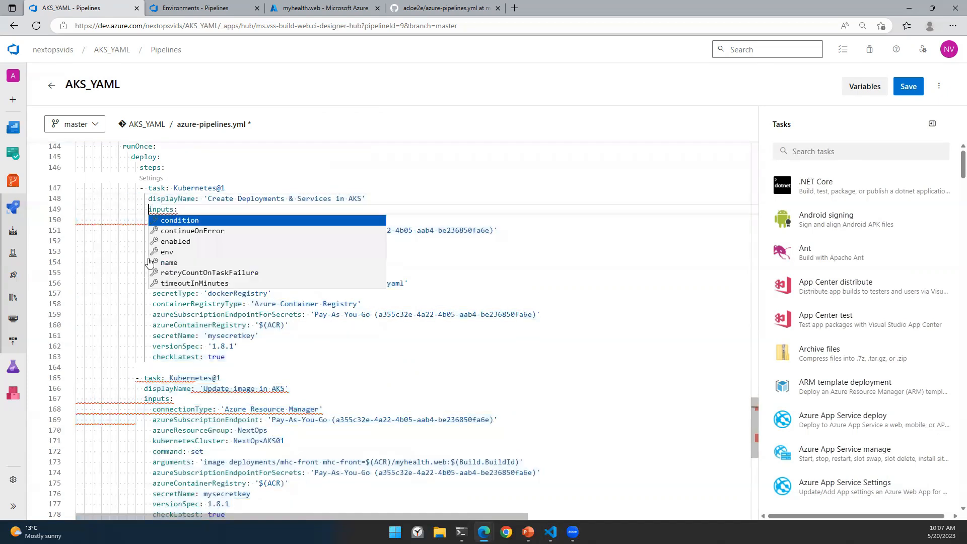
left_click(144, 389)
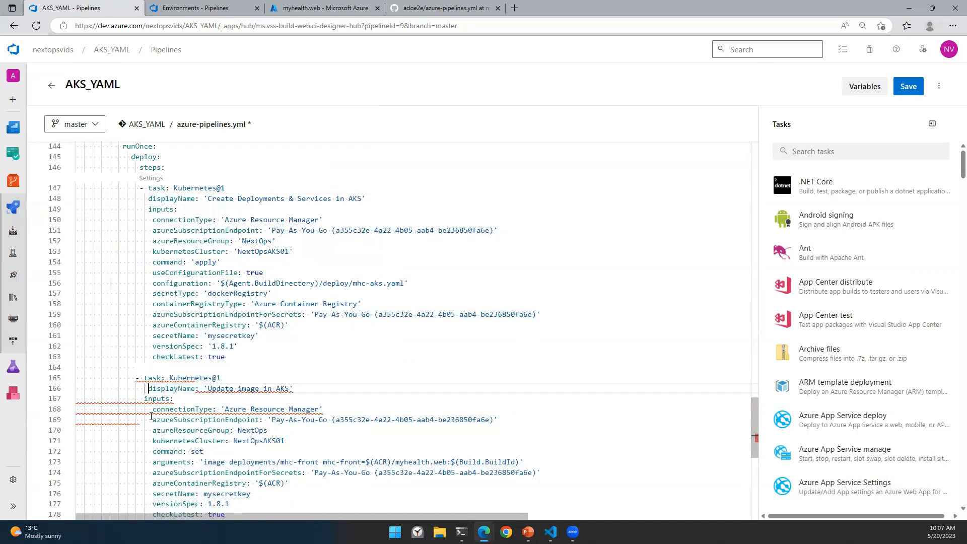
key("ctrl+z")
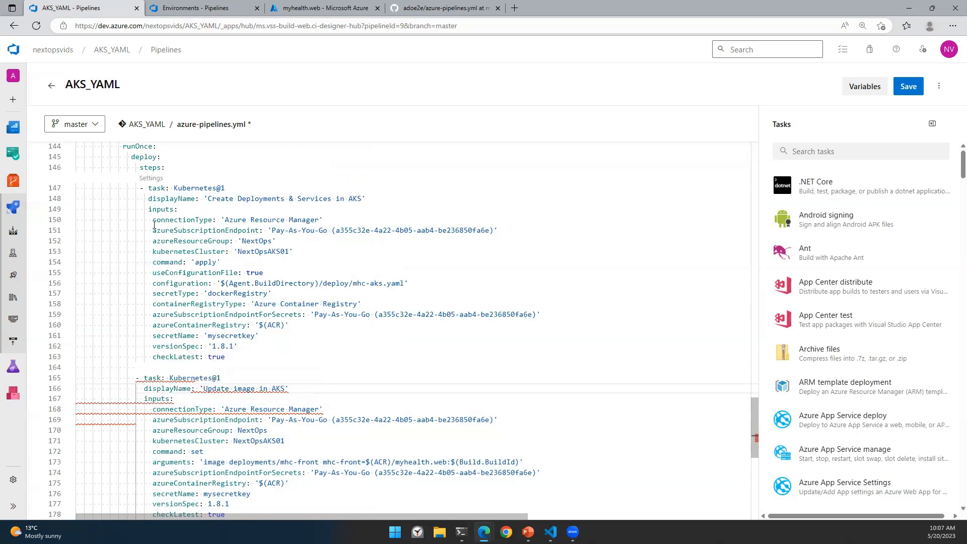
left_click(142, 189)
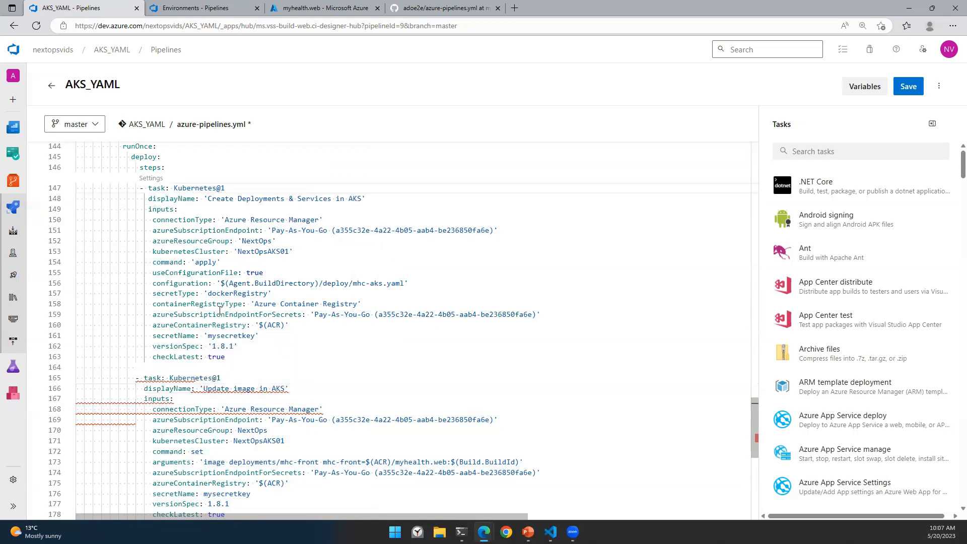
left_click(136, 378)
left_click(144, 397)
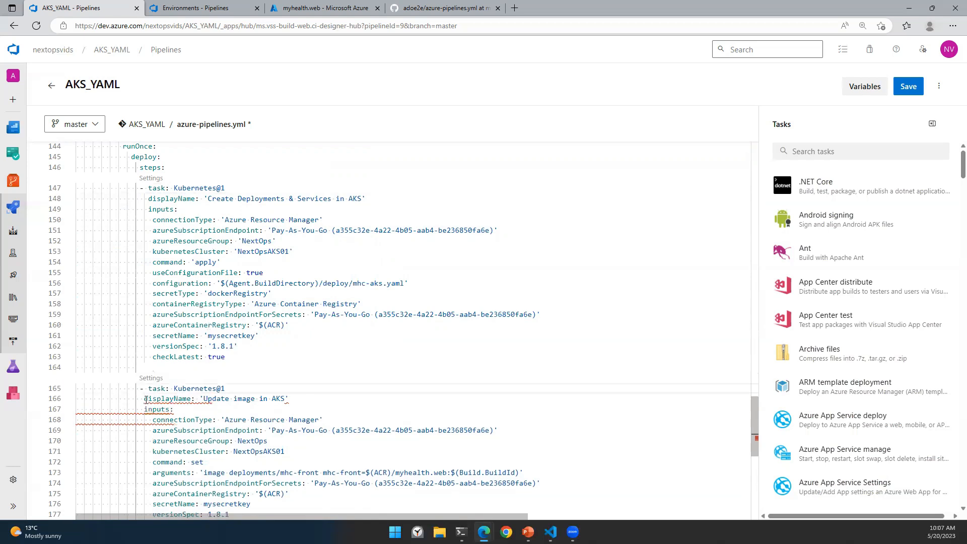
left_click(145, 413)
left_click(316, 370)
scroll(372, 364, "down", 2)
scroll(373, 363, "up", 3)
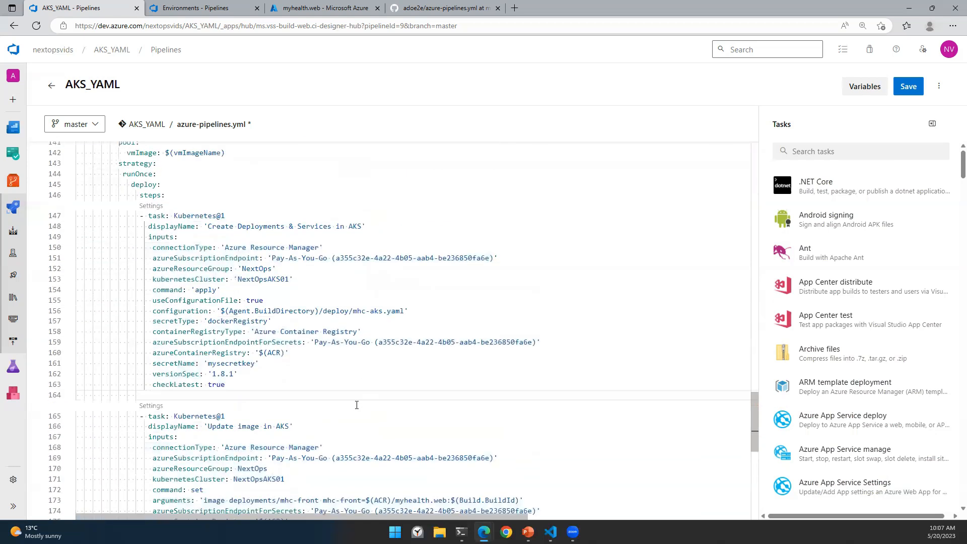
Step: Choose serviceconnection01 for the Create Deployments & Services task's cluster and secret subscriptions
left_click(150, 206)
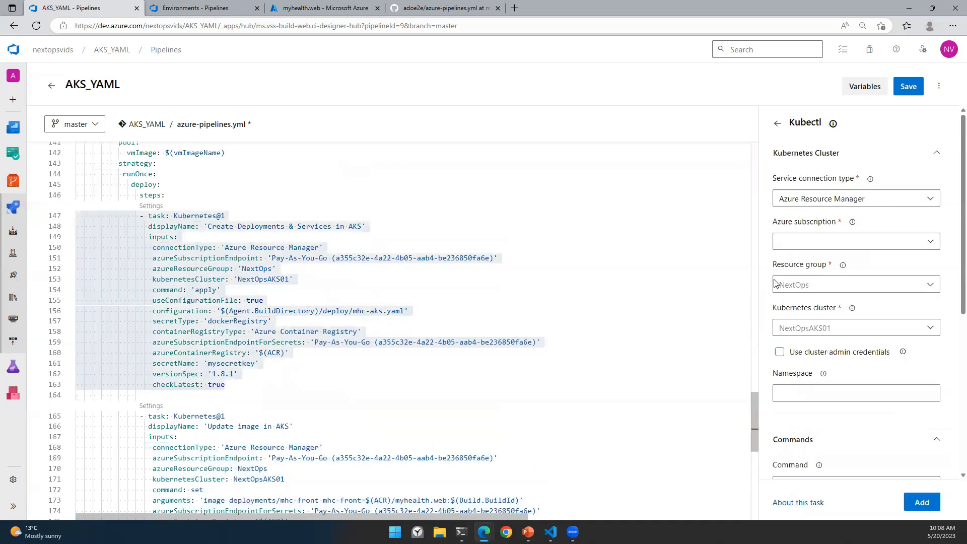
left_click(810, 244)
left_click(818, 304)
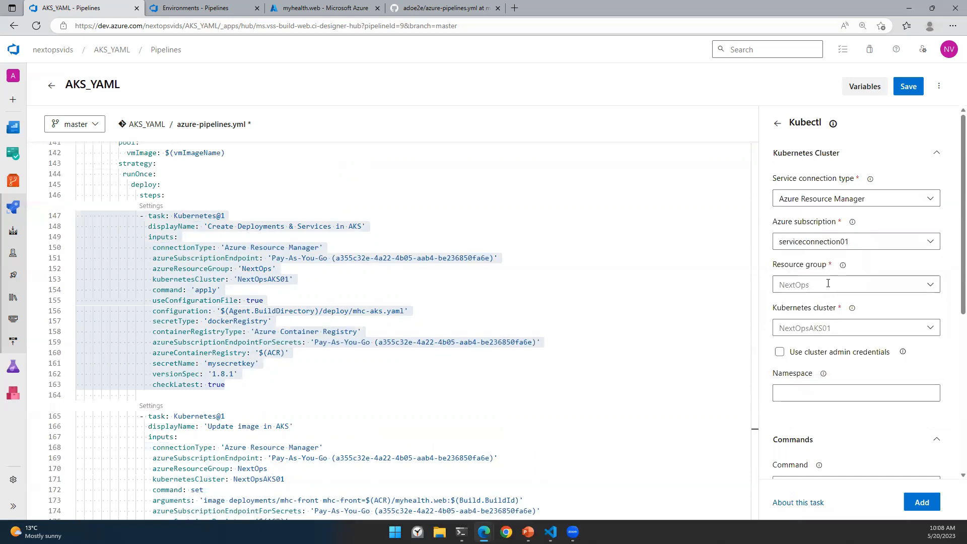
scroll(836, 356, "down", 2)
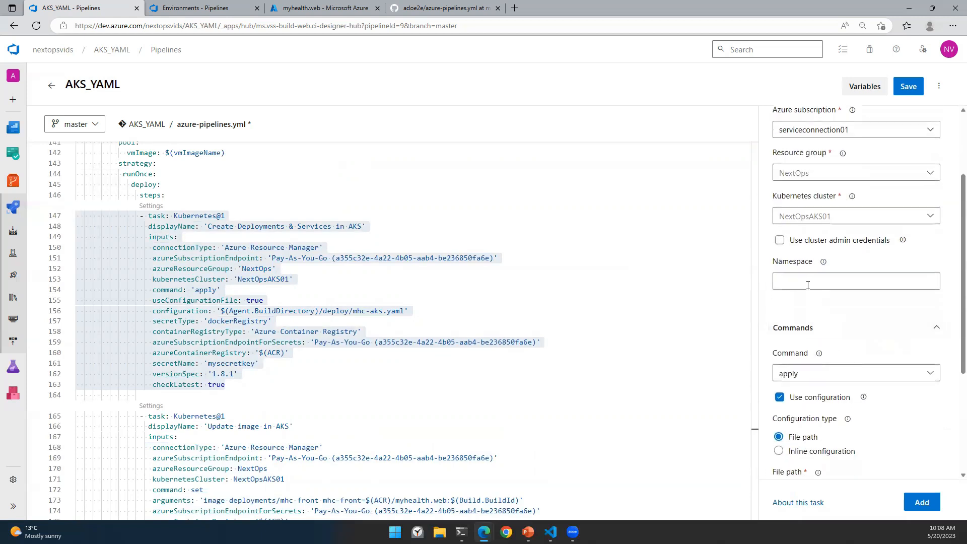
scroll(806, 302, "down", 3)
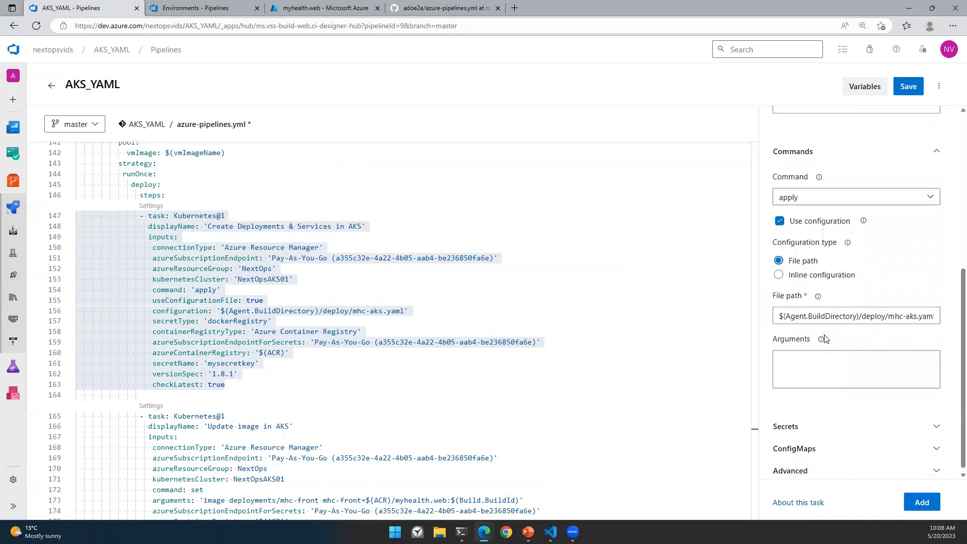
left_click(808, 431)
scroll(831, 362, "down", 5)
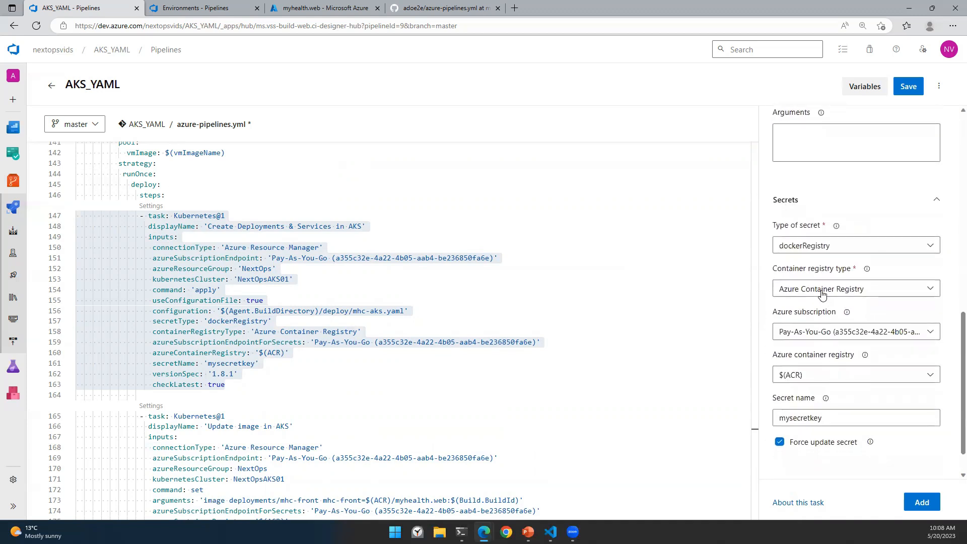
left_click(816, 332)
left_click(819, 391)
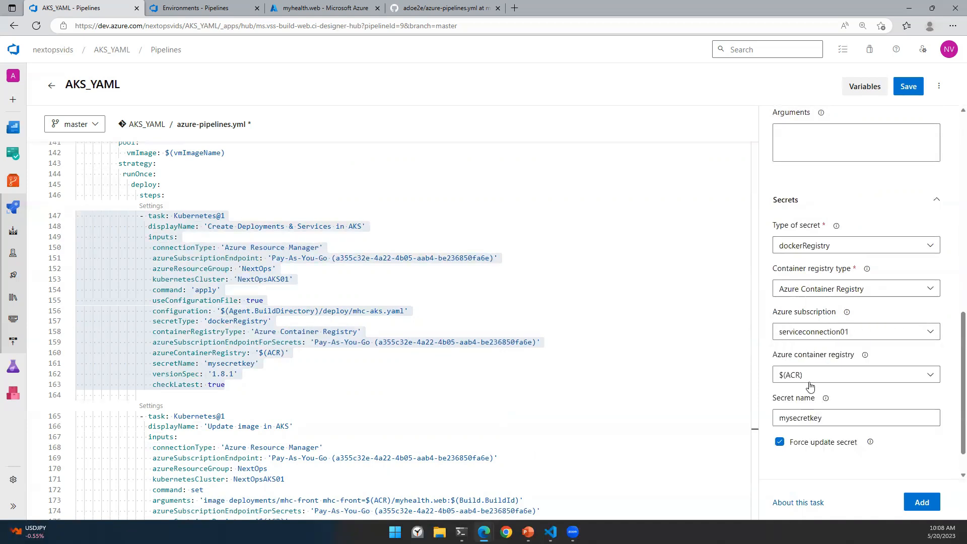
scroll(874, 375, "up", 10)
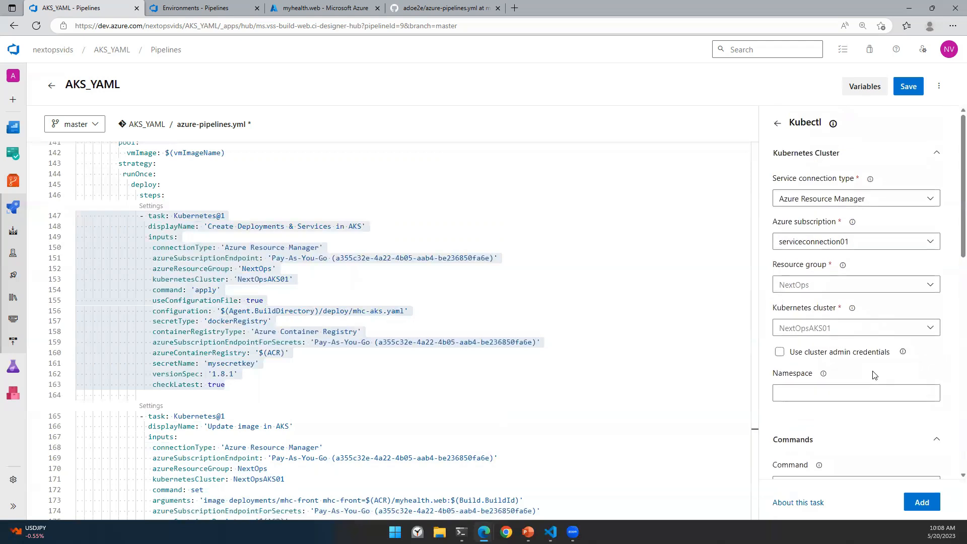
Step: Write the Create Deployments & Services task's new settings into the YAML
left_click(922, 502)
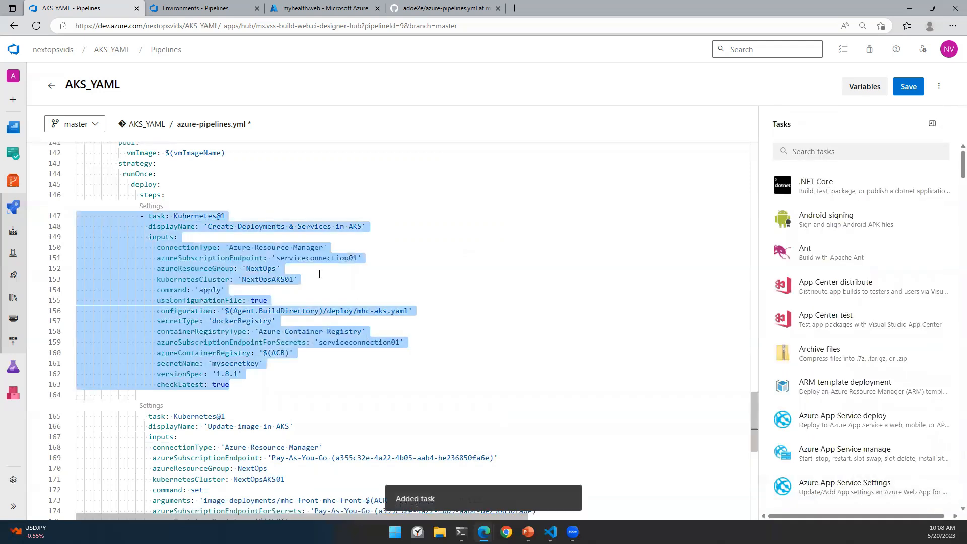
left_click(432, 304)
scroll(372, 297, "down", 3)
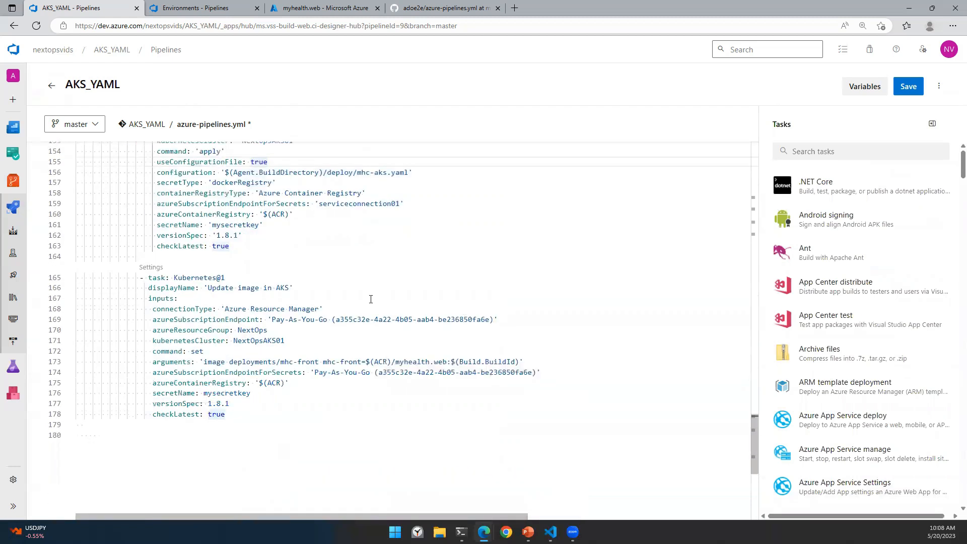
Step: Set serviceconnection01 as the Update image in AKS task's cluster and secret subscriptions
left_click(150, 269)
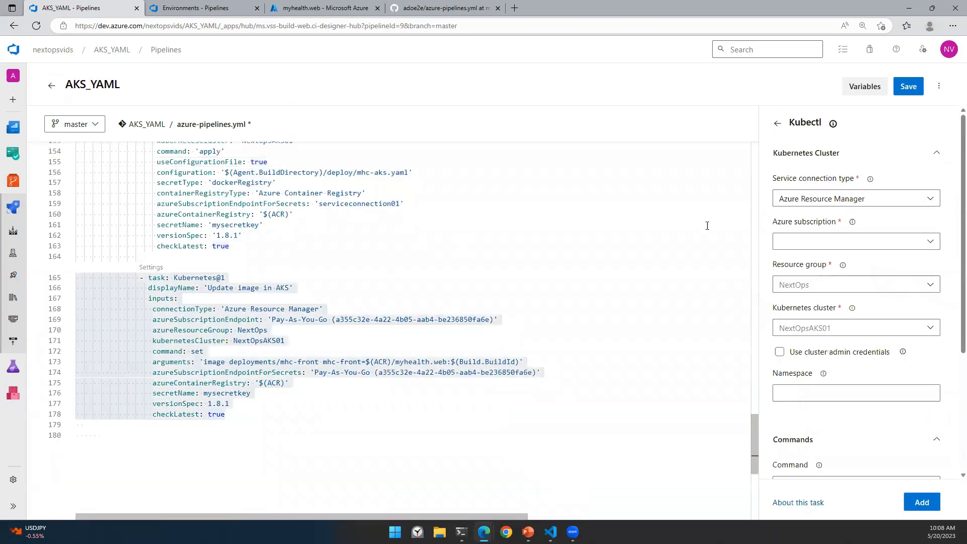
left_click(836, 244)
left_click(819, 302)
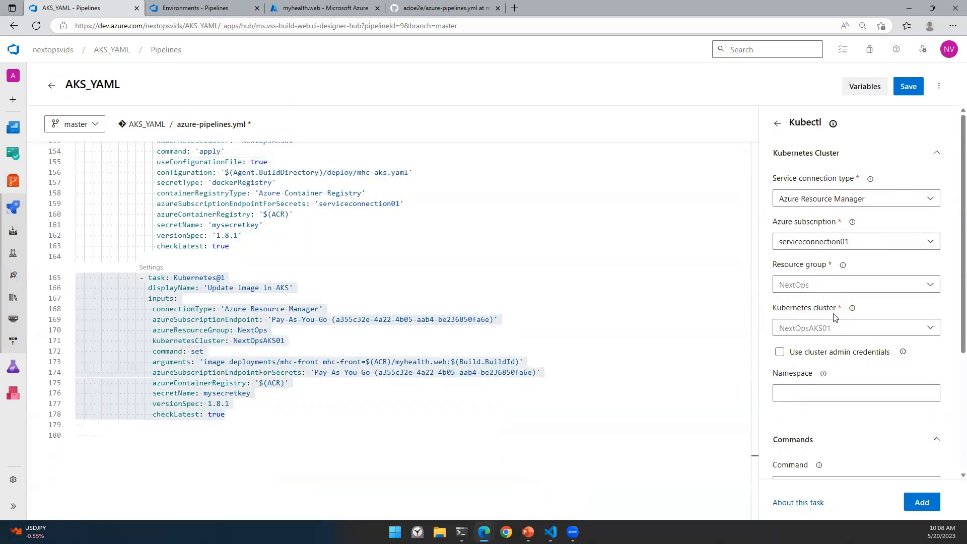
scroll(828, 308, "down", 4)
left_click(811, 425)
scroll(826, 412, "down", 3)
left_click(814, 394)
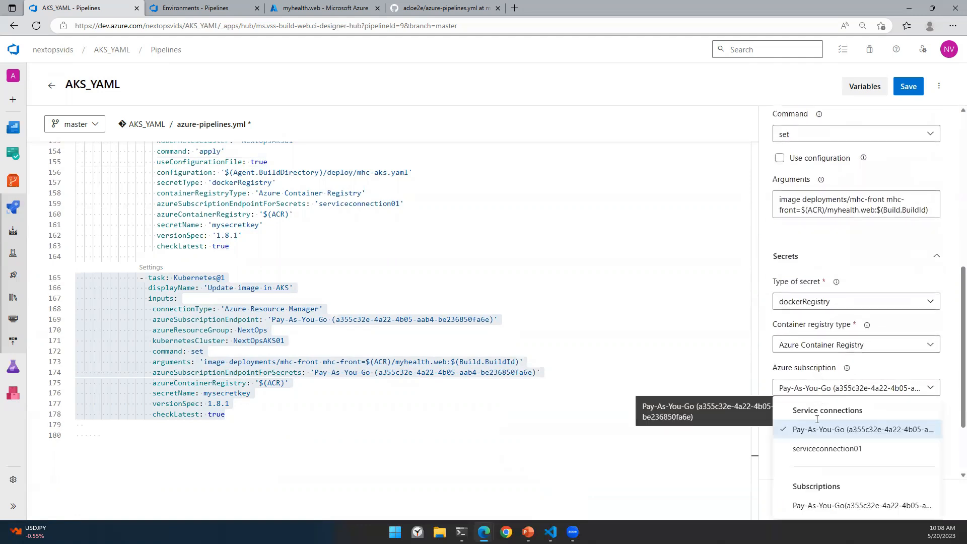
left_click(813, 452)
scroll(833, 372, "down", 2)
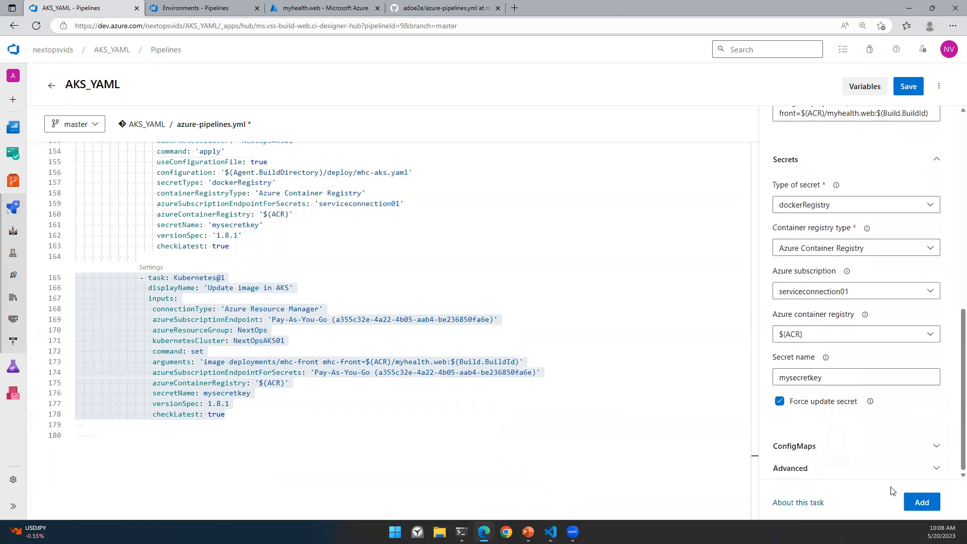
left_click(921, 501)
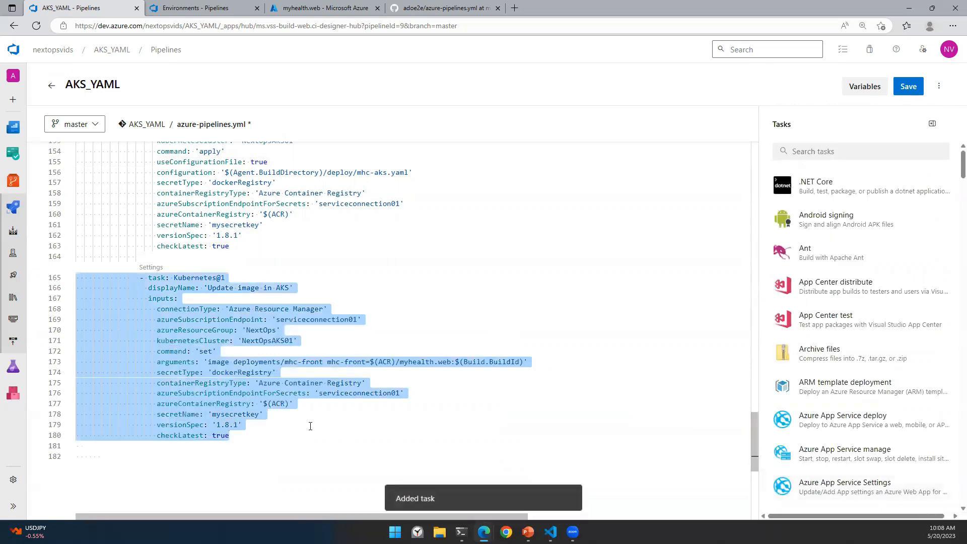
scroll(324, 425, "up", 4)
scroll(411, 423, "up", 3)
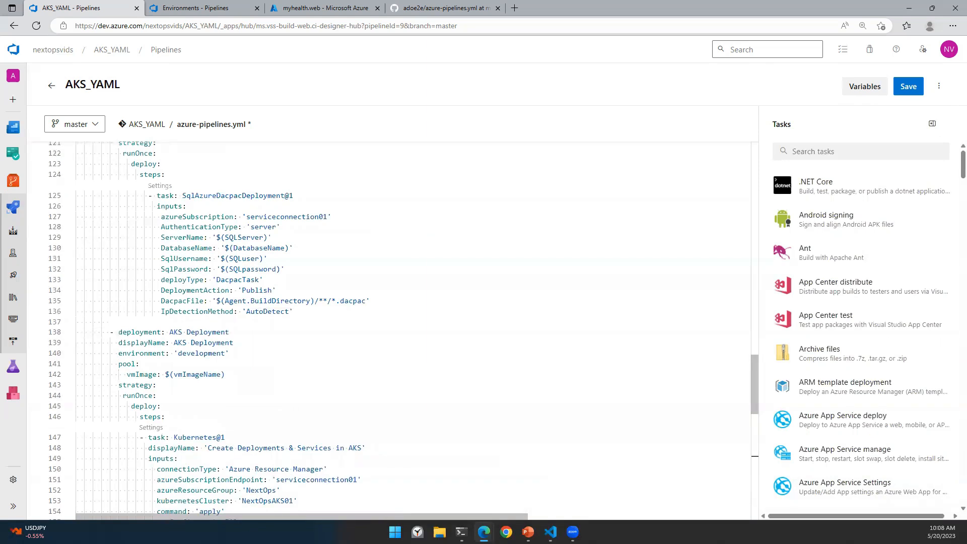
Step: Validate the pipeline, then wrap the AKS Deployment job and display names in single quotes
left_click(938, 86)
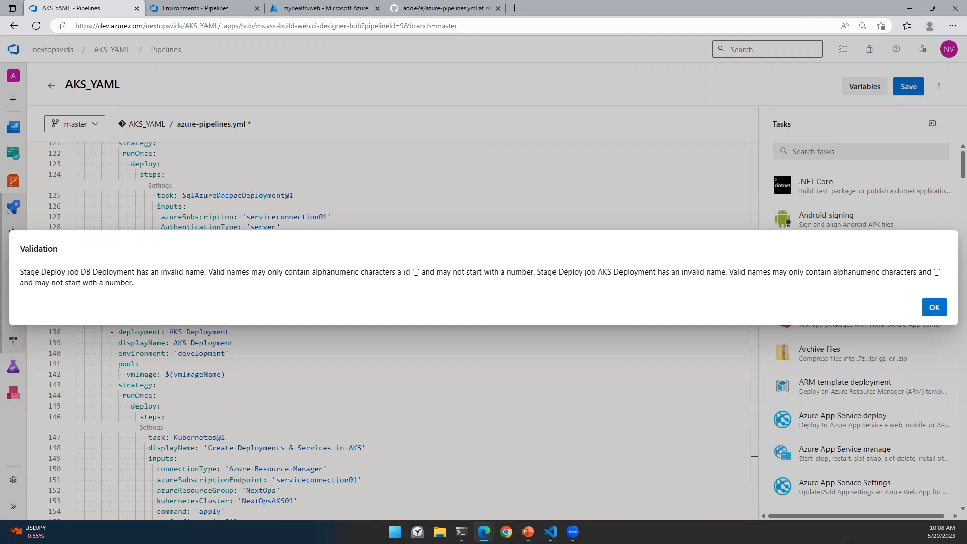
left_click(933, 308)
left_click(170, 332)
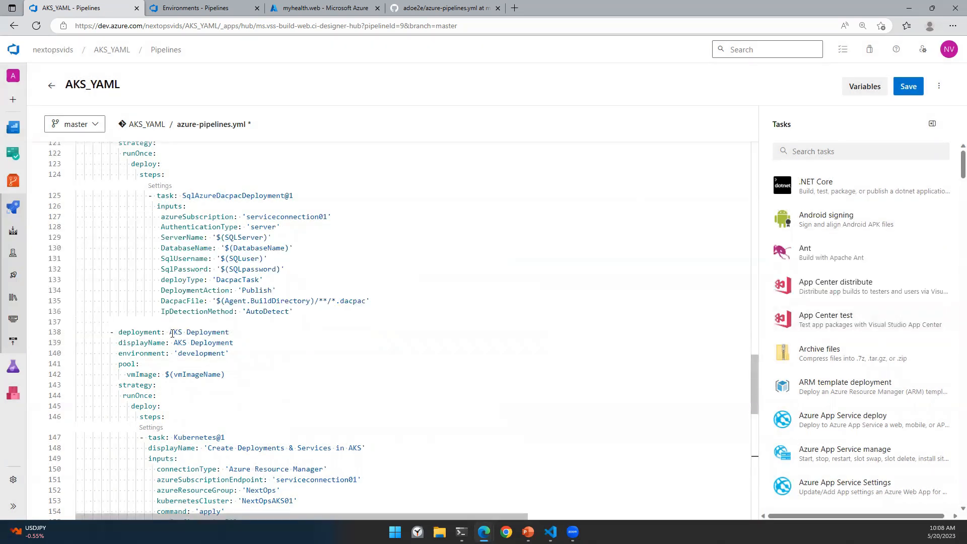
type("'")
left_click(234, 333)
type("'")
left_click(174, 343)
type("'")
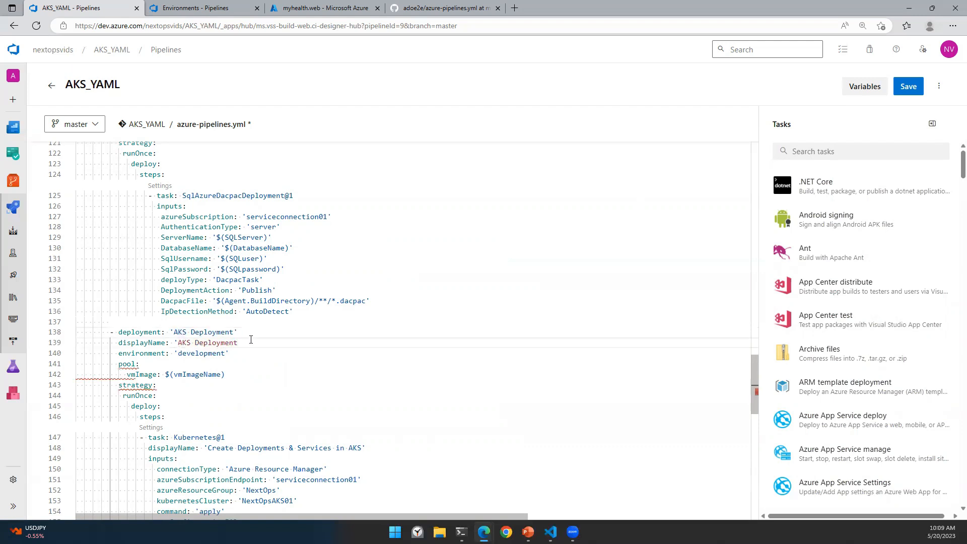
scroll(267, 327, "up", 5)
Step: Wrap the DB Deployment job and display names in single quotes and validate again
left_click(169, 284)
type("''")
left_click(174, 295)
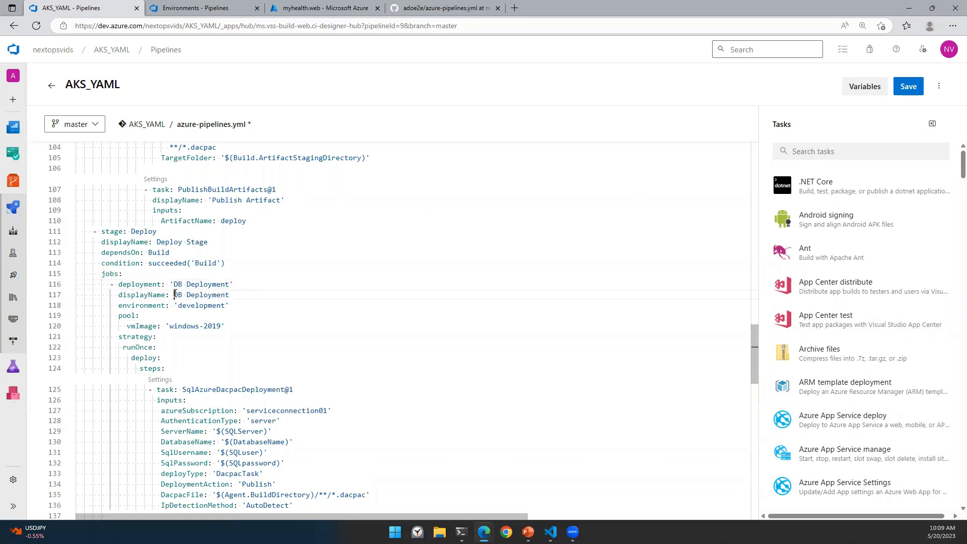
type("'")
left_click(247, 295)
type("'")
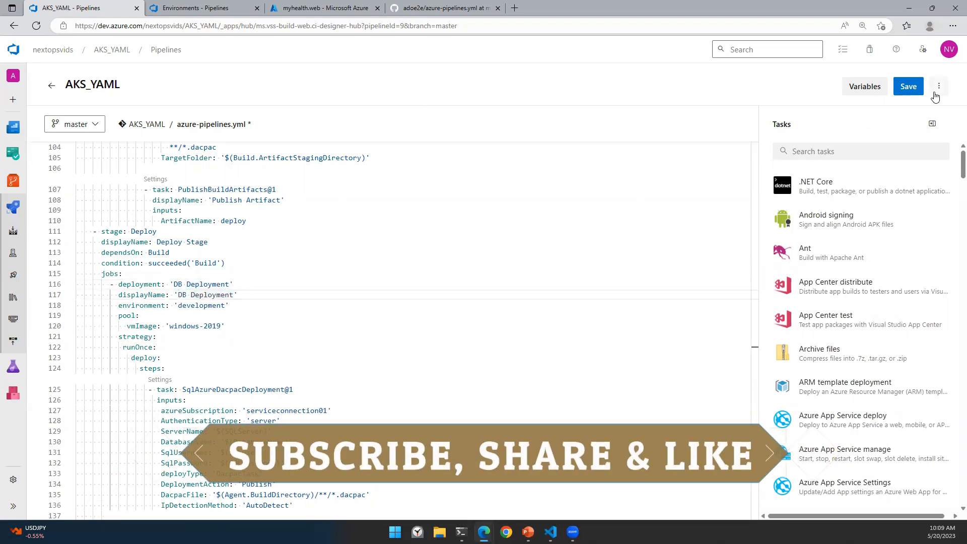
left_click(938, 86)
left_click(876, 136)
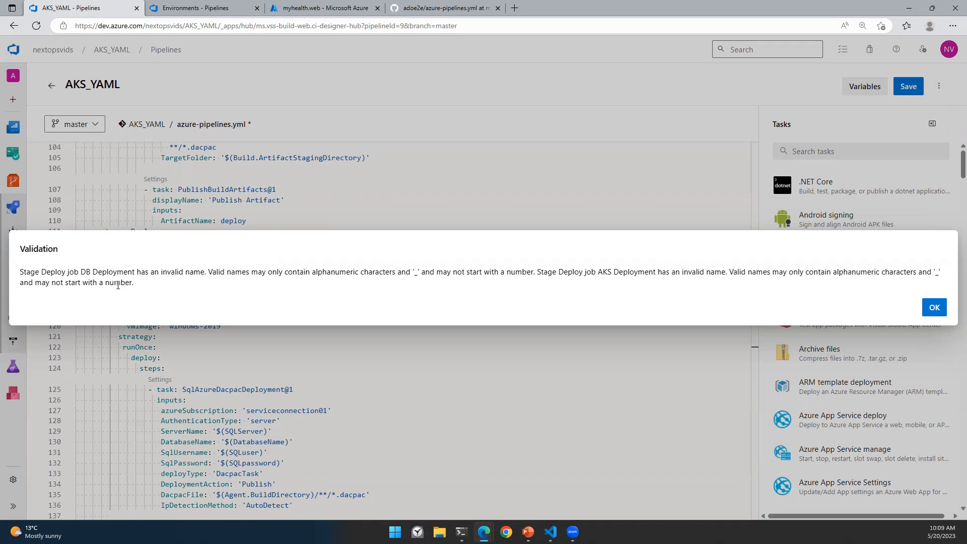
Step: Rename the quoted DB Deployment job name on line 116 to DB
left_click(934, 307)
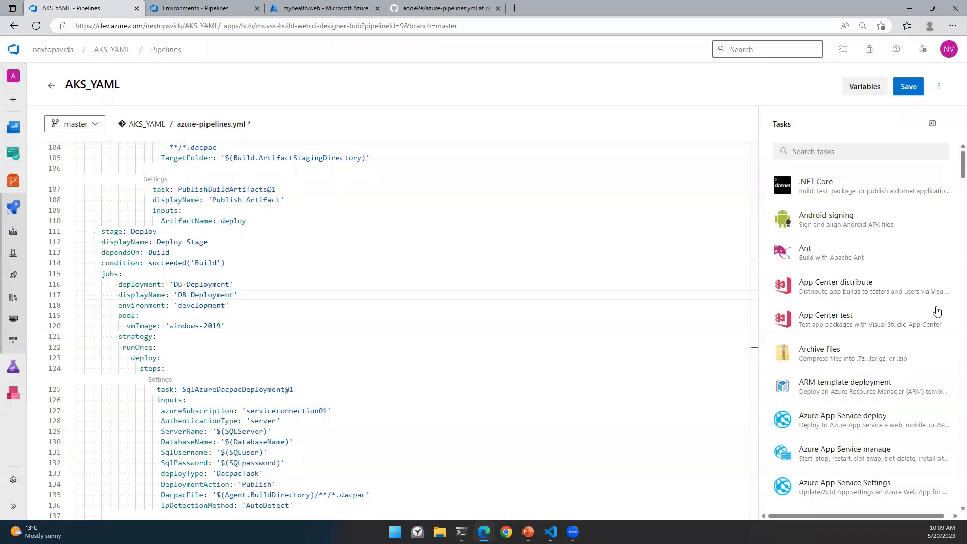
left_click(183, 285)
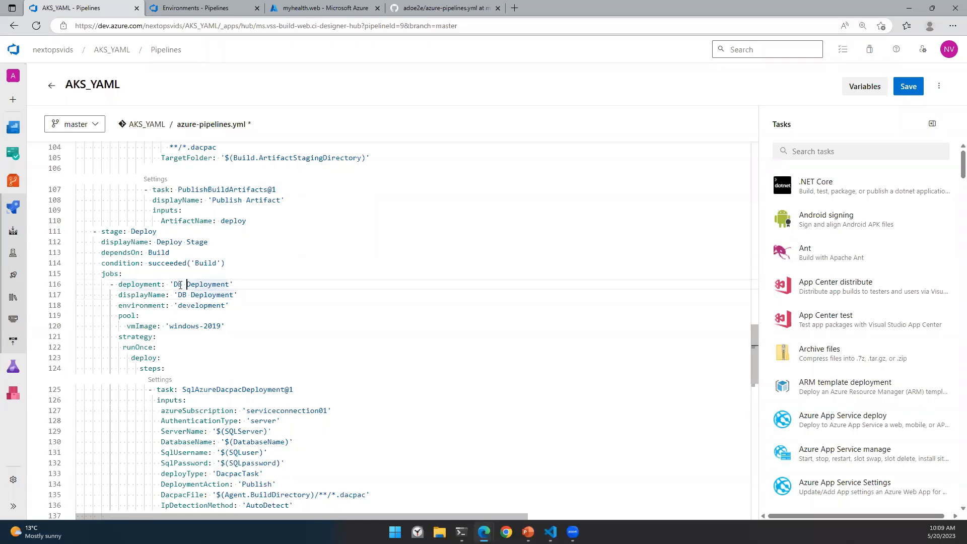
double_click(194, 284)
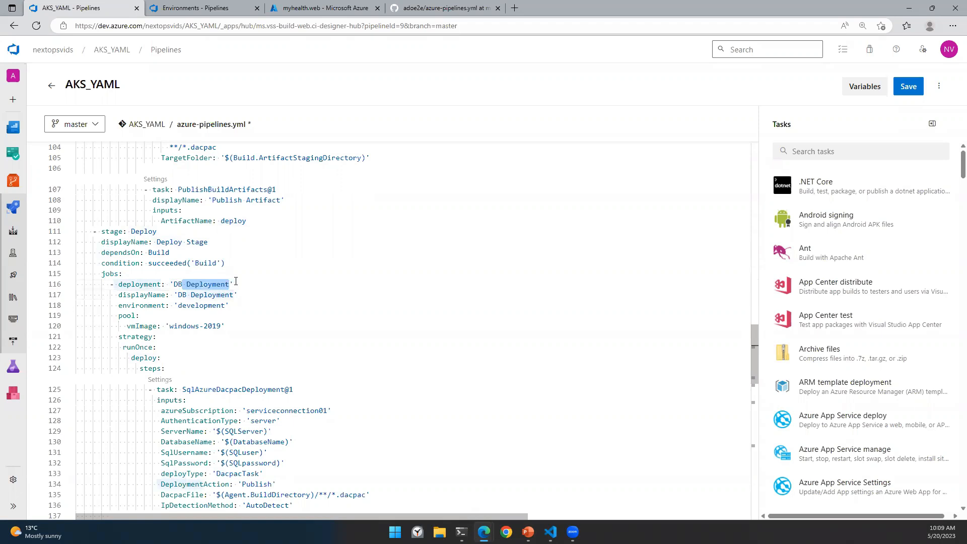
key("End")
left_click(170, 284, "shift")
type("DB")
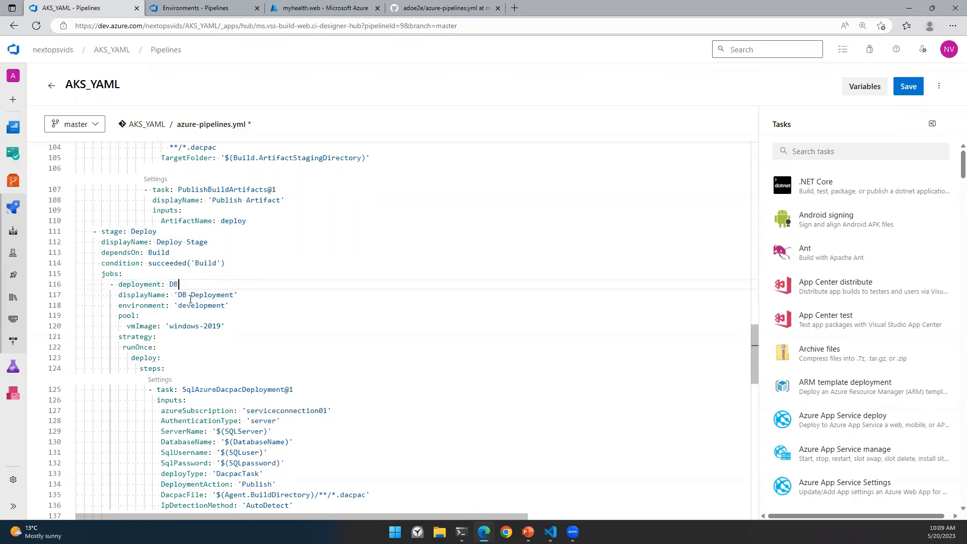
Step: Shorten the AKS job name on line 138 to plain AKS, removing the quotes
scroll(328, 281, "down", 2)
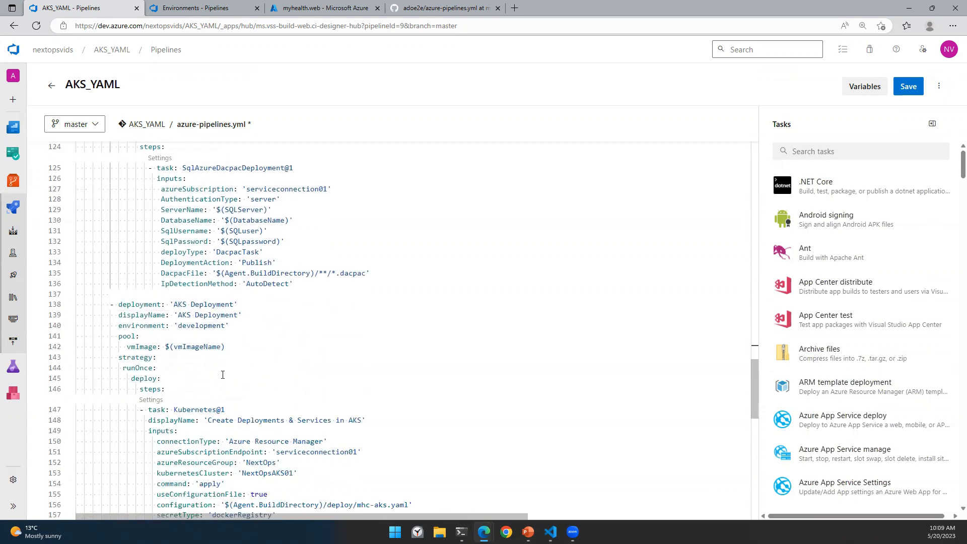
scroll(225, 374, "down", 1)
left_click(177, 276)
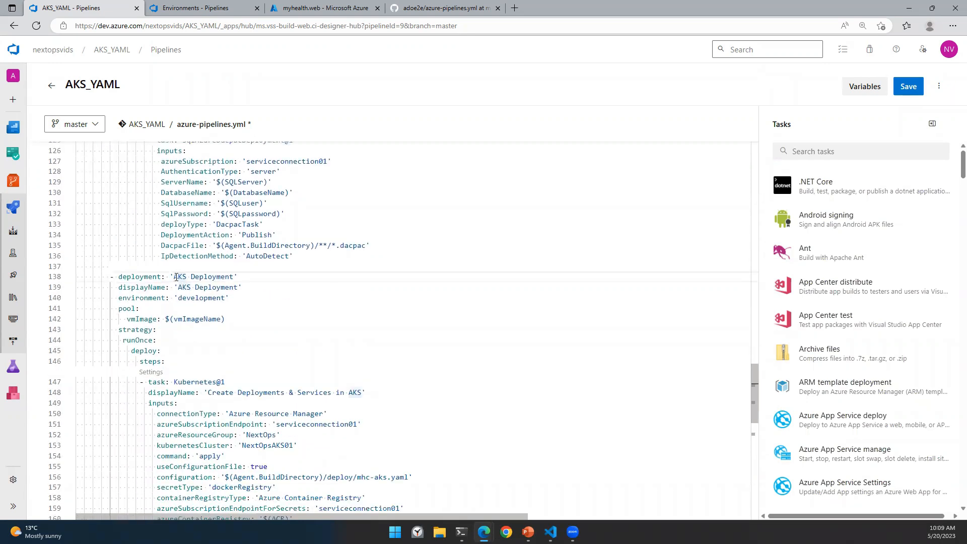
key("BackSpace")
left_click(238, 276)
key("BackSpace")
key("BackSpace")
key("BackSpace")
key("BackSpace")
key("BackSpace")
key("BackSpace")
key("BackSpace")
key("BackSpace")
key("BackSpace")
key("BackSpace")
key("BackSpace")
key("BackSpace")
Step: Validate the pipeline YAML and confirm it passes
left_click(939, 86)
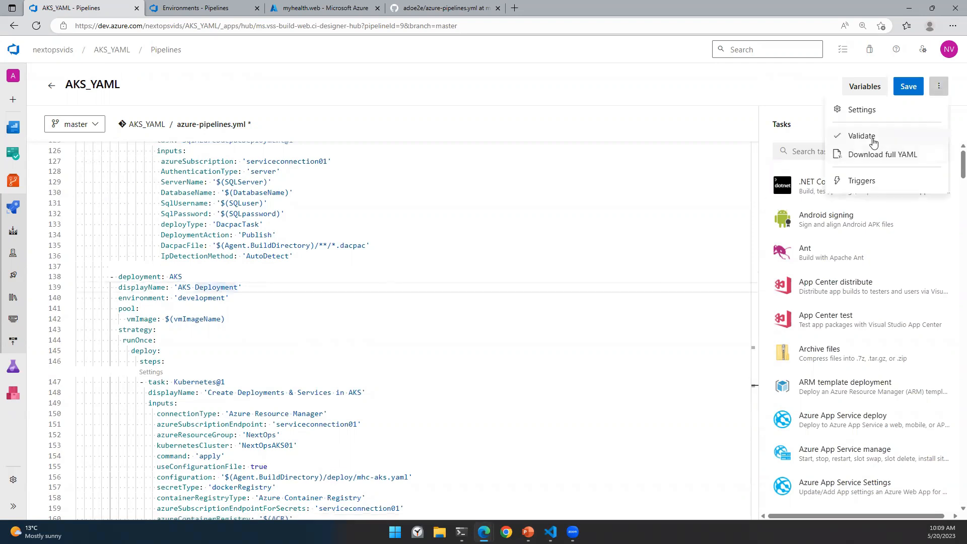
left_click(873, 142)
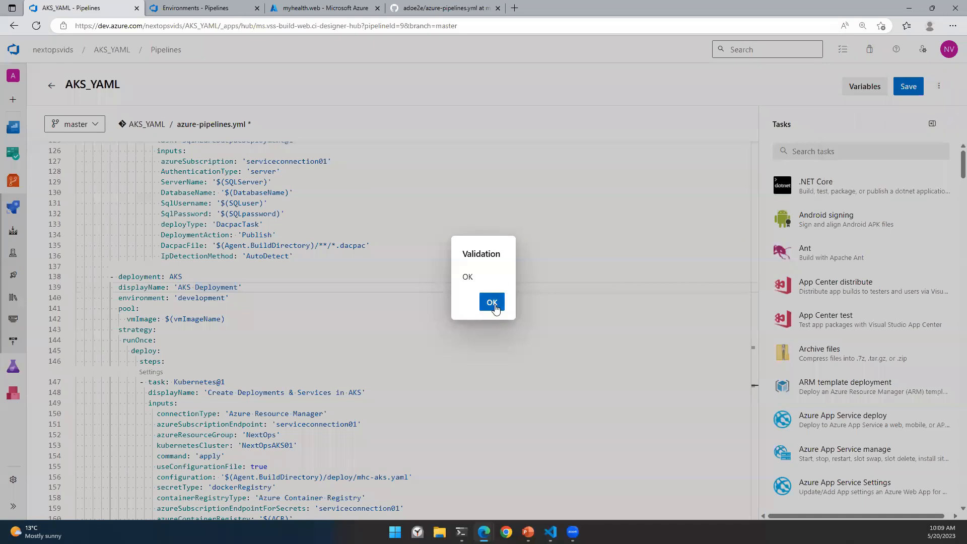
left_click(493, 305)
scroll(466, 360, "down", 3)
scroll(308, 357, "down", 3)
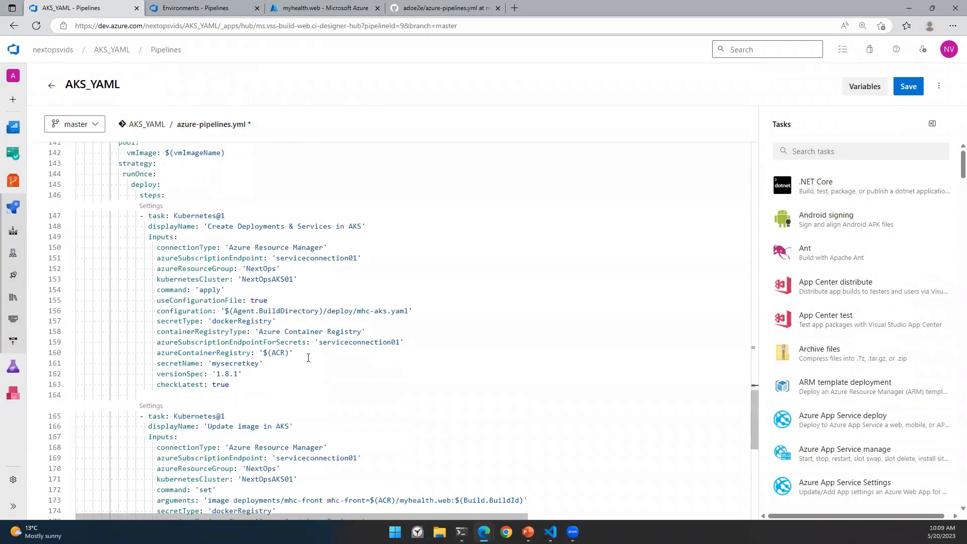
scroll(714, 264, "down", 3)
Step: Commit azure-pipelines.yml directly to the master branch
left_click(908, 86)
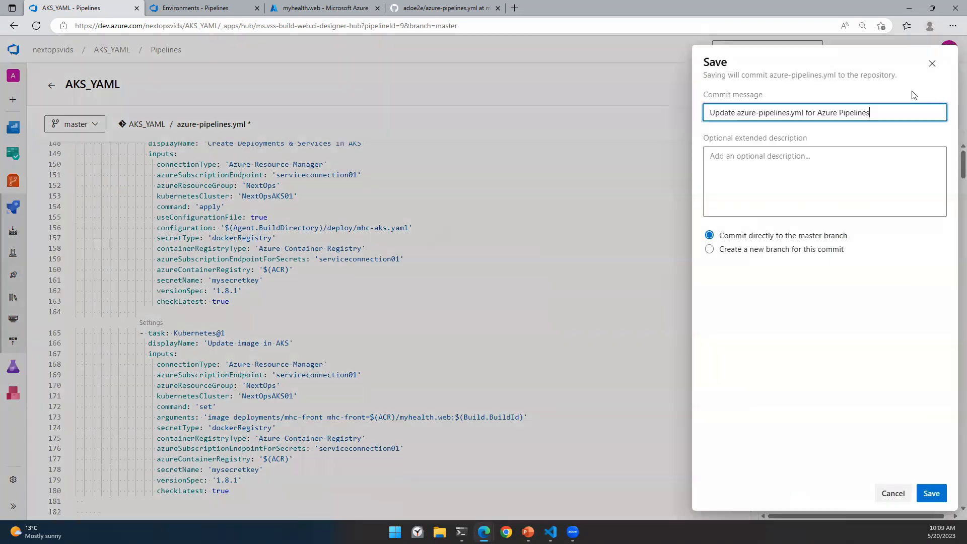
left_click(934, 494)
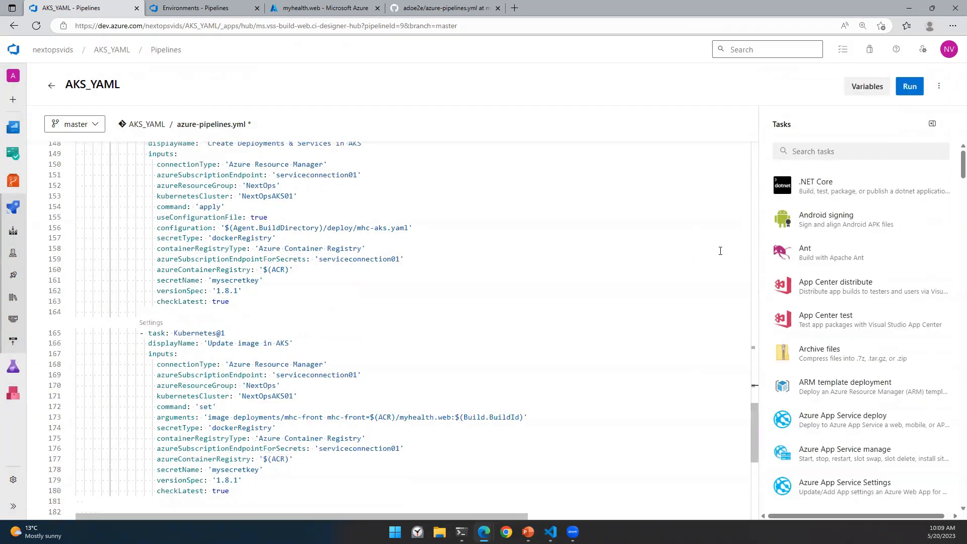
scroll(586, 332, "up", 18)
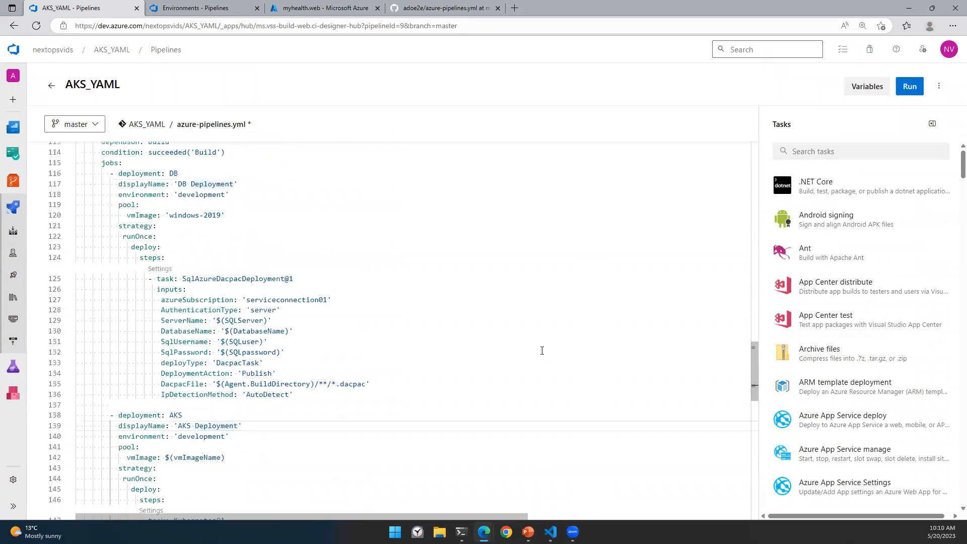
Step: Walk through the Deploy stage, highlighting the mhc-aks.yaml configuration file
left_click(137, 286)
scroll(138, 325, "down", 3)
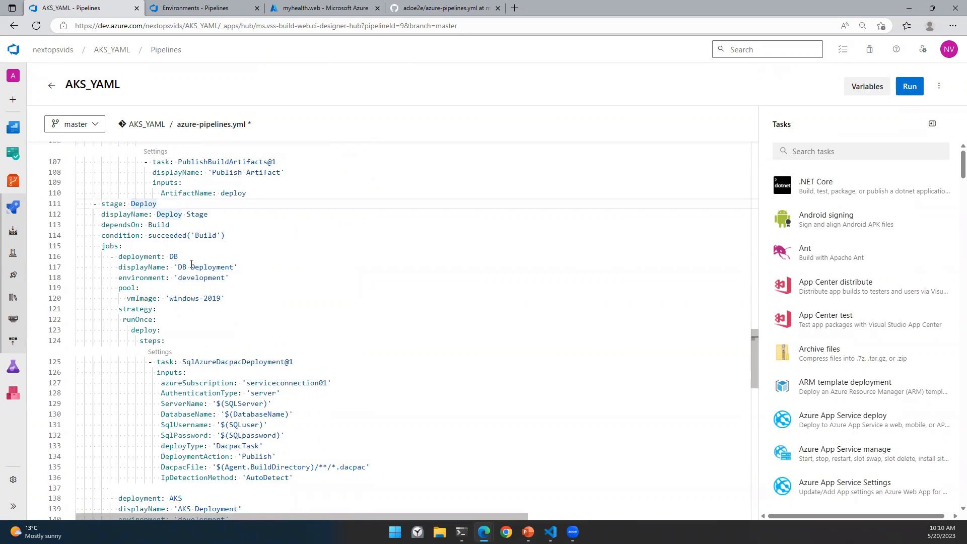
scroll(176, 263, "down", 6)
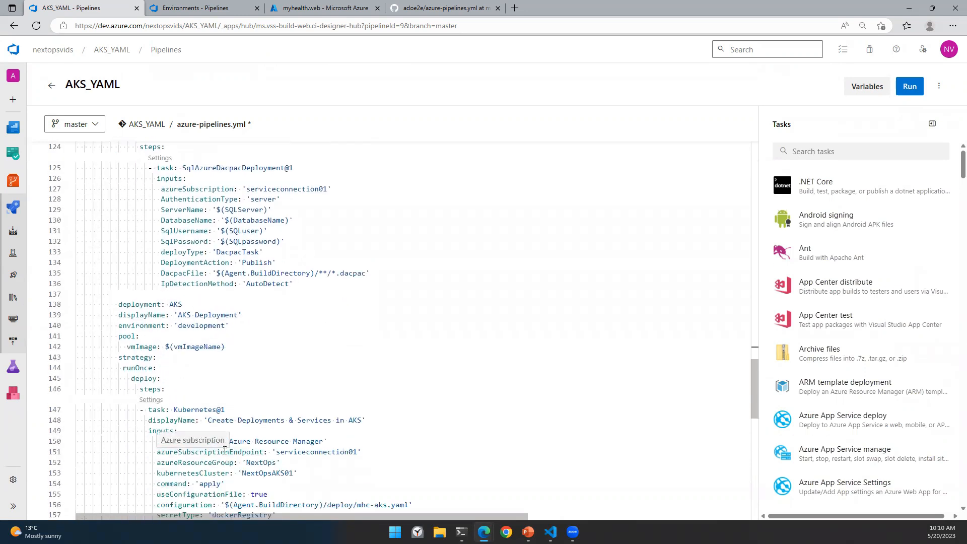
scroll(180, 227, "up", 4)
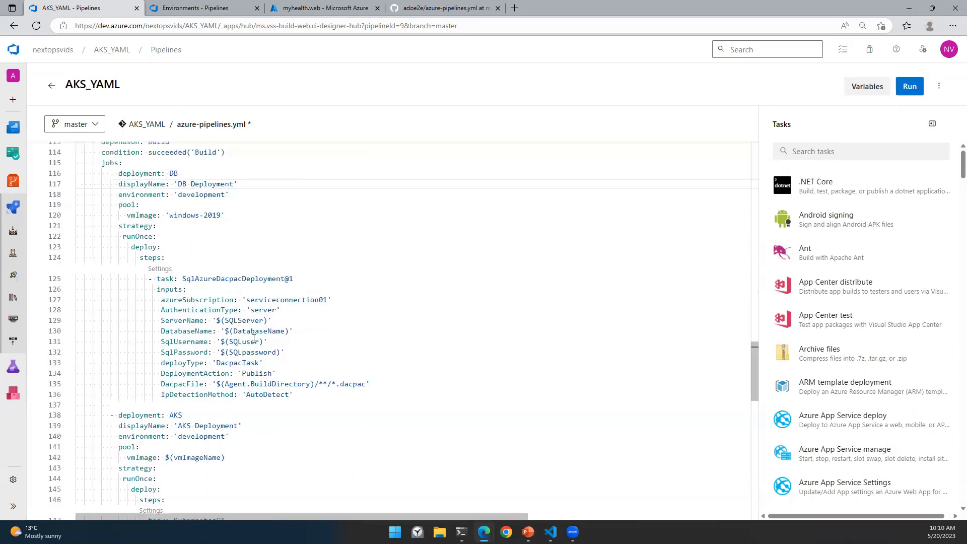
scroll(216, 372, "down", 5)
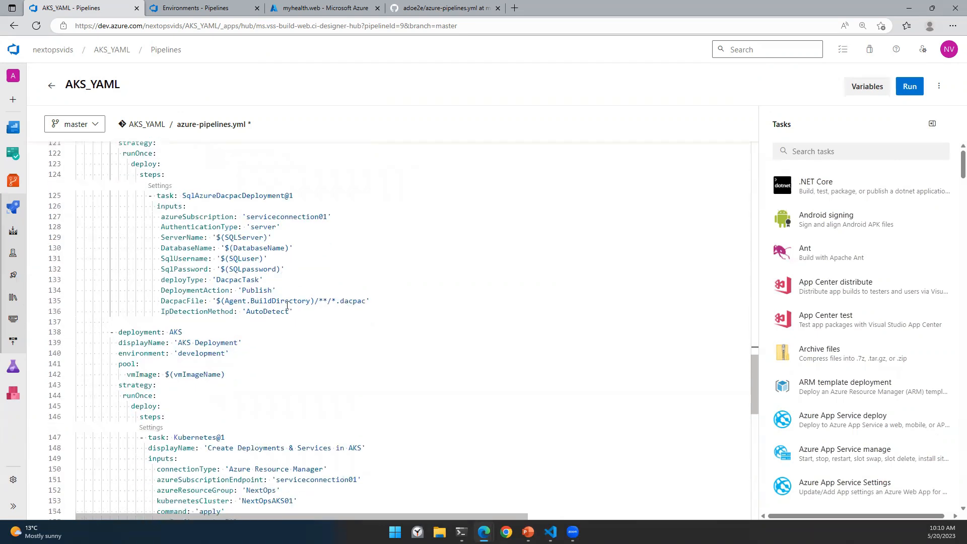
scroll(254, 373, "down", 4)
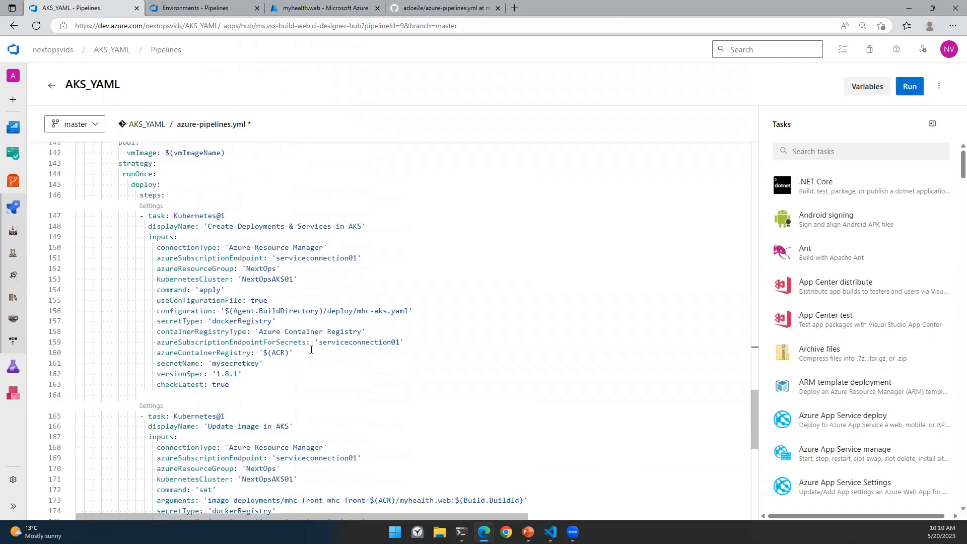
left_click_drag(357, 313, 408, 311)
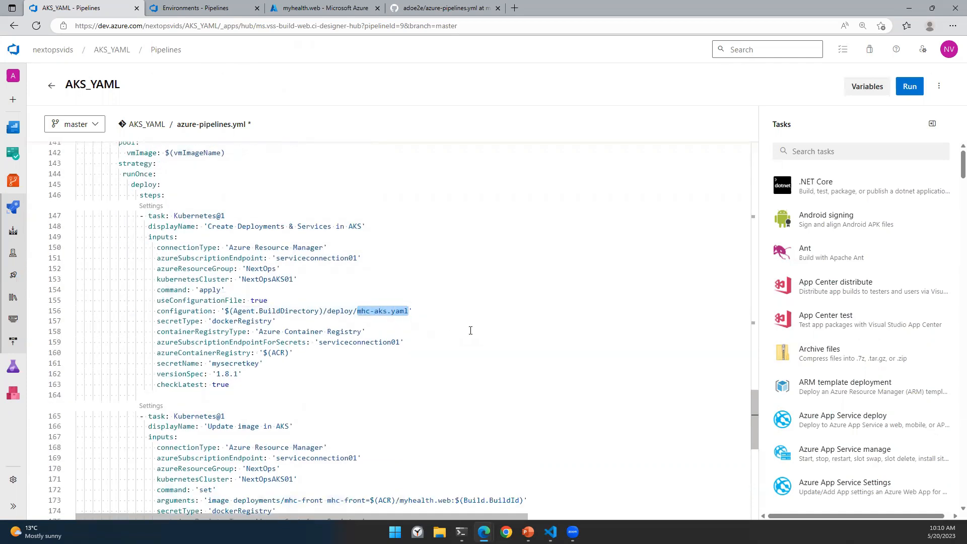
scroll(470, 330, "down", 6)
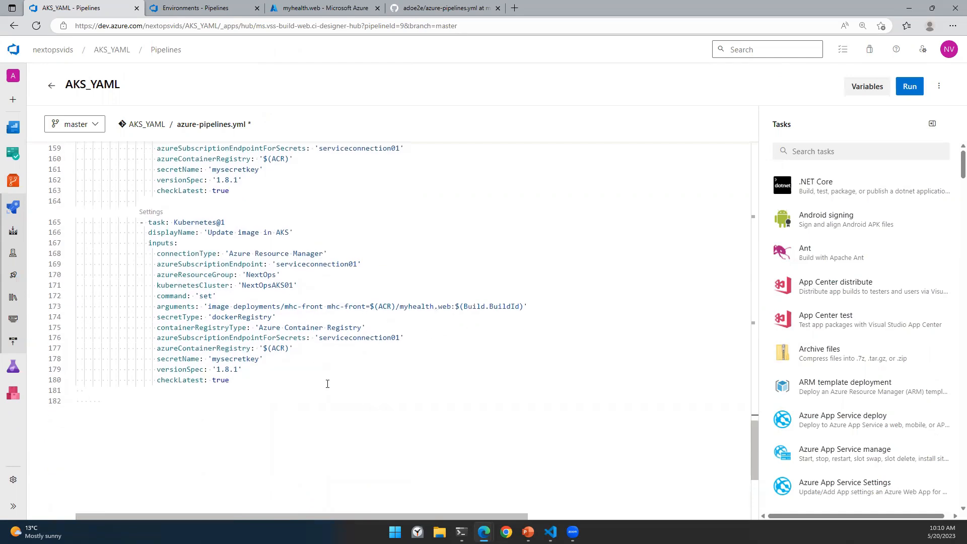
scroll(328, 384, "up", 20)
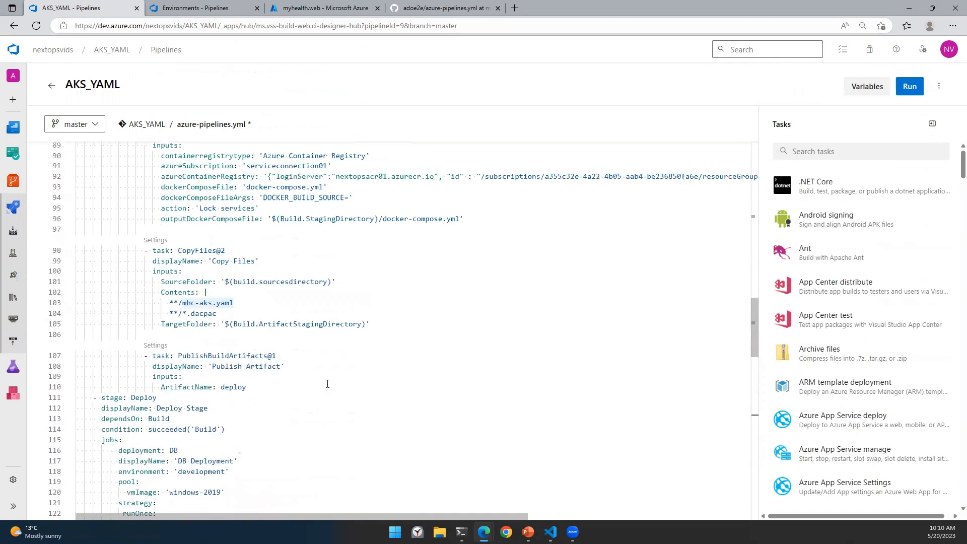
scroll(327, 383, "up", 4)
scroll(327, 384, "down", 10)
scroll(203, 288, "up", 12)
scroll(203, 288, "up", 20)
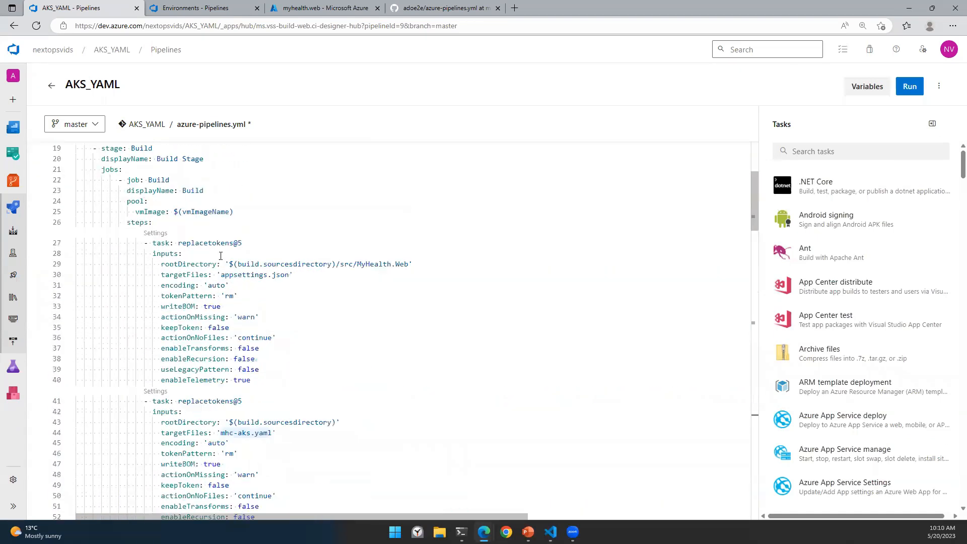
Step: Highlight the Build stage and Deploy stage definitions, down to the deploy keyword
left_click_drag(101, 289, 226, 351)
scroll(346, 302, "down", 20)
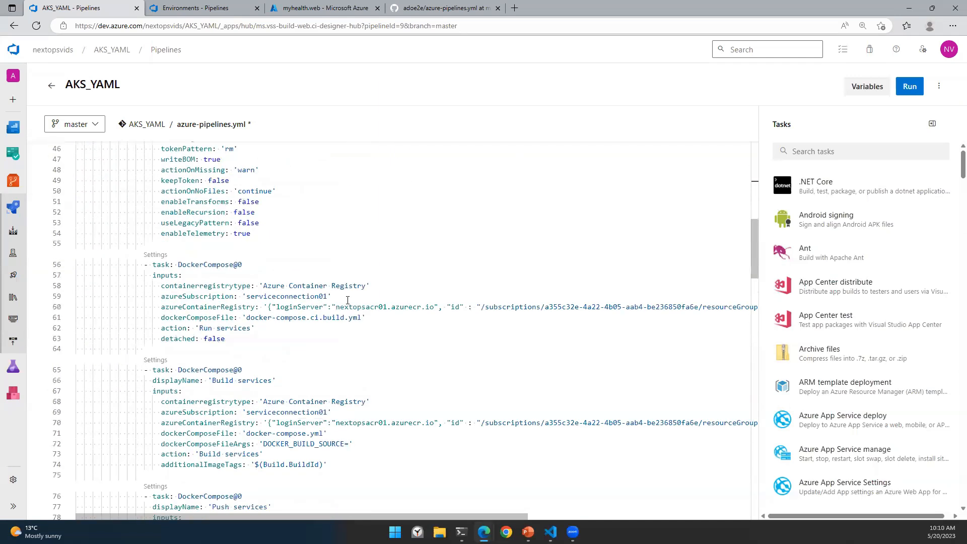
left_click_drag(101, 204, 183, 331)
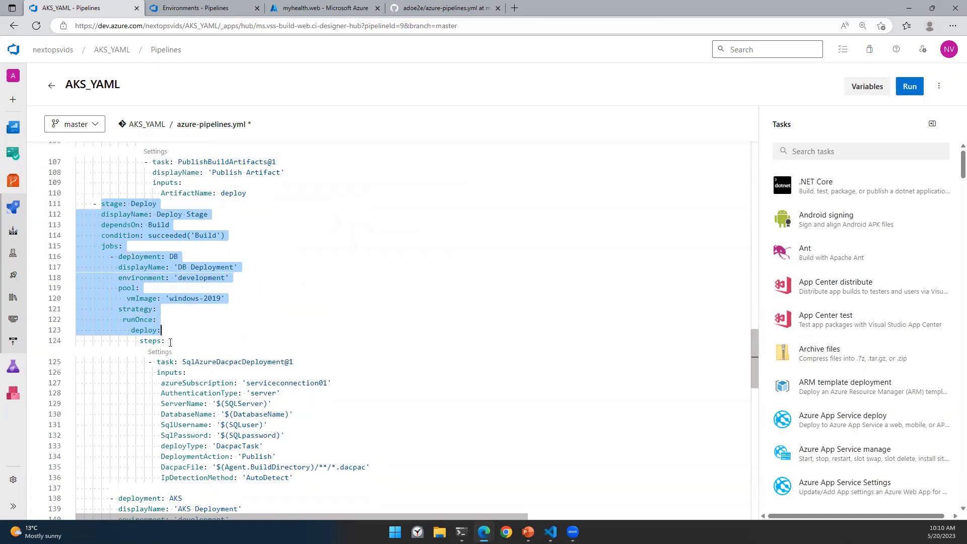
double_click(145, 330)
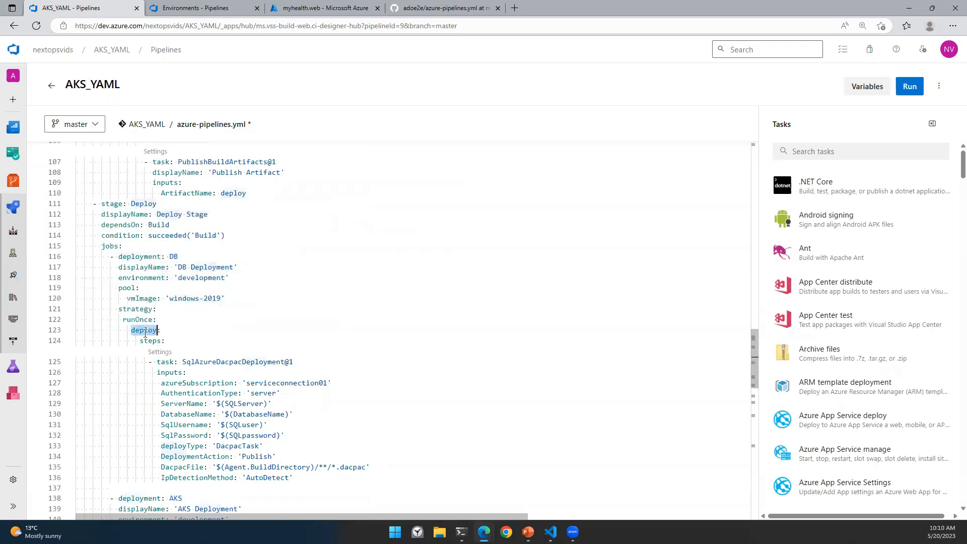
left_click(222, 334)
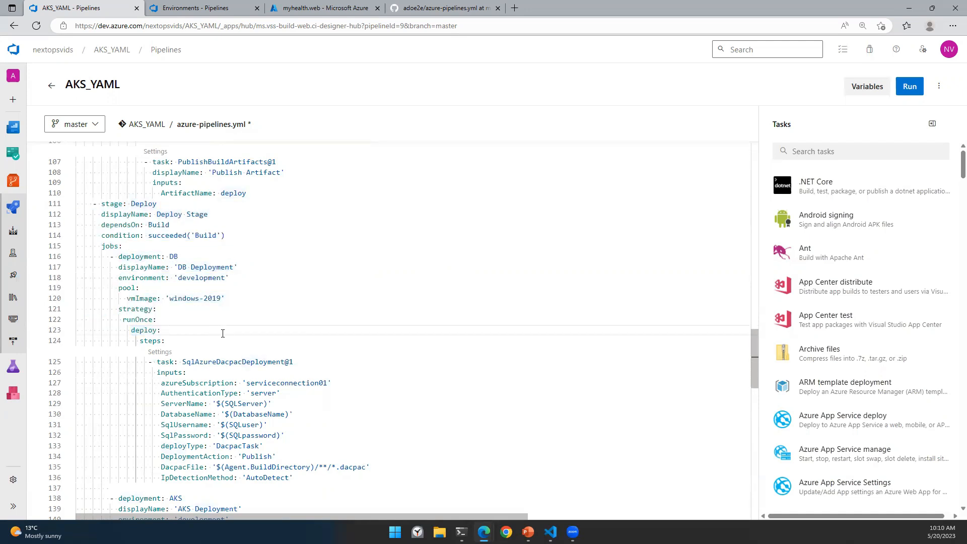
Step: Delete the trailing empty line after the final true on line 180
scroll(223, 333, "down", 12)
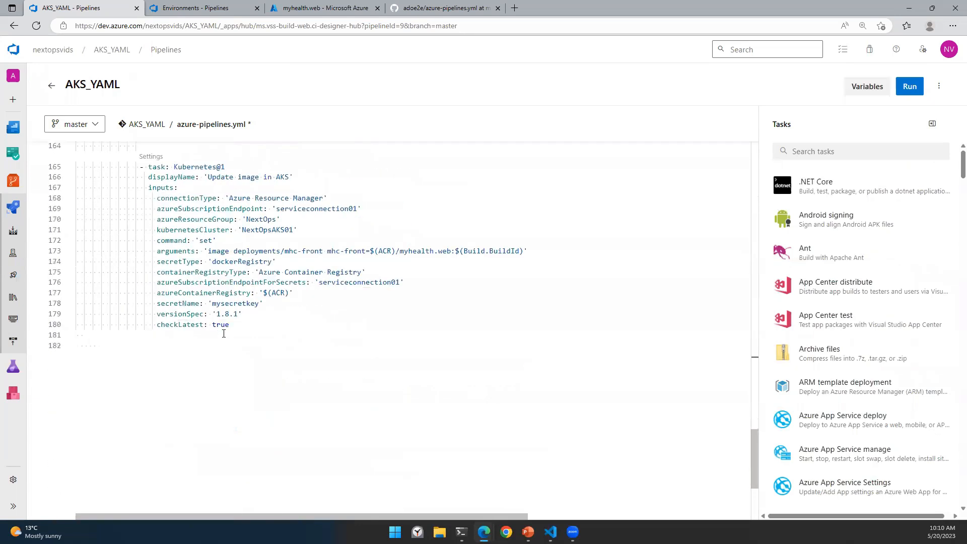
left_click(246, 298)
key("Delete")
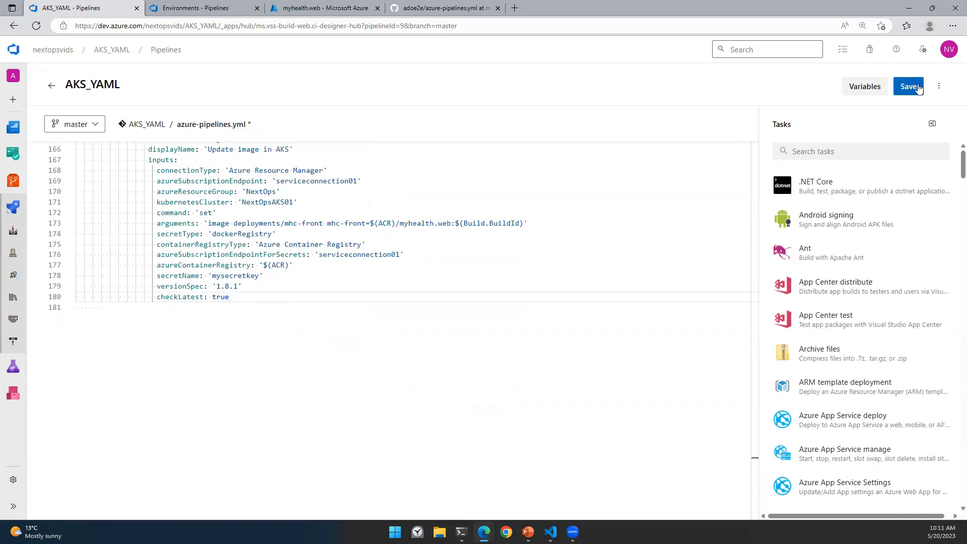
Step: Commit the YAML edit and run the AKS_YAML pipeline on master
left_click(914, 89)
left_click(934, 495)
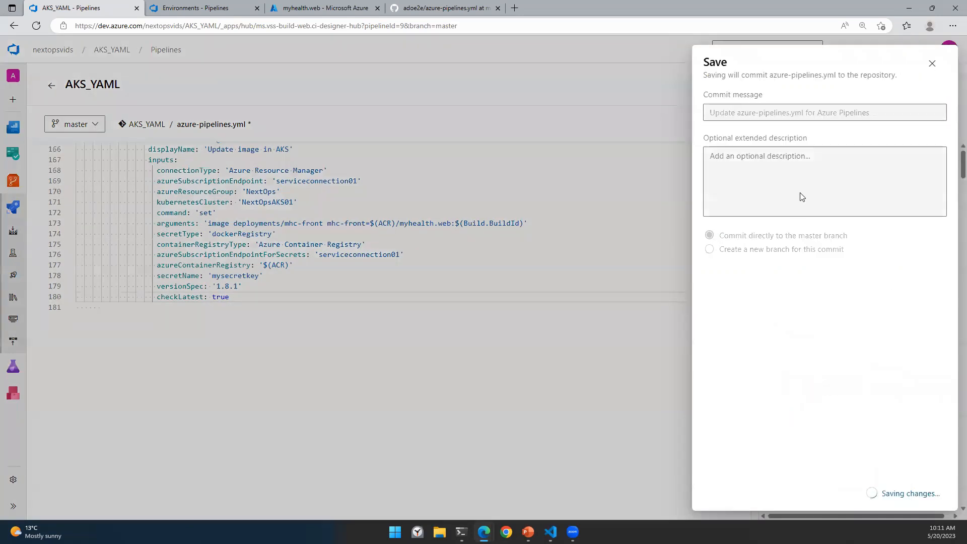
left_click(910, 87)
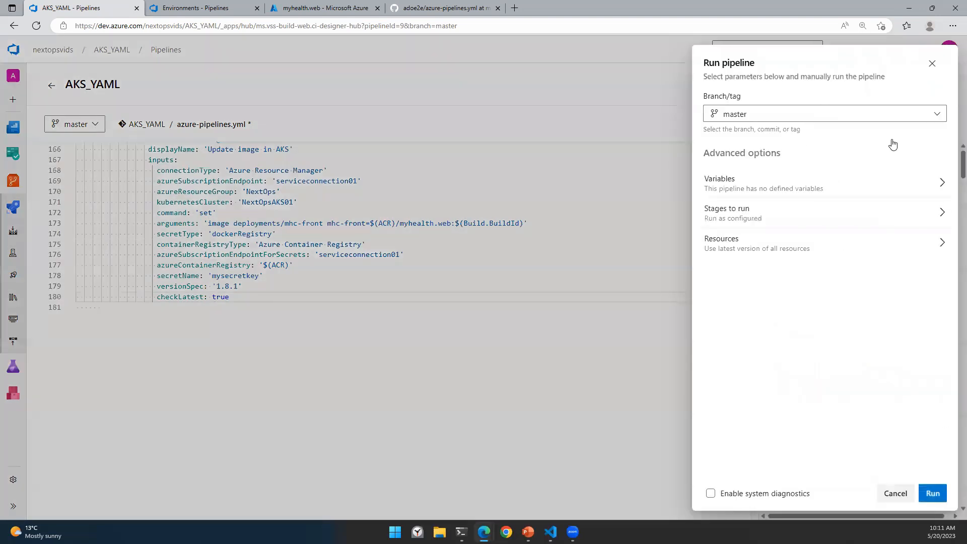
left_click(933, 494)
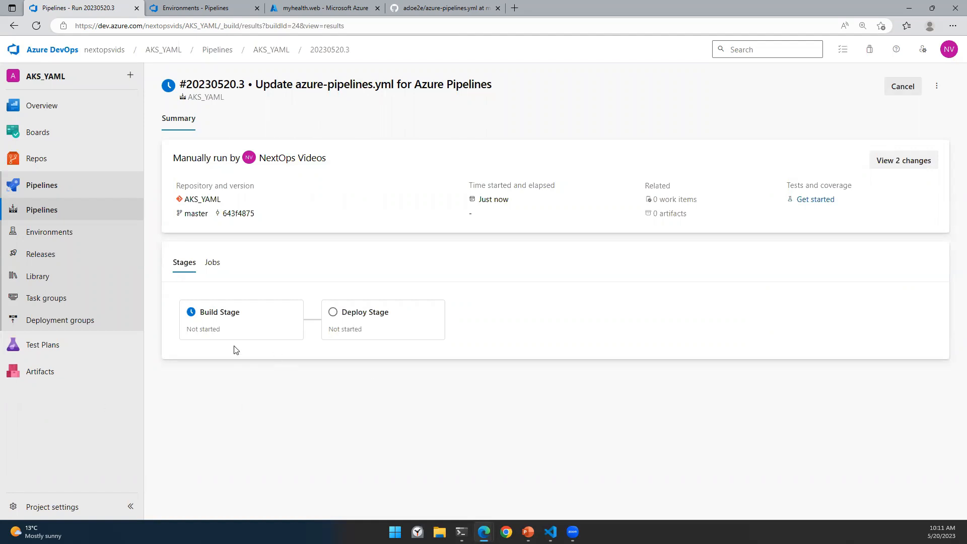
Step: Inspect the Build job's step logs for run #20230520.3, then return to the run summary
left_click(240, 325)
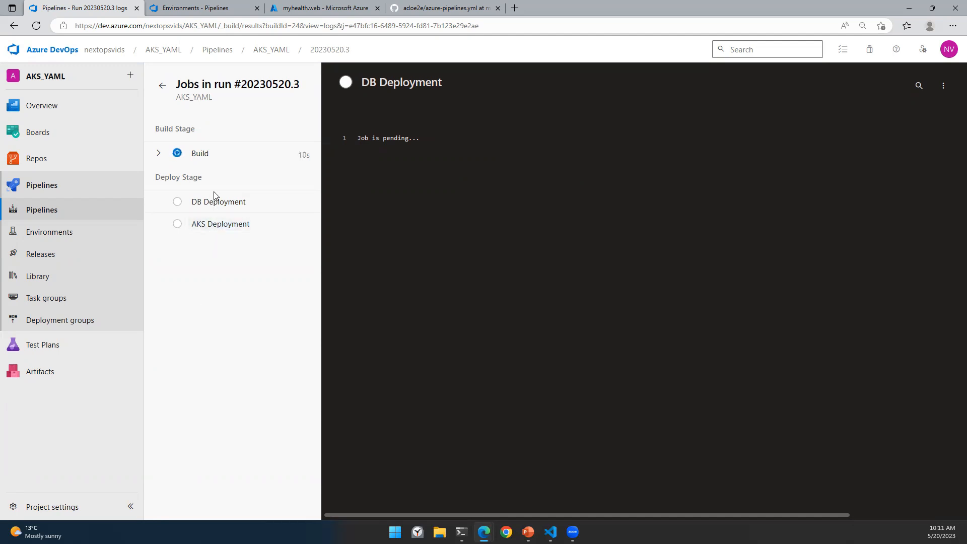
left_click(162, 157)
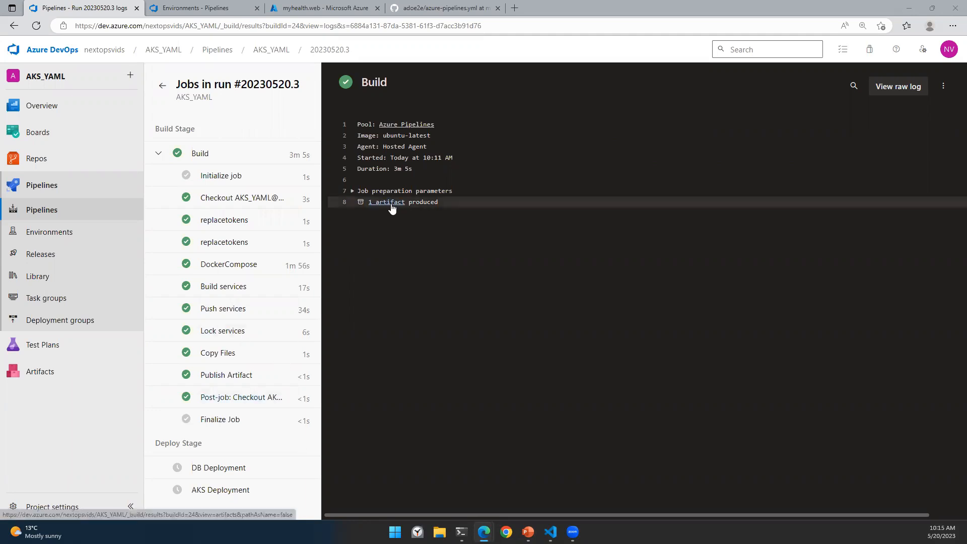
left_click(164, 86)
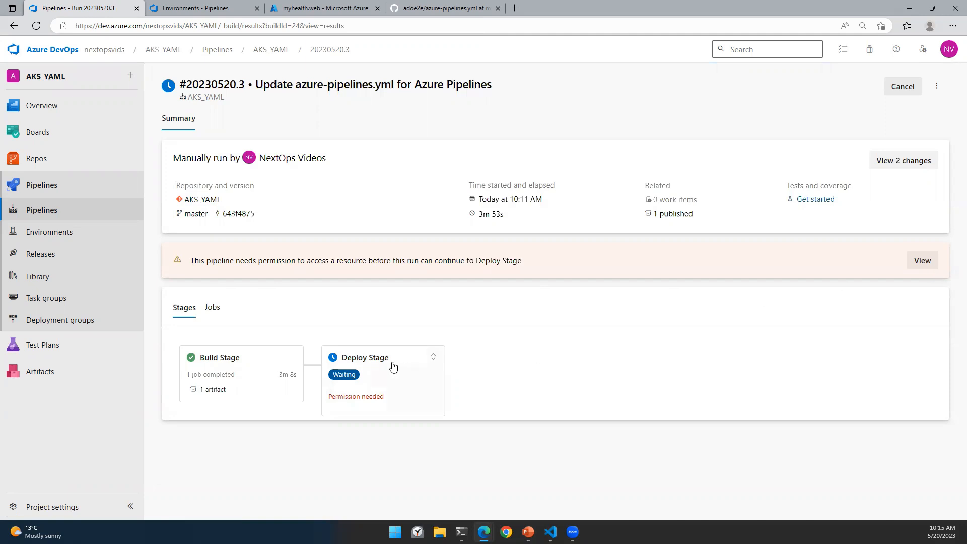
Step: Permit the pipeline to use the 'development' environment from the Deploy Stage permission check
left_click(376, 370)
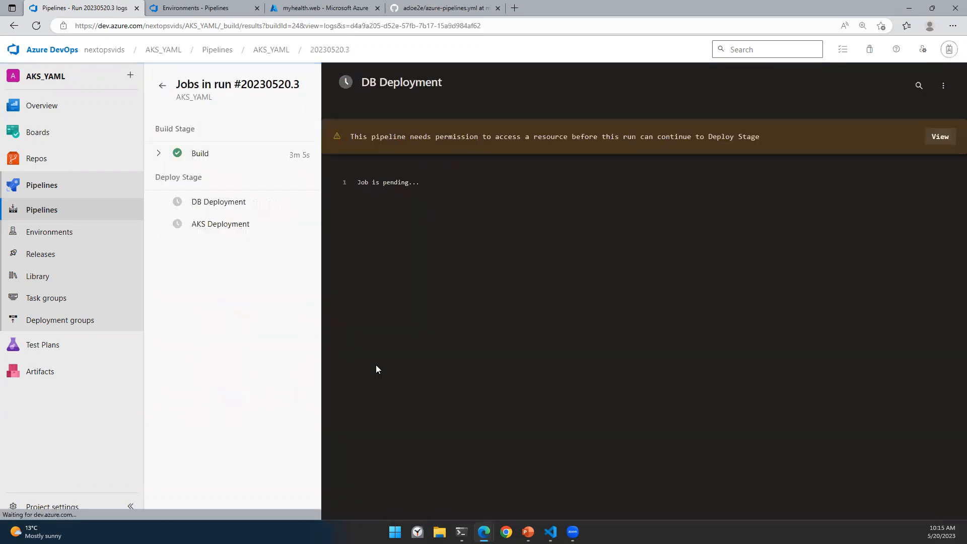
left_click(932, 141)
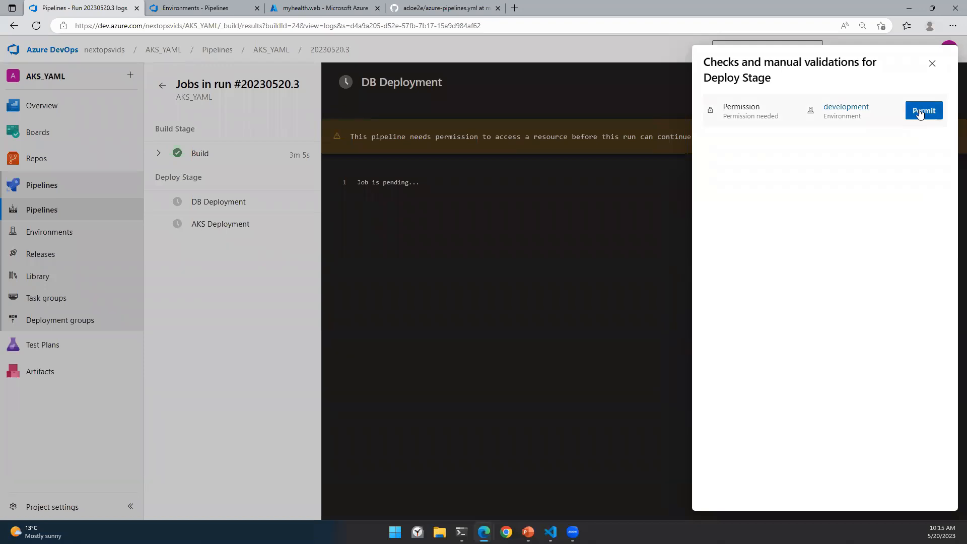
left_click(924, 110)
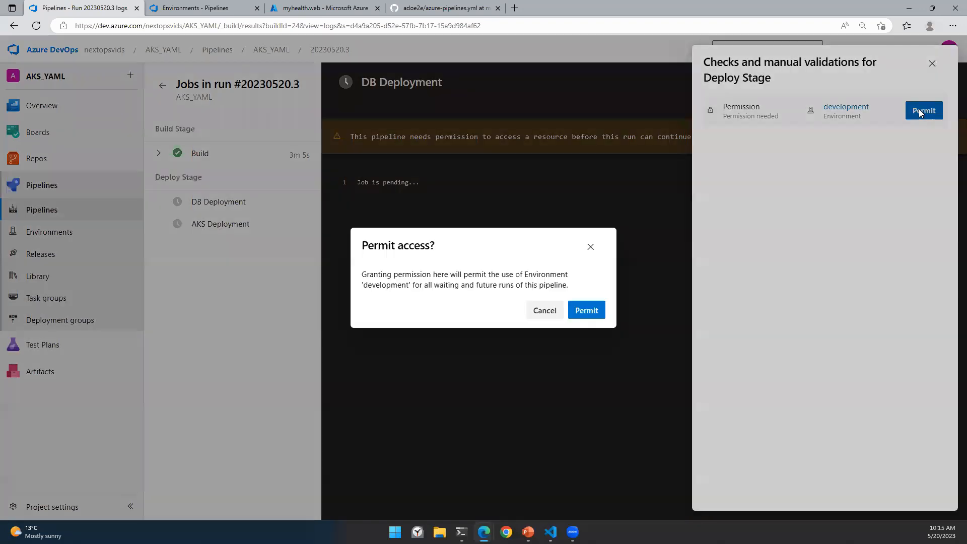
left_click(585, 311)
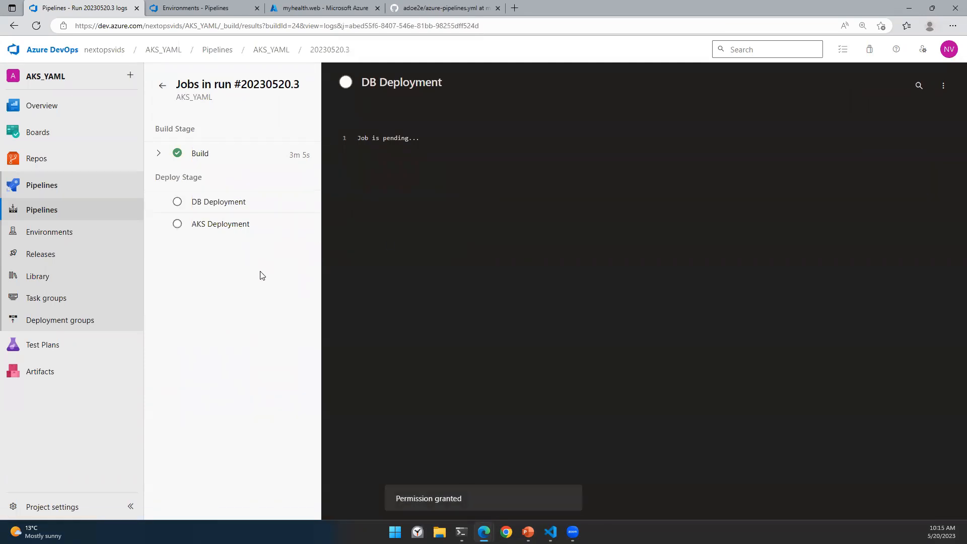
left_click(162, 85)
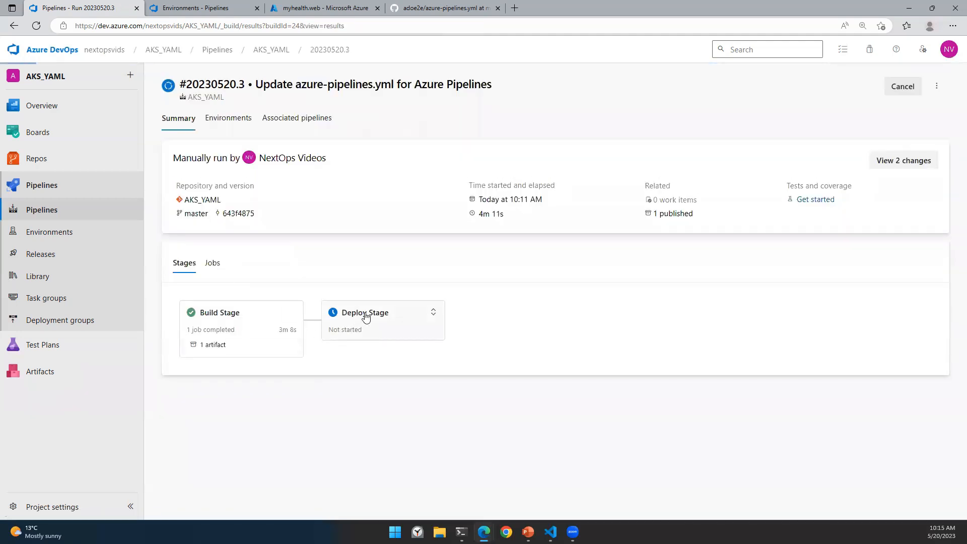
Step: Watch the Deploy Stage logs as the AKS Deployment job, including 'Update image in AKS', succeeds
left_click(364, 313)
left_click(218, 204)
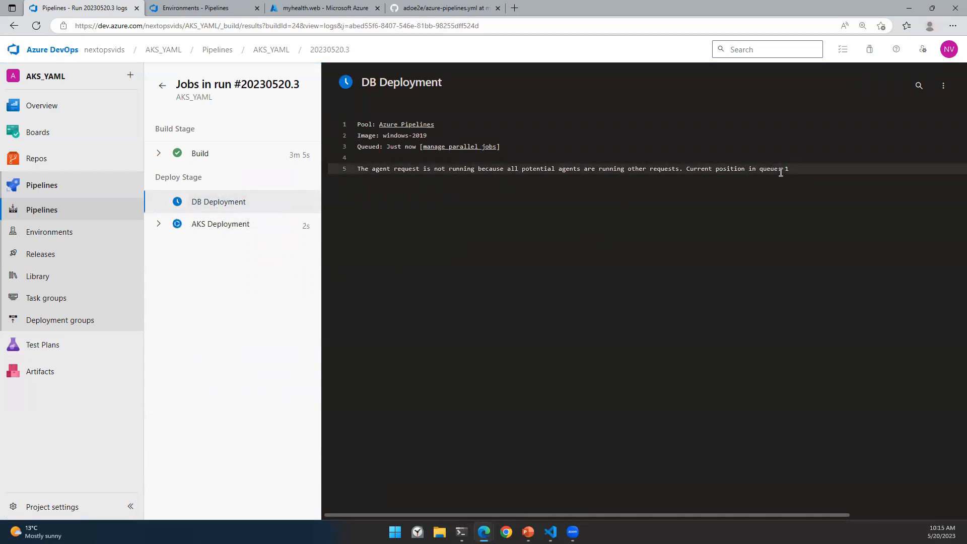
left_click(219, 225)
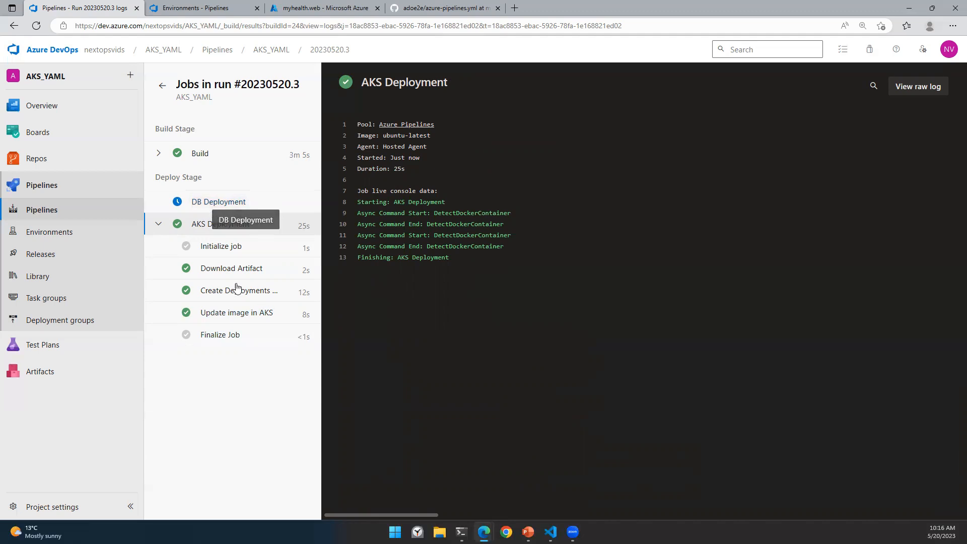
Step: Check the DB Deployment job log, go back to the run summary, then move to the Azure portal
left_click(224, 210)
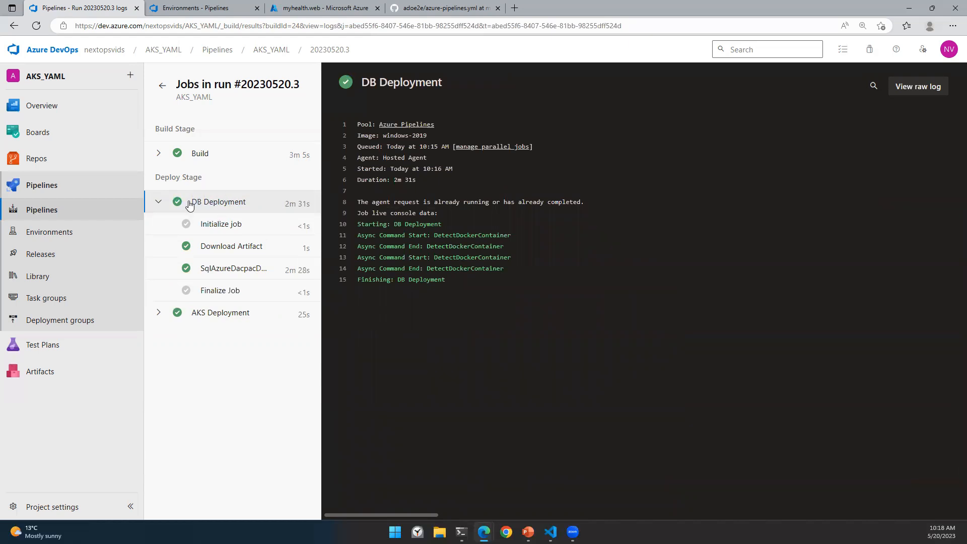
left_click(158, 202)
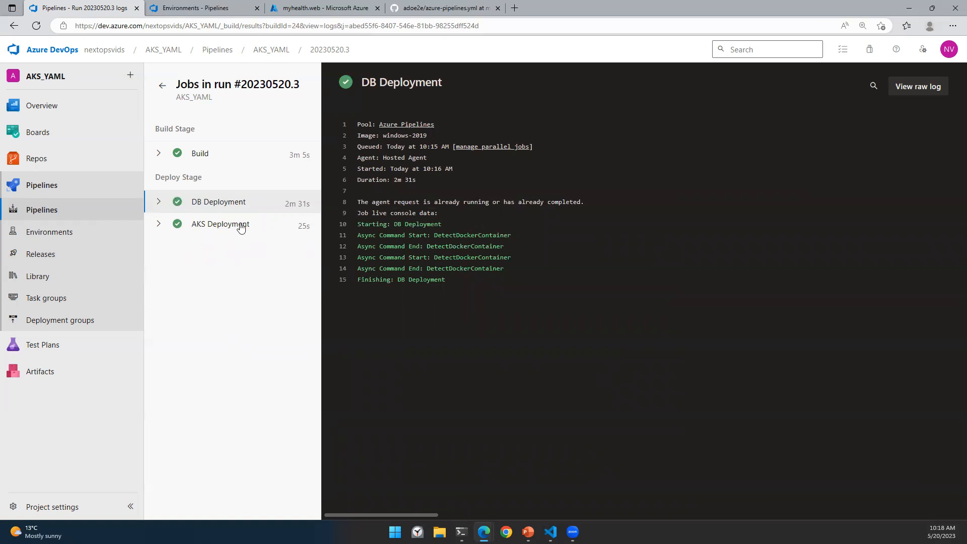
left_click(162, 85)
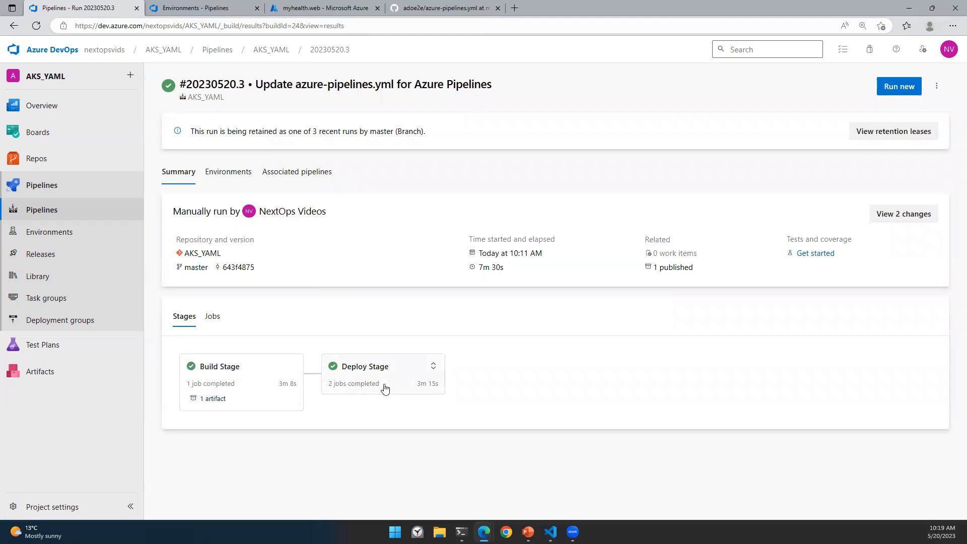
left_click(324, 7)
Step: Open the mhc-front external IP 52.149.203.5 from NextOpsAKS01's services and ingresses
left_click(291, 46)
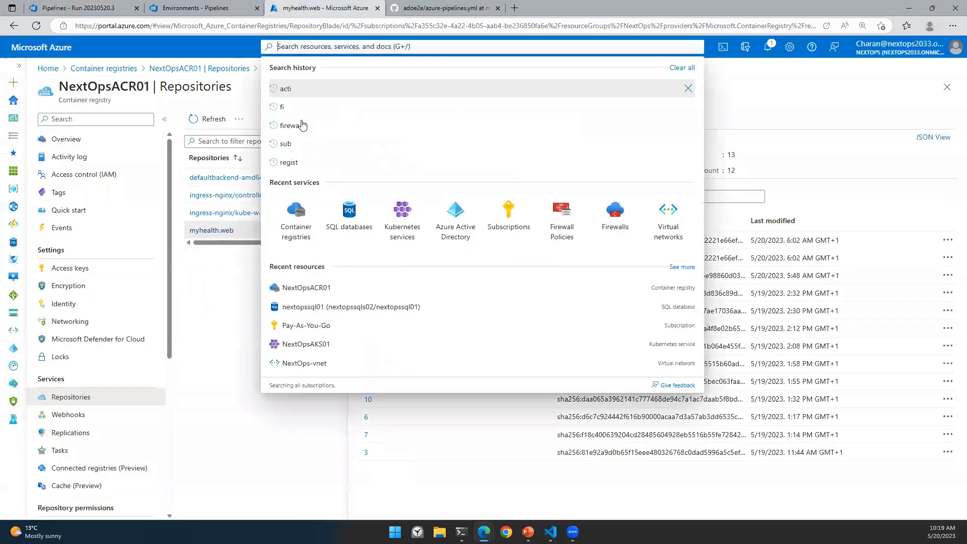
left_click(403, 214)
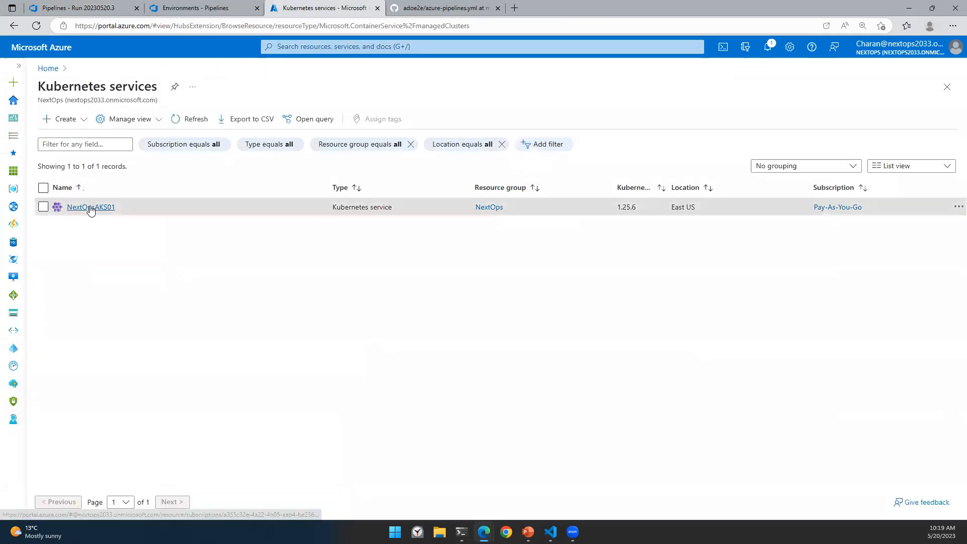
left_click(91, 207)
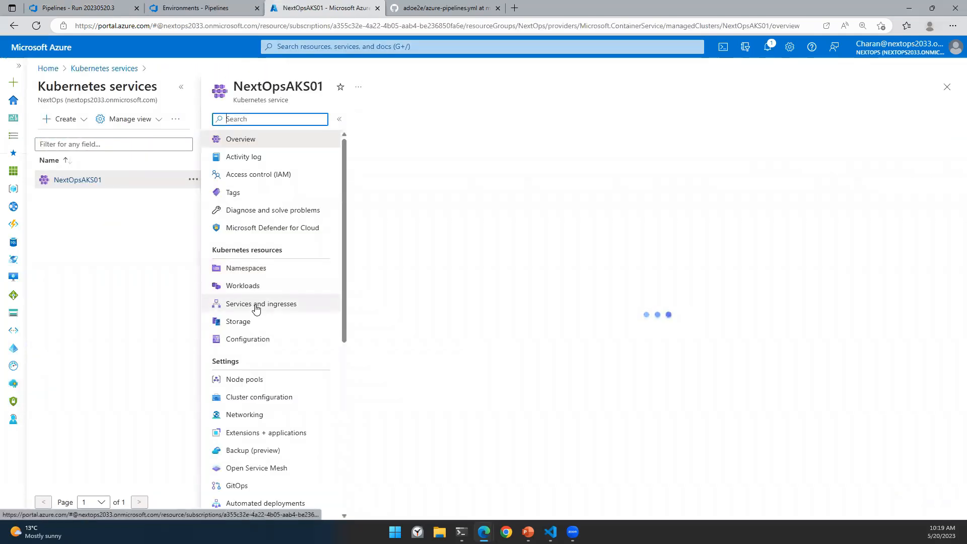
left_click(254, 305)
left_click(181, 87)
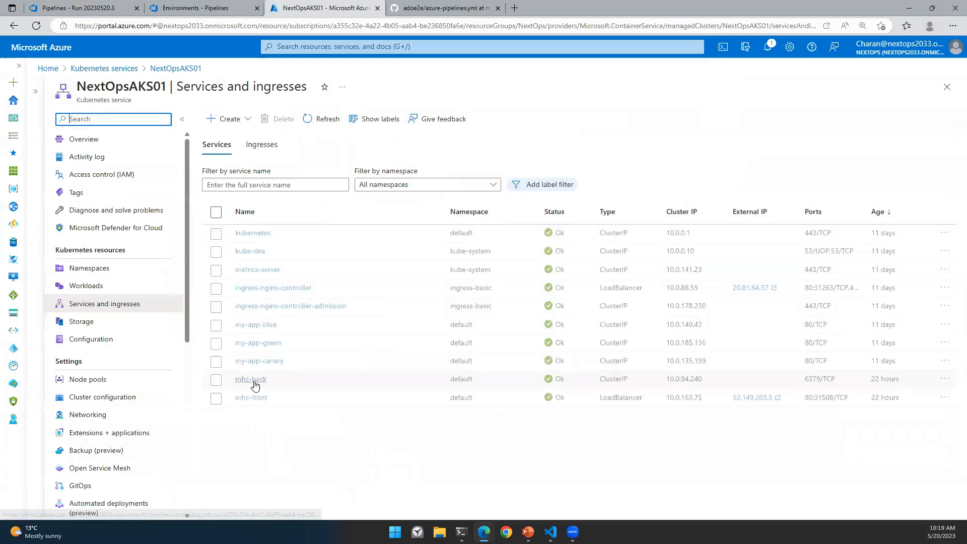
left_click(750, 399)
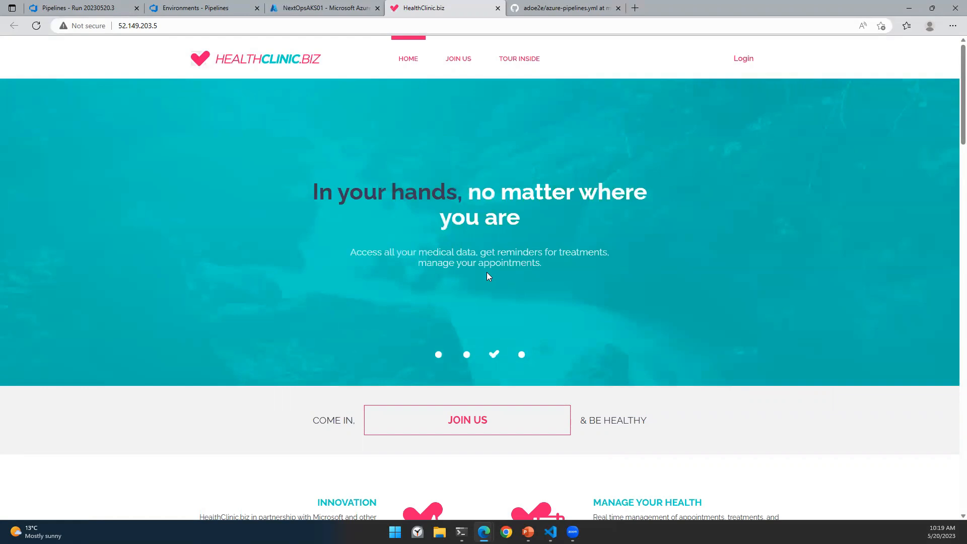
Step: Bring up the adoe2e repository's azure-pipelines.yml on GitHub and select its web address
left_click(551, 4)
left_click(351, 25)
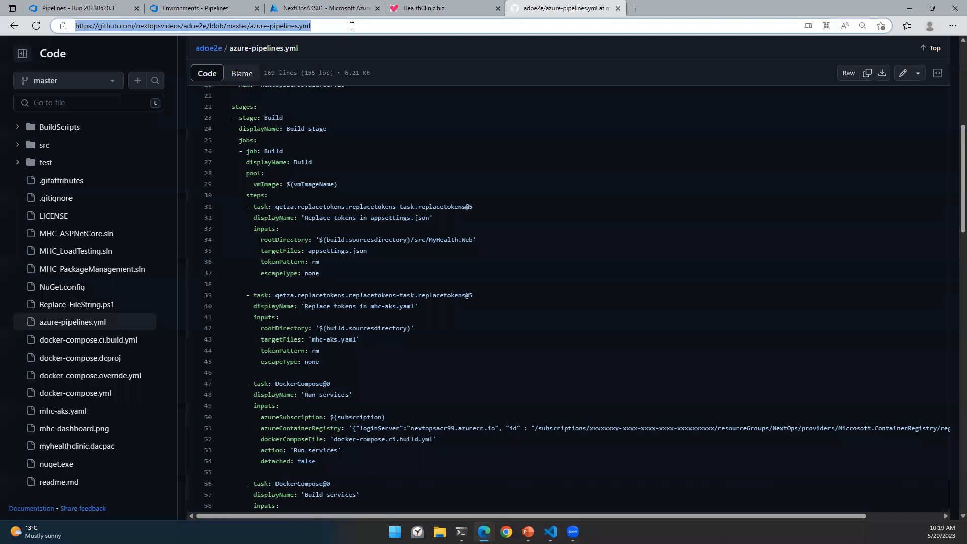